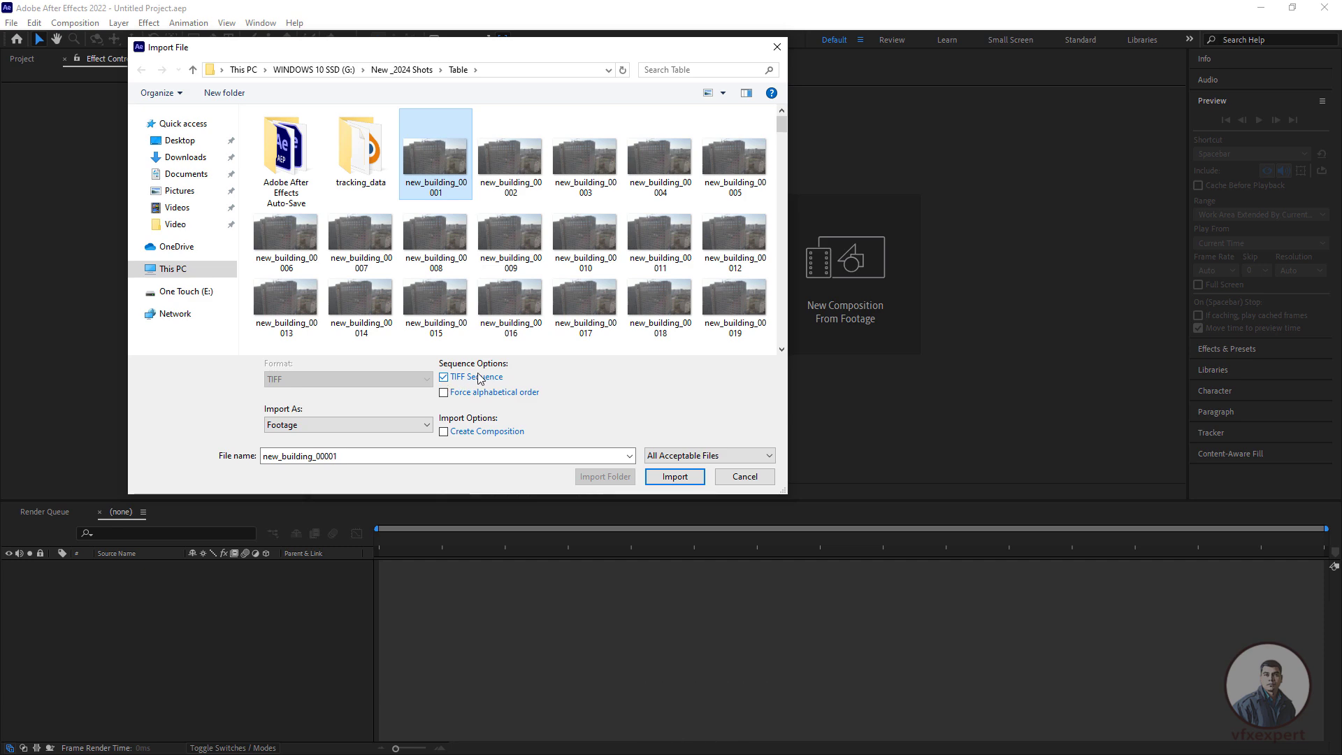
Import the new_building TIFF sequence and interpret it as 1920×1080 footage at 25 fps
left_click(670, 478)
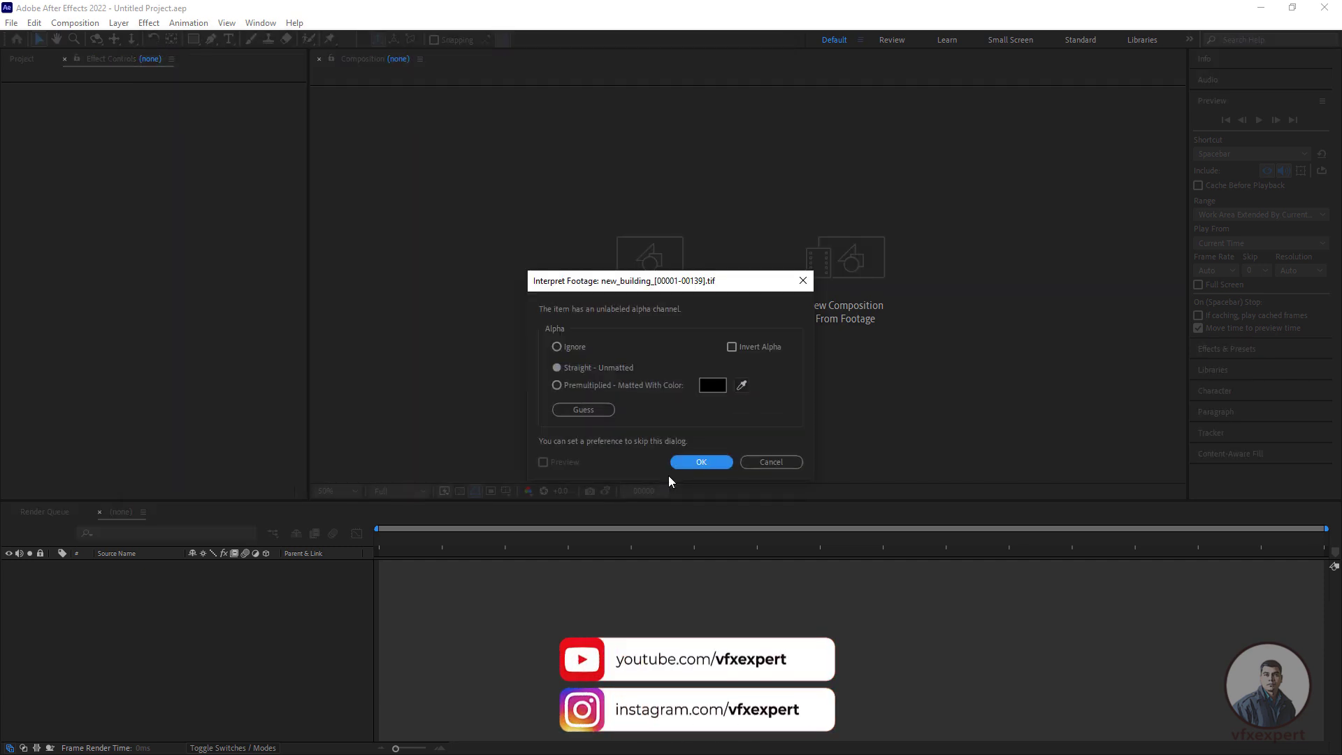
left_click(699, 463)
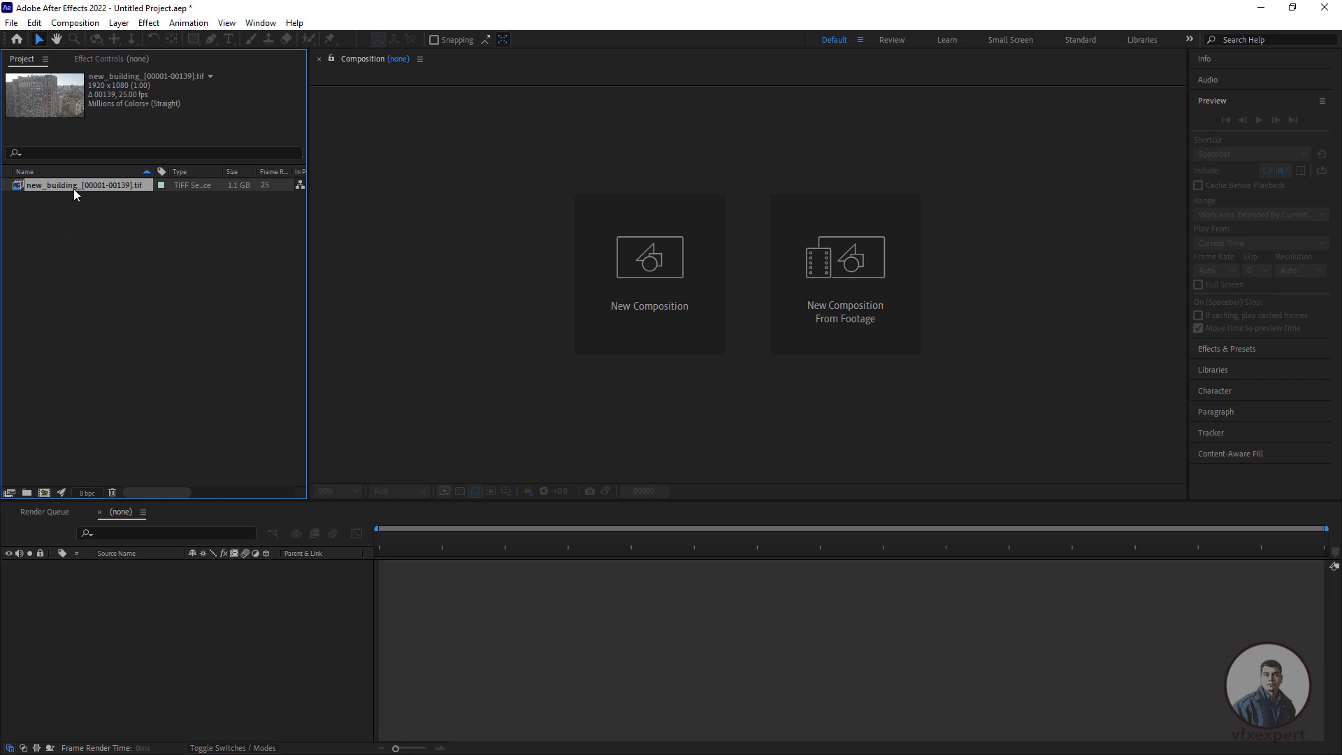
right_click(94, 190)
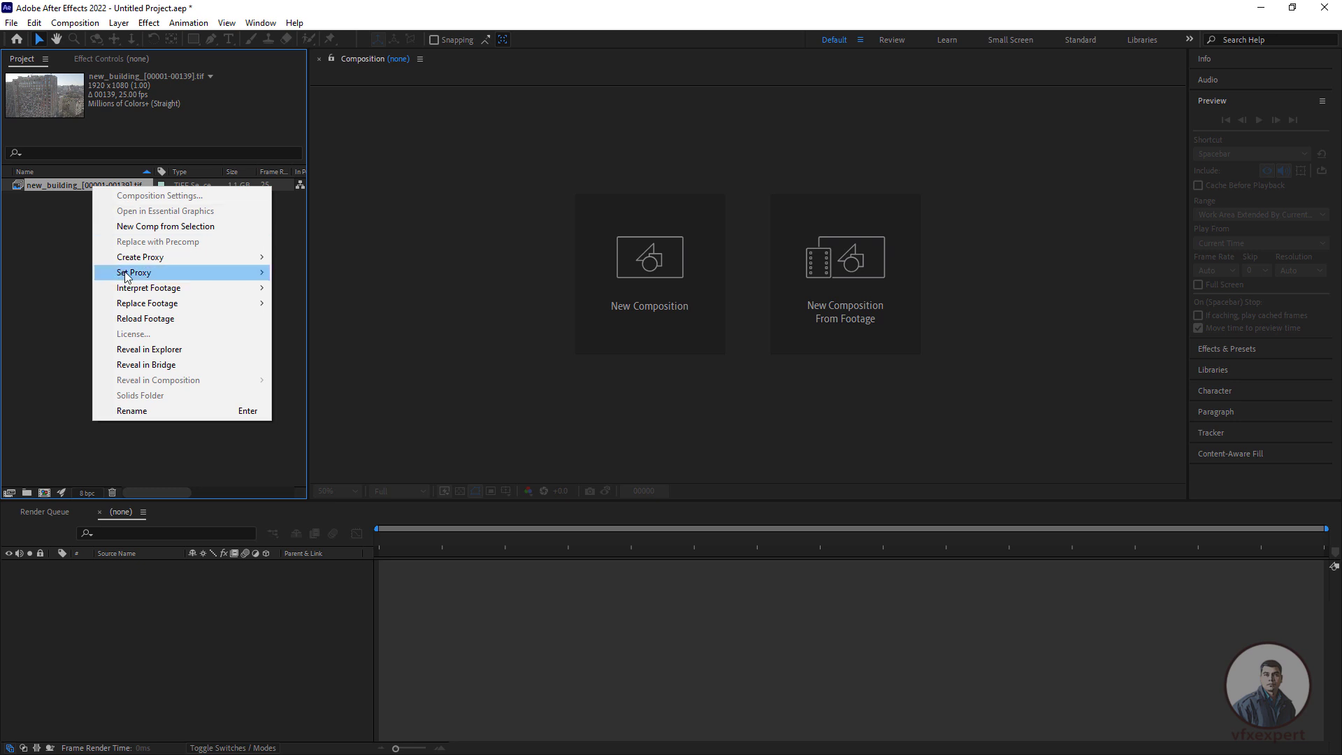
mouse_move(188, 288)
left_click(307, 289)
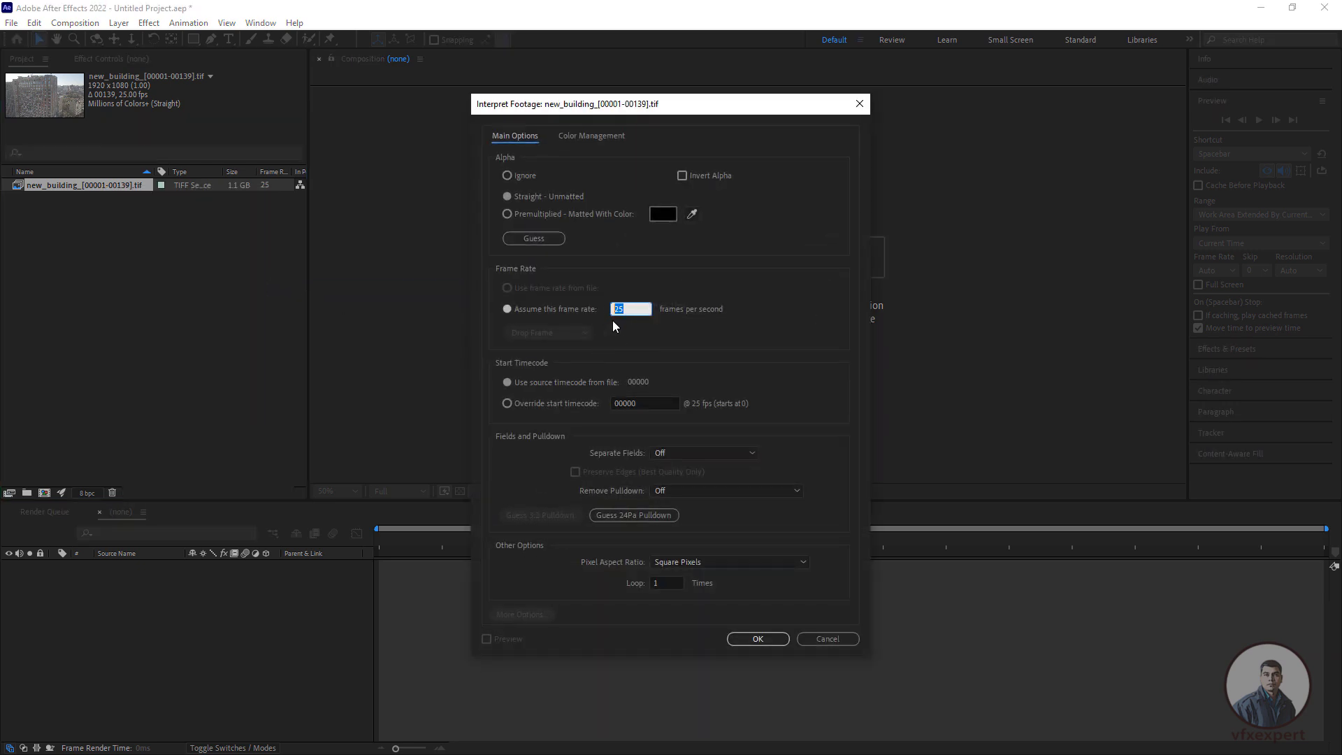
left_click(759, 639)
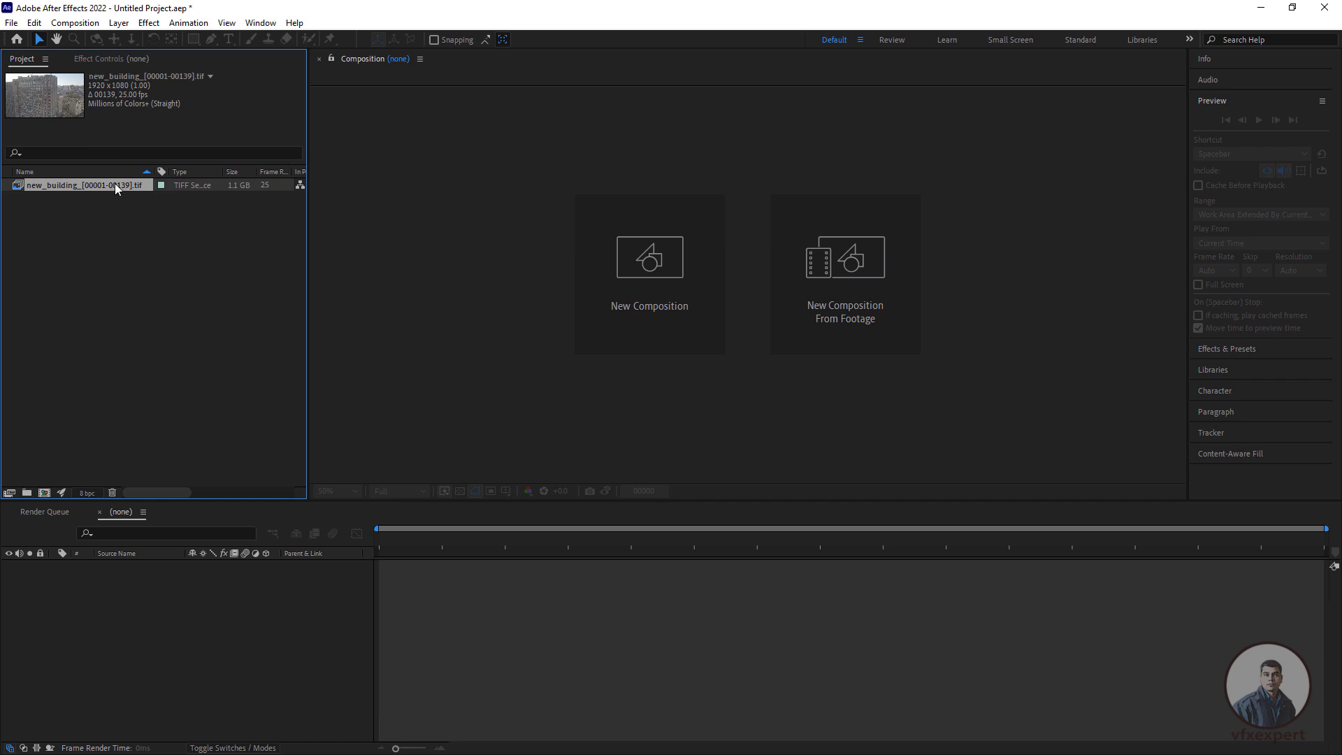
left_click(65, 207)
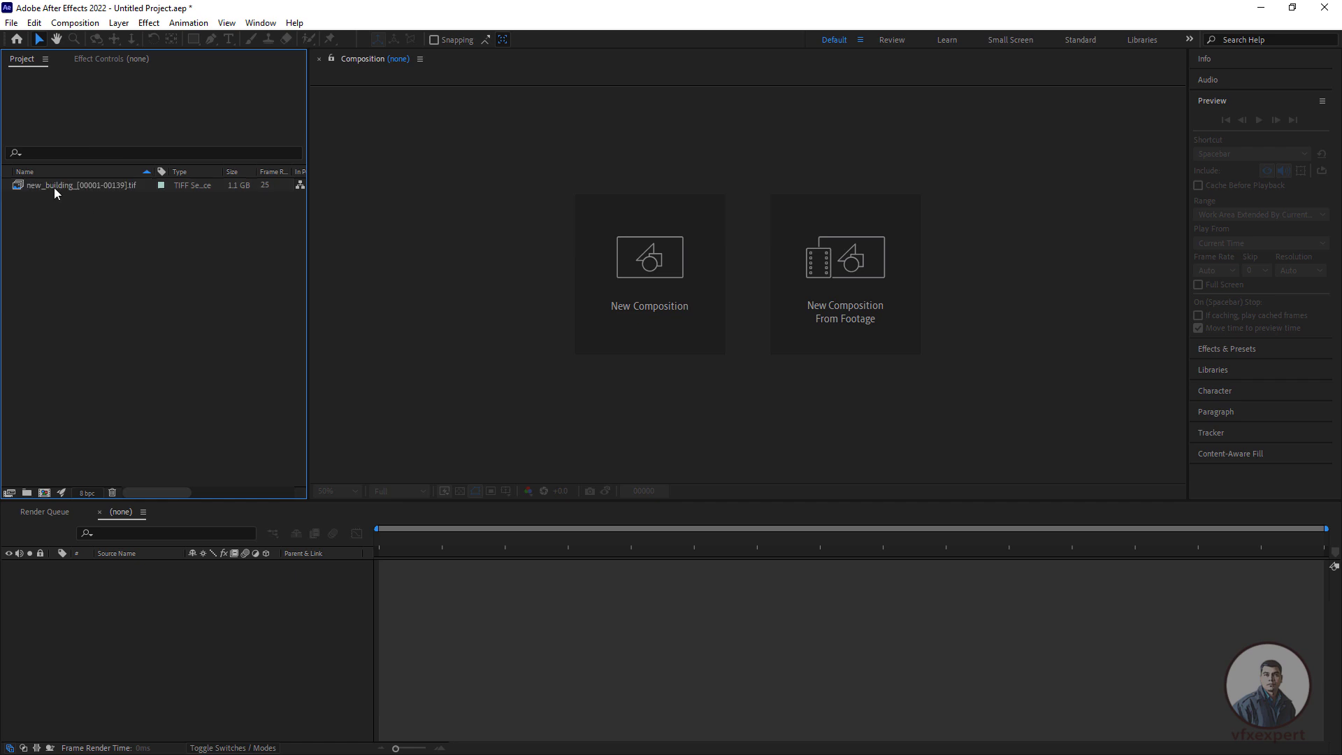
left_click(53, 187)
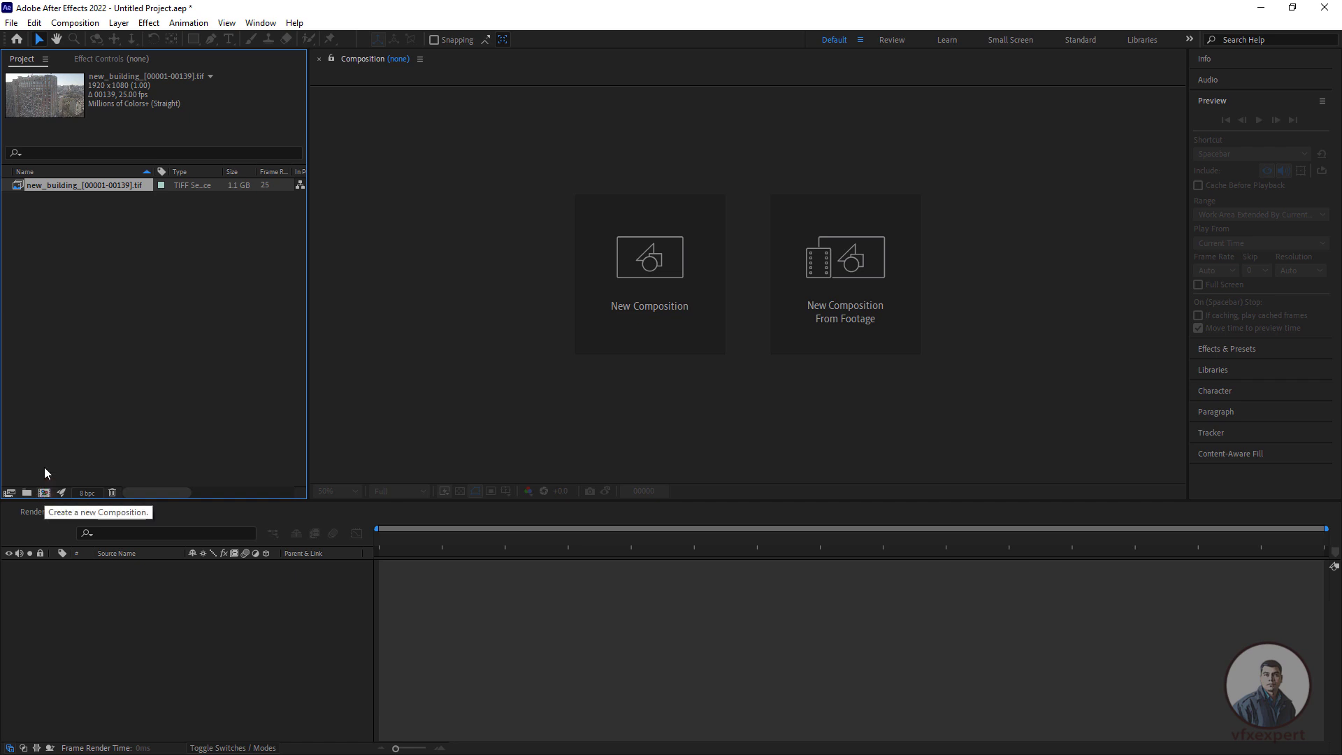
Build a new_building composition from the footage and preview its 139 frames
left_click_drag(18, 191, 48, 495)
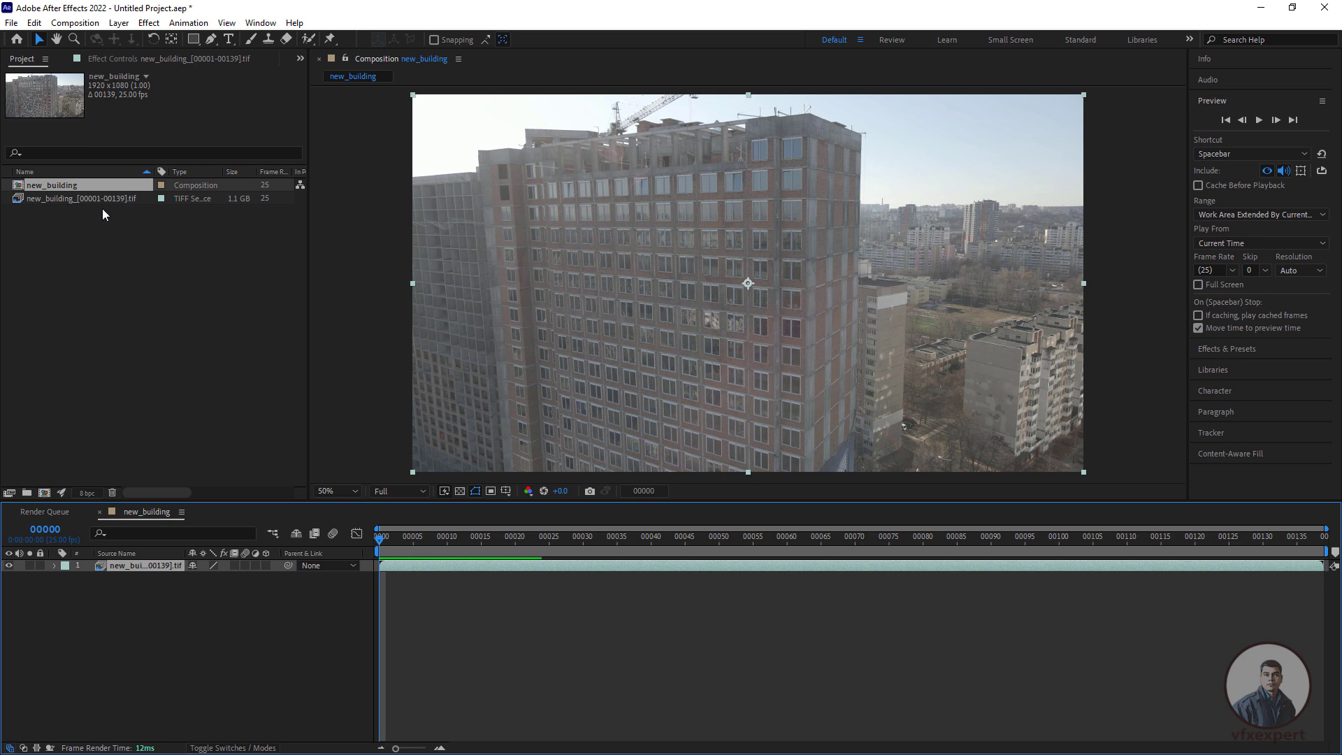
left_click(529, 614)
key("space")
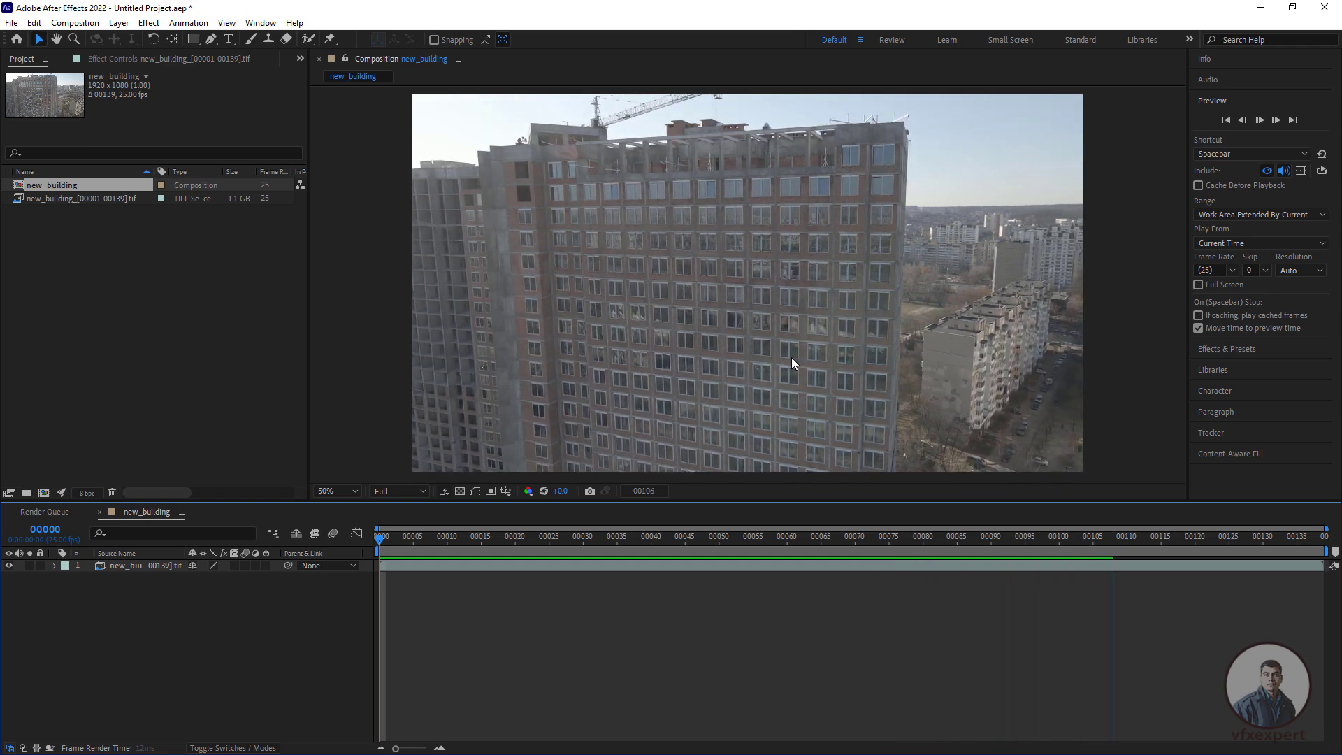
key("space")
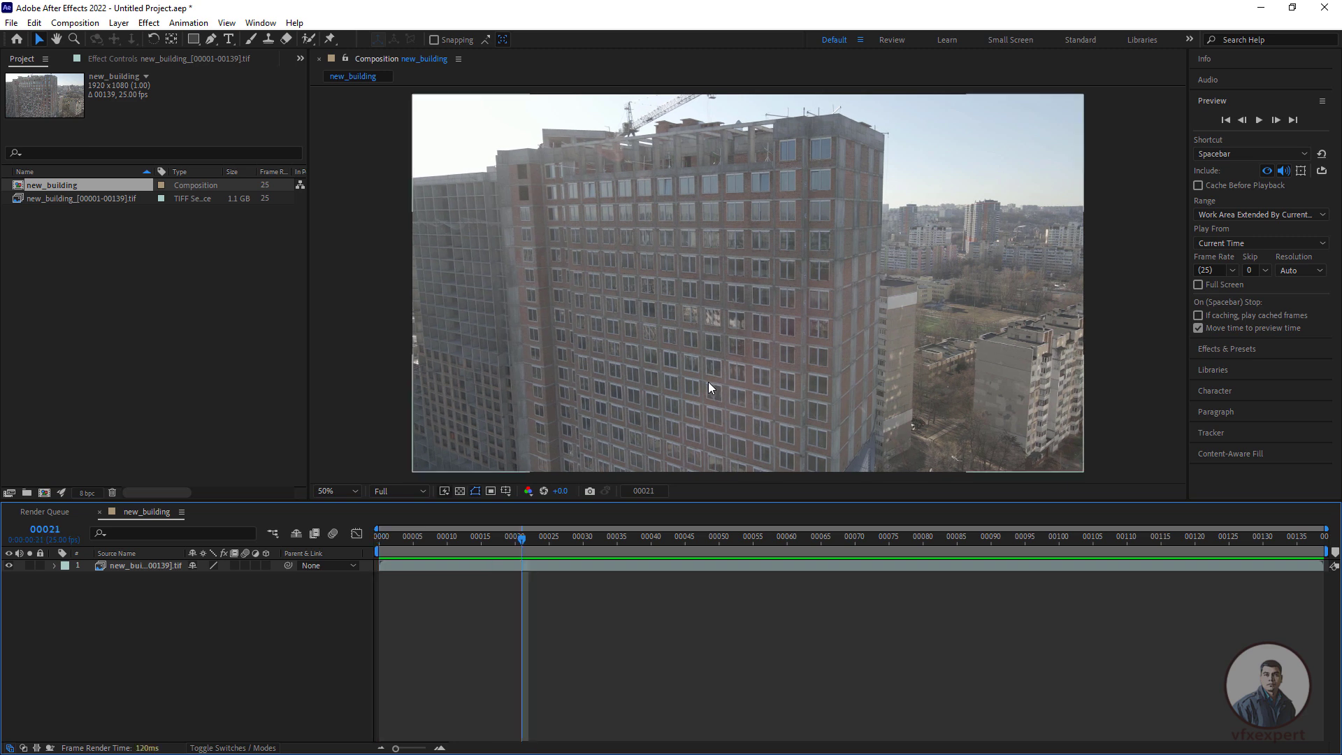
left_click(426, 567)
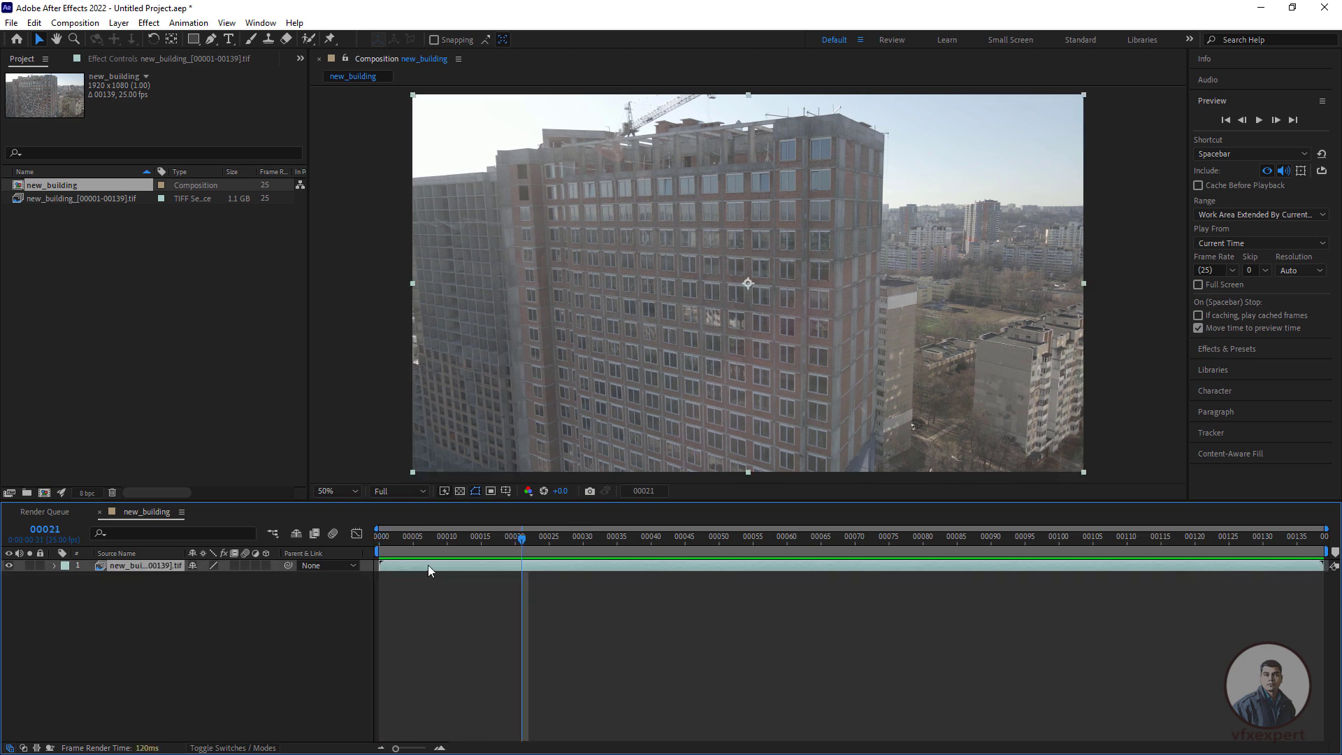
Apply the 3D Camera Tracker effect to the building footage
left_click(145, 23)
mouse_move(216, 327)
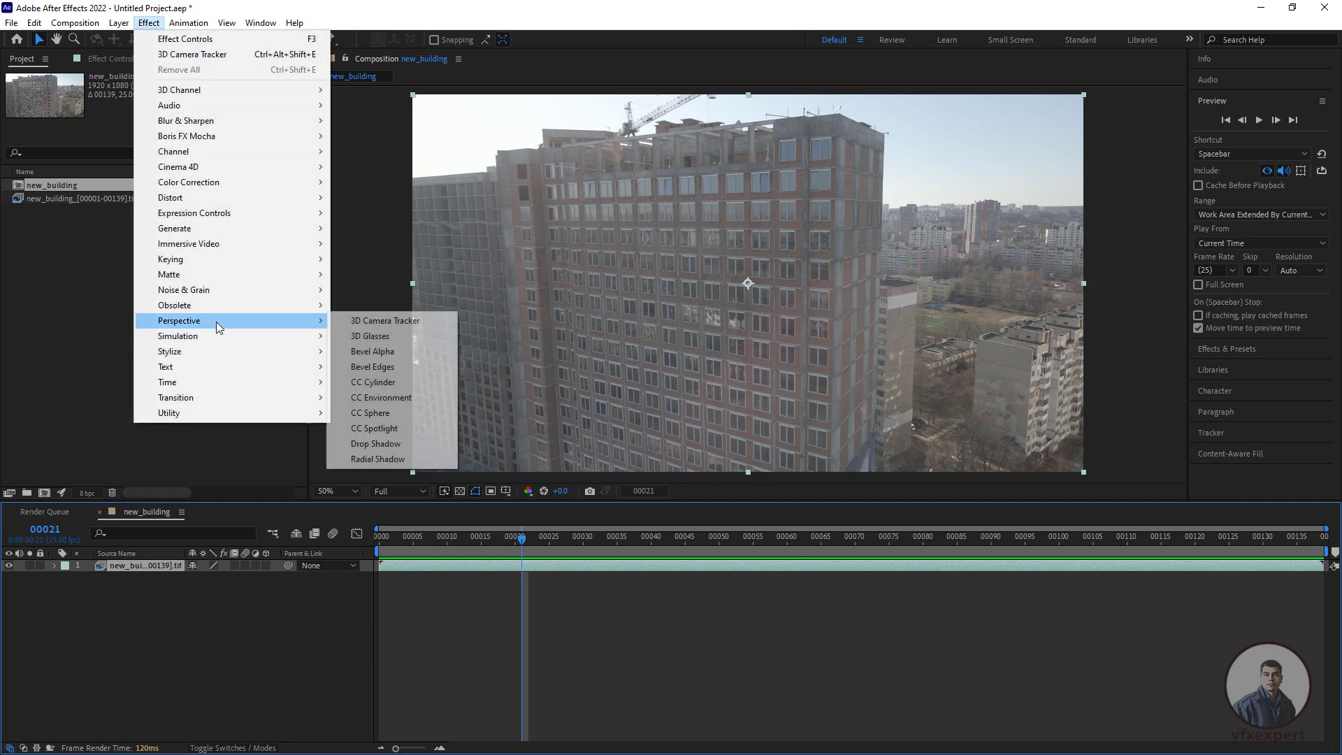
left_click(425, 324)
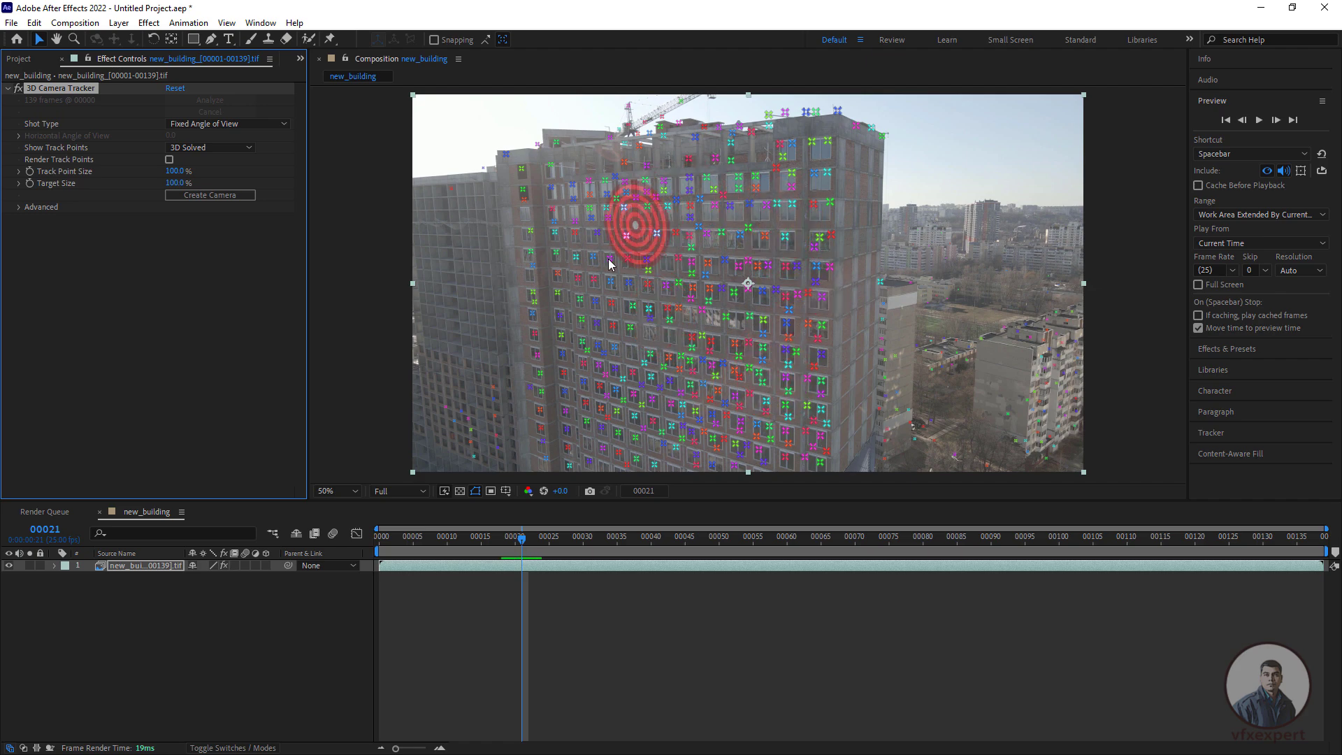
Select a cluster of solved track points on the building facade
mouse_move(552, 538)
left_mouse_down()
mouse_move(1005, 555)
mouse_move(562, 544)
left_mouse_up()
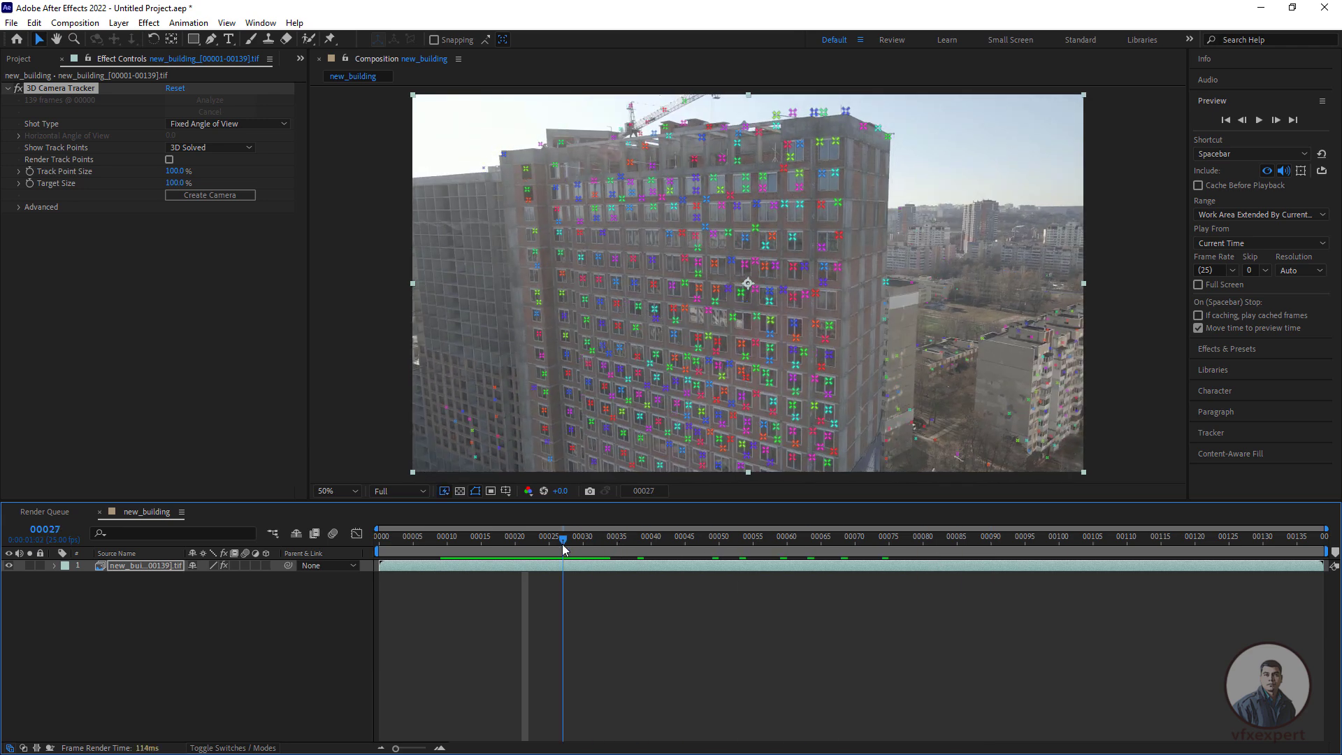
left_click(724, 400)
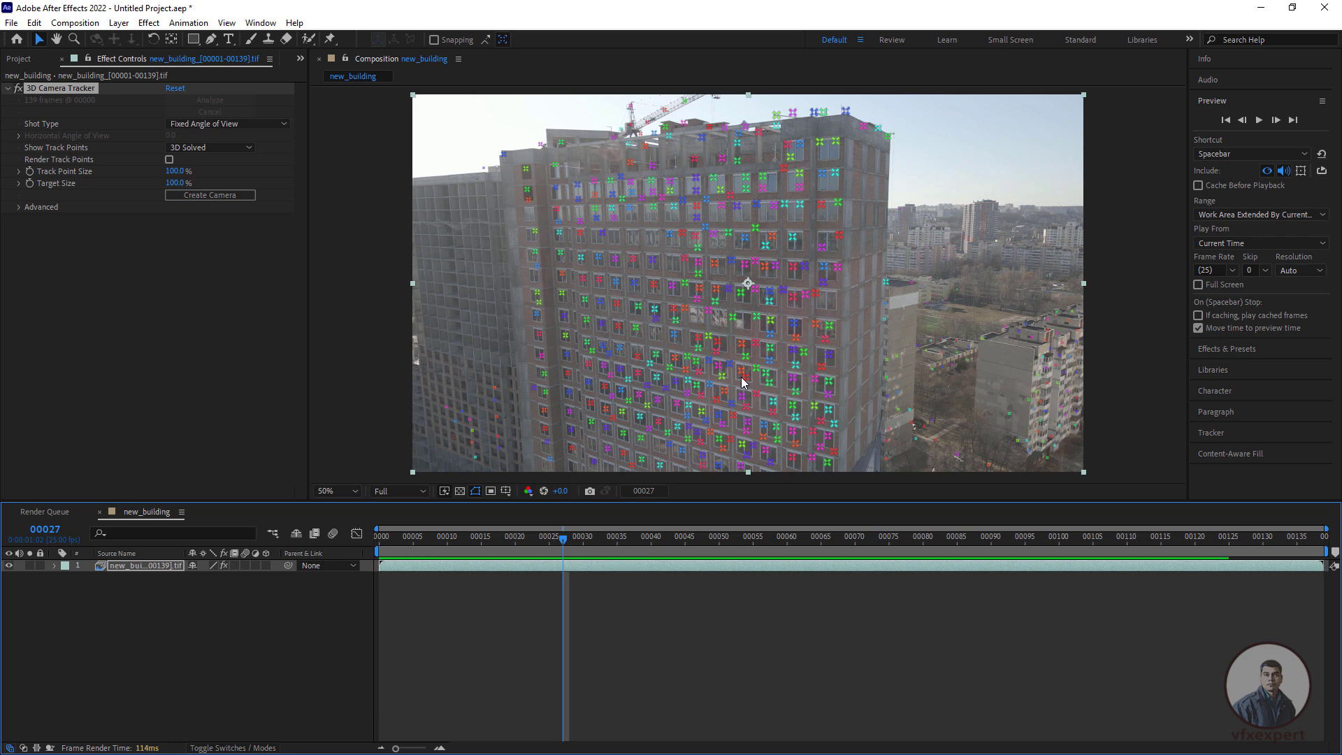
left_click(638, 264)
left_click(624, 320)
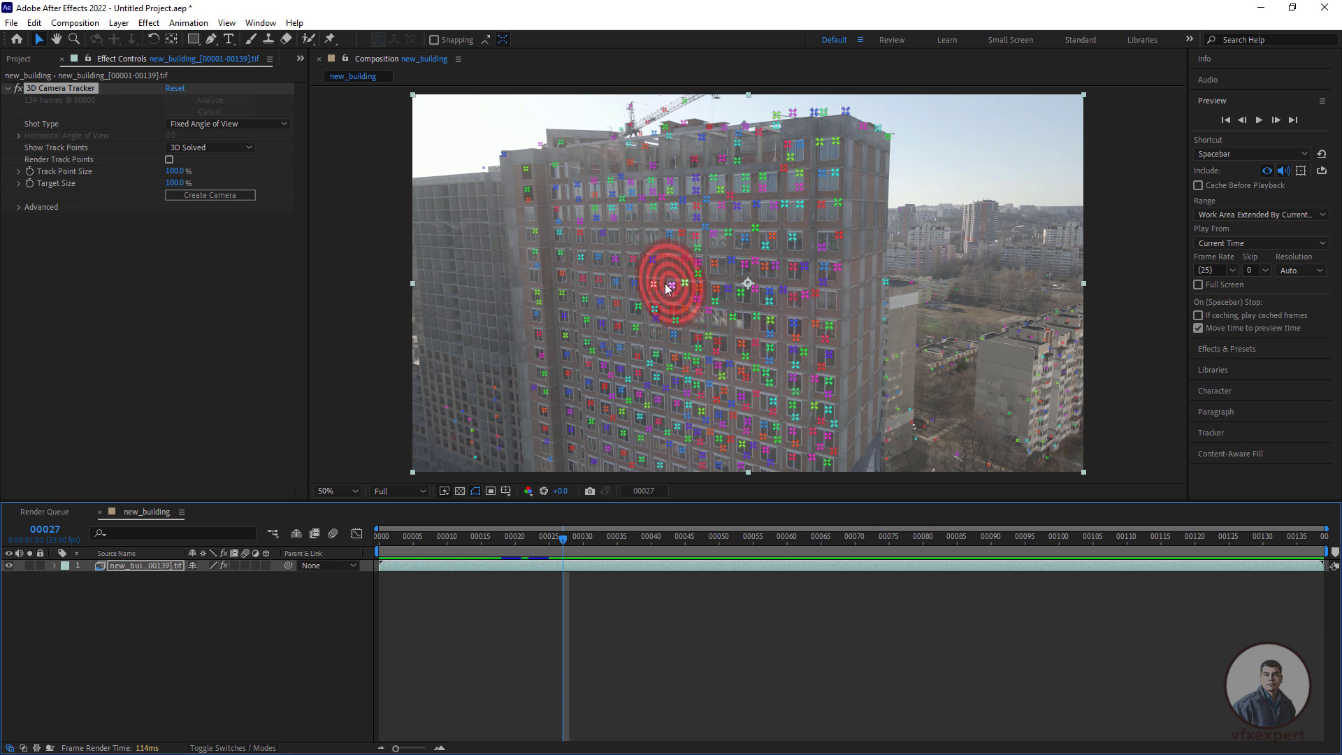
mouse_move(629, 297)
left_mouse_down()
mouse_move(671, 381)
mouse_move(755, 342)
mouse_move(738, 292)
mouse_move(695, 271)
mouse_move(654, 279)
left_mouse_up()
Create Track Solid 1 and a 3D Tracker Camera from the chosen points and preview the tracking
right_click(675, 329)
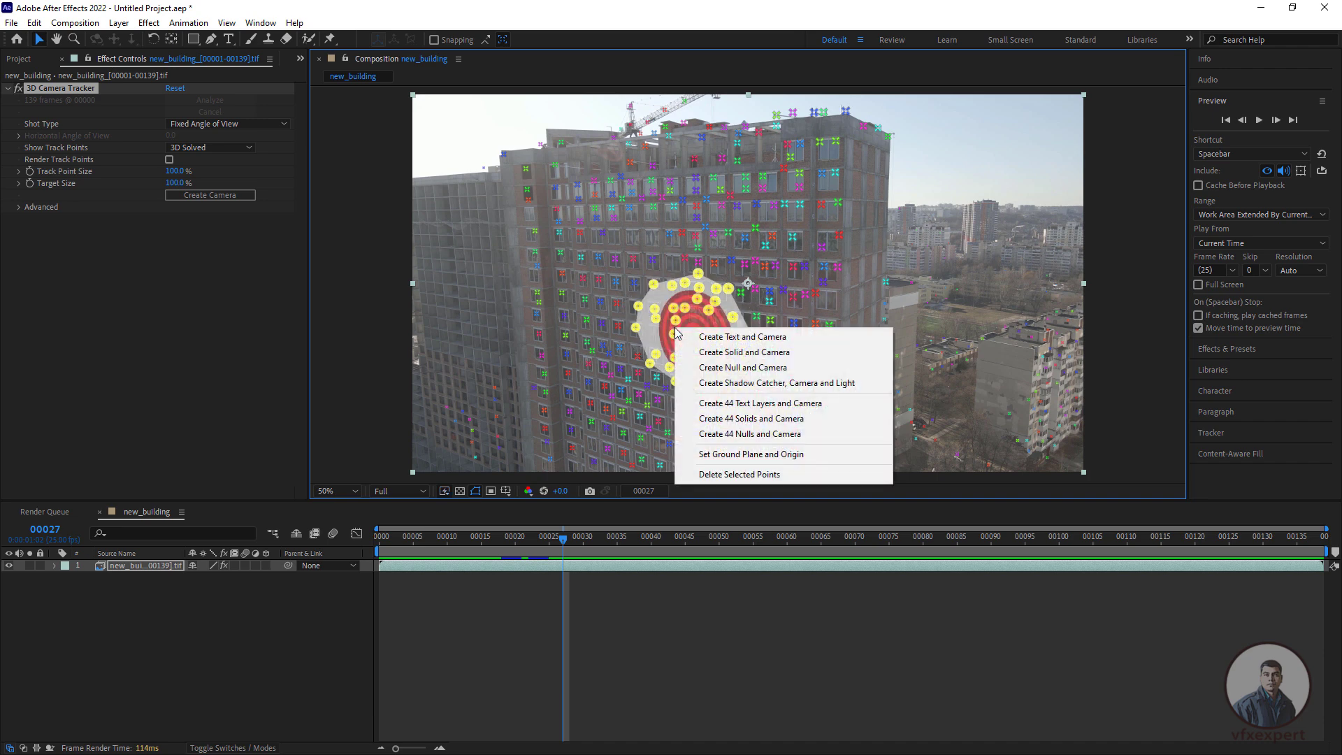
left_click(778, 353)
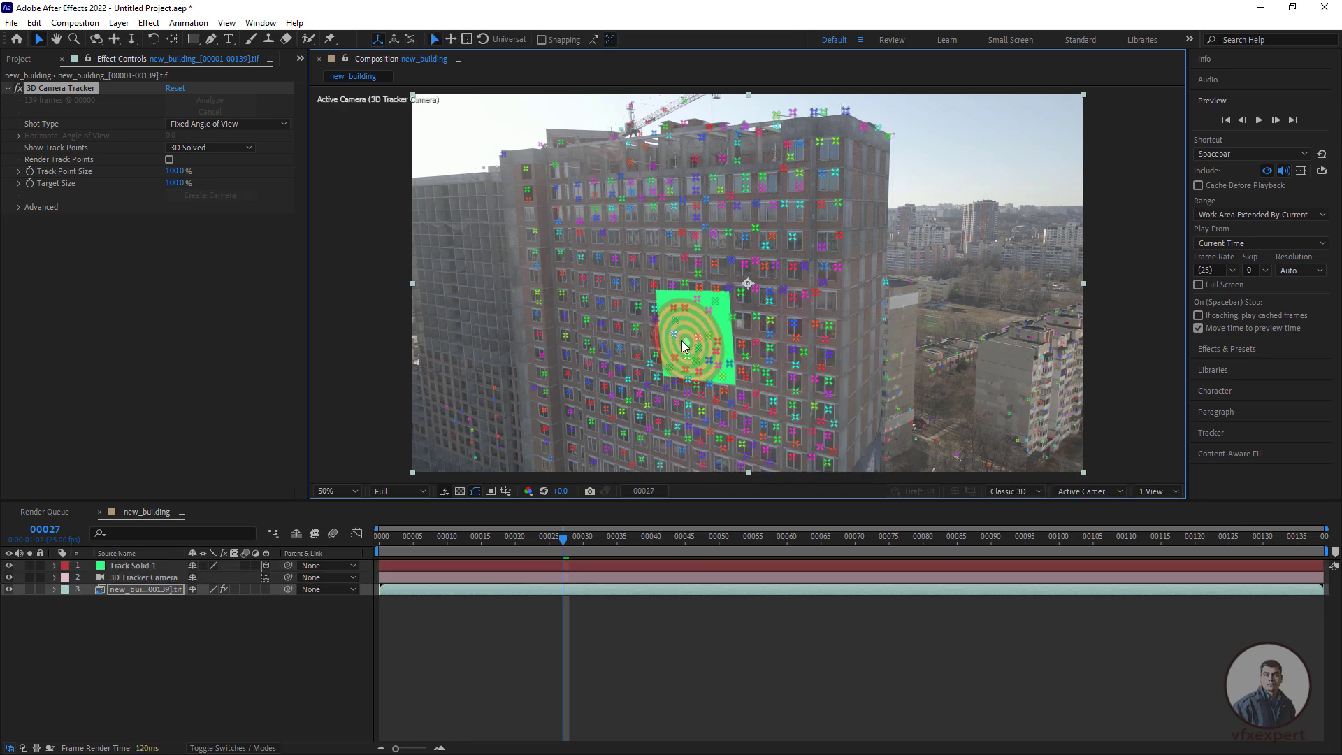
left_click(145, 579)
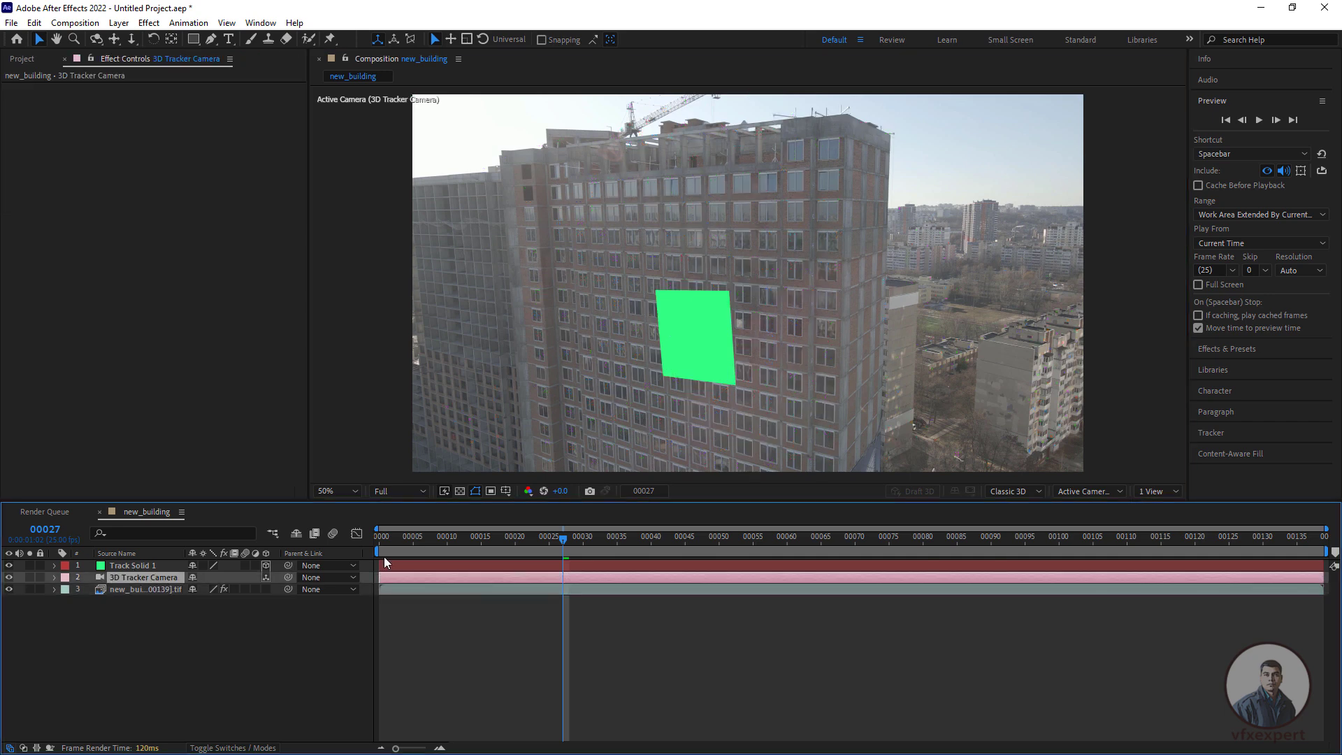
left_click(554, 644)
left_click_drag(563, 538, 407, 539)
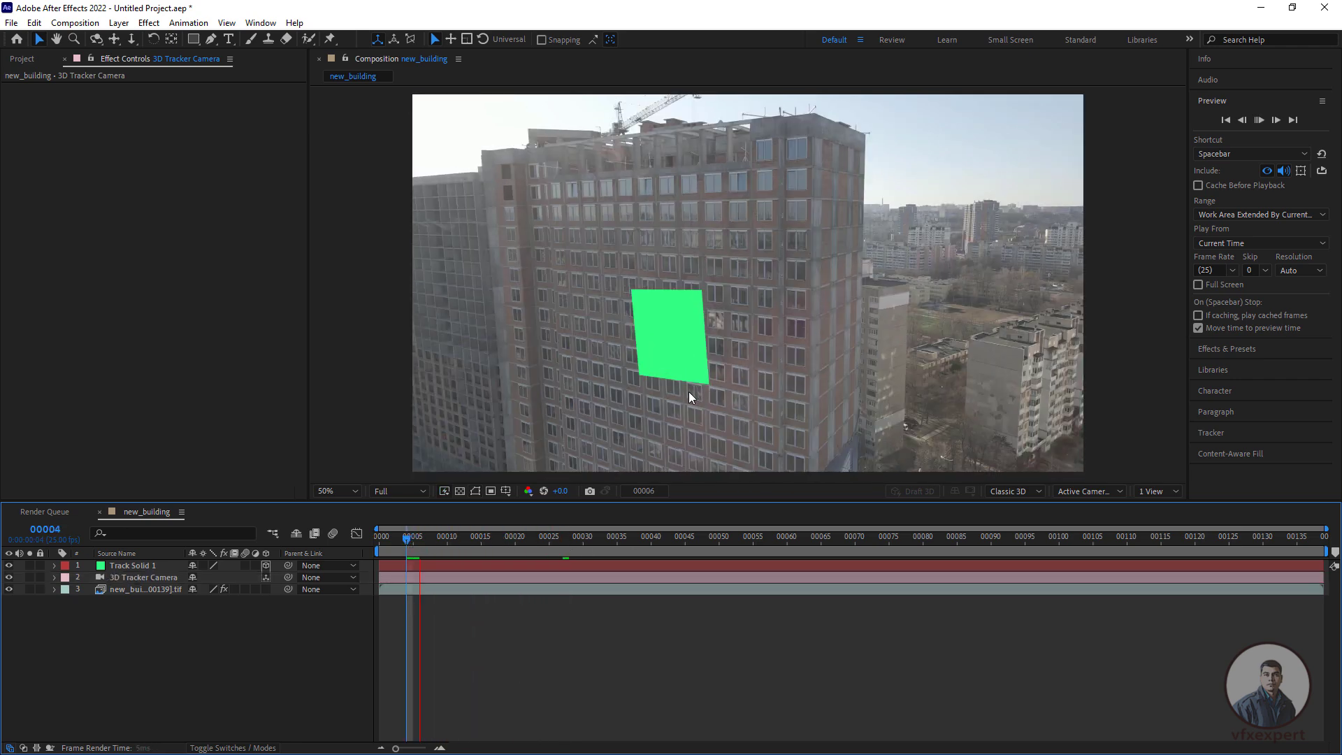
key("space")
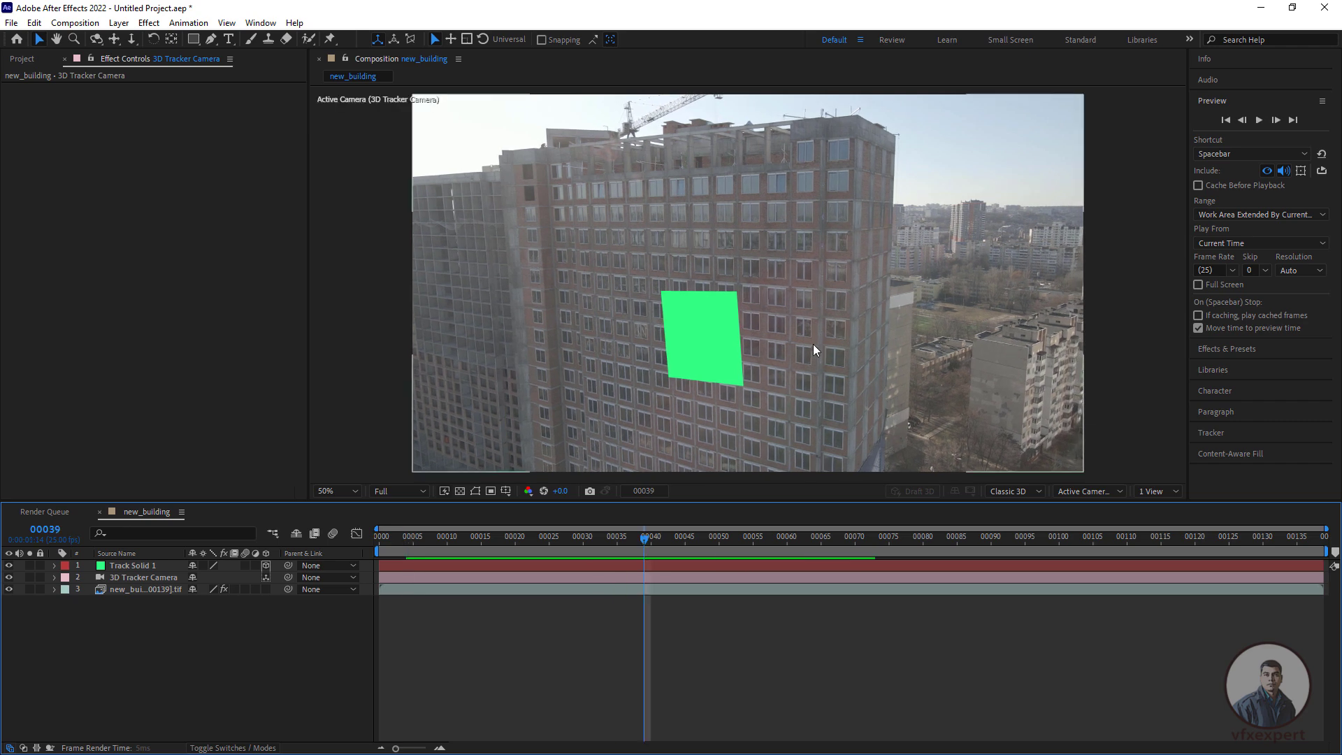
key("space")
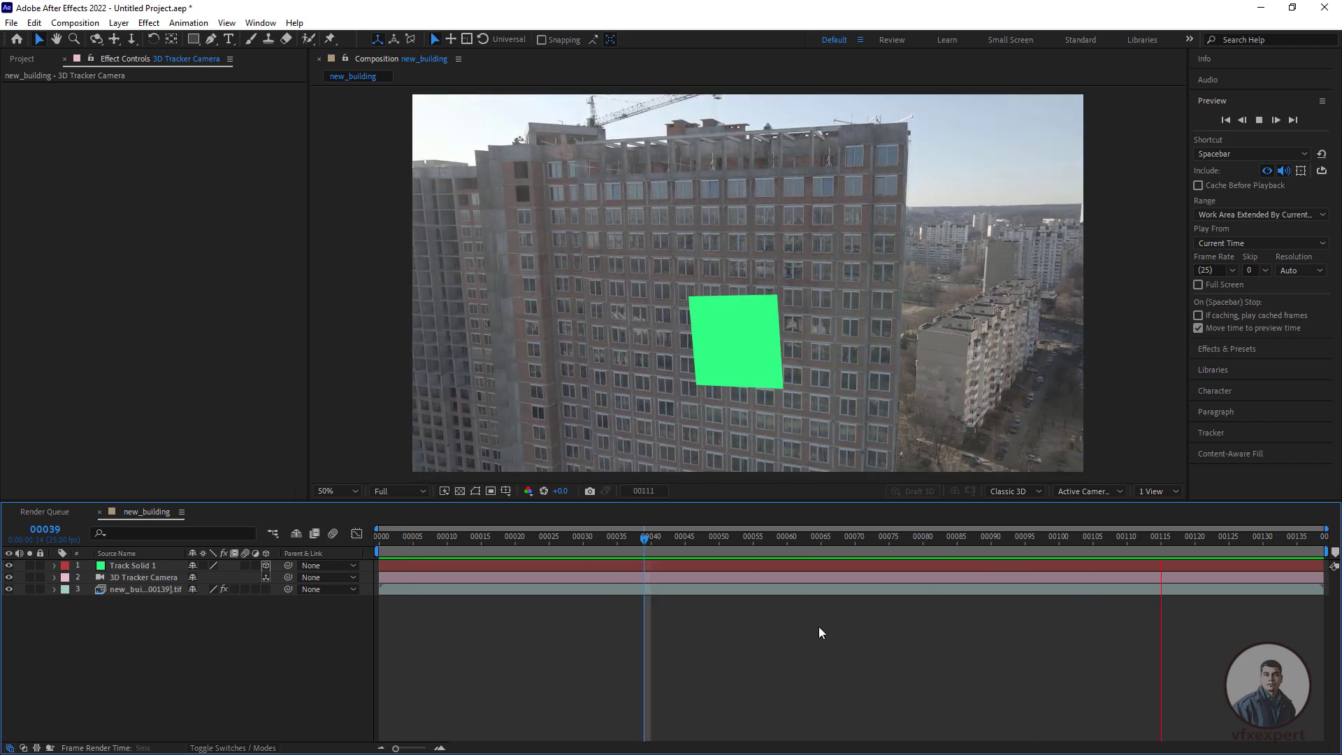
key("space")
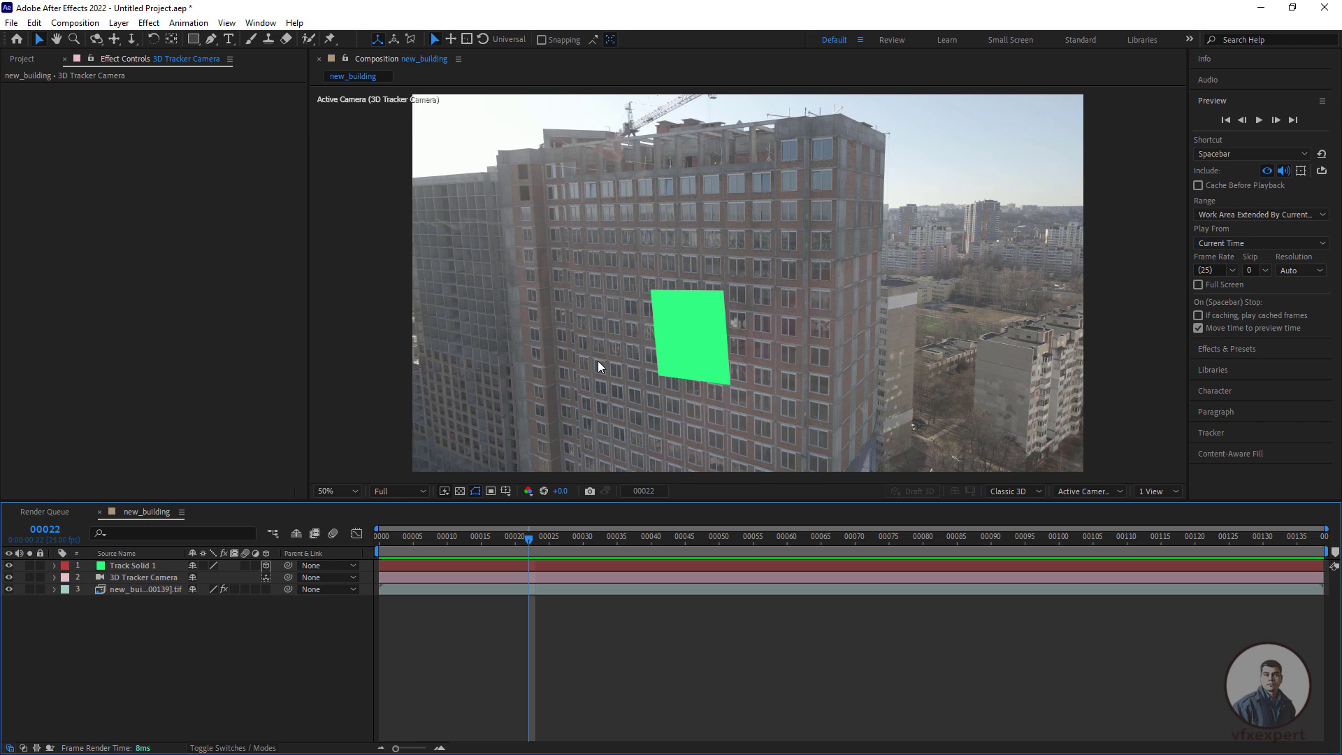
Save the project as 'blender camera' and return to frame 00030
left_click(11, 22)
left_click(28, 135)
type("blender camera")
key("Return")
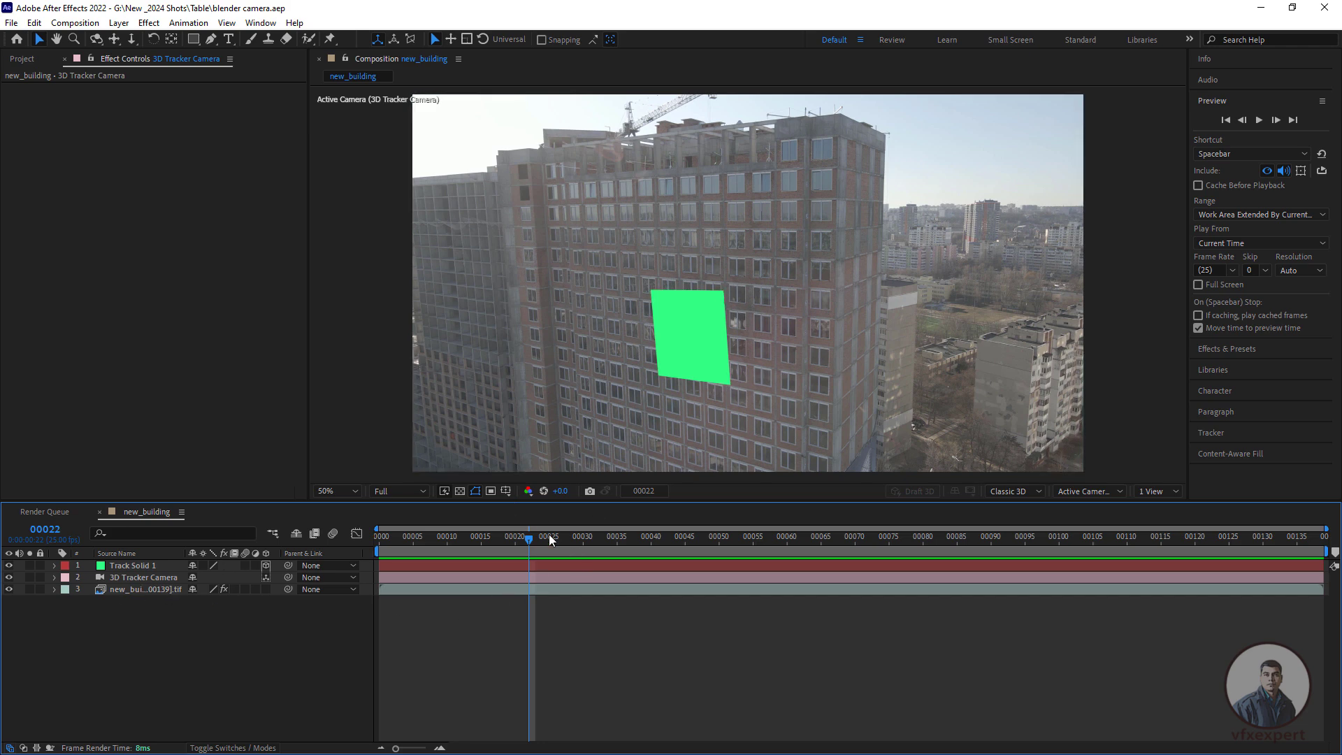
key("space")
left_click_drag(708, 551, 582, 550)
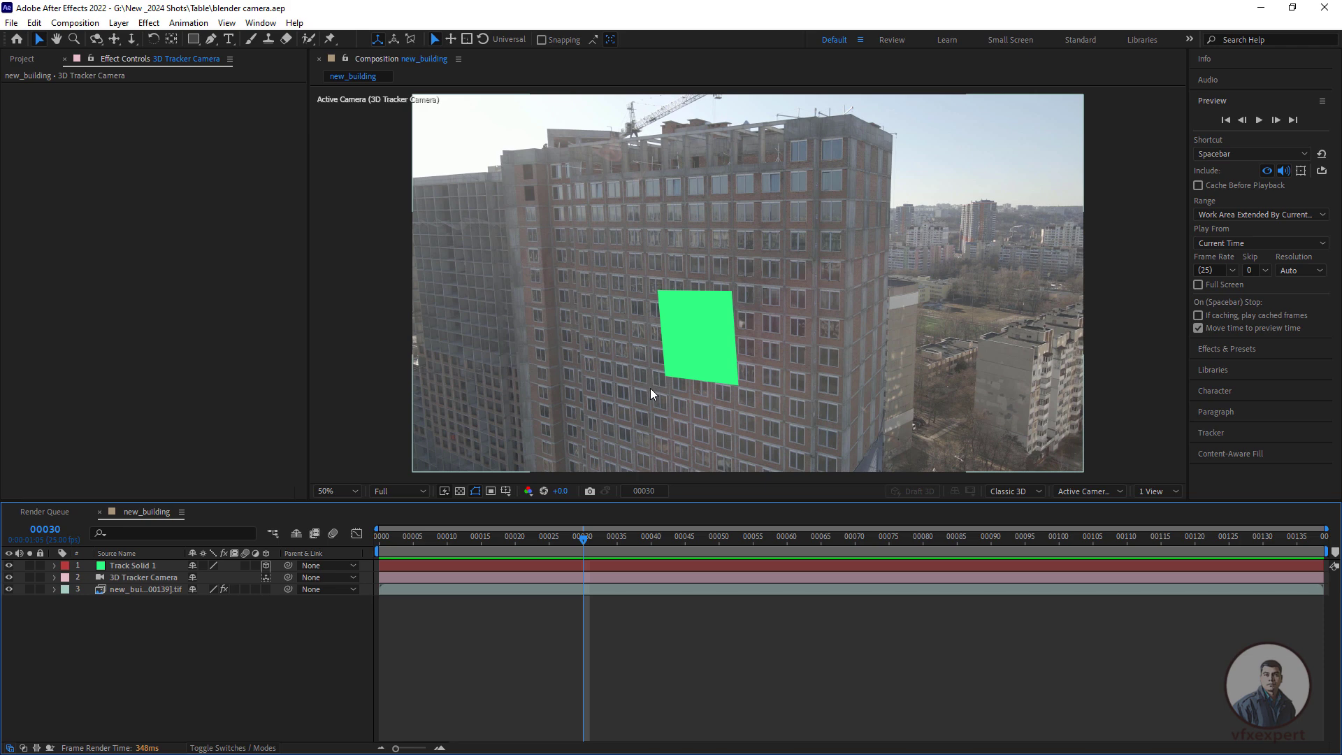
Add a new blue solid layer to the composition
right_click(429, 631)
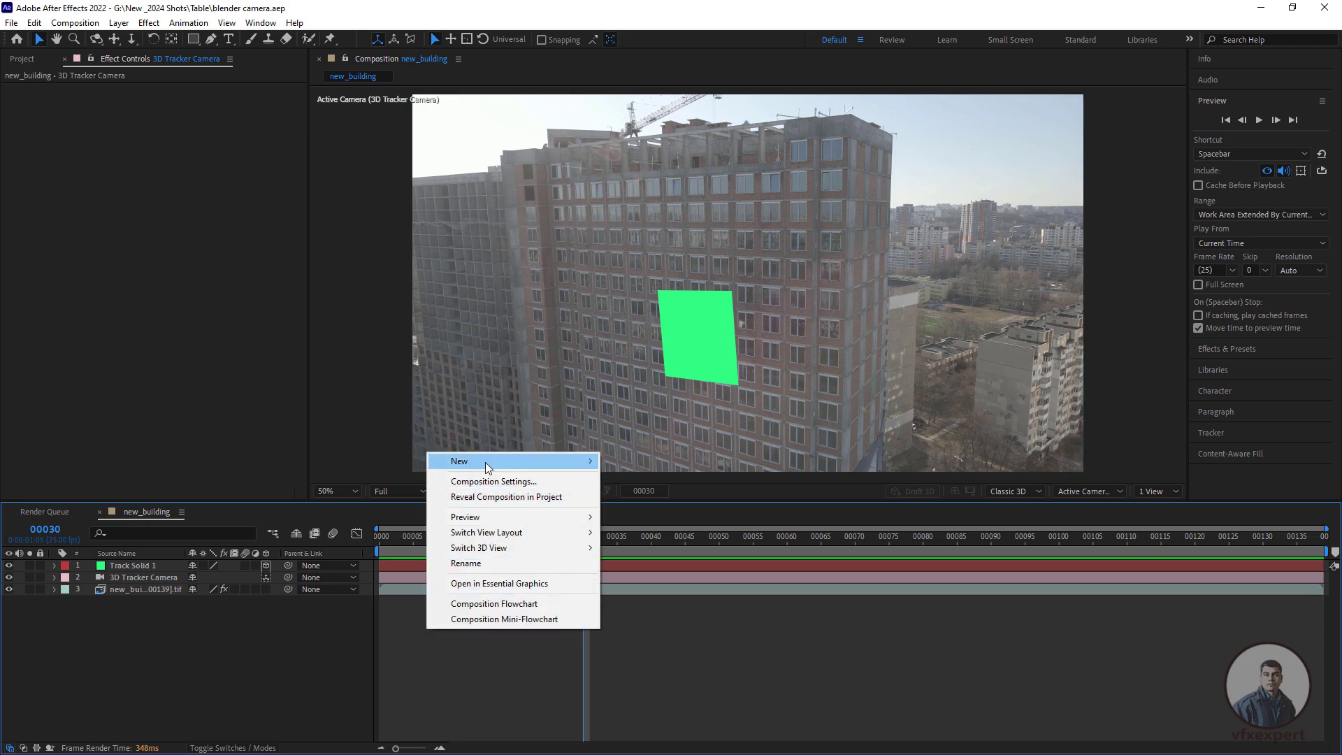
mouse_move(489, 460)
left_click(633, 497)
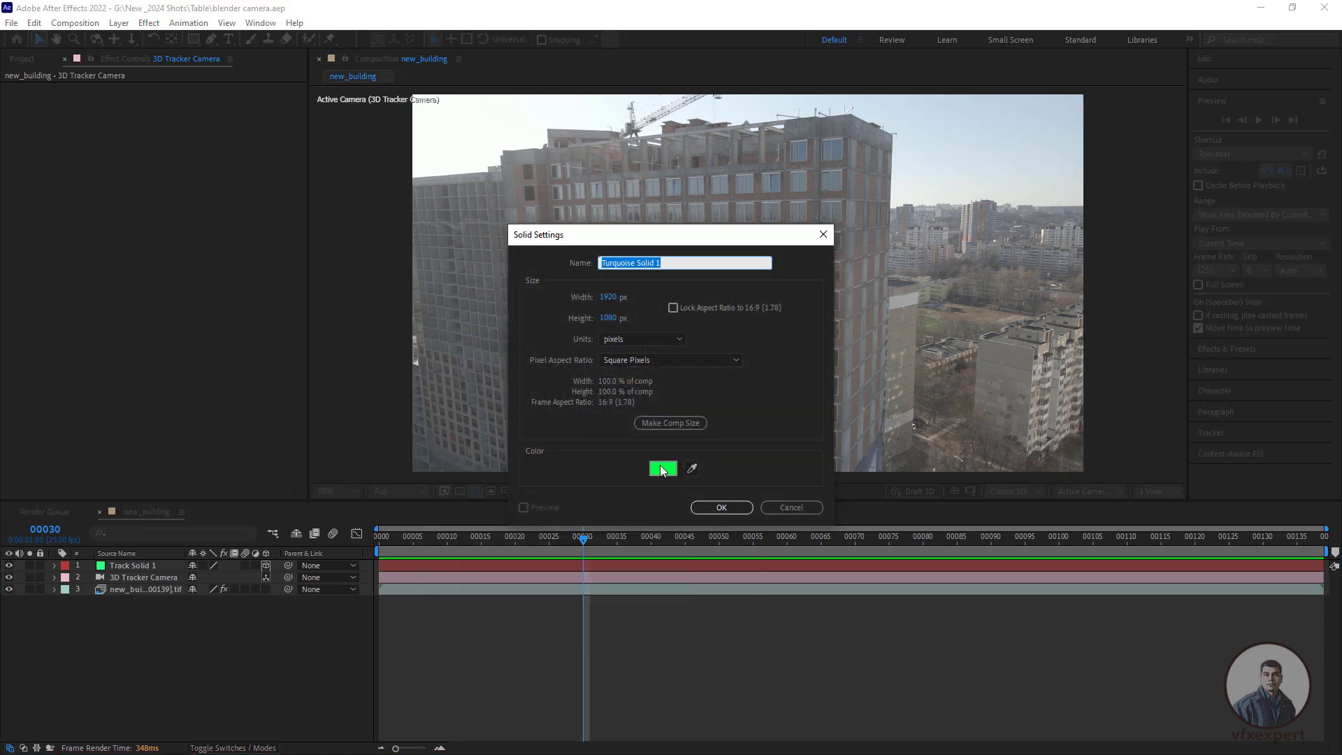
left_click(664, 466)
left_click(699, 361)
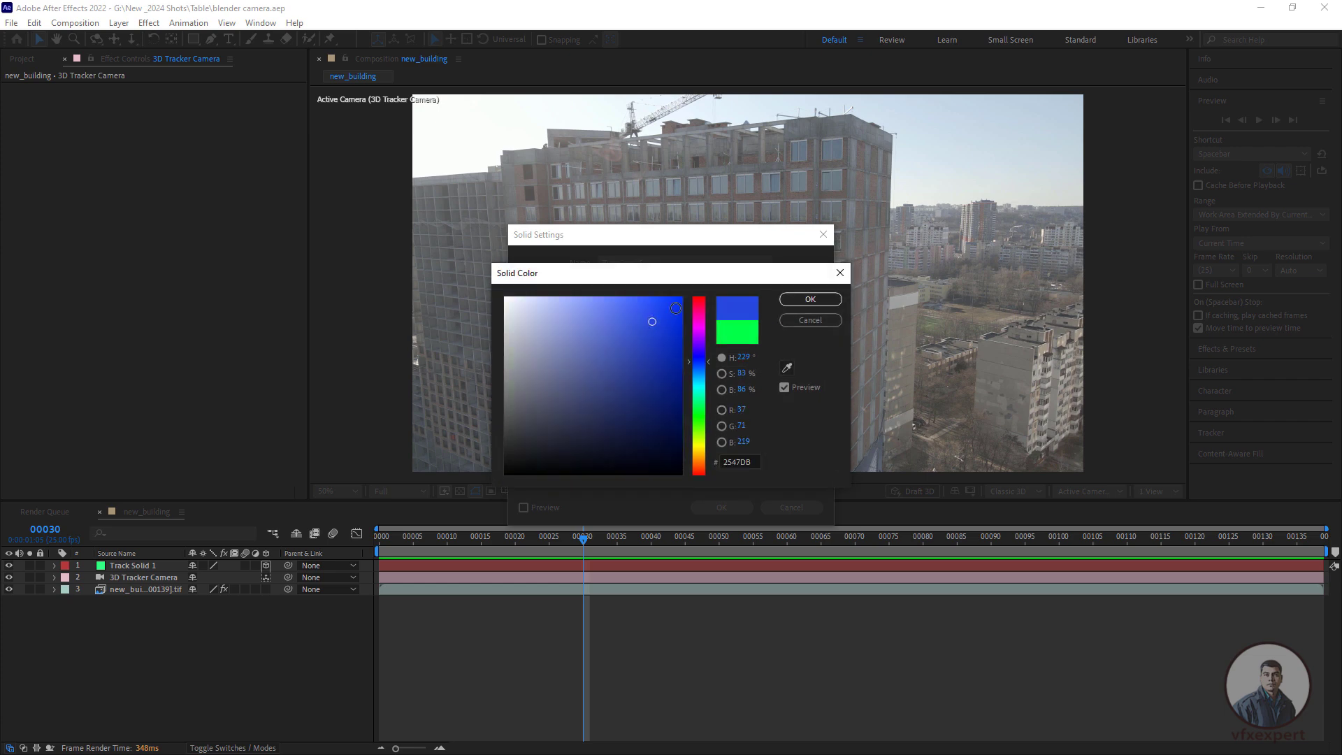
left_click(809, 301)
left_click(722, 507)
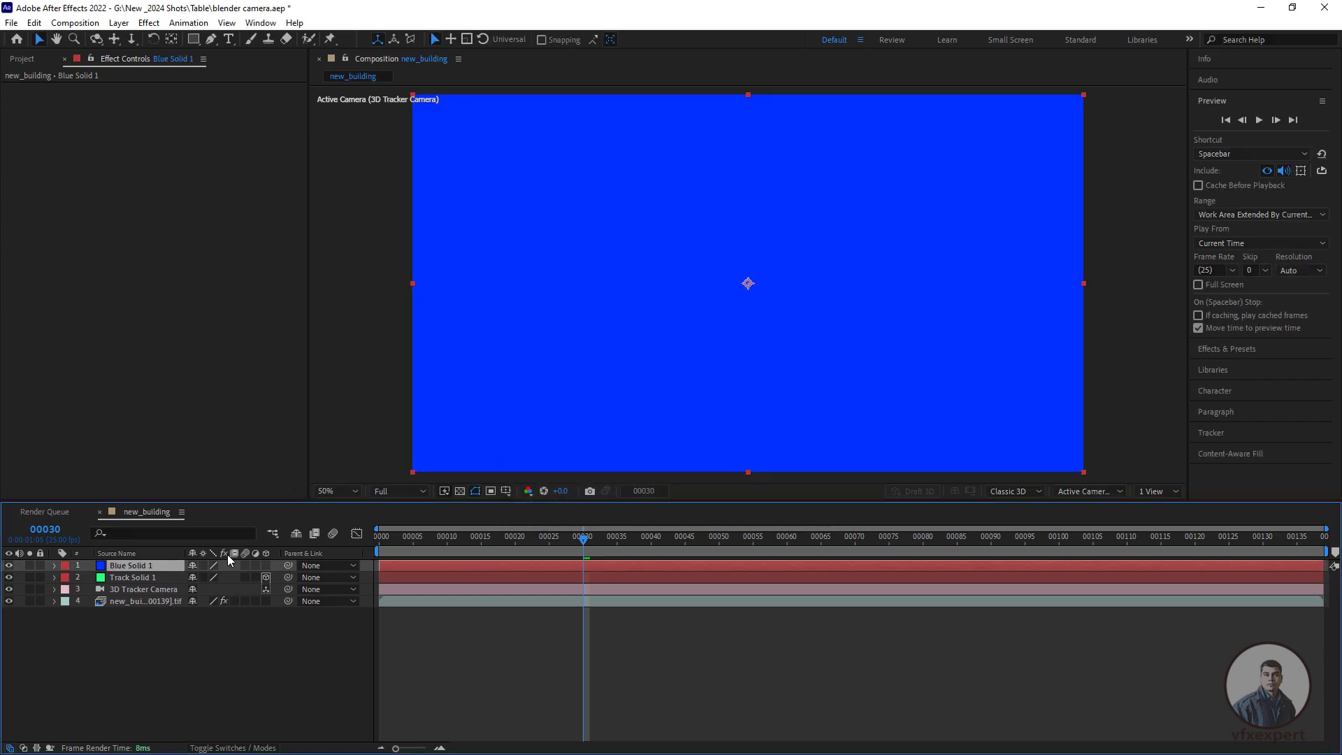
Scale Blue Solid 1 to 20%, make it 3D, then delete it
key("s")
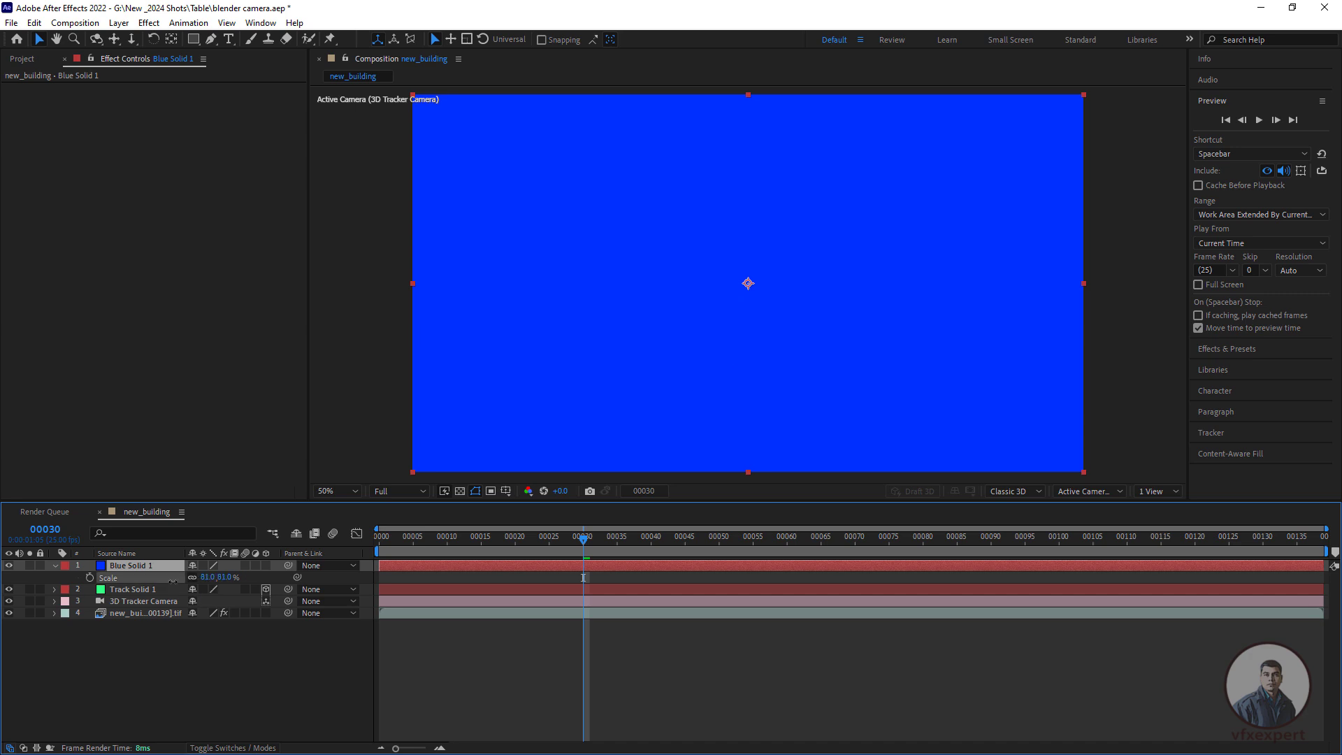
left_click_drag(210, 577, 150, 579)
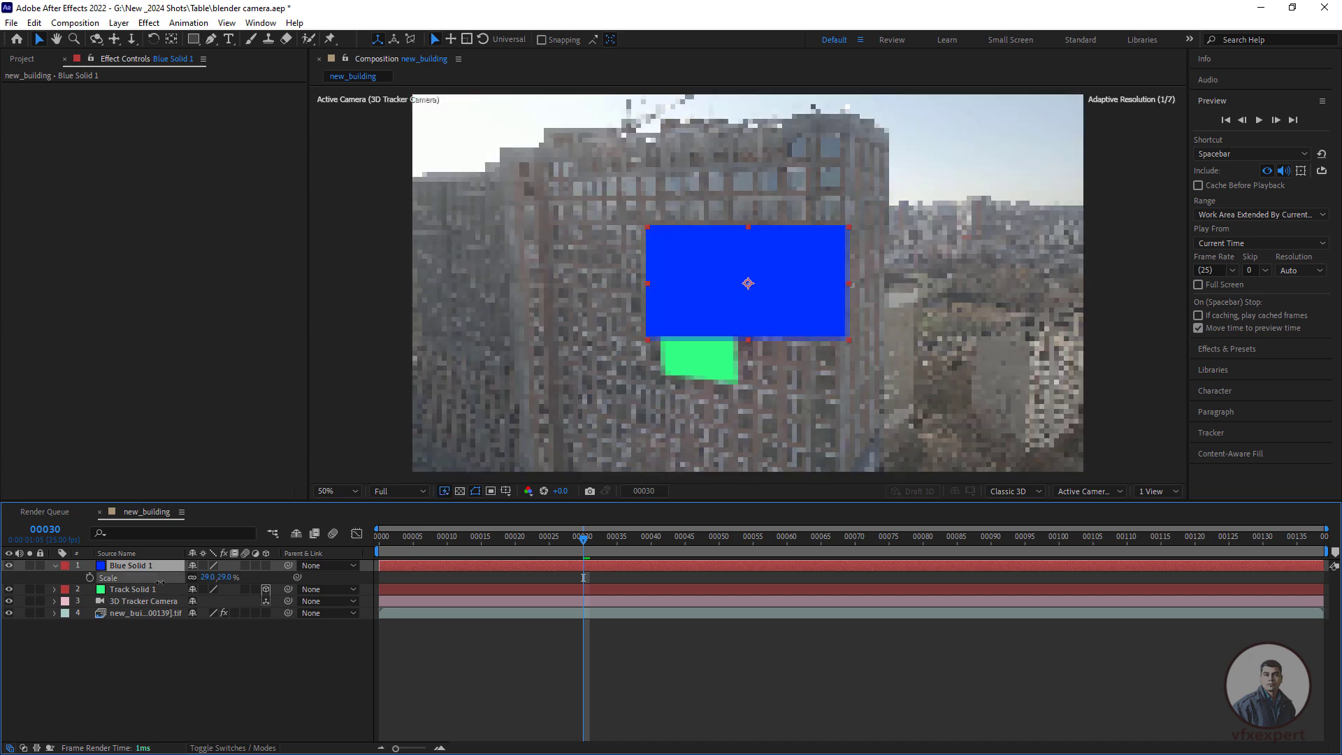
left_click(266, 565)
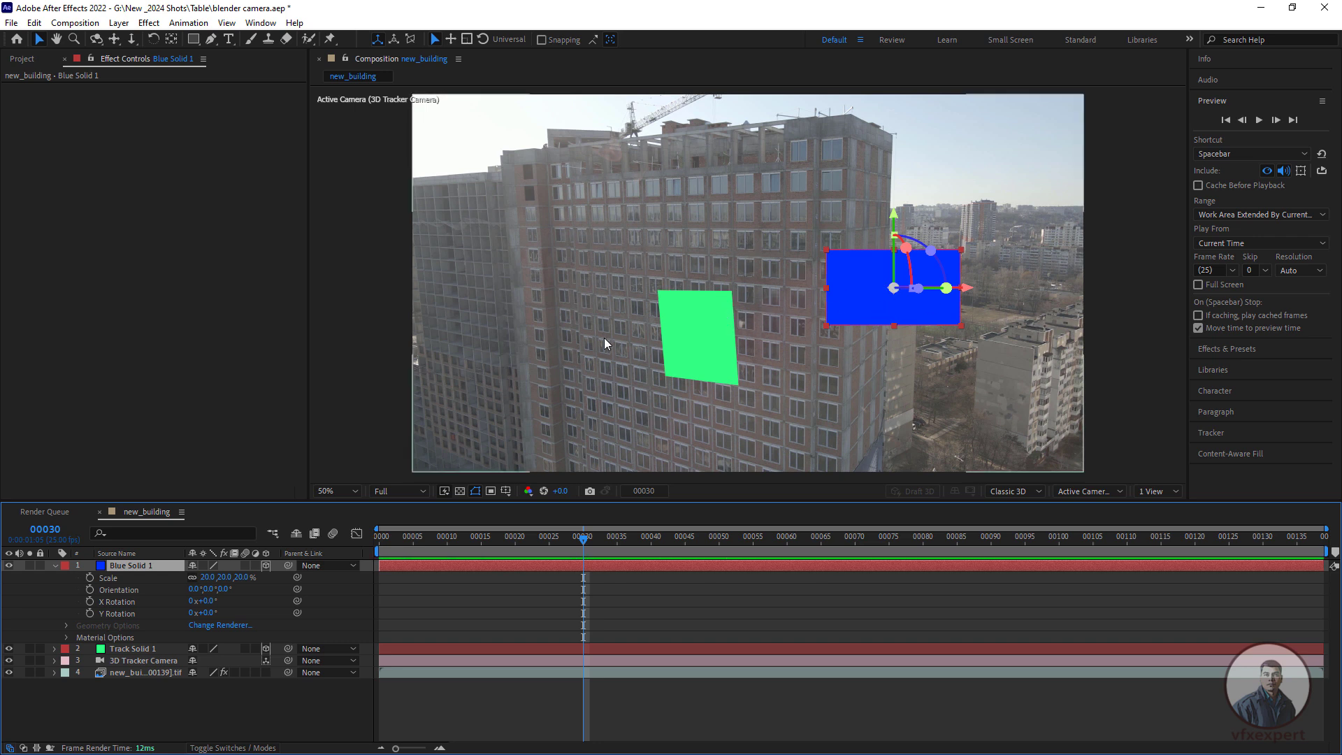
key("Delete")
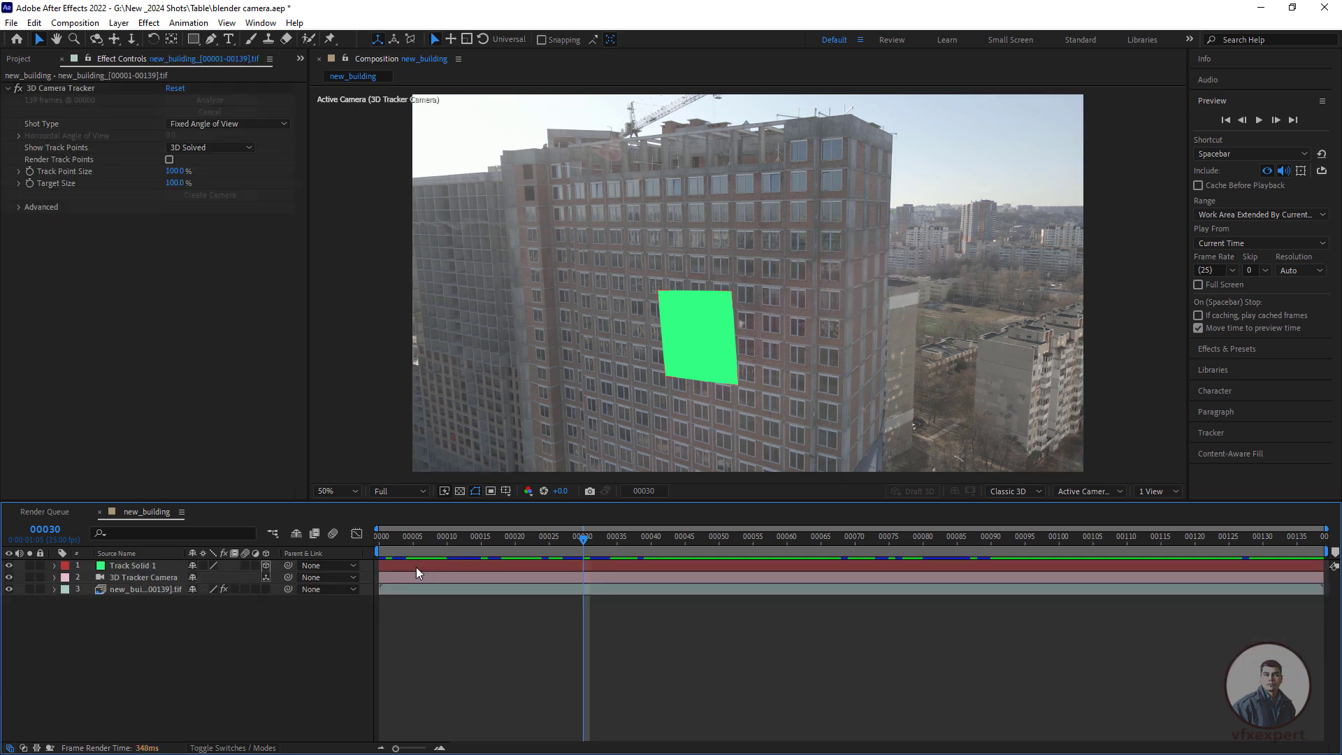
Parent the 3D Tracker Camera to Track Solid 1
left_click(145, 565)
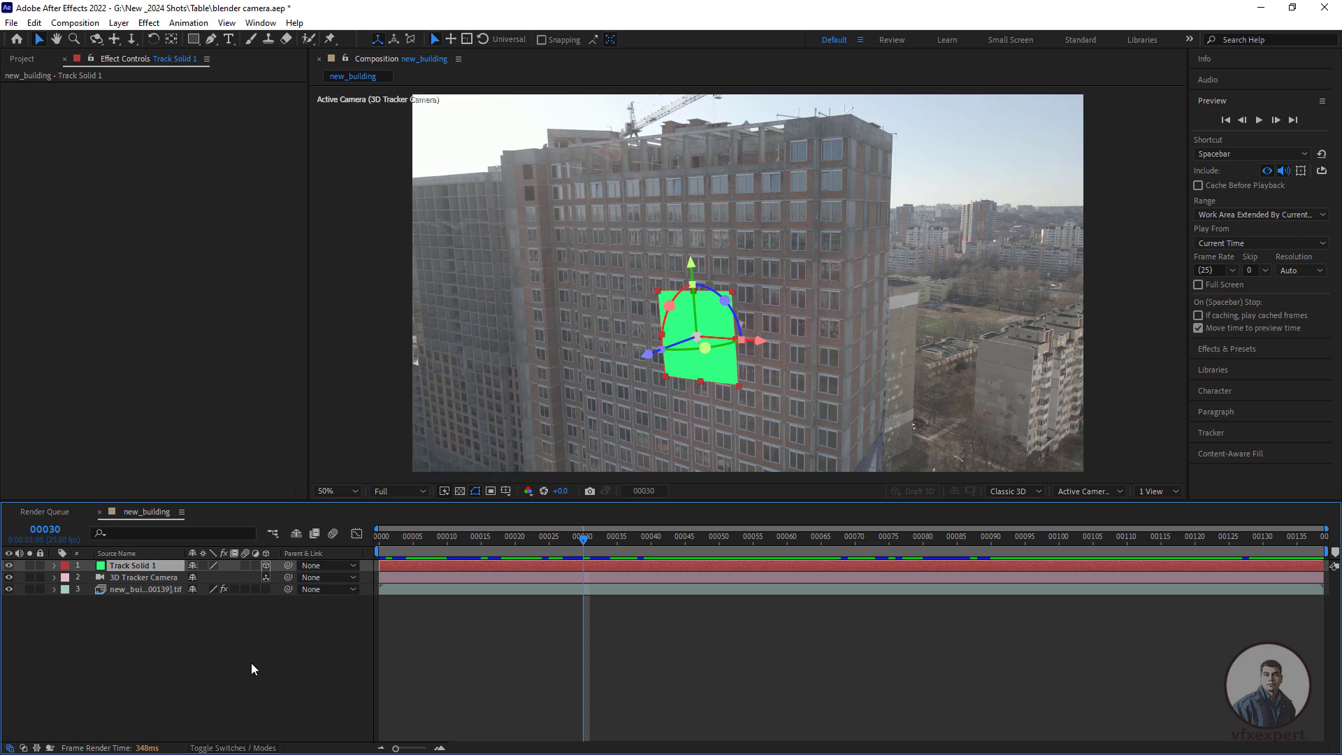
left_click(161, 577)
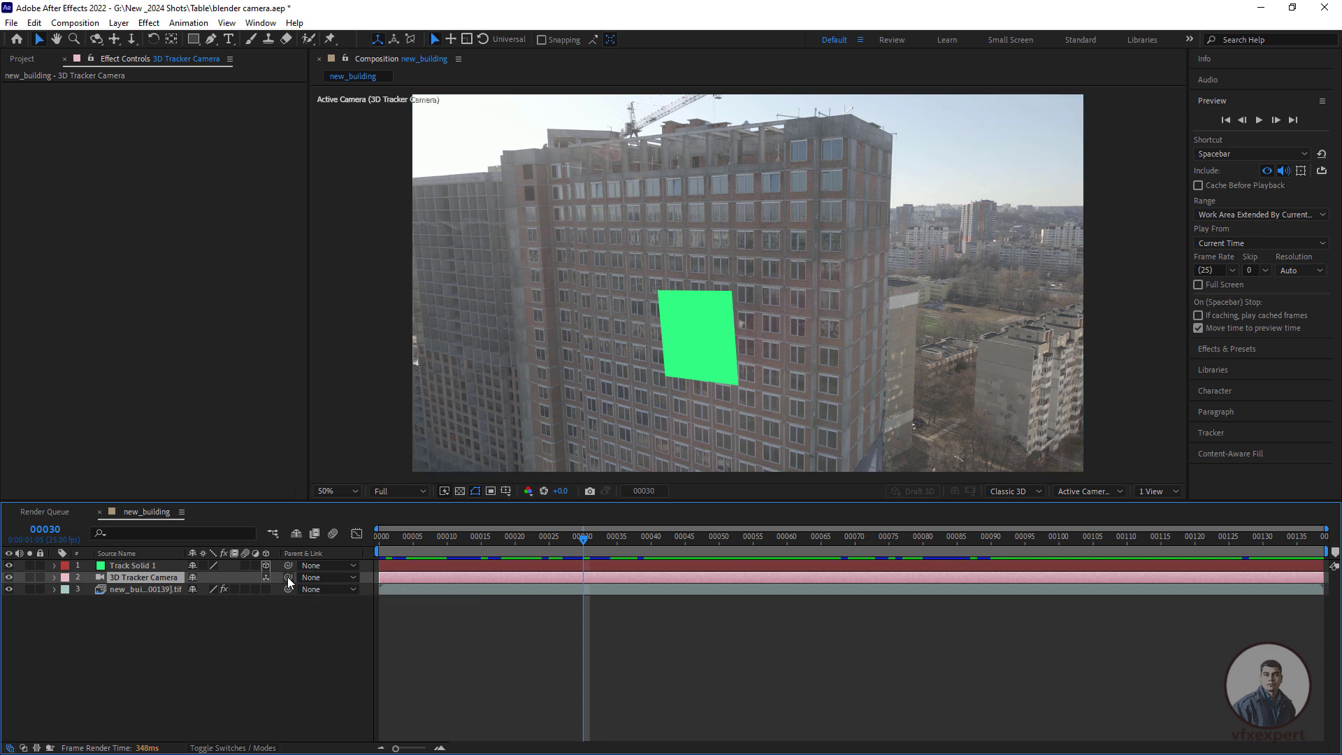
left_click_drag(288, 577, 133, 565)
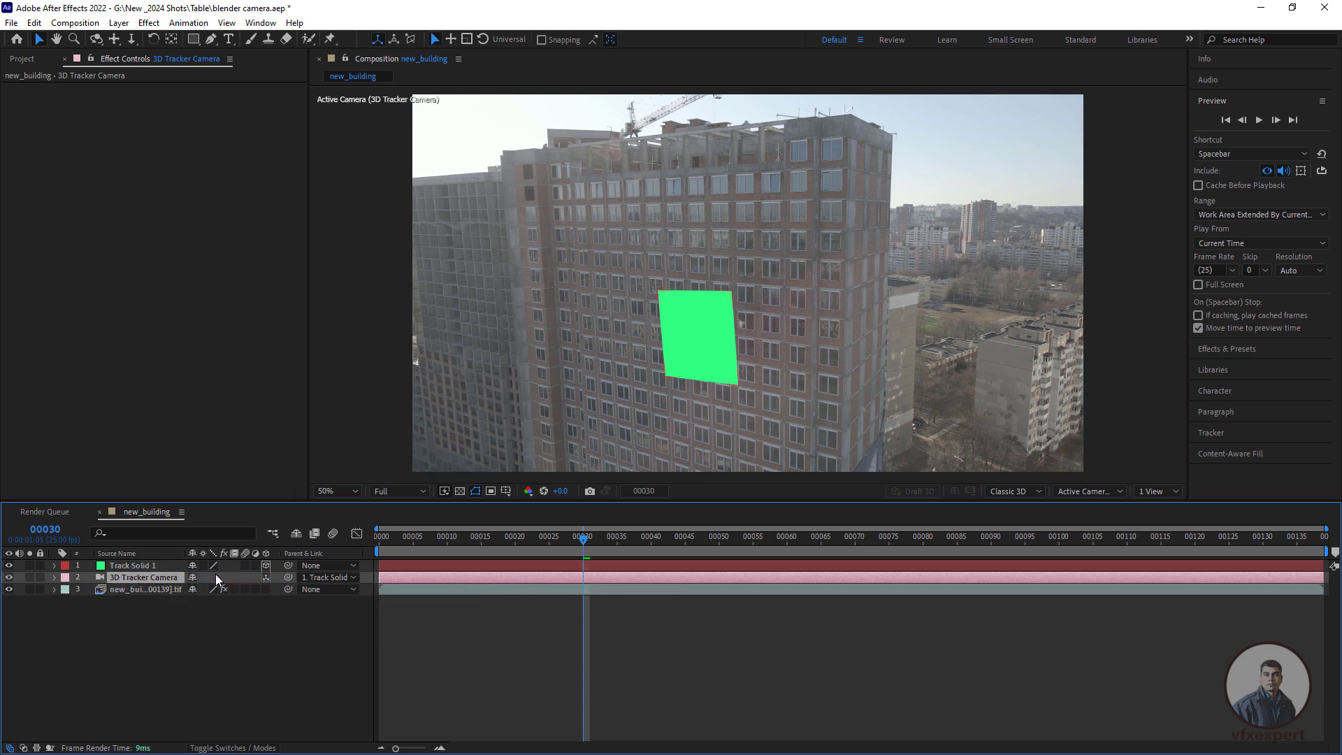
Set Track Solid 1's Orientation to 0, 0, 0
left_click(137, 566)
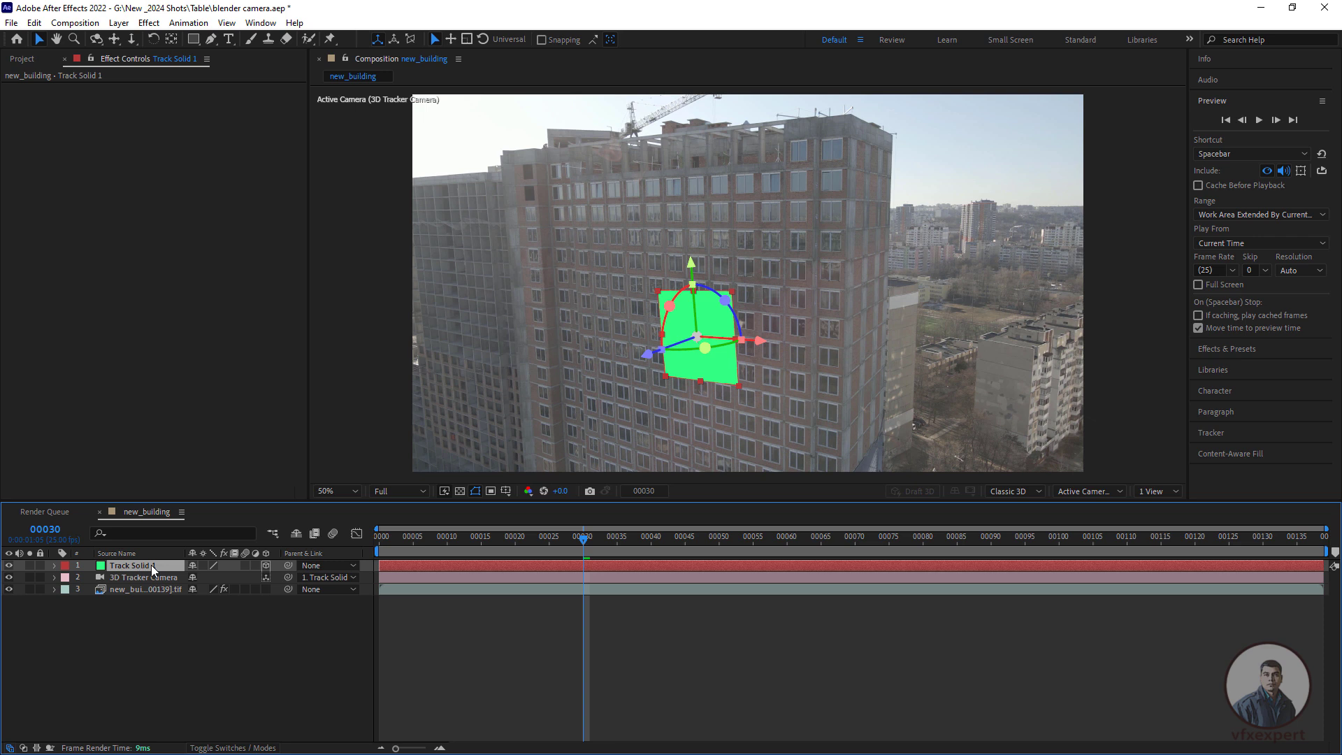
key("r")
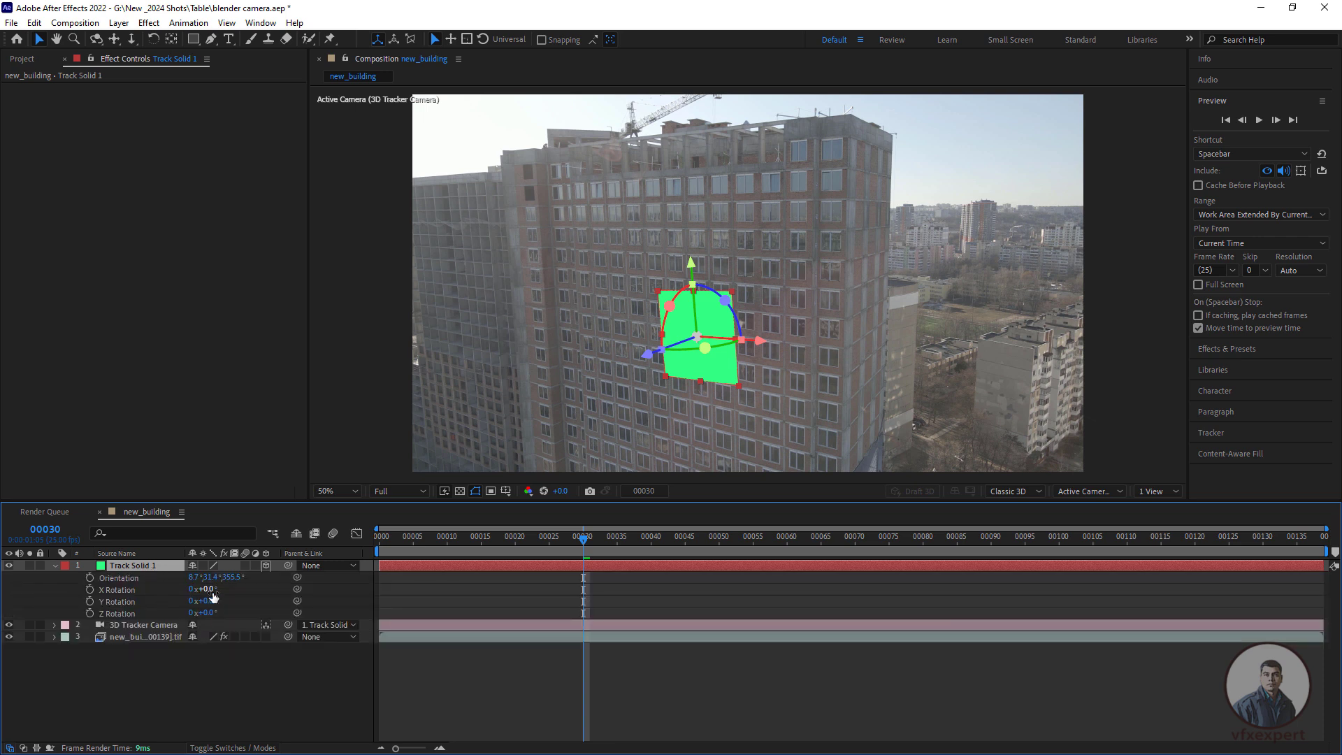
left_click(208, 577)
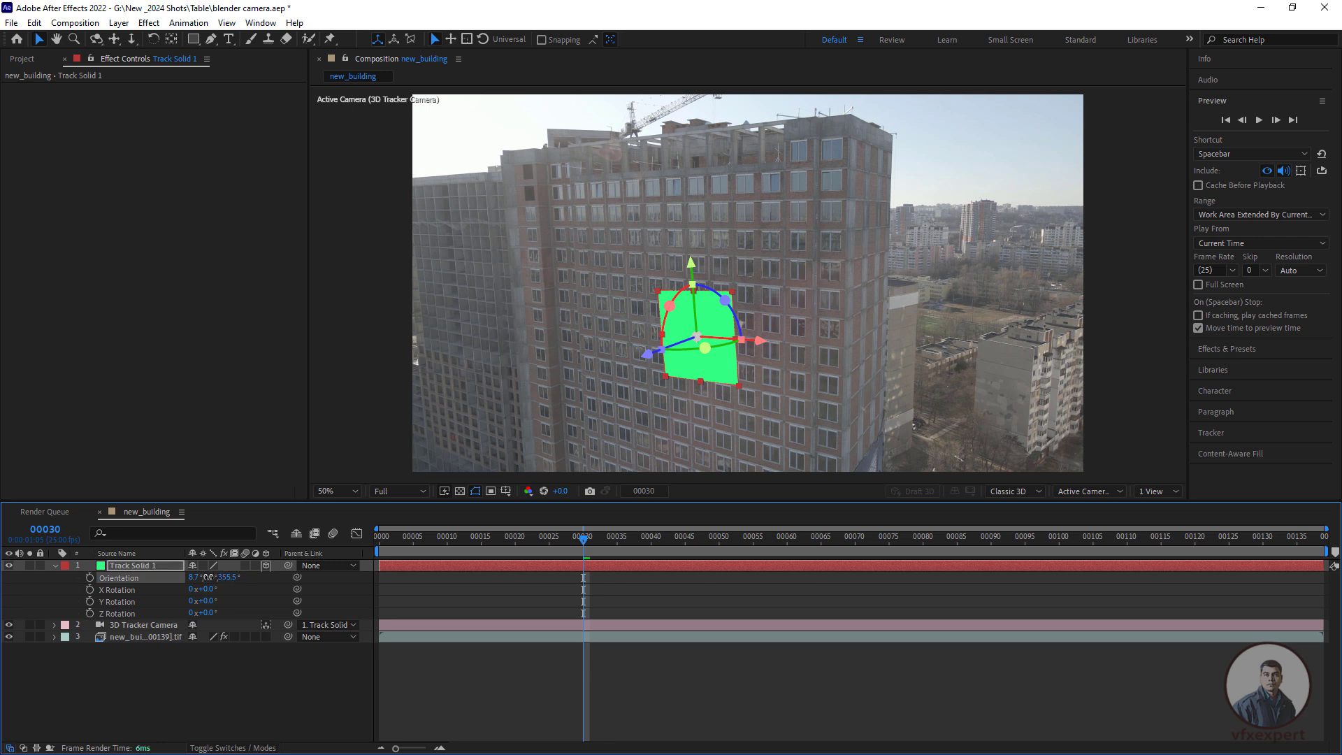
left_click(208, 576)
type("0")
key("Tab")
type("0")
key("Return")
left_click(196, 577)
key("BackSpace")
type("0")
key("Return")
left_click(135, 568)
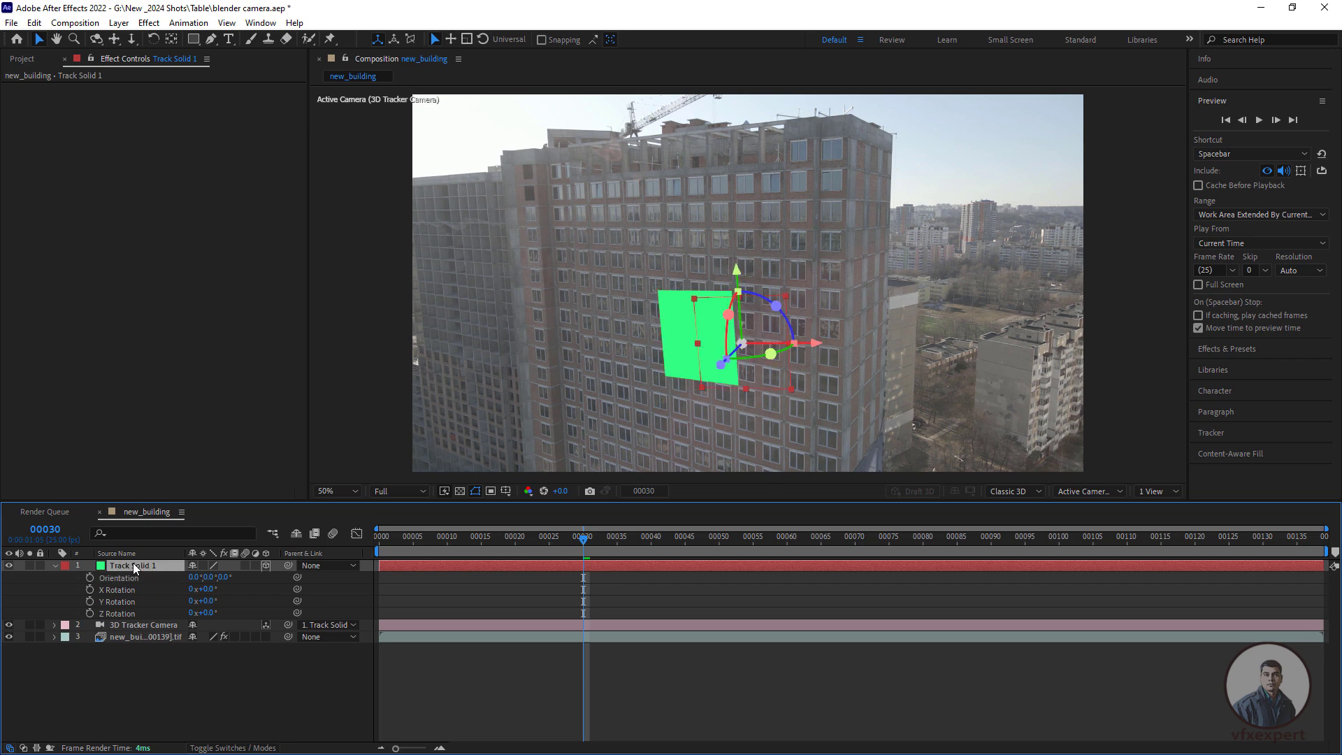
At frame 00066, set Track Solid 1's Position to 960, 540, 0
key("End")
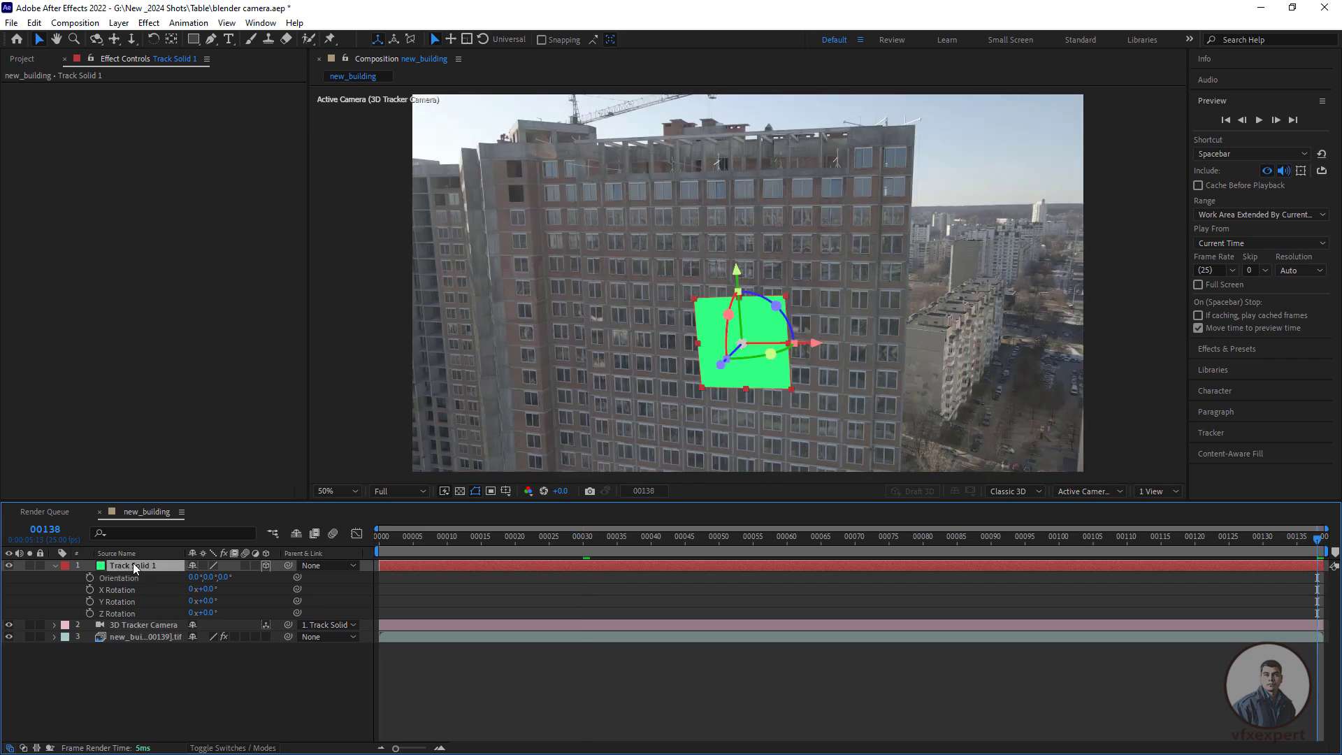
key("p")
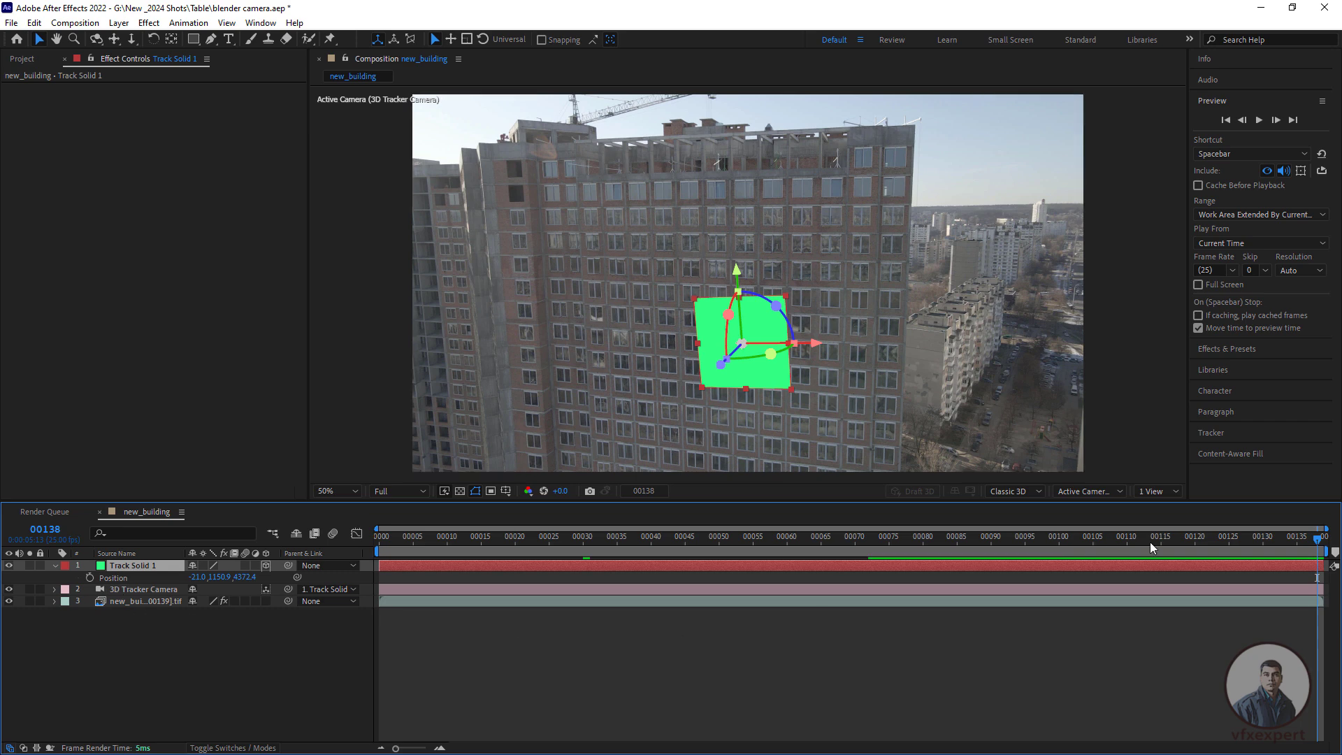
left_click_drag(1174, 547, 827, 542)
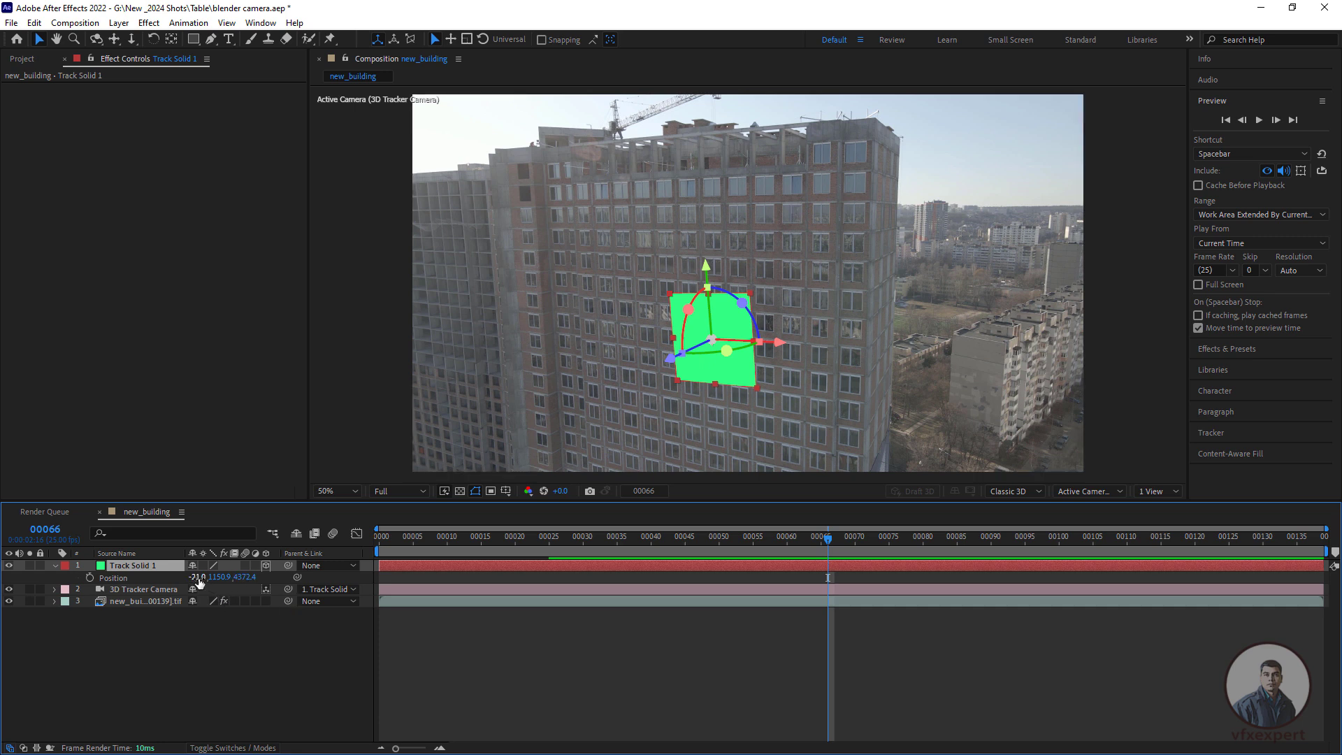
left_click(197, 580)
type("0")
type("60")
left_click(210, 657)
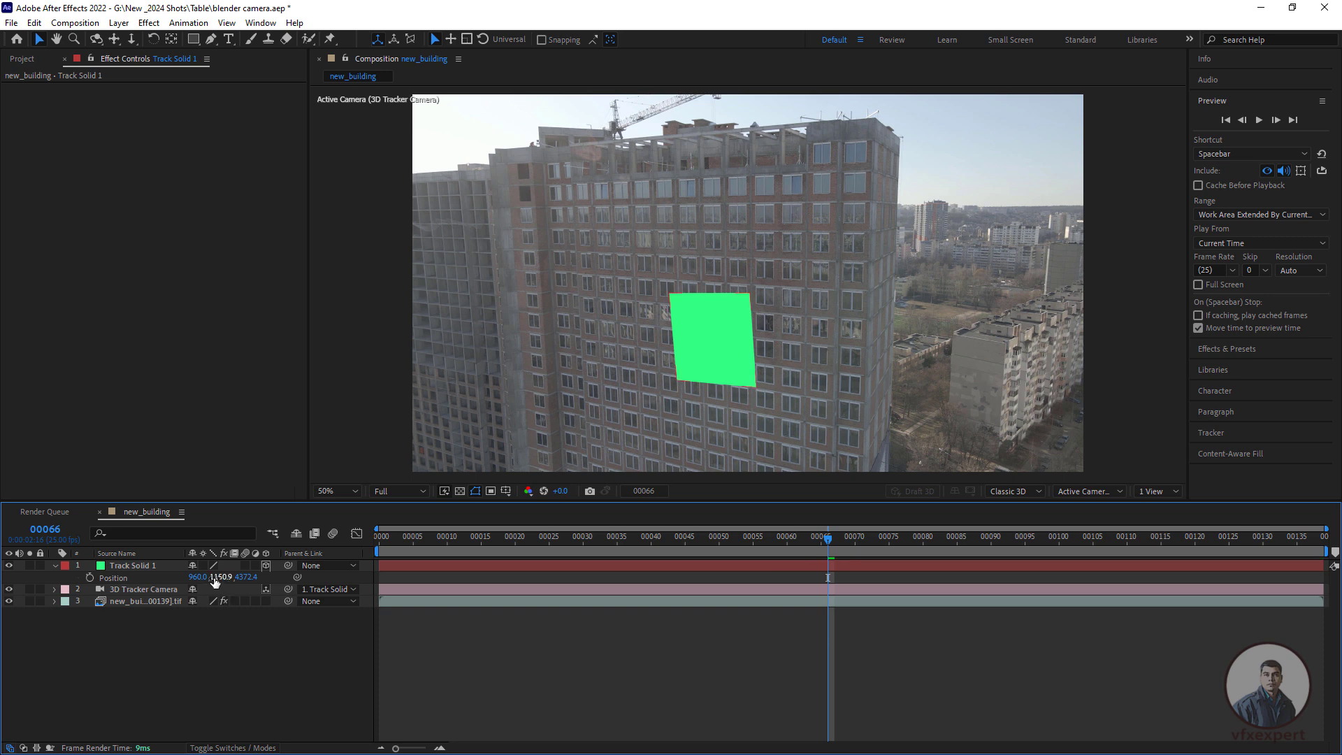
left_click(213, 577)
type("540")
key("Return")
left_click(243, 577)
type("0")
key("Return")
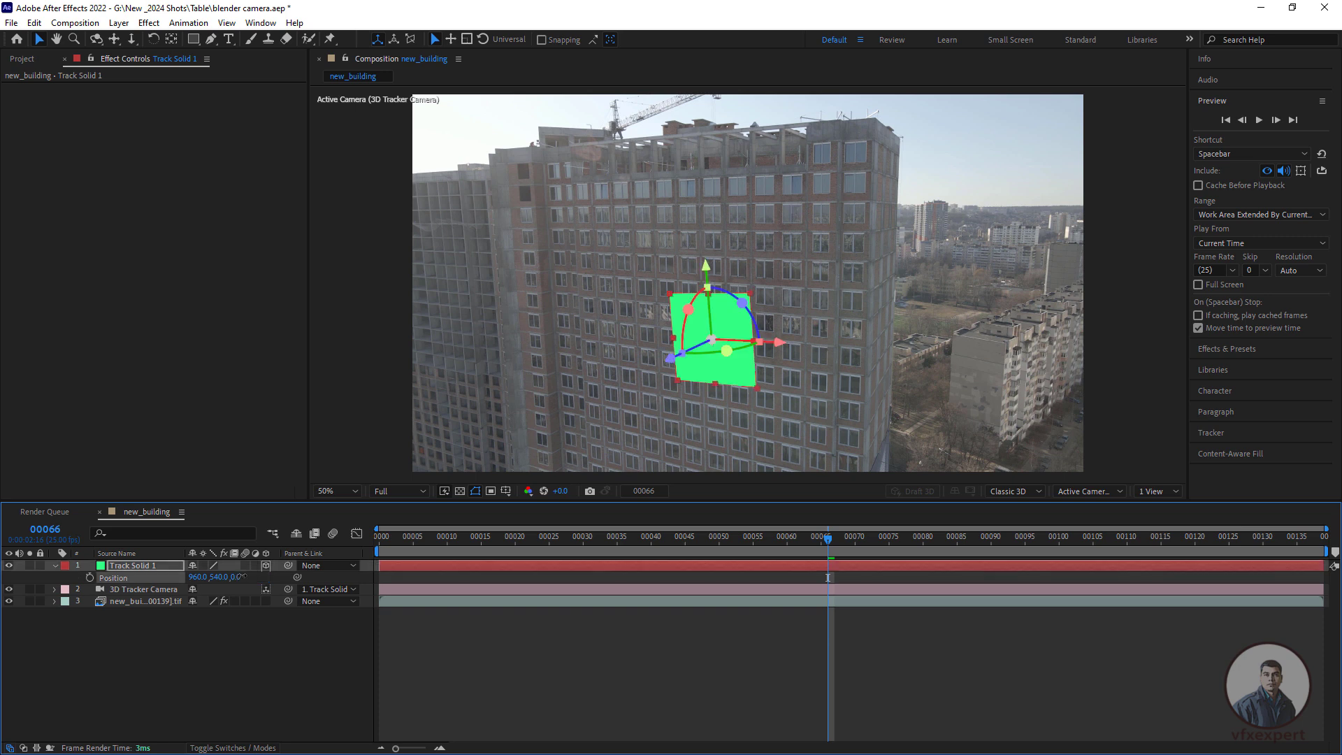
left_click(570, 713)
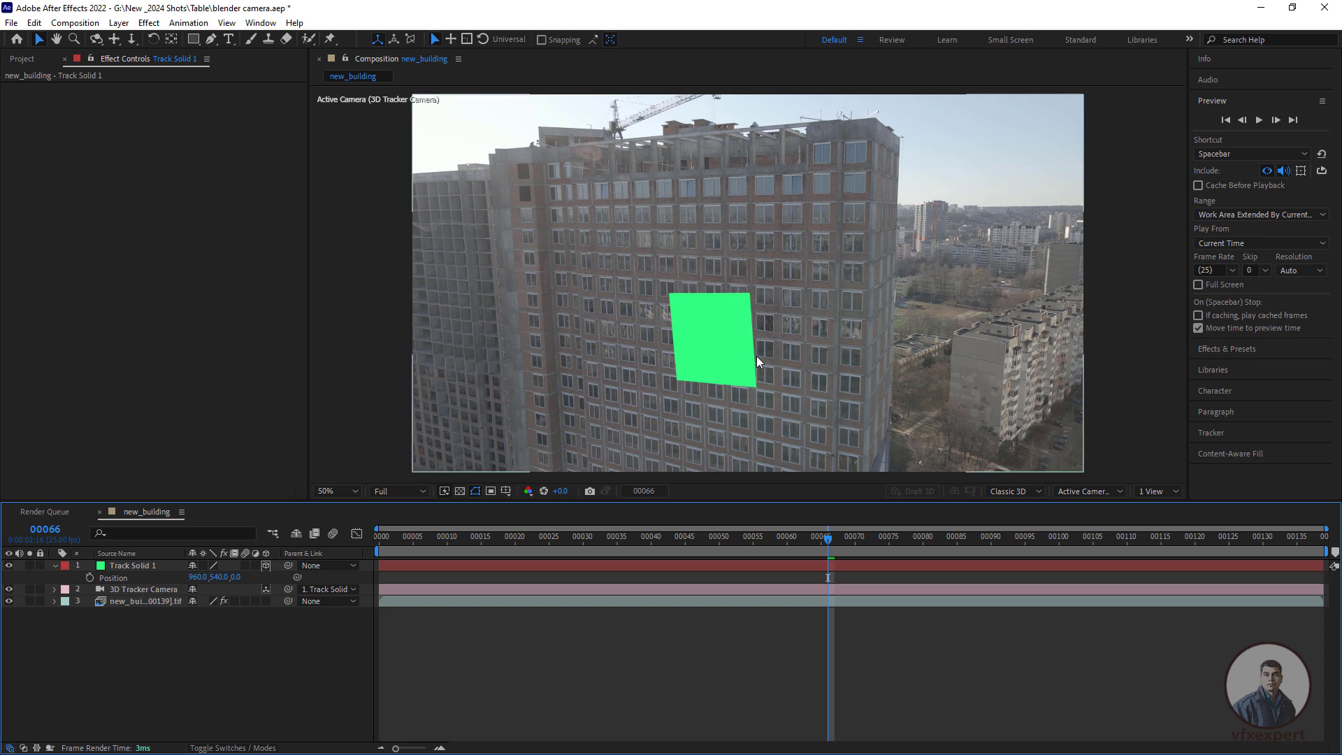
right_click(468, 655)
mouse_move(547, 496)
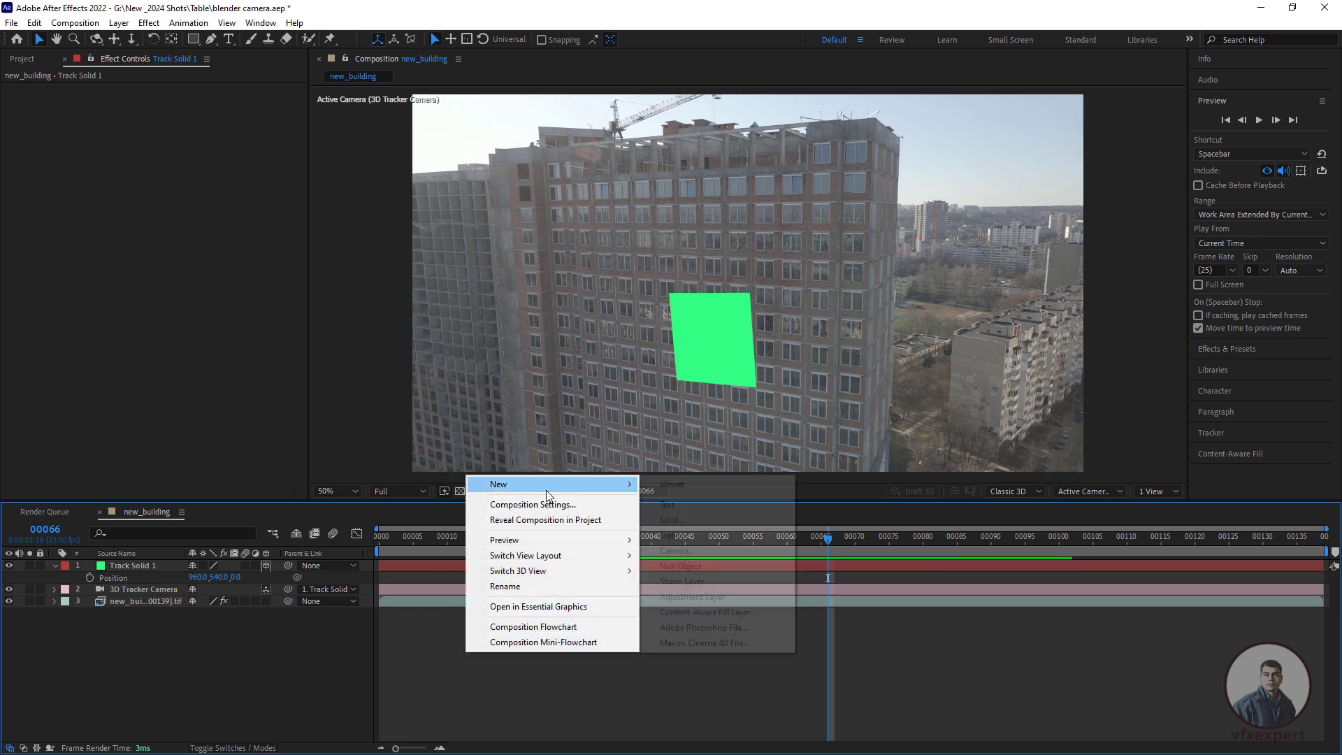
left_click(671, 520)
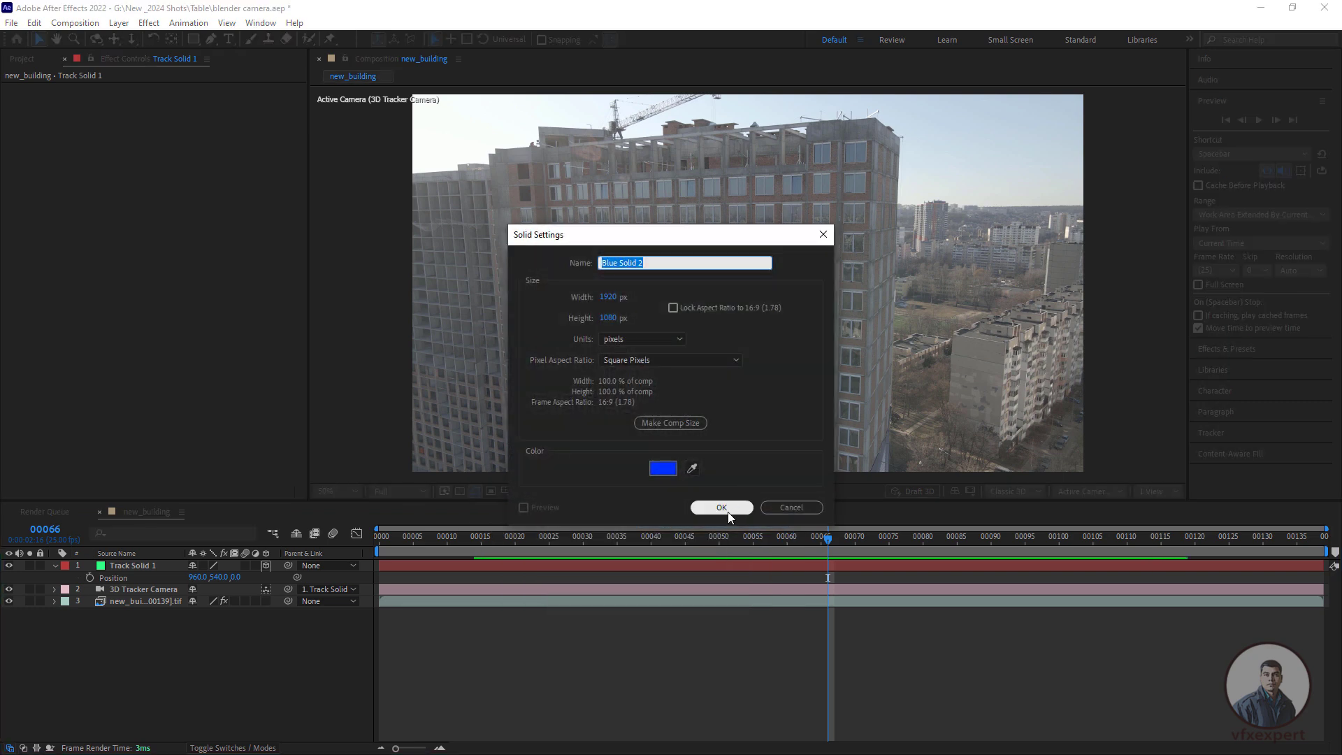
left_click(721, 507)
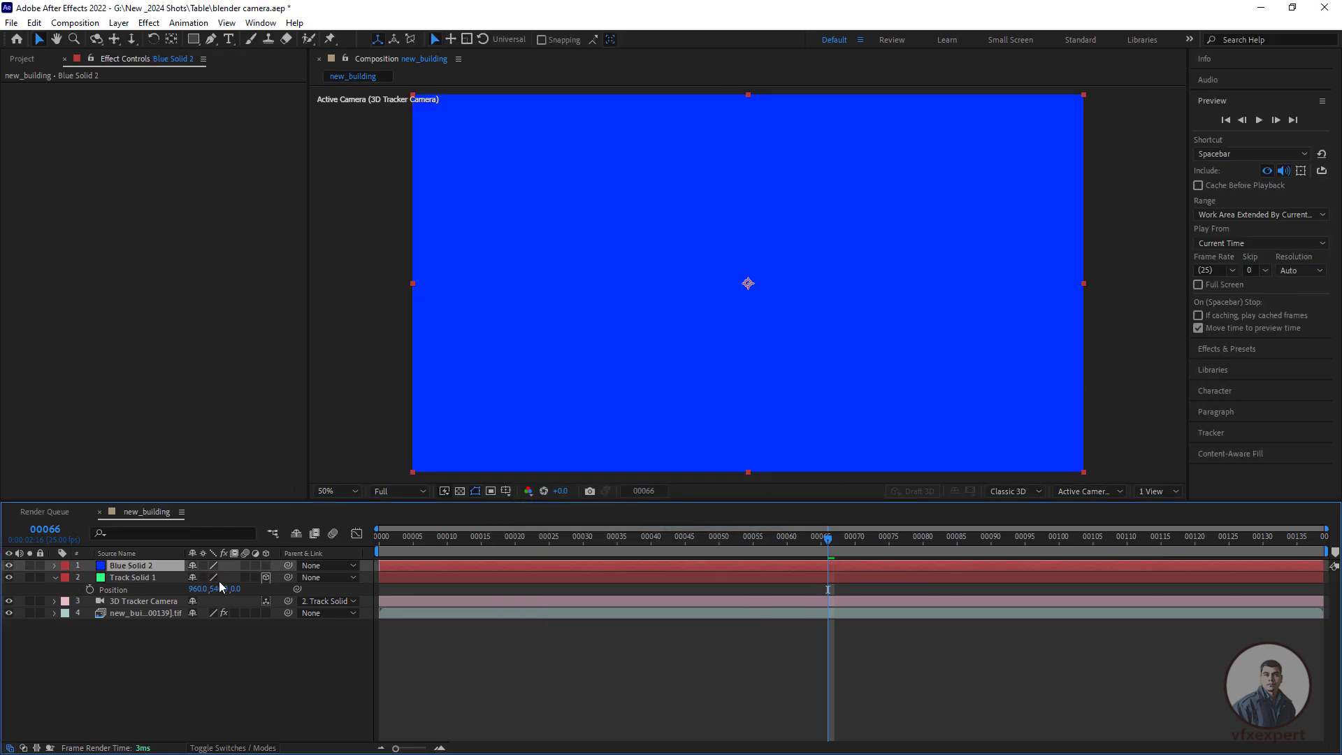
left_click(266, 566)
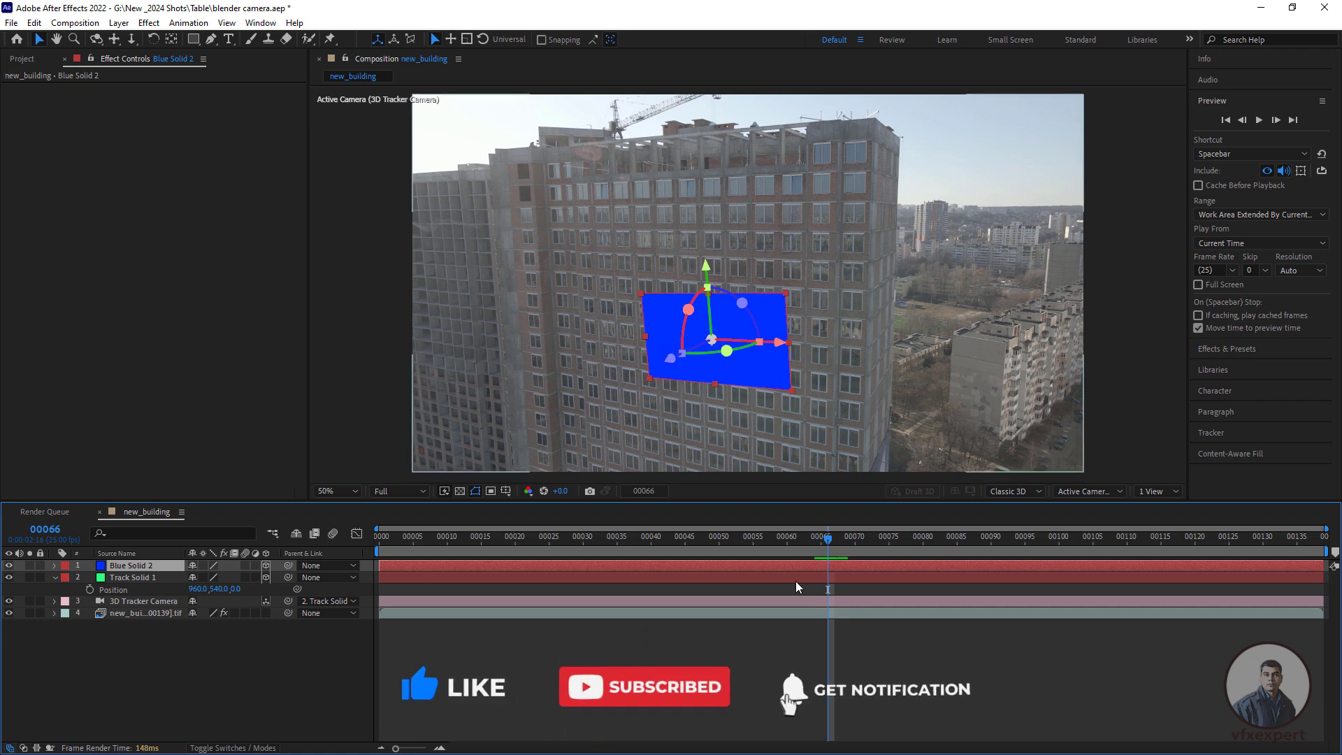
left_click_drag(828, 539, 767, 559)
left_click(416, 660)
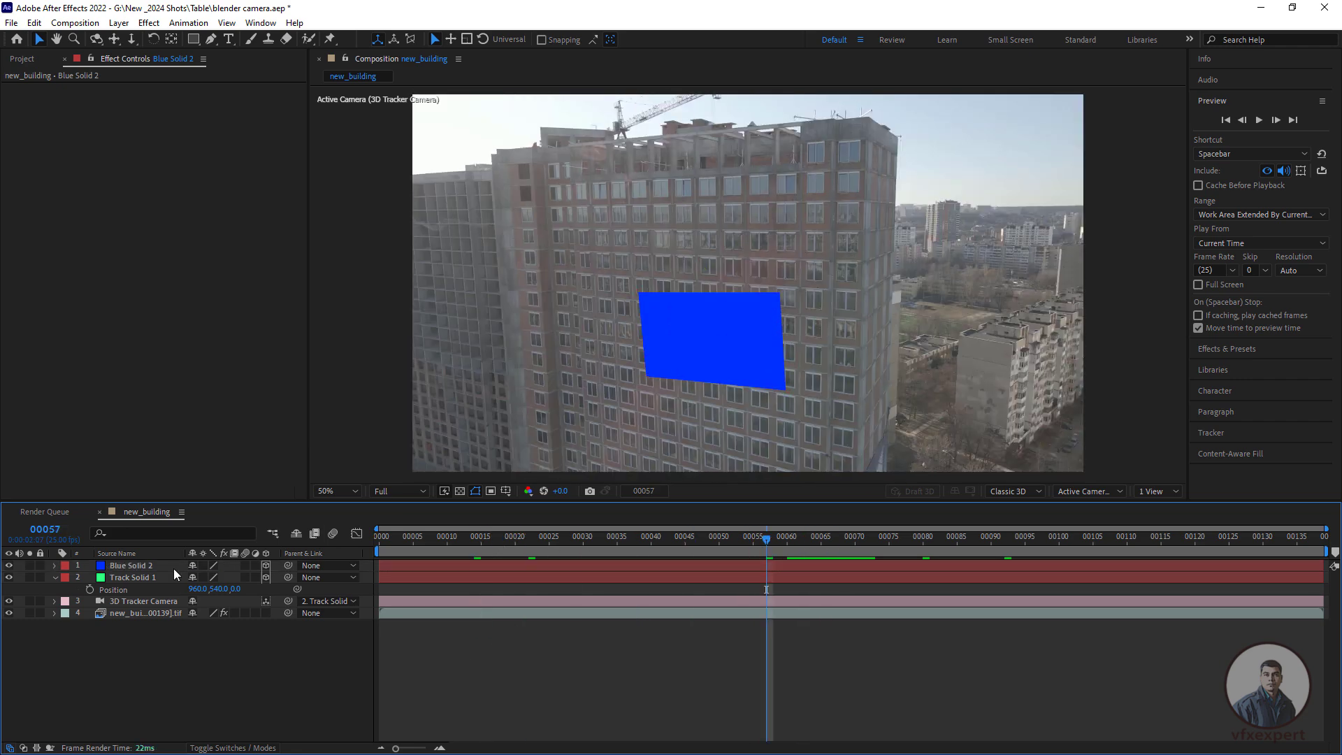
left_click(131, 566)
key("Delete")
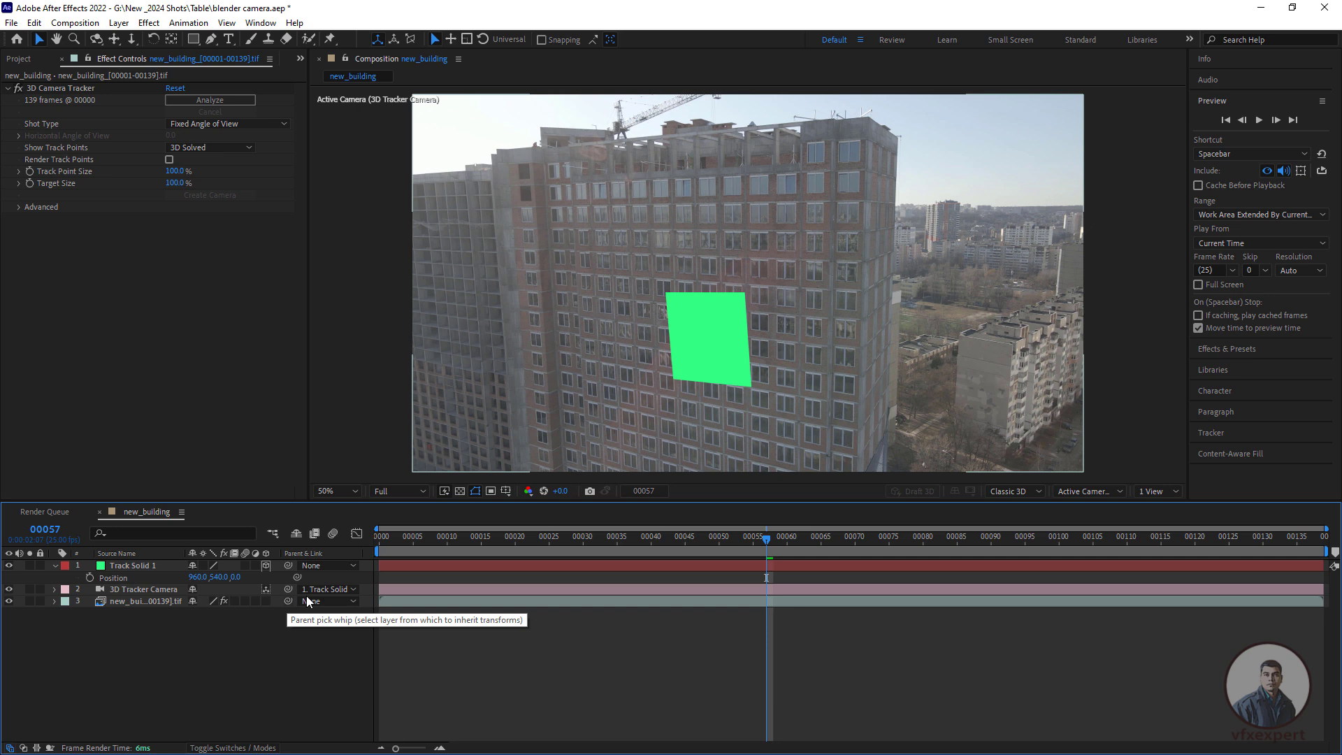
Set the 3D Tracker Camera's Parent to None and bring up the File > Scripts list
left_click(329, 589)
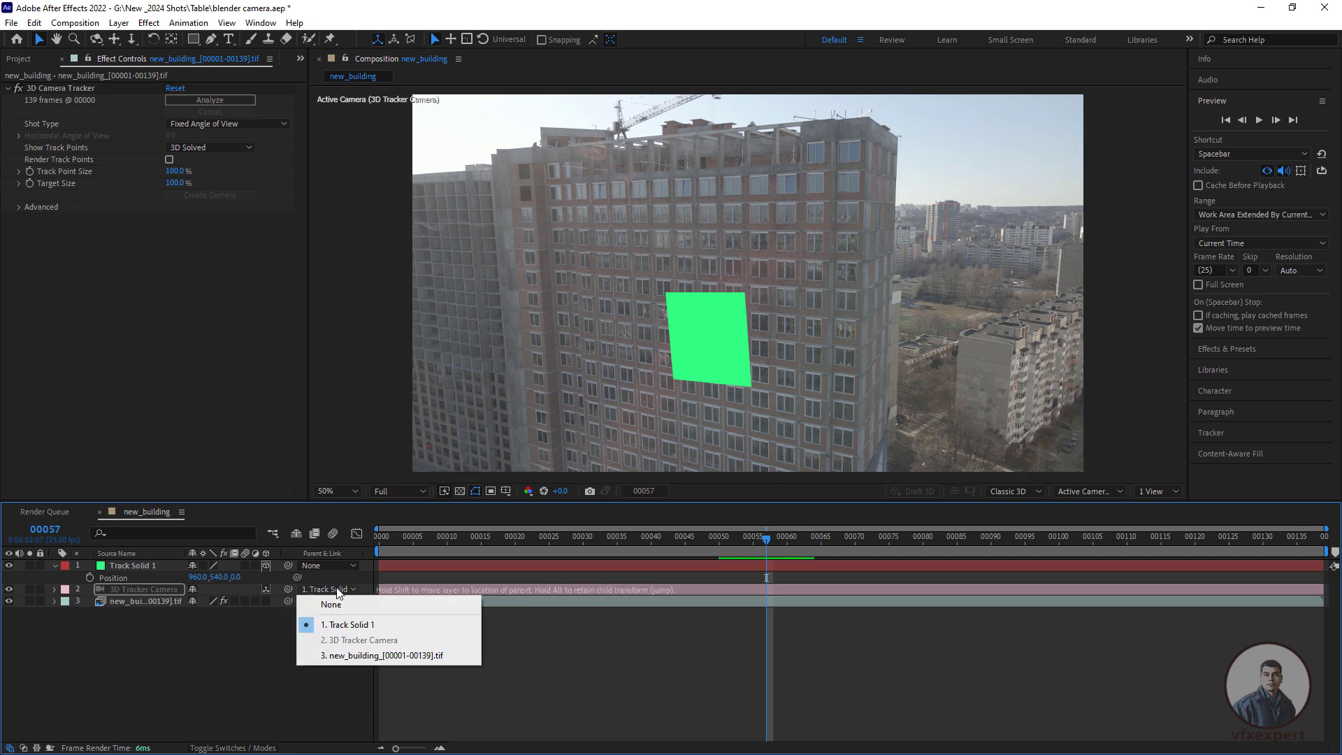
left_click(330, 605)
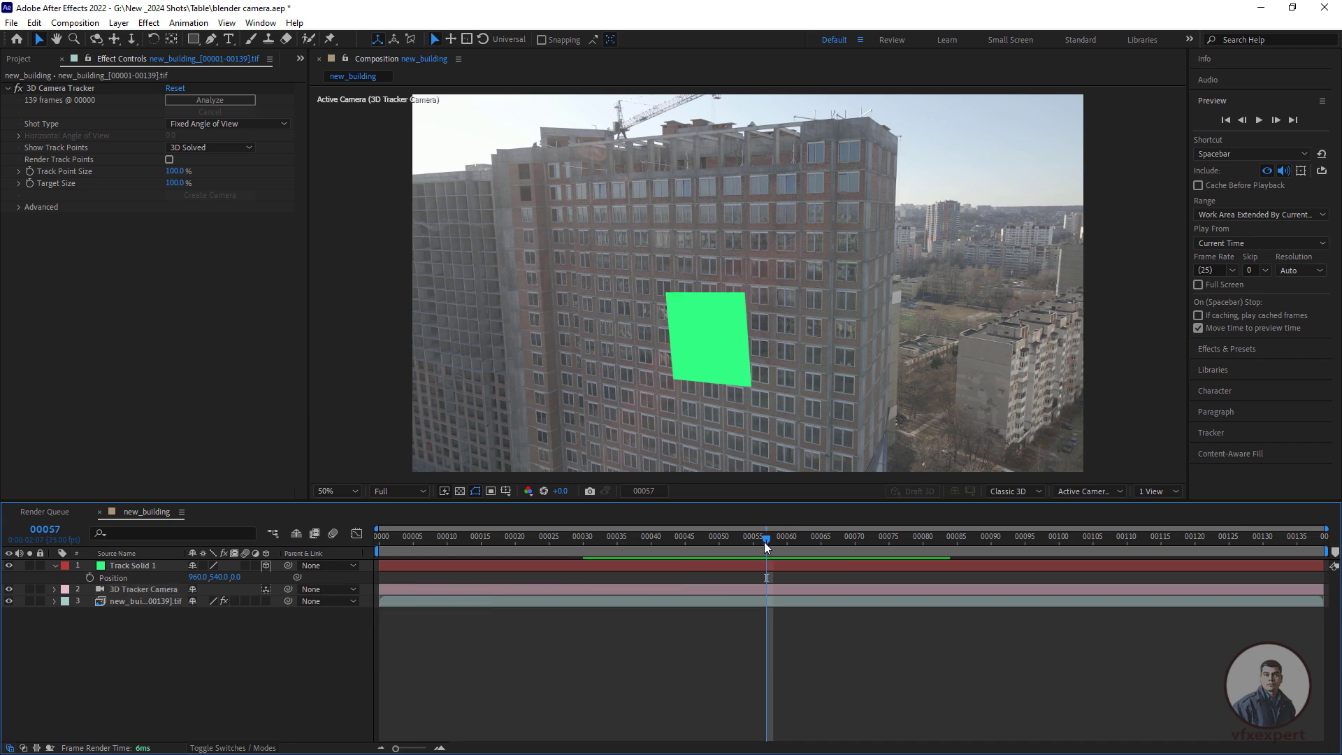
left_click_drag(767, 539, 783, 562)
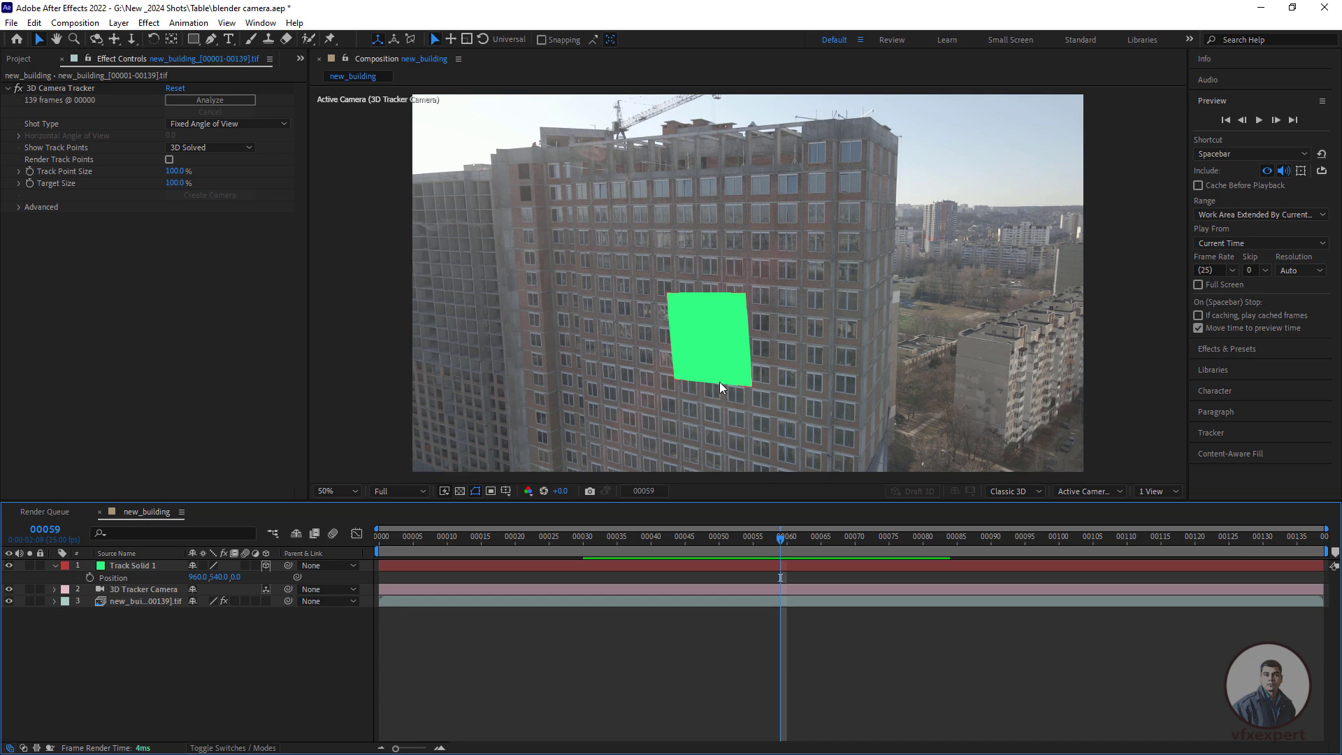
left_click(10, 24)
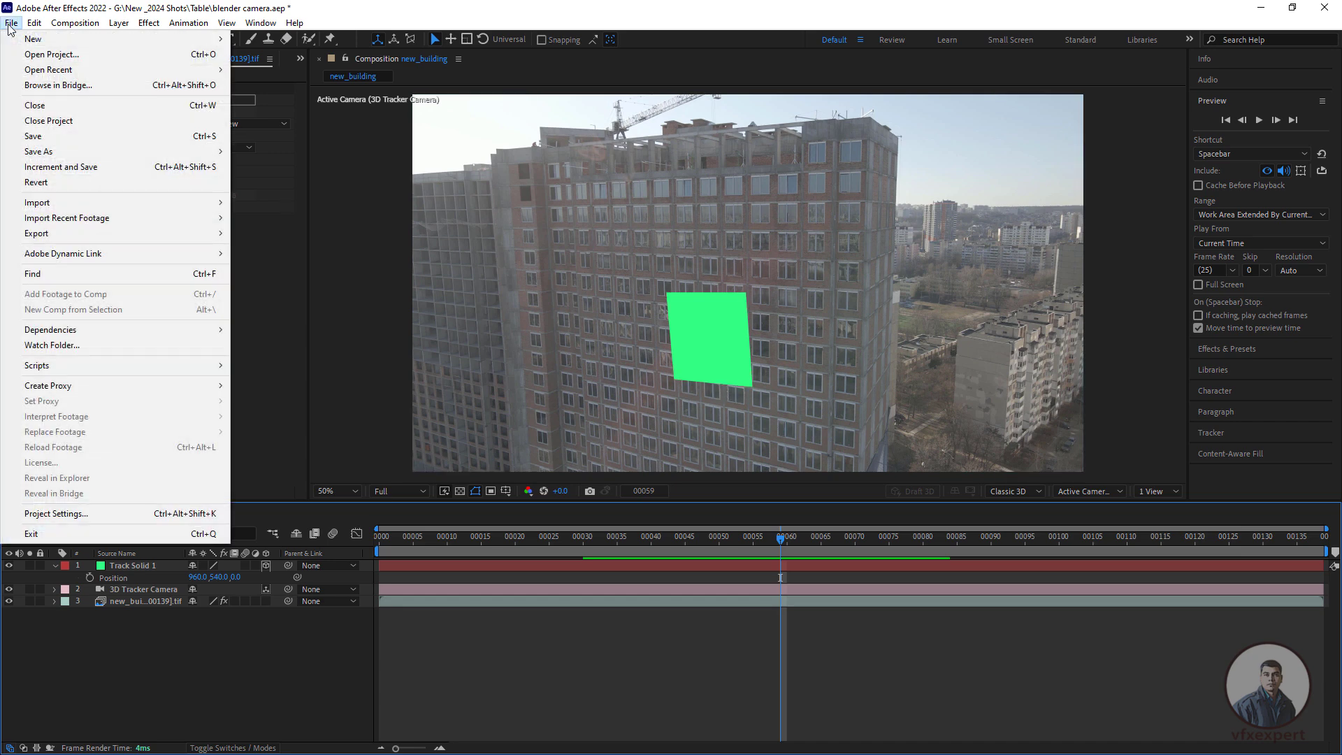
mouse_move(84, 365)
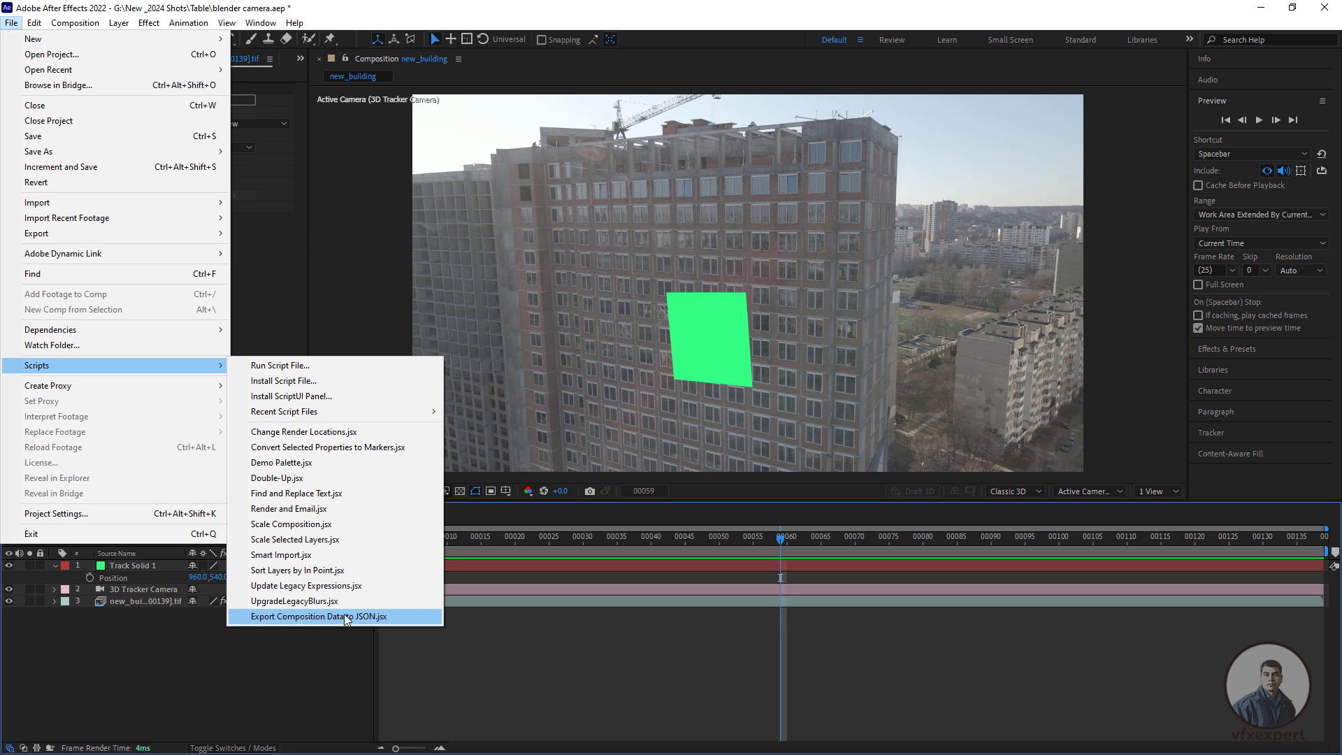
Run Export Composition Data to JSON, saving for_blender_cam.json in the Table folder
left_click(388, 622)
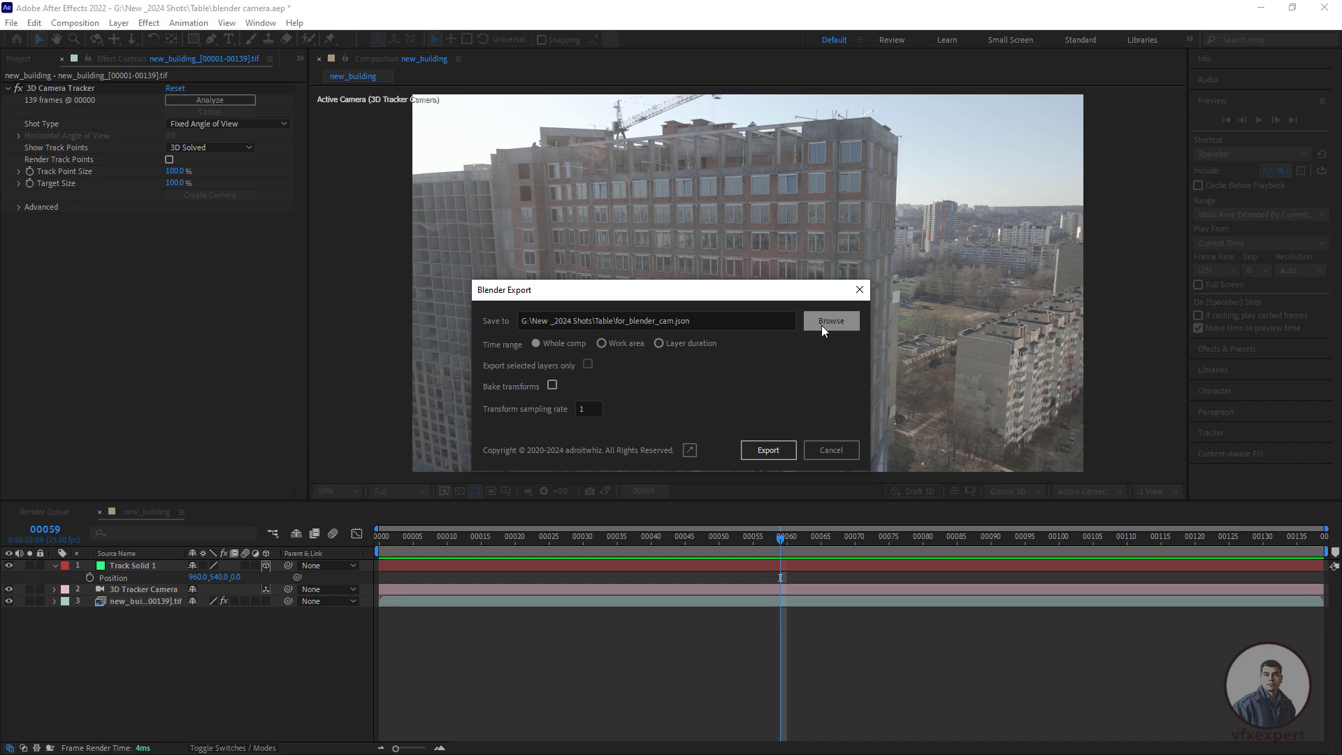
left_click(831, 326)
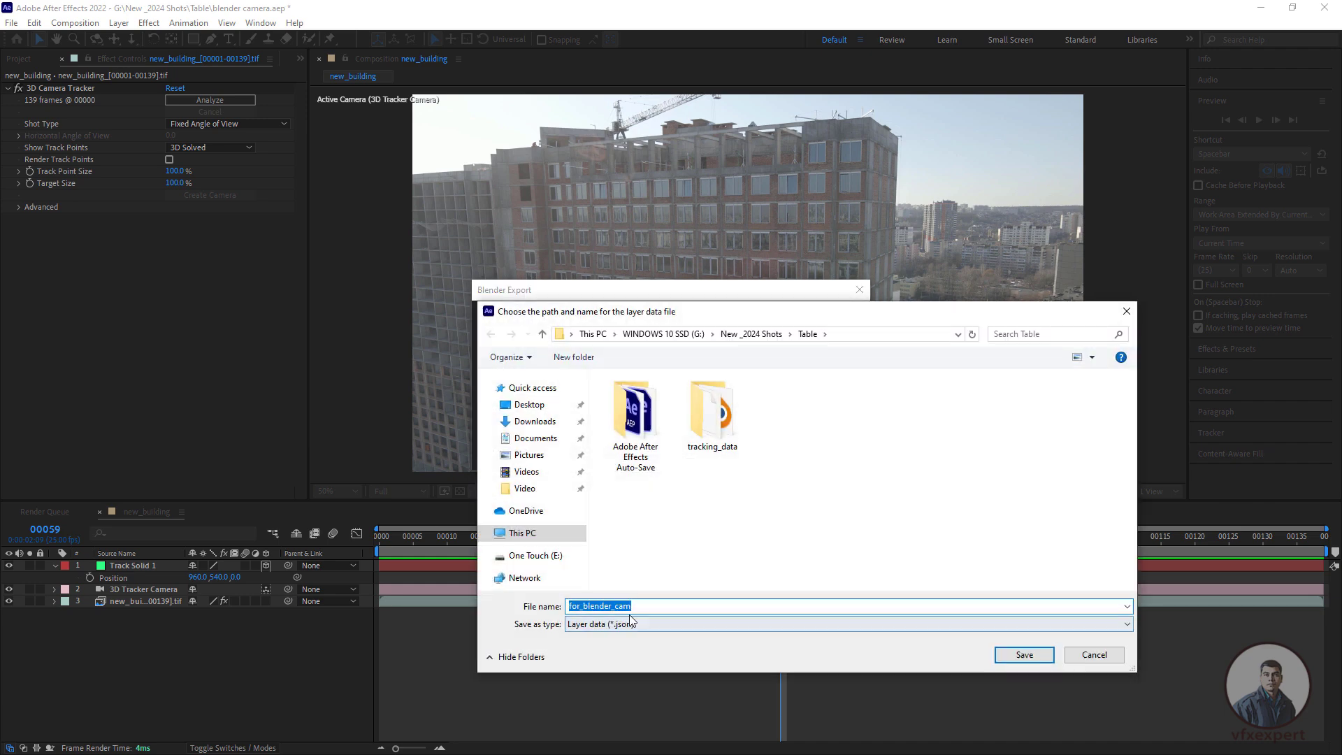
left_click(651, 606)
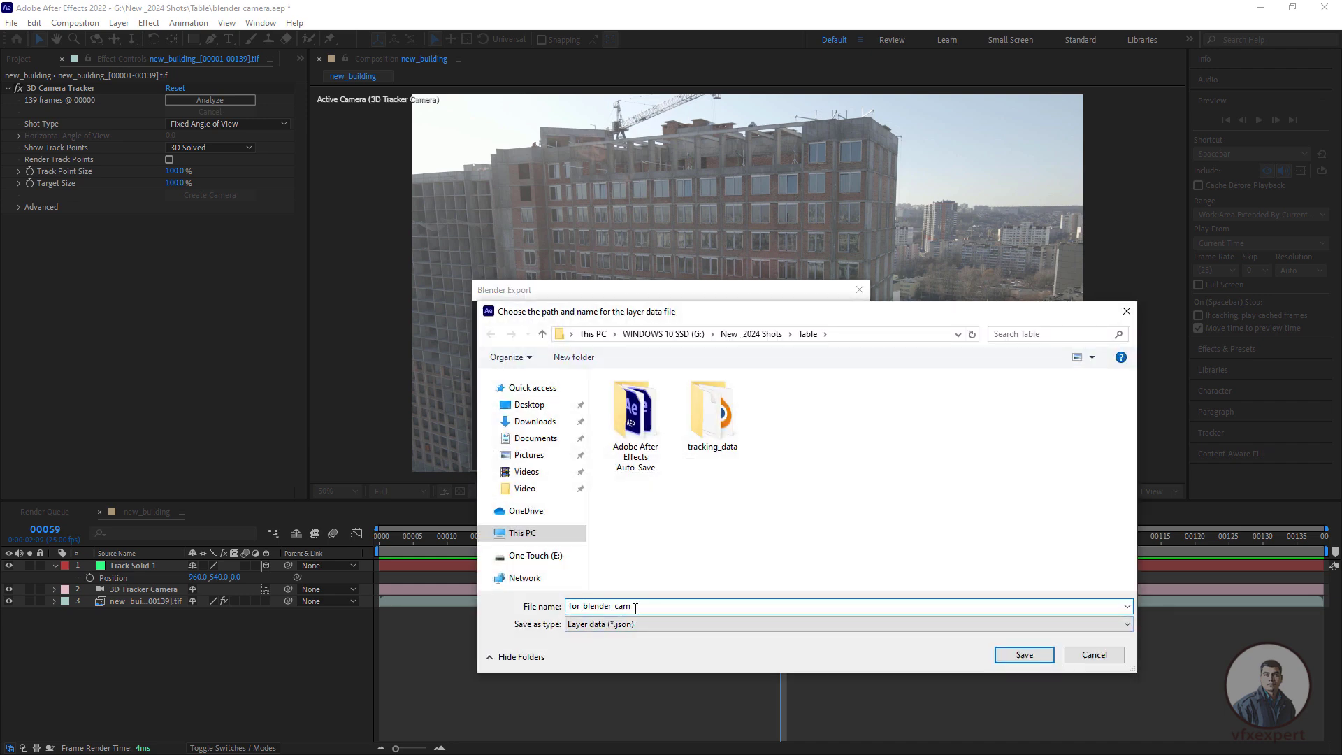
left_click(1023, 655)
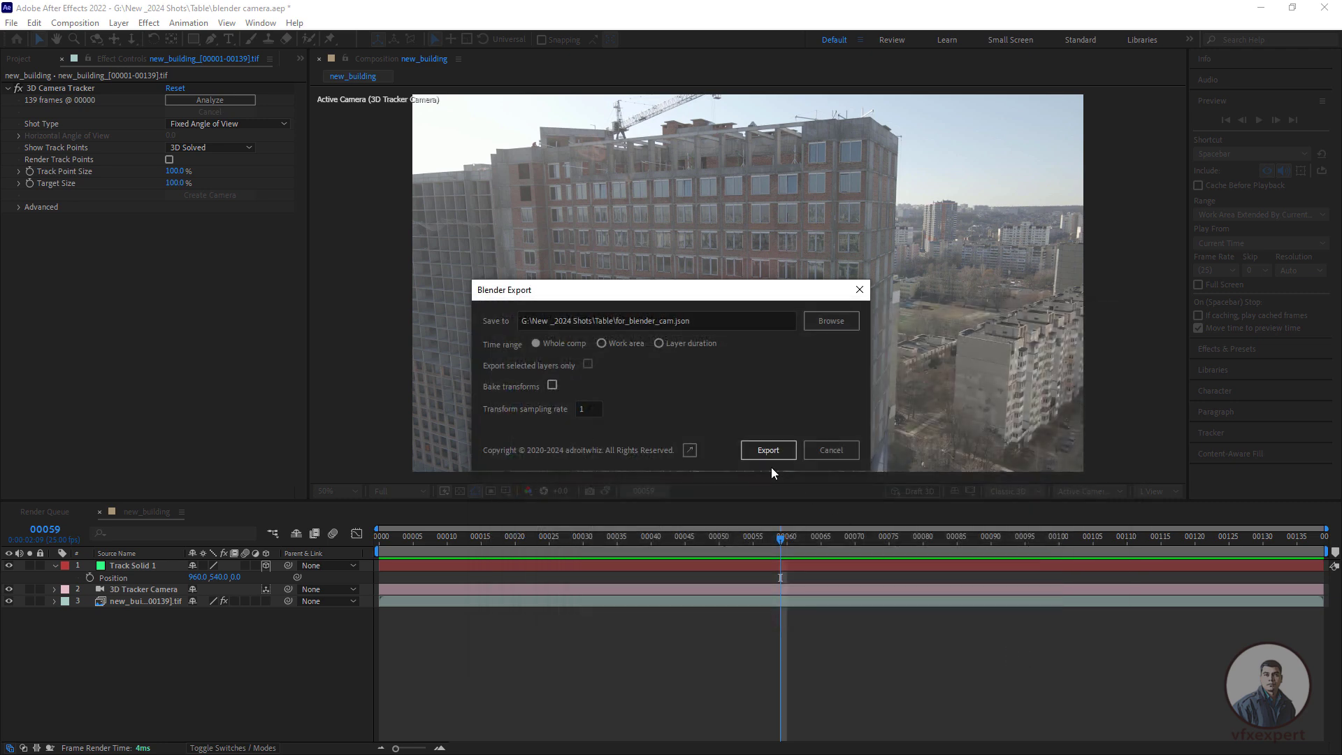
left_click(771, 451)
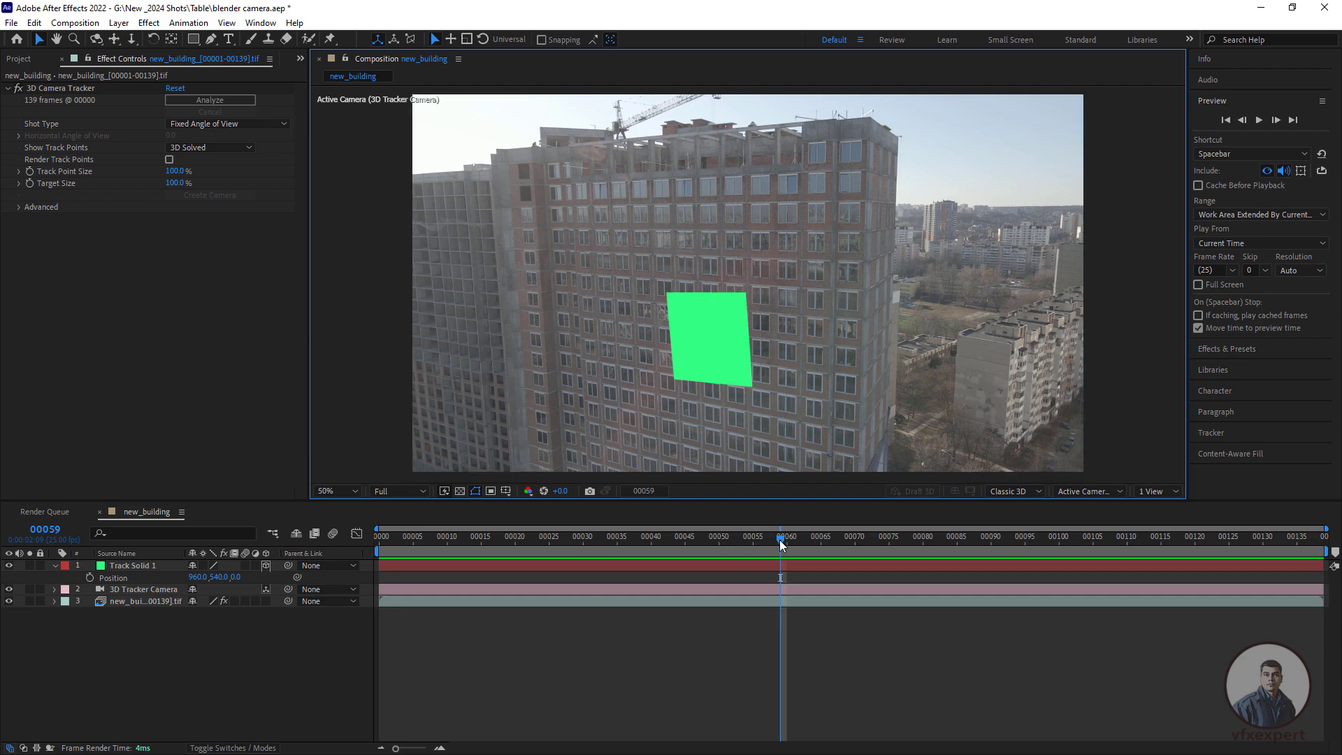
left_click_drag(780, 544, 918, 535)
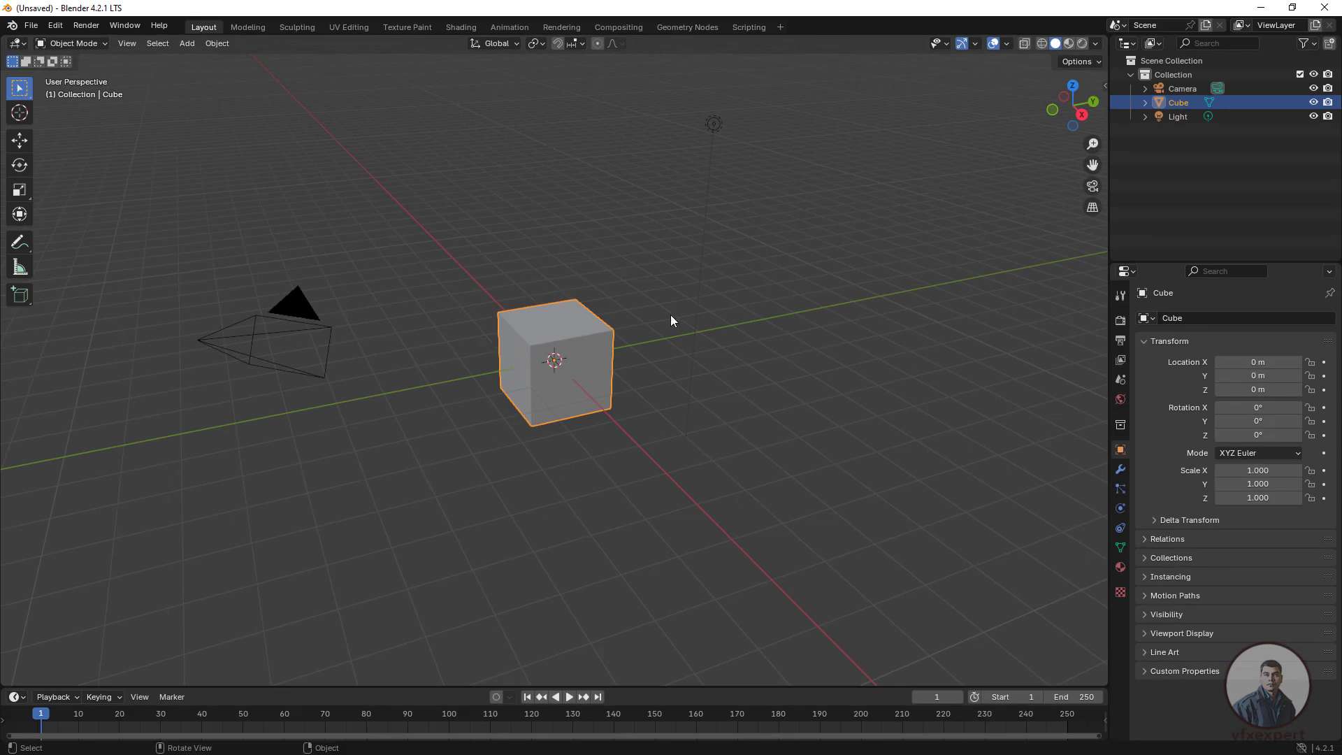
Delete the default cube, camera and light from the Blender scene
key("alt+a")
key("a")
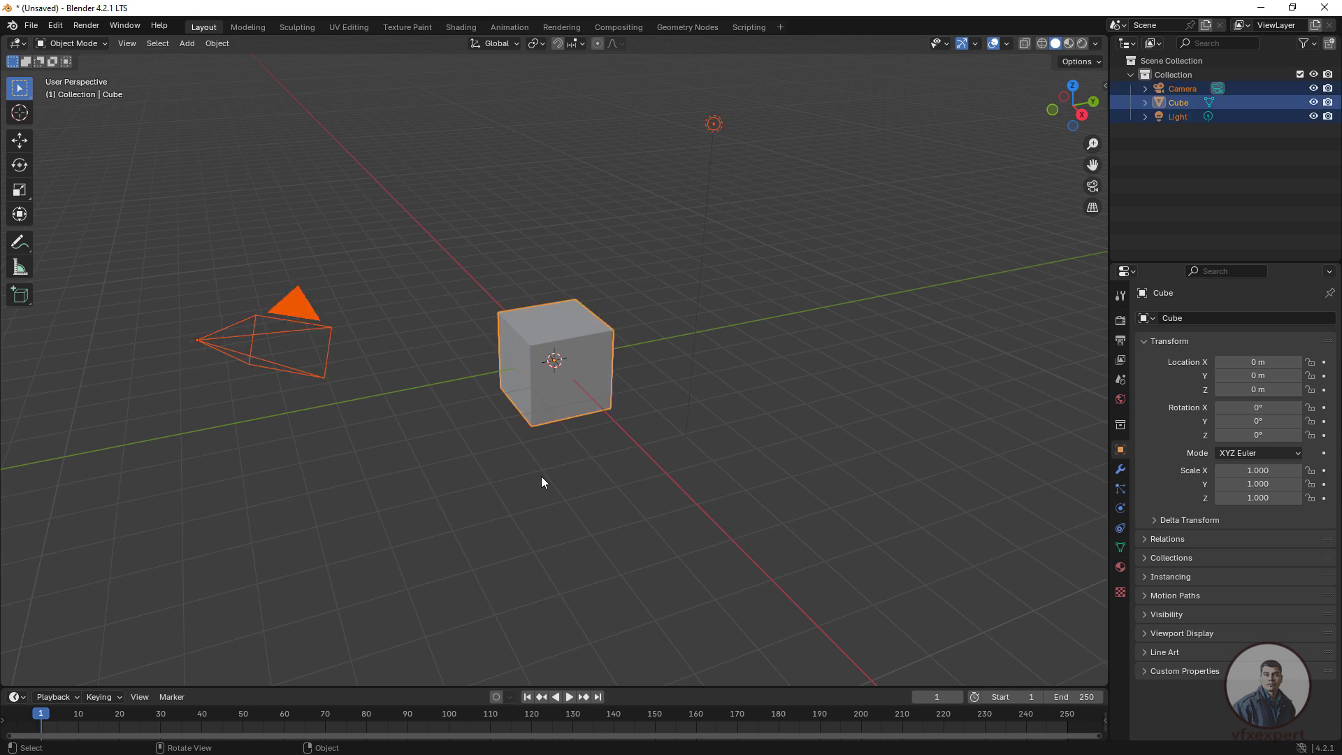
key("Delete")
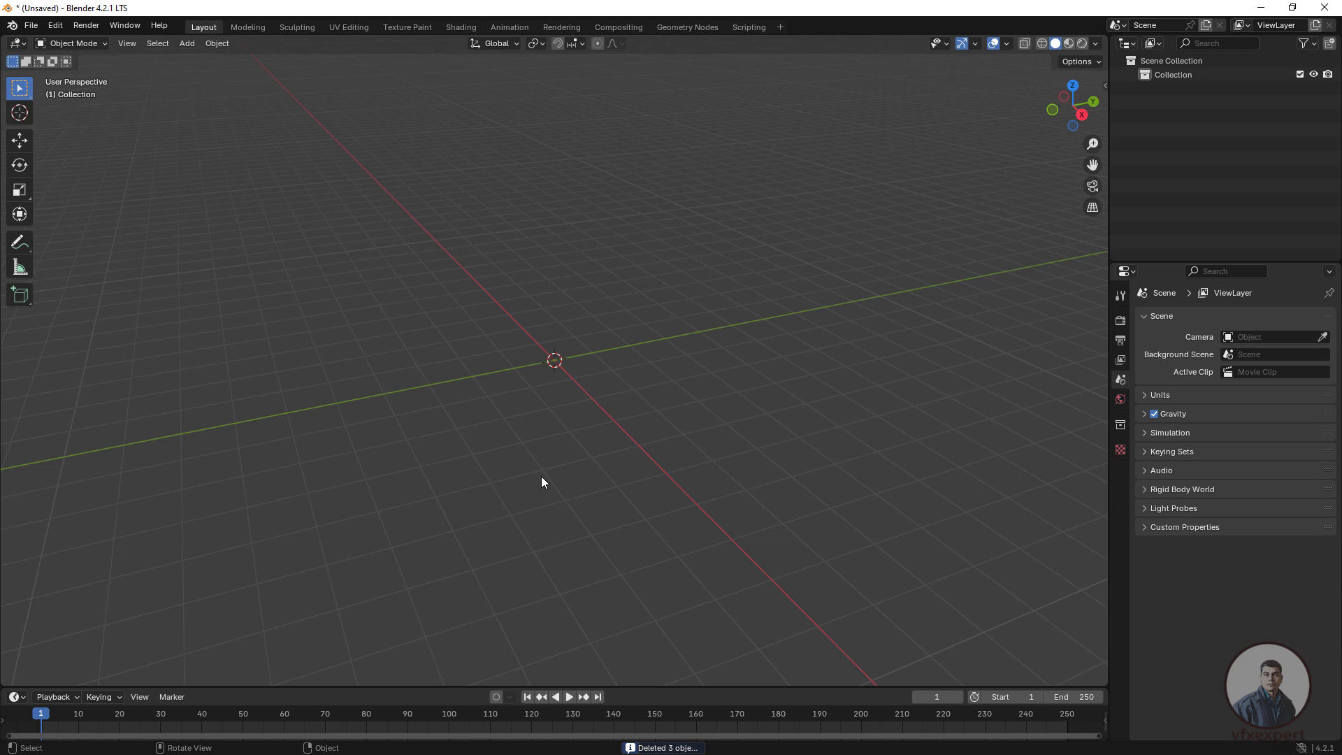
Import for_blender_cam.json from the Table folder as After Effects composition data
left_click(31, 31)
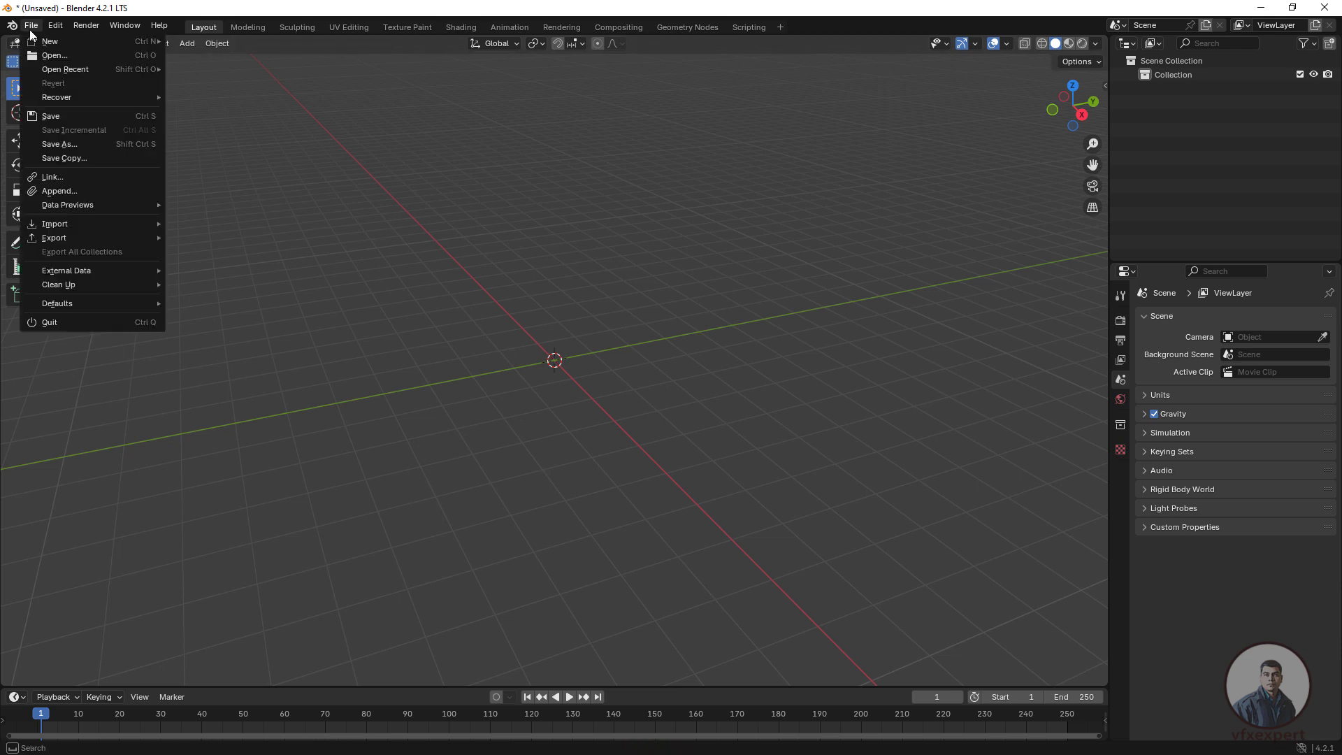
mouse_move(60, 224)
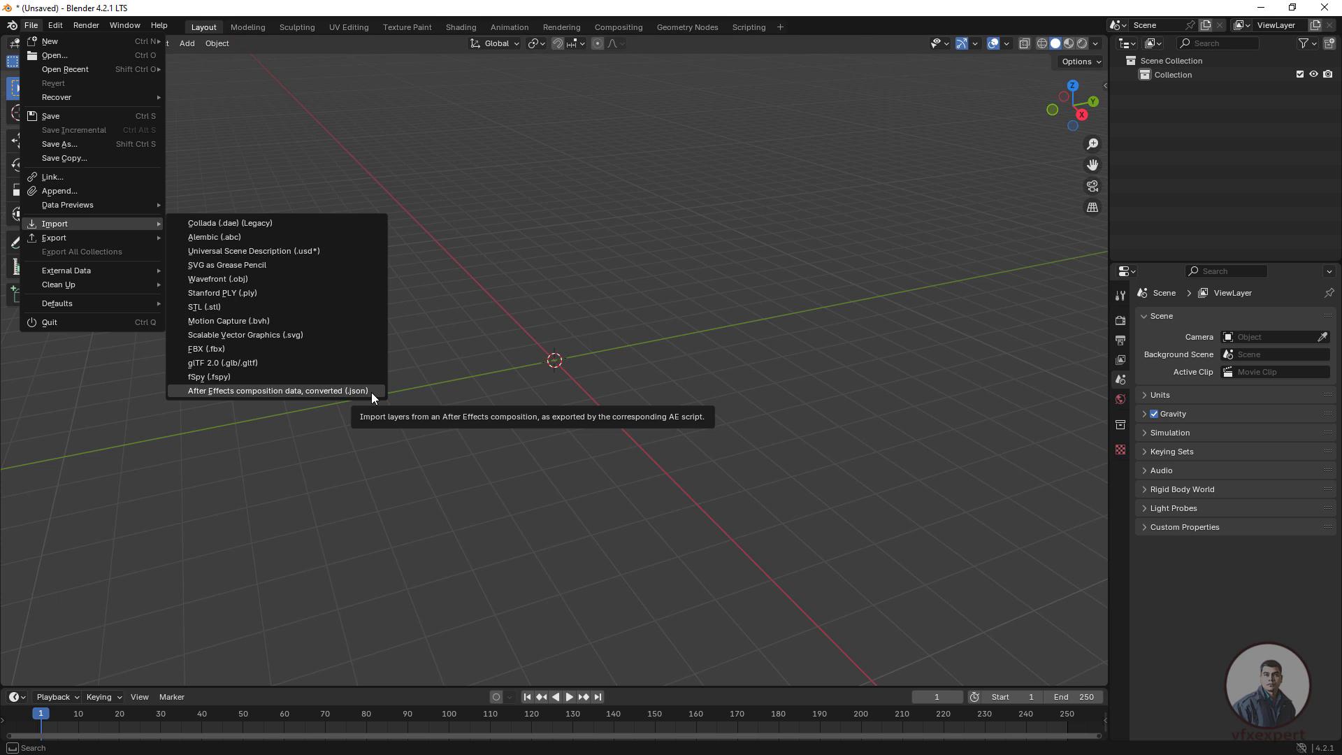
left_click(317, 392)
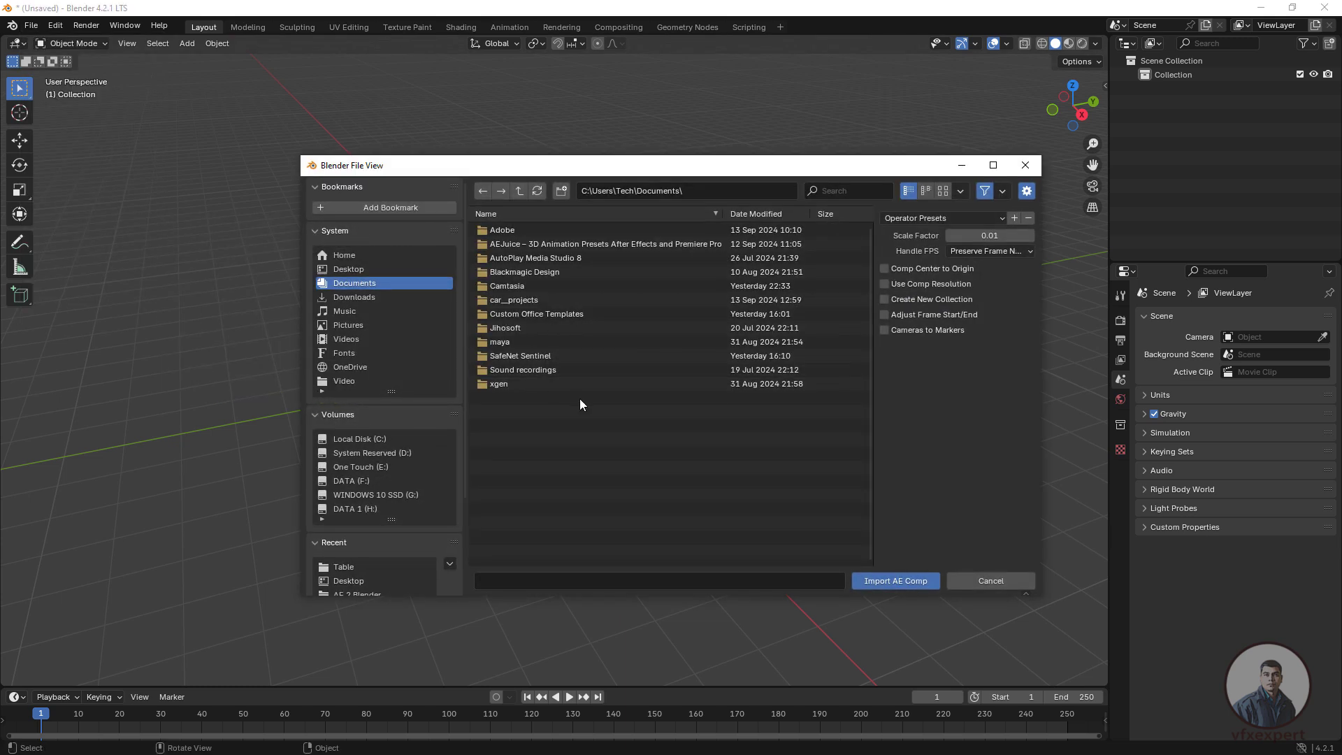
left_click(347, 567)
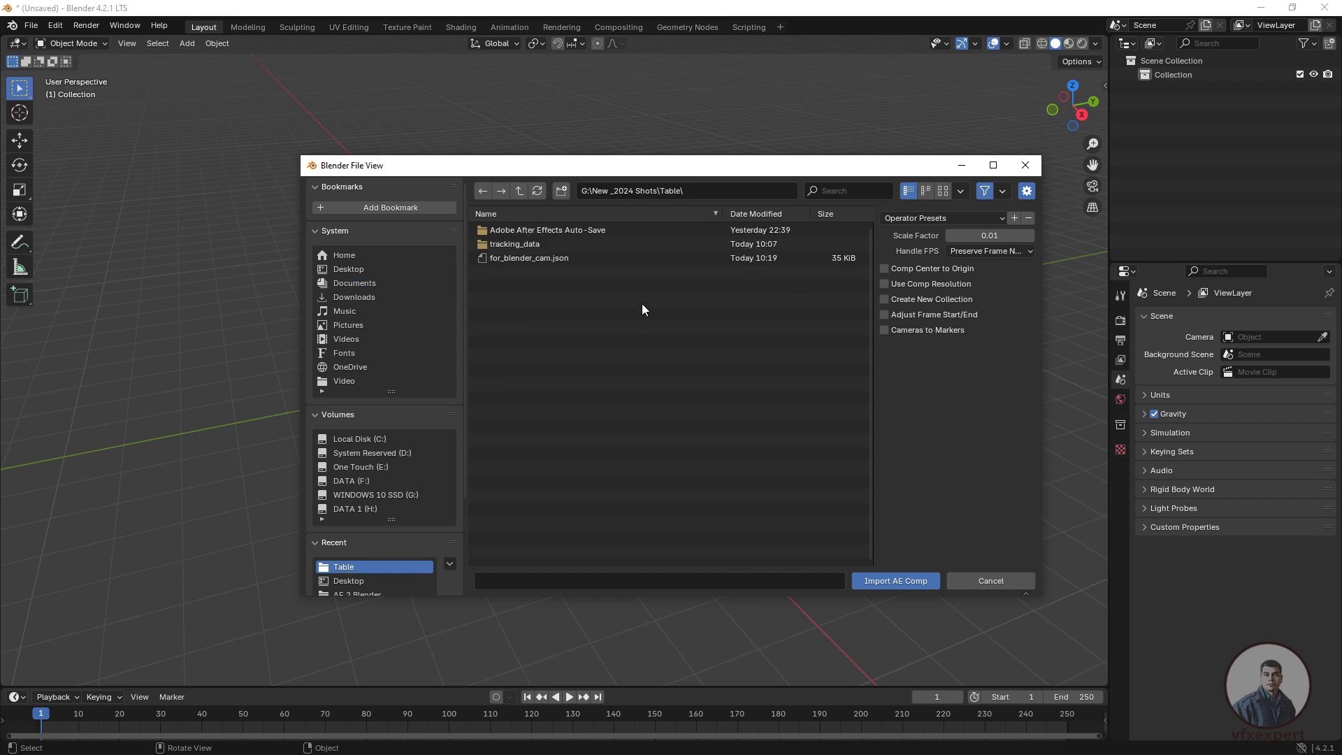
left_click(547, 259)
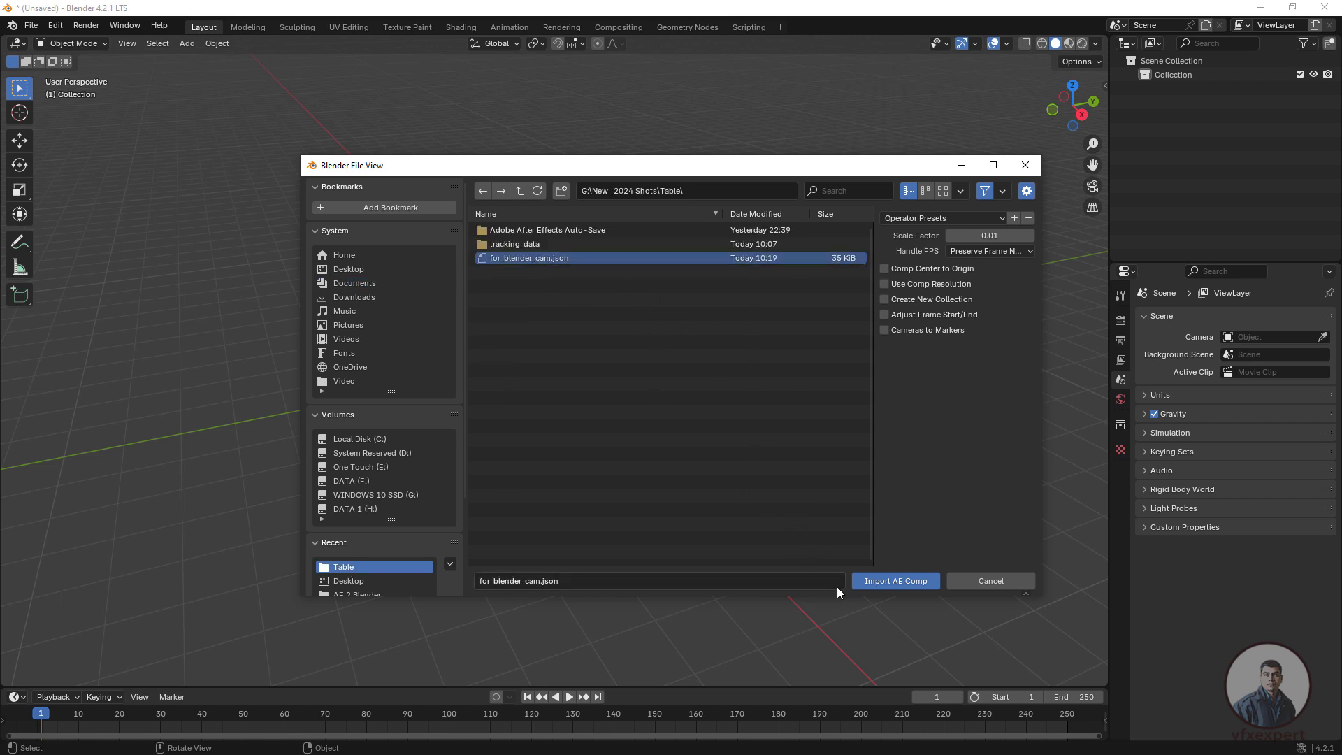
left_click(912, 581)
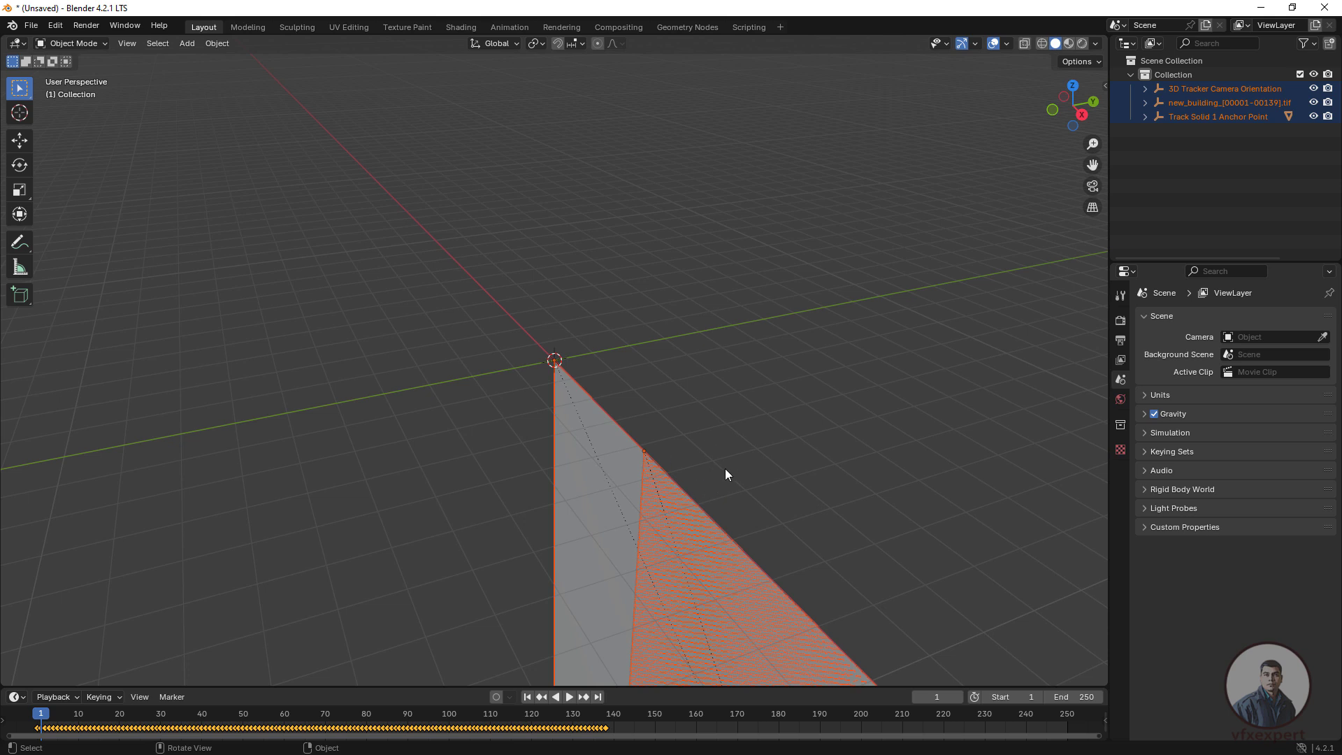
View the scene through the imported 3D Tracker Camera and scrub its motion
scroll(611, 450, "down", 8)
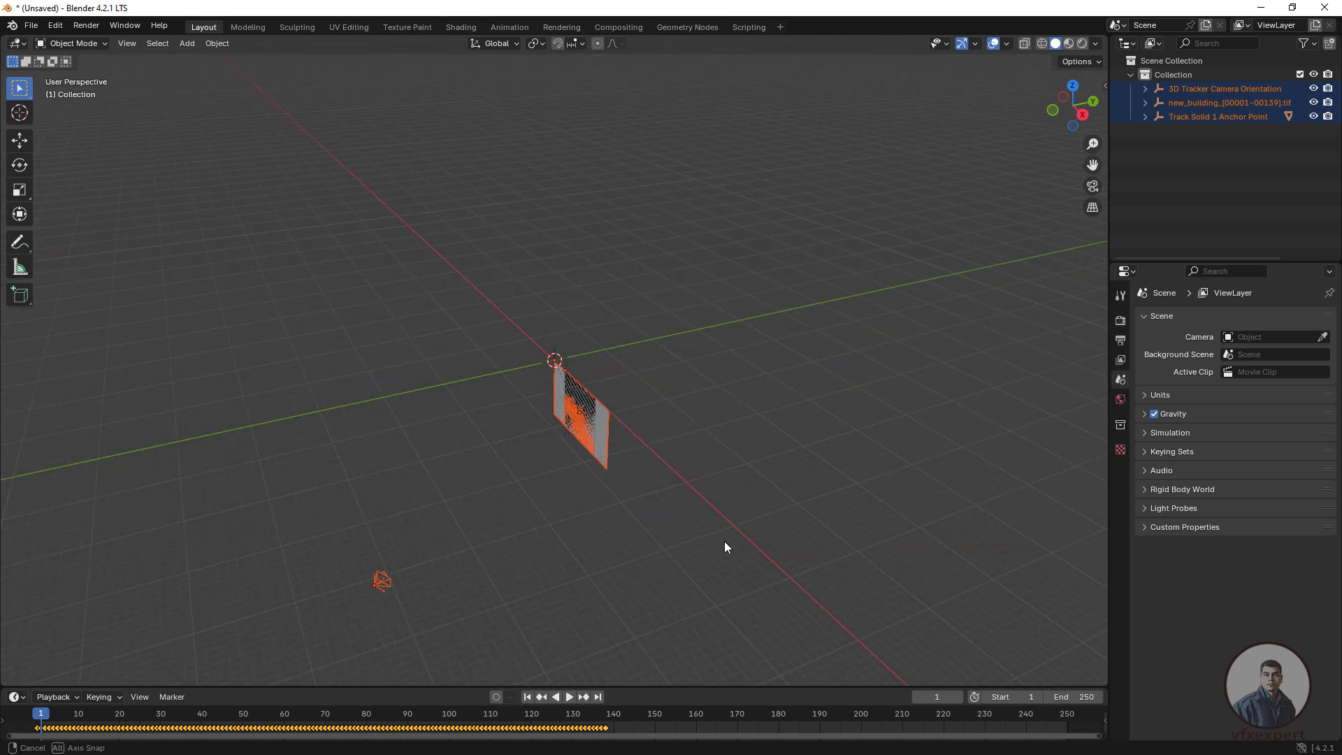
left_click_drag(724, 541, 907, 439)
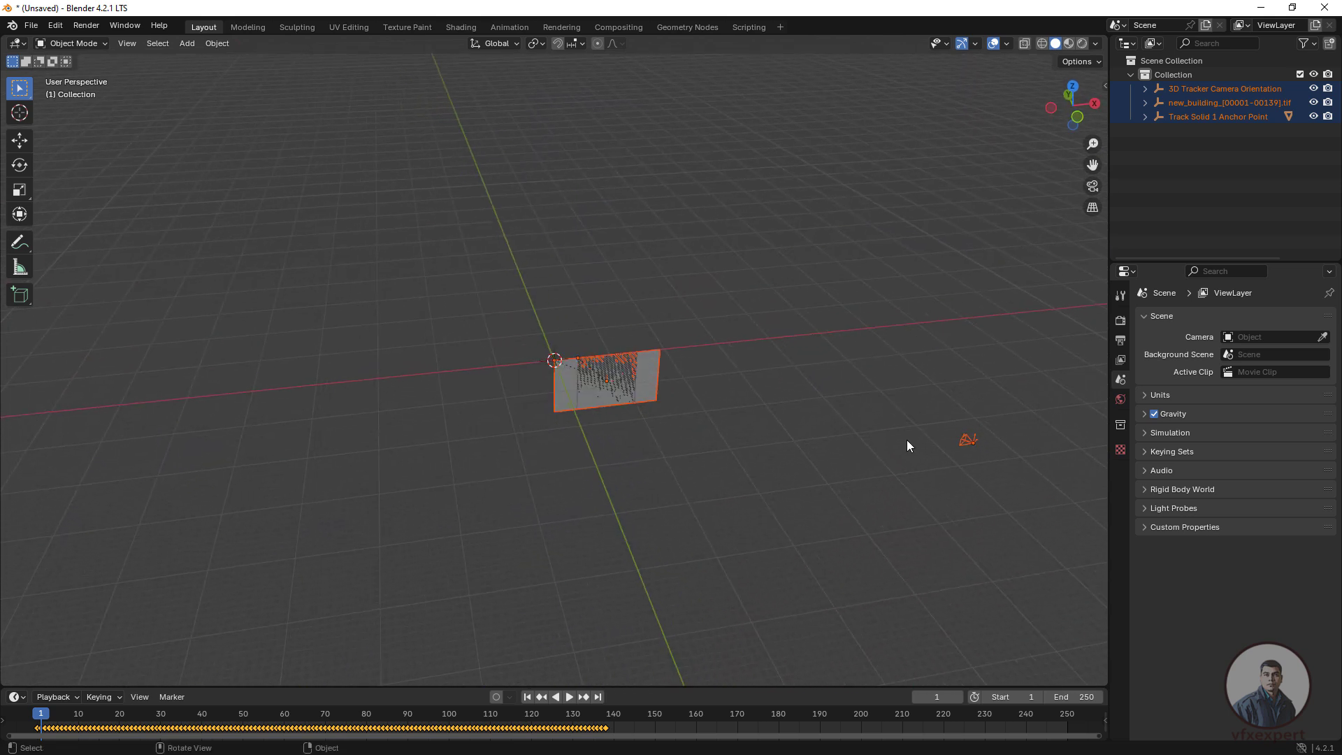
left_click(1092, 186)
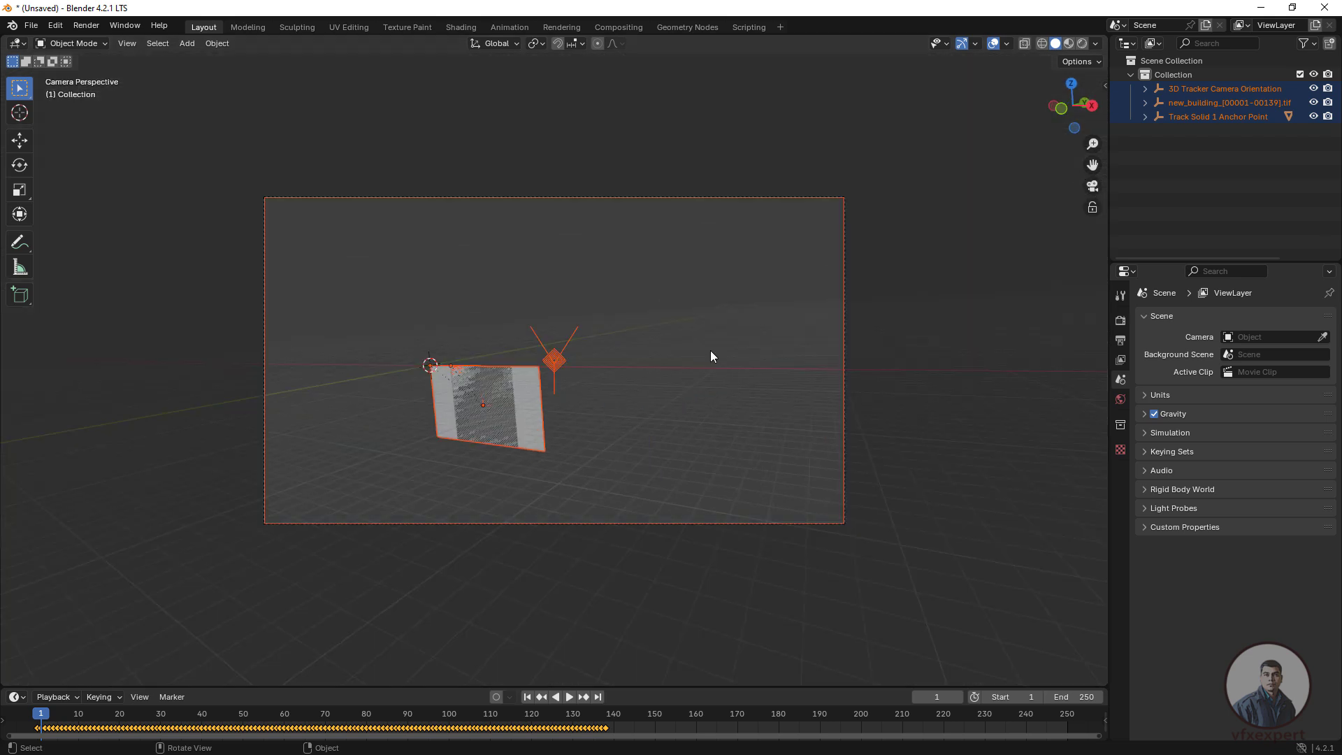
left_click(910, 329)
left_click_drag(49, 725, 276, 713)
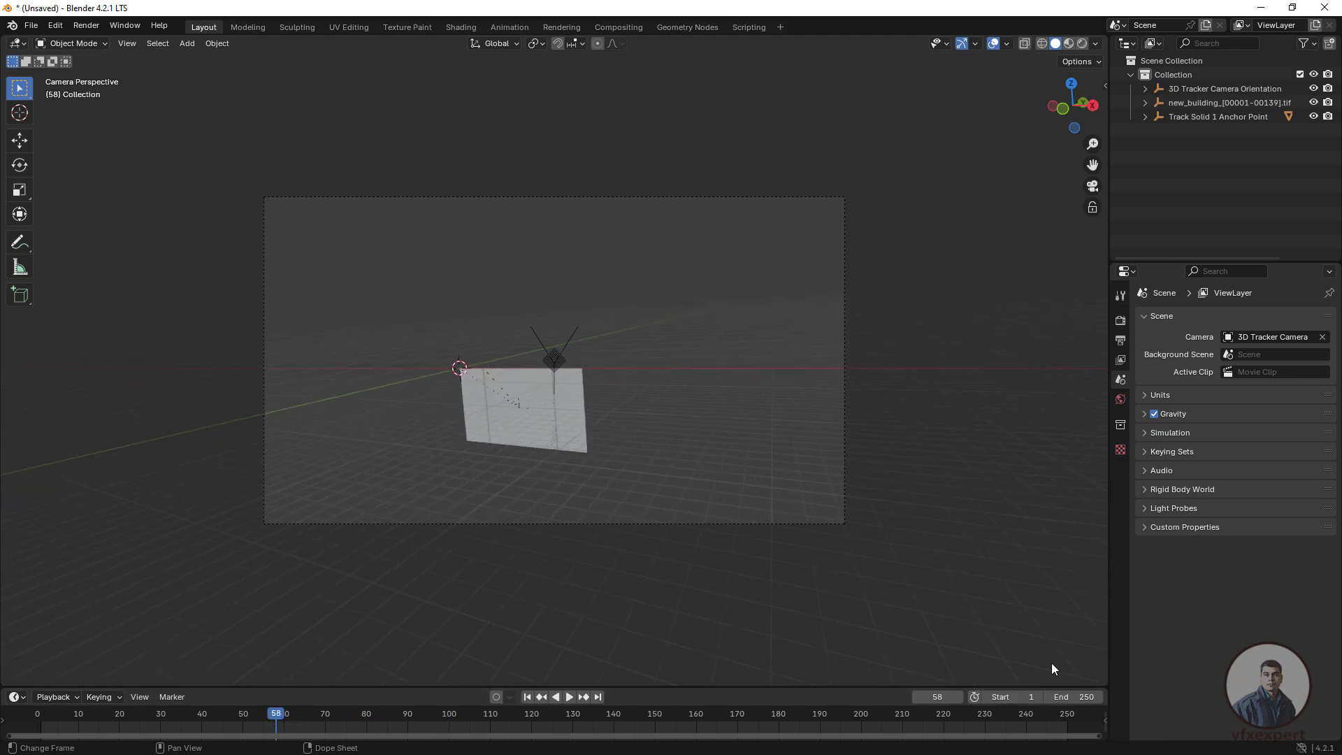
Set the scene end frame to 139 and play back the tracked camera animation
double_click(1079, 697)
type("139")
key("Return")
key("Home")
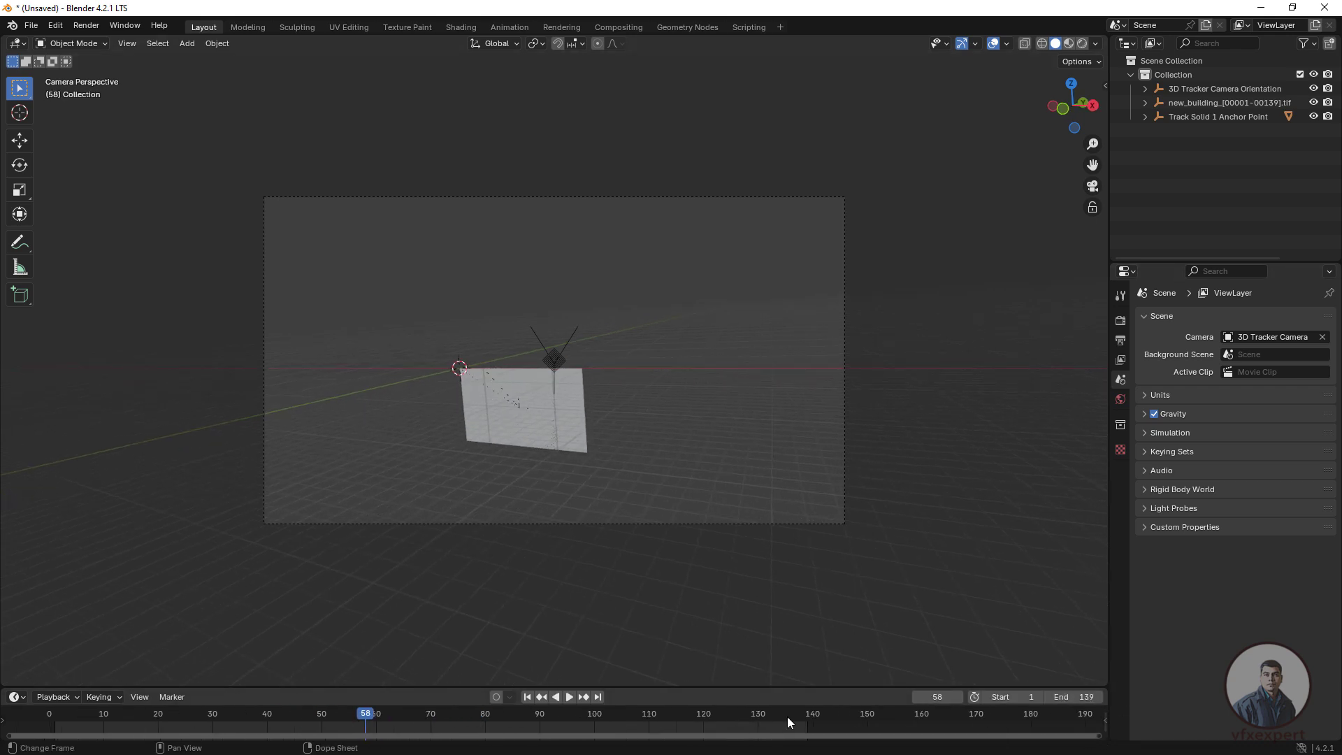
left_click(527, 697)
left_click(568, 697)
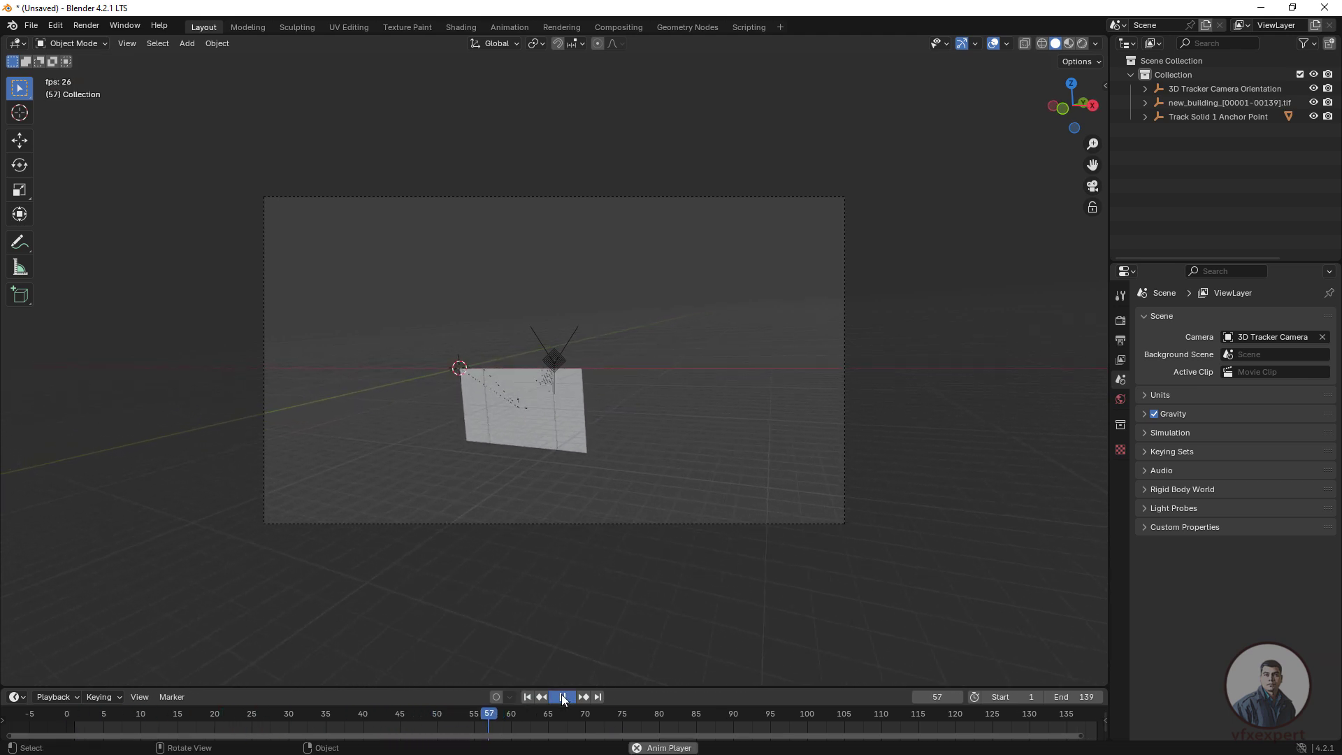
key("space")
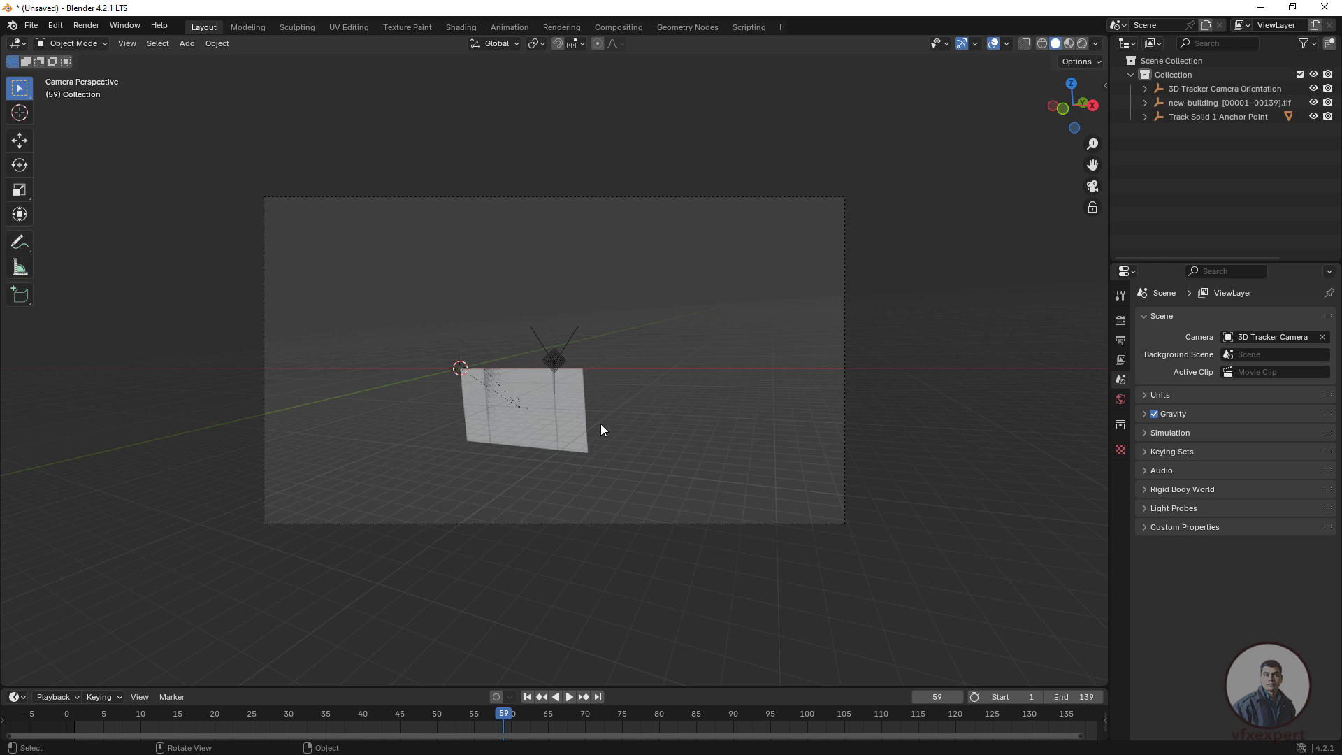
left_click(1146, 90)
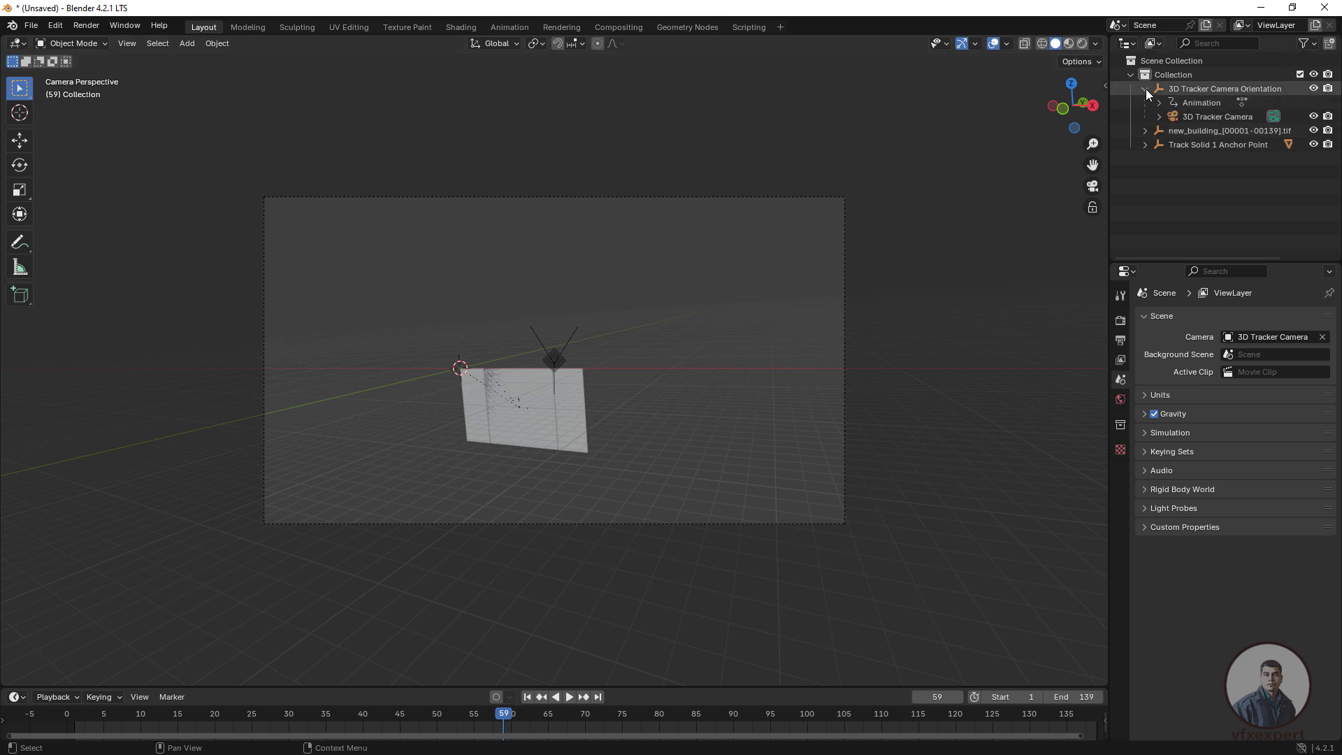
Enable Background Images on the 3D Tracker Camera and add a Movie Clip background slot
left_click(1198, 116)
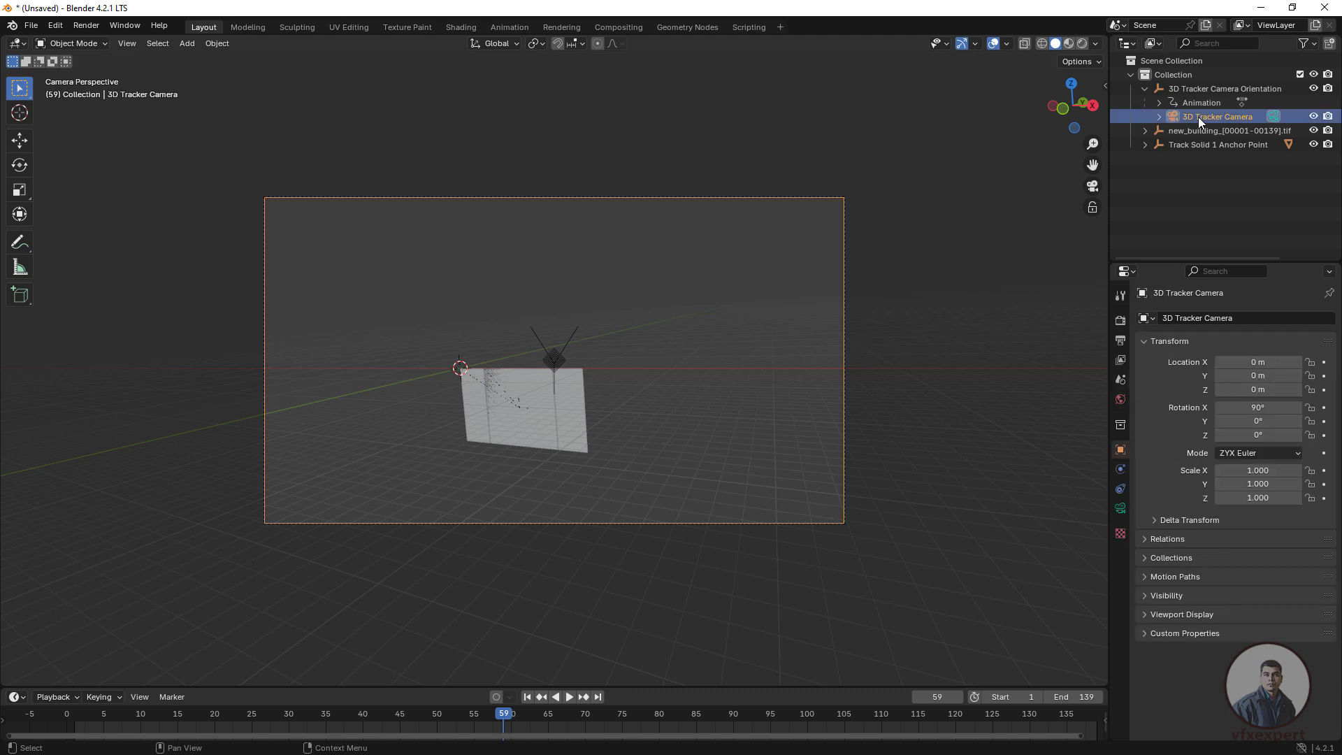
left_click(1122, 509)
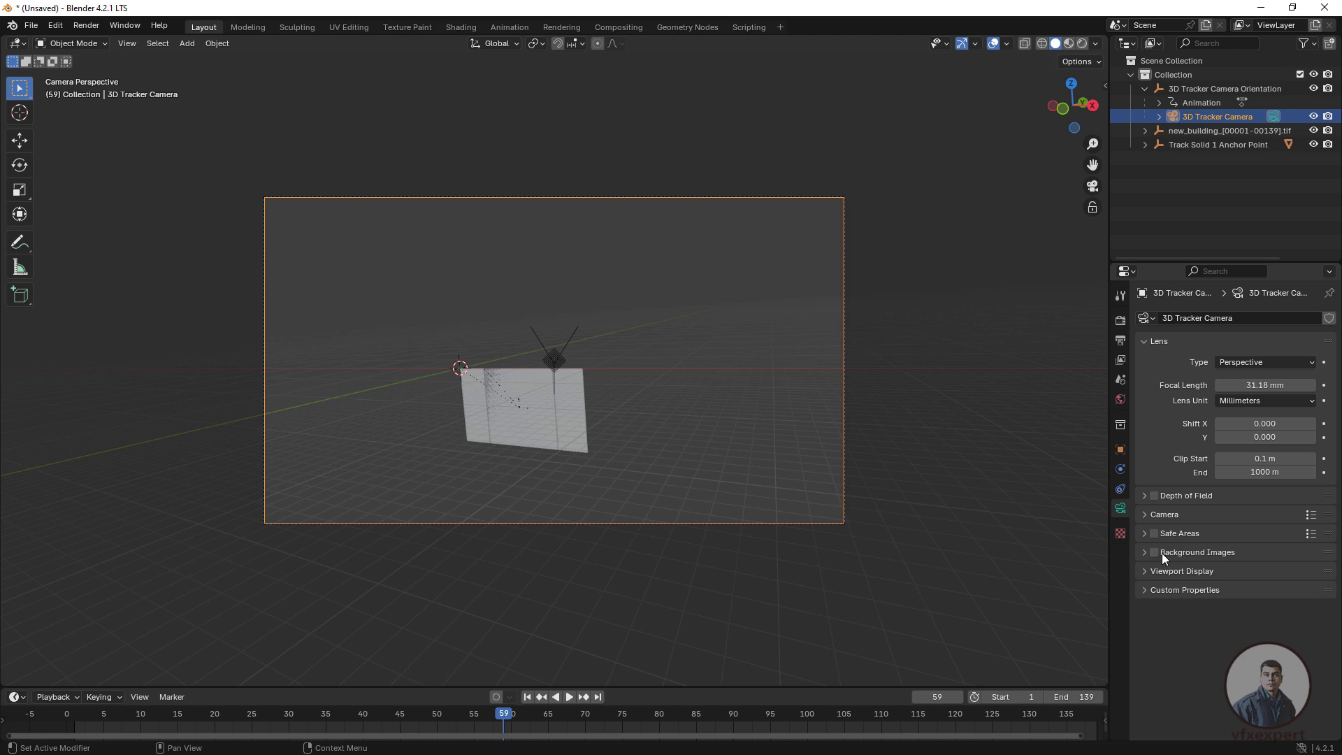
left_click(1147, 553)
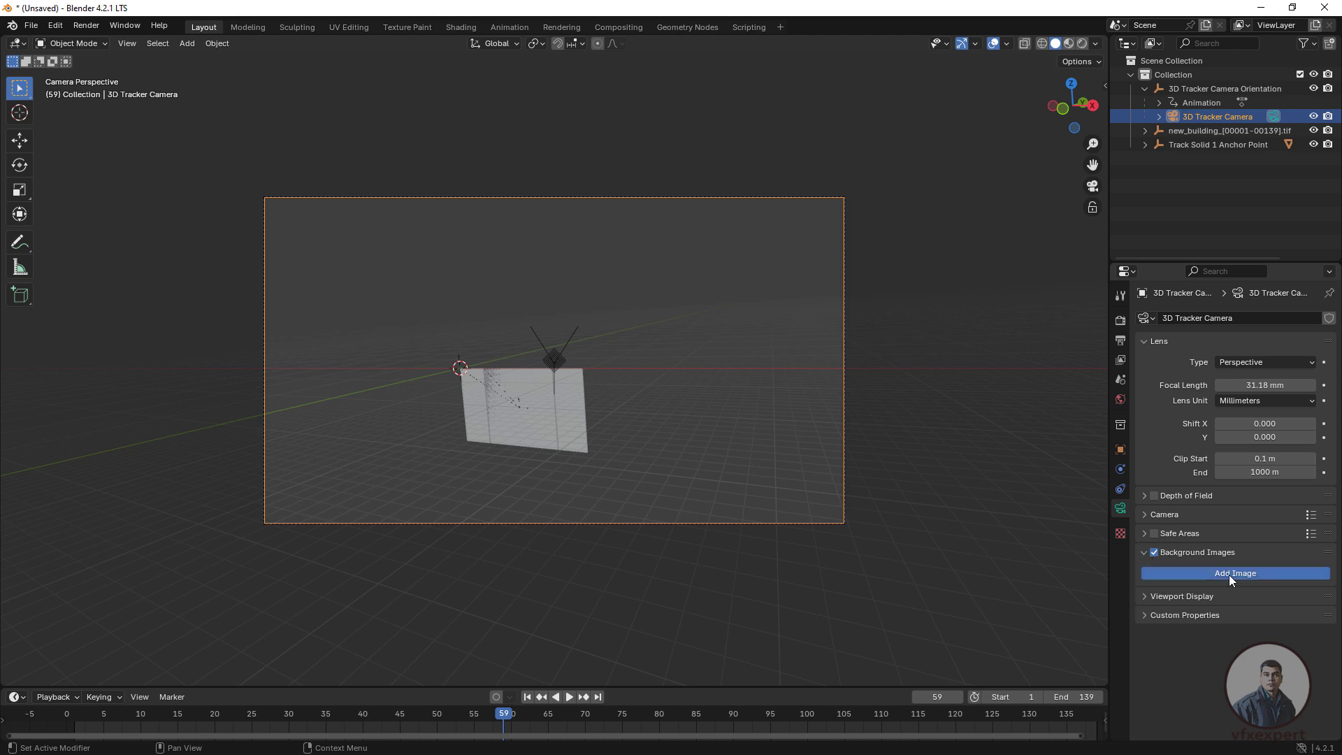
left_click(1229, 575)
left_click(1300, 613)
left_click(1272, 653)
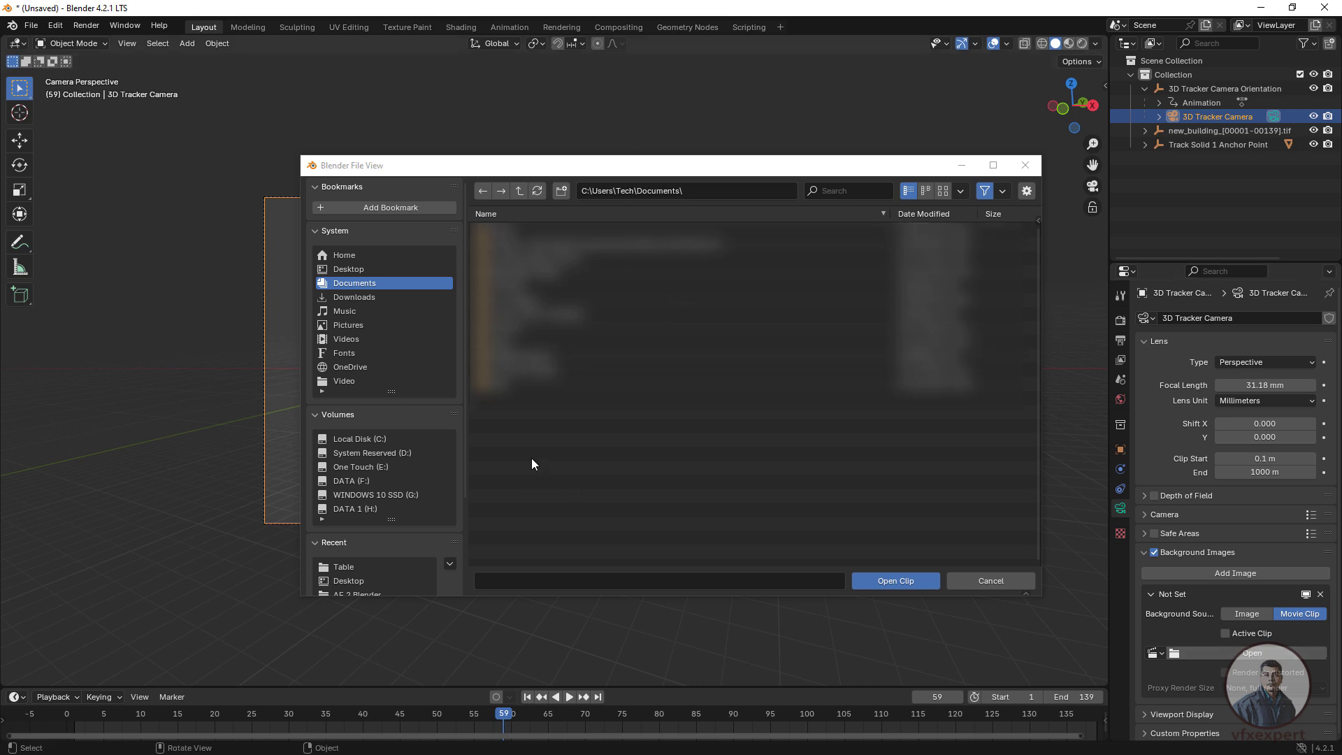
Select all the new_building tif frames in the Table folder for the background clip
left_click(346, 568)
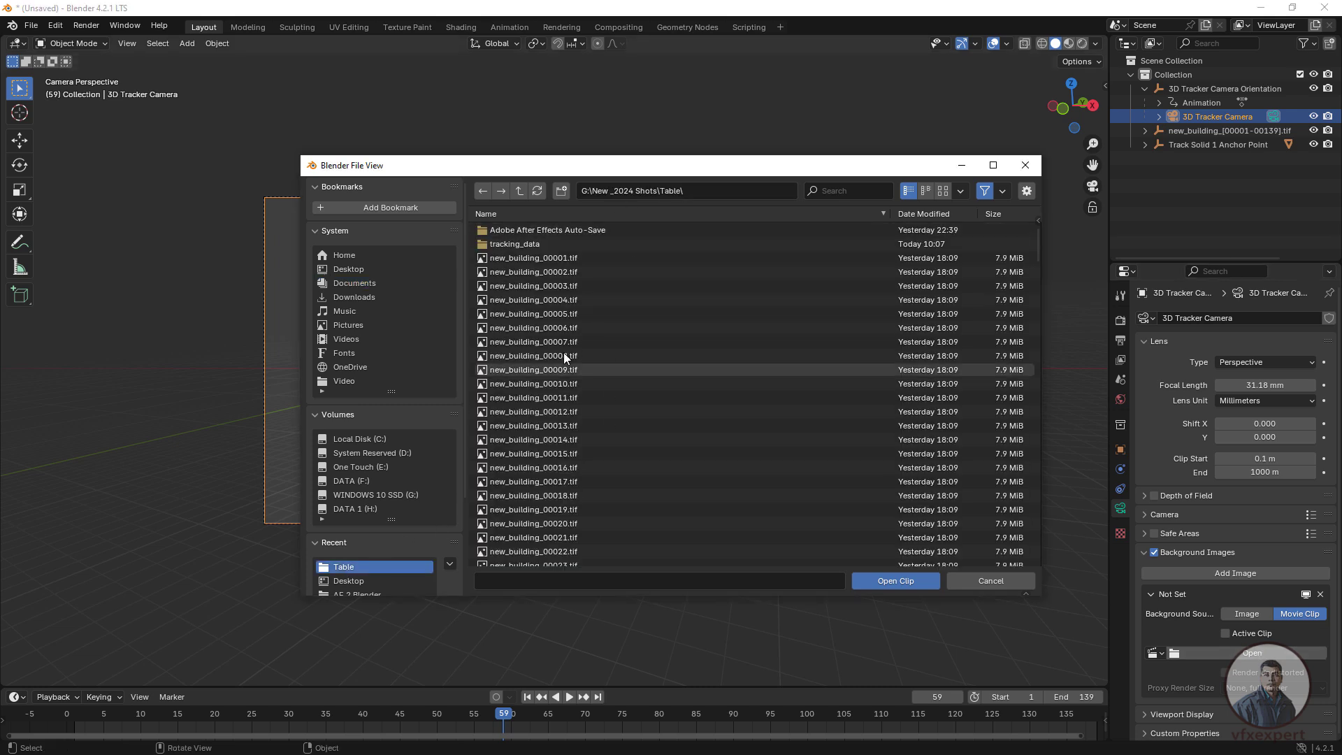
left_click(548, 258)
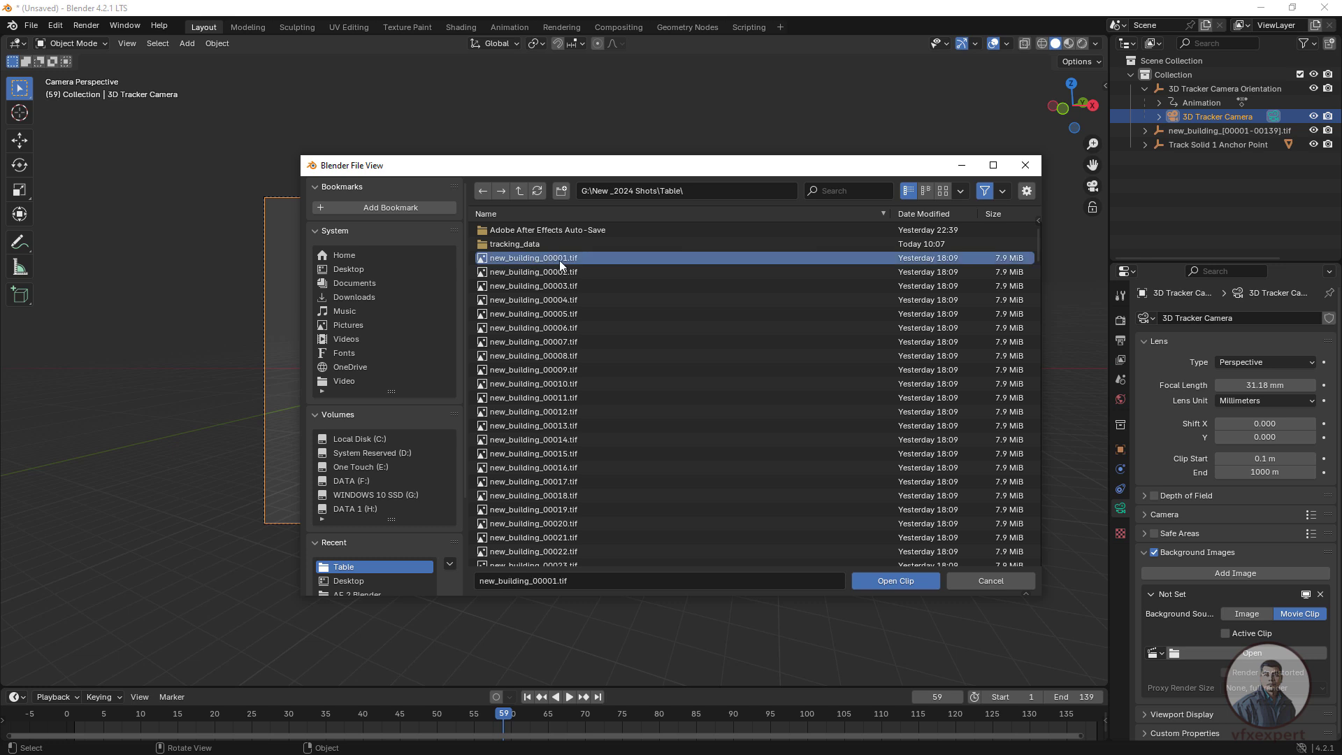
left_click_drag(1038, 254, 1034, 559)
key("a")
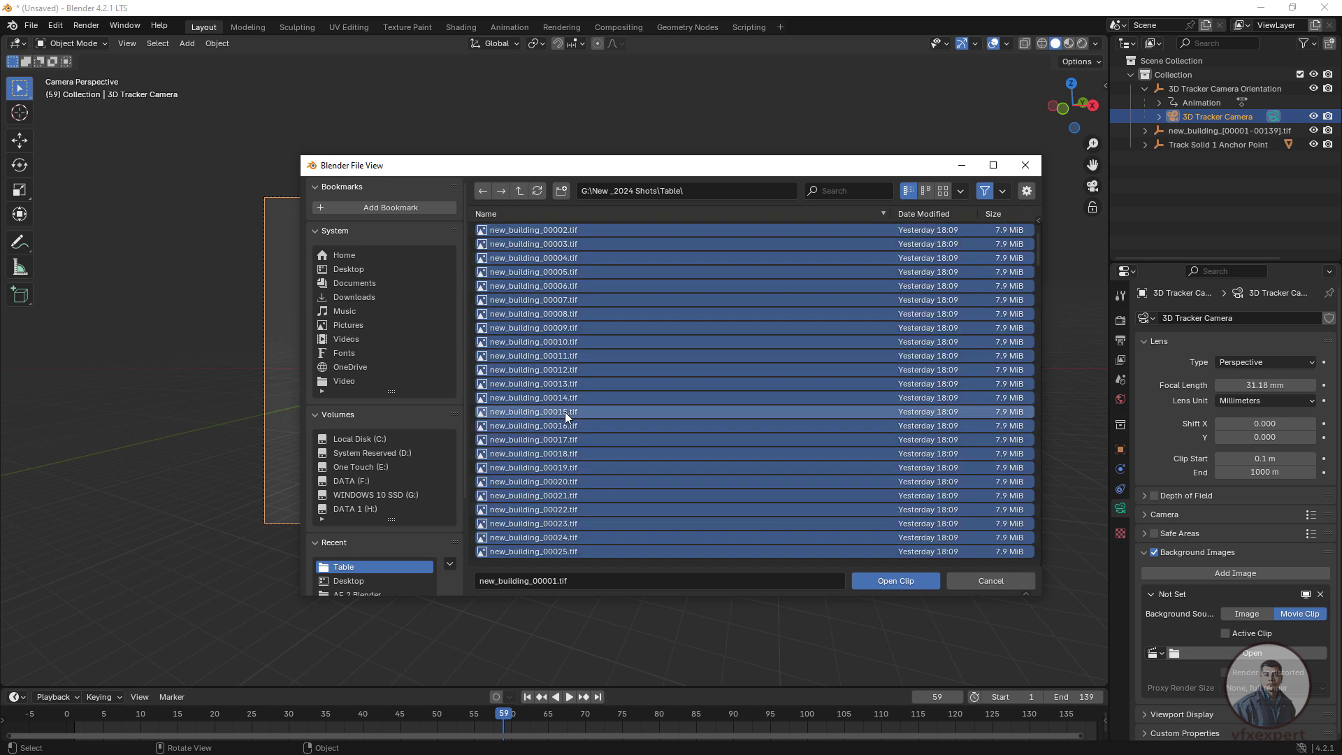
Load the new_building frame sequence as the camera background and hide the orientation object
left_click(893, 582)
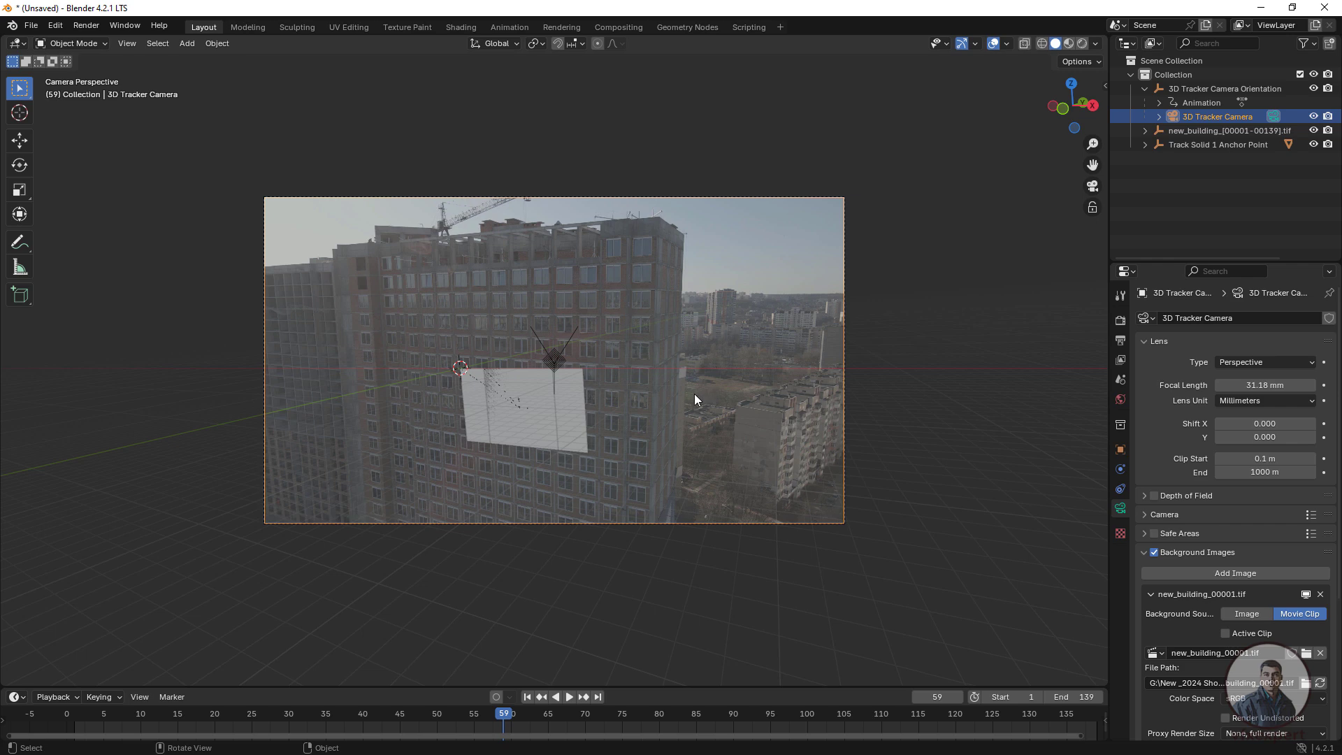
scroll(588, 385, "up", 2)
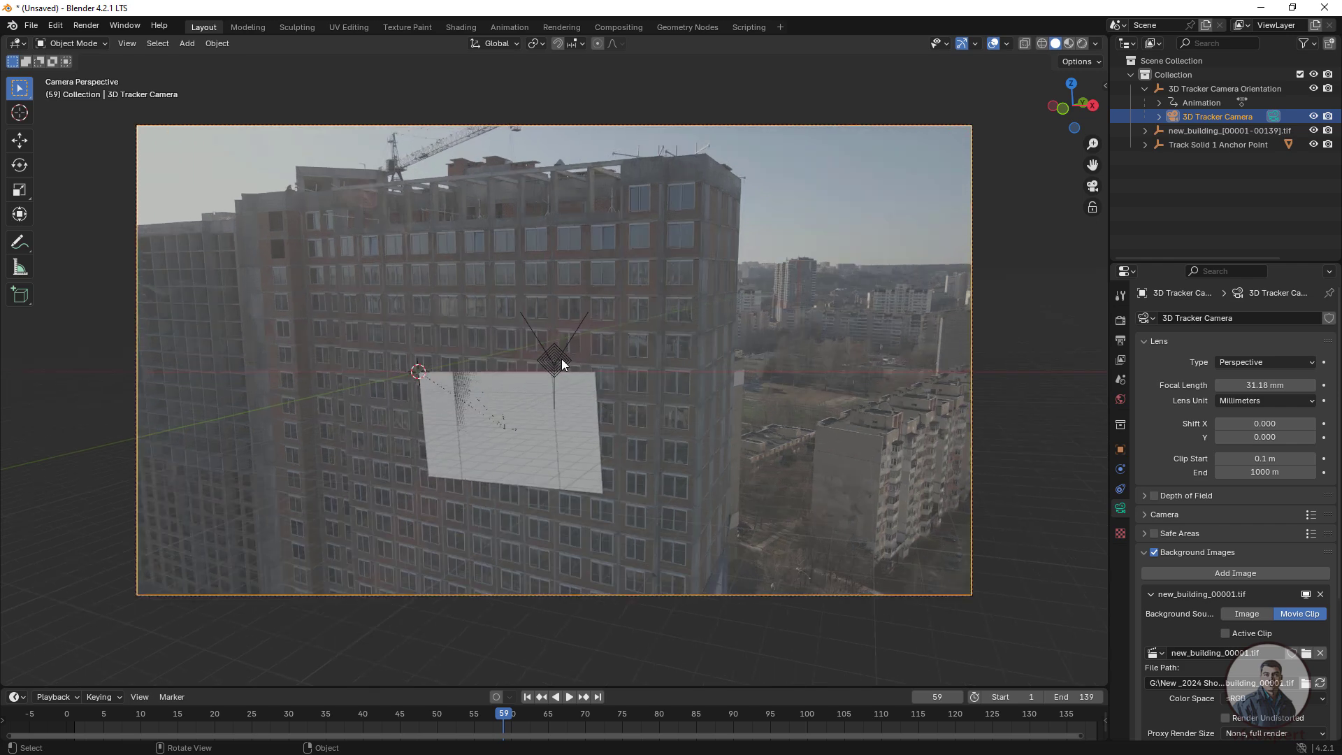
left_click(1313, 88)
Delete the Track Solid 1 plane and view the footage through the tracking camera
left_click(510, 433)
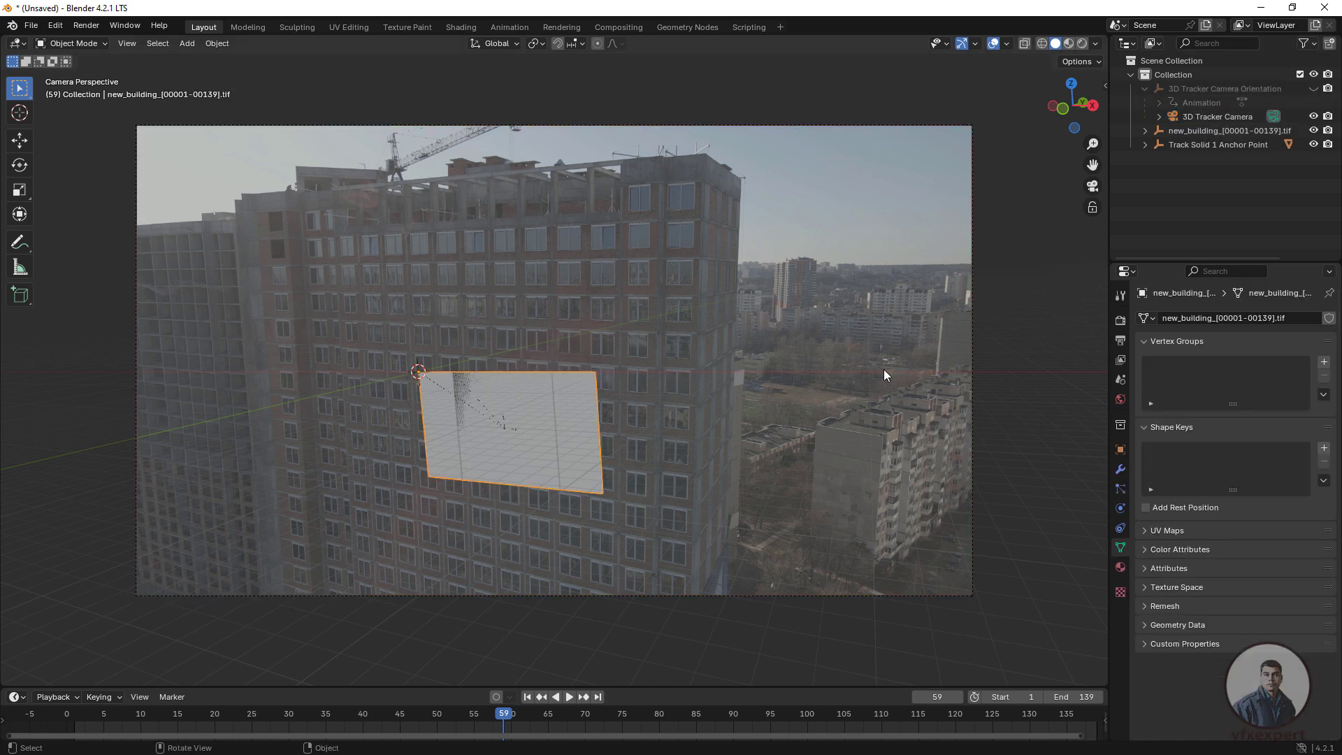
left_click_drag(883, 374, 640, 440)
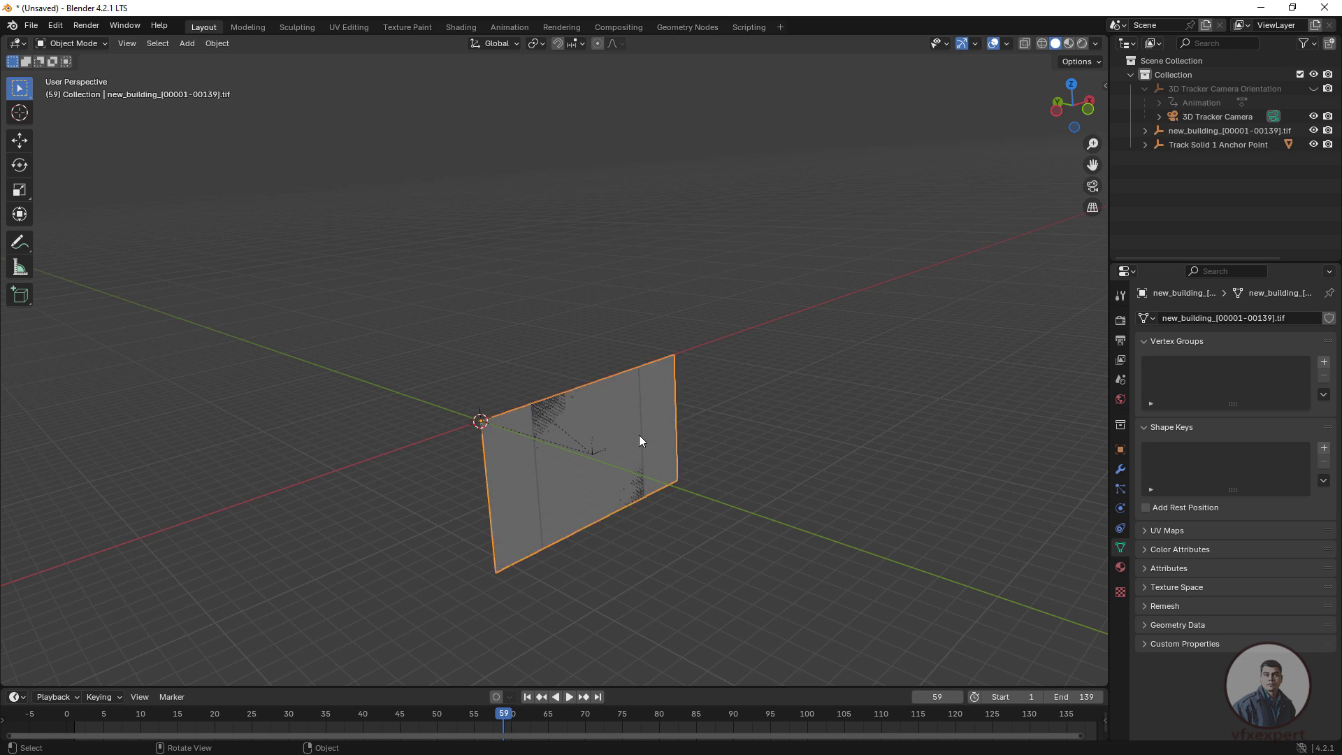
left_click(587, 451)
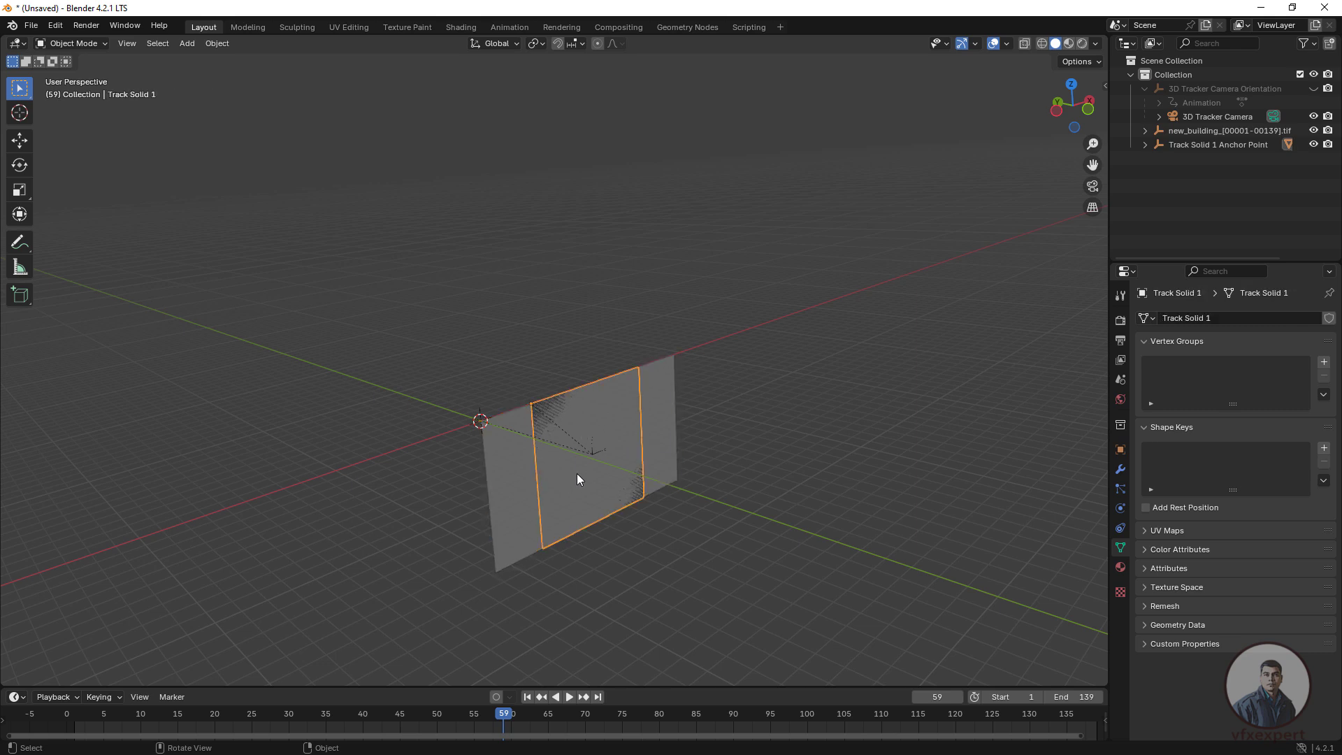
key("Delete")
left_click(1092, 186)
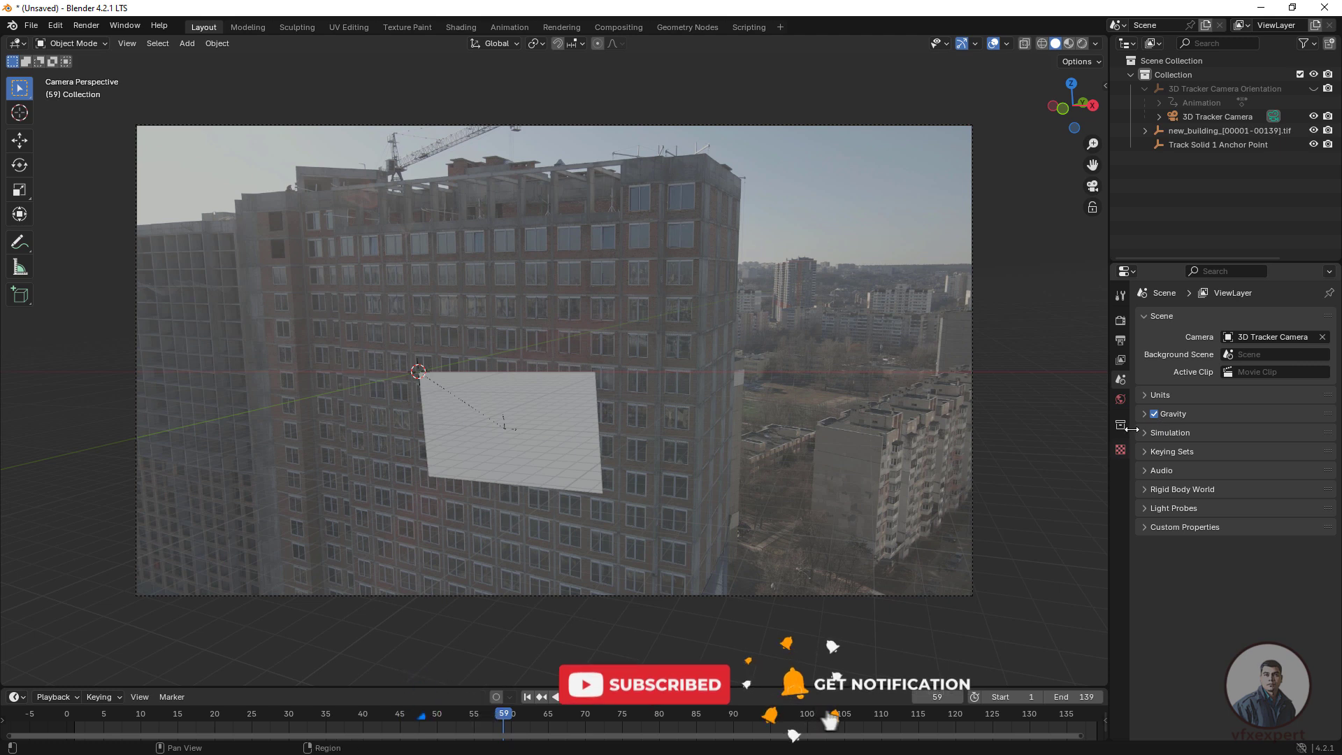
Change the scene frame rate from 24 fps to 25 fps in Output properties
left_click(1121, 340)
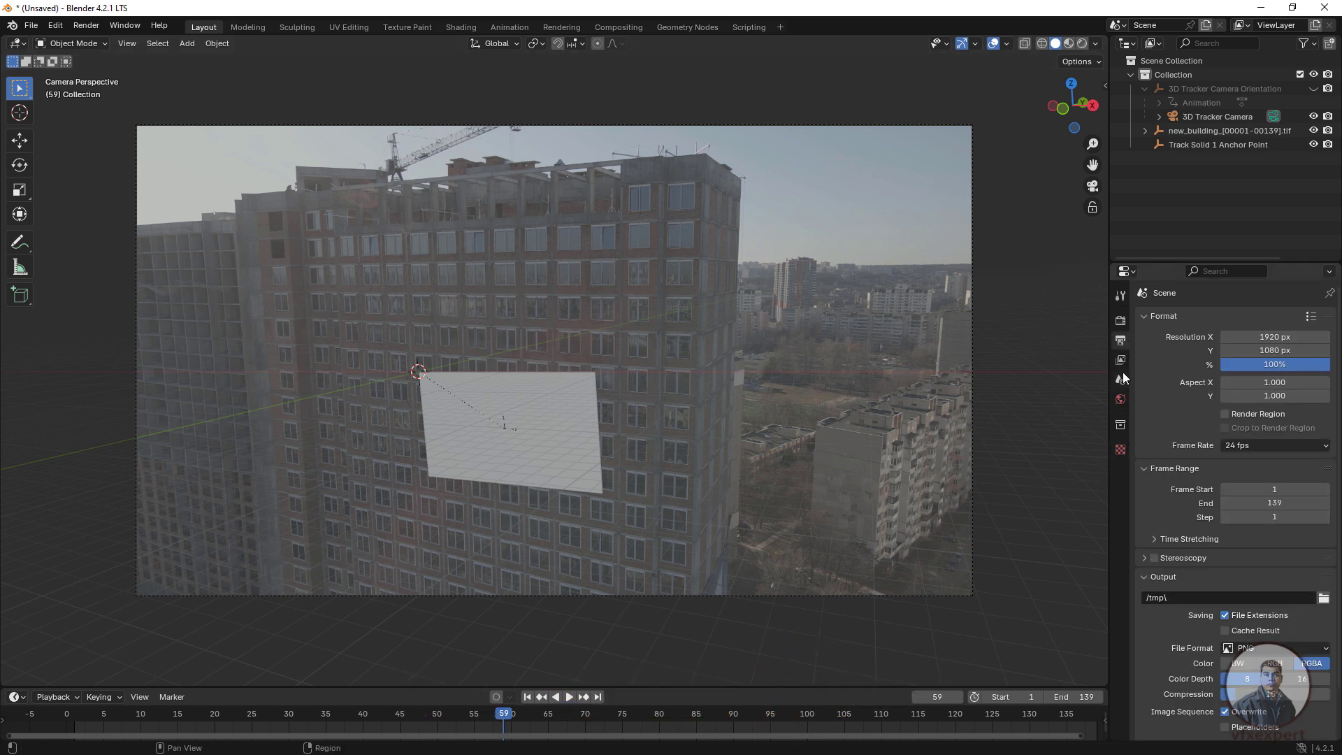
left_click(1235, 449)
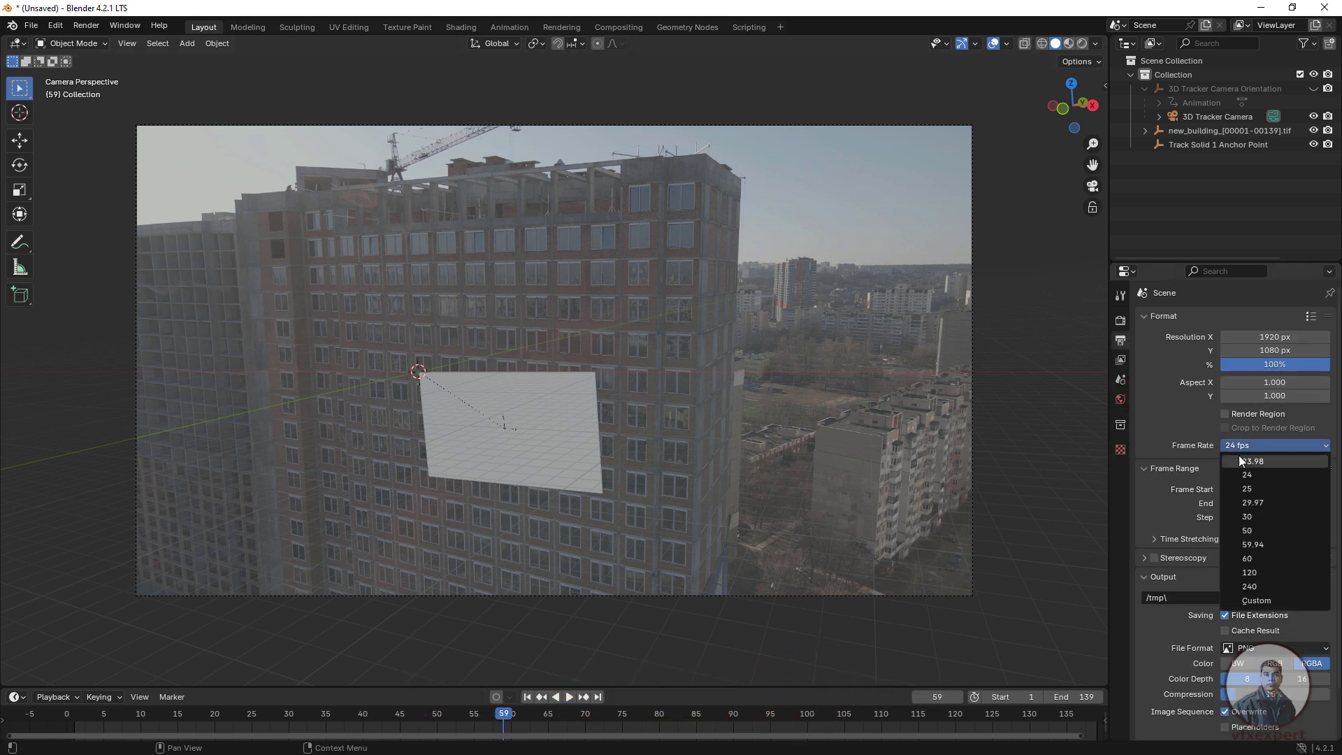
left_click(1247, 492)
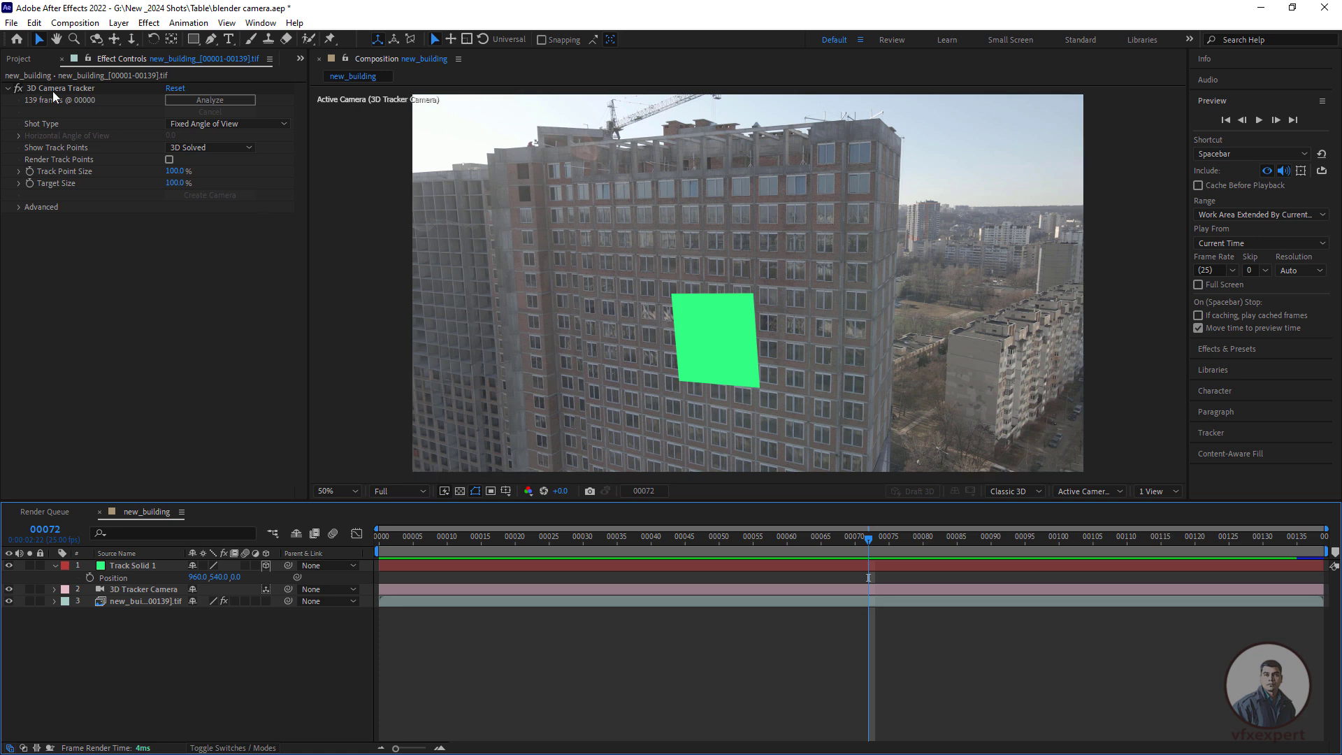
Confirm the footage's 25 fps in the After Effects Project panel, then minimize After Effects
left_click(23, 62)
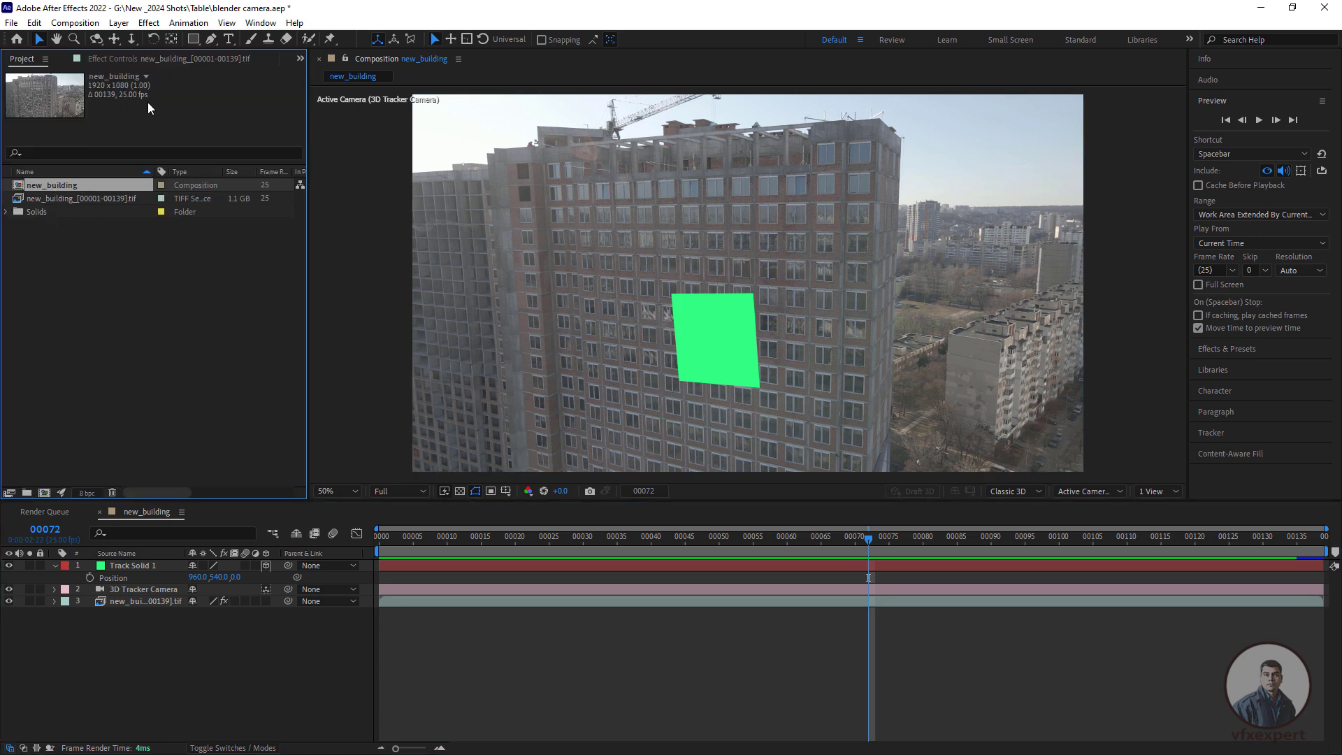
left_click(1261, 8)
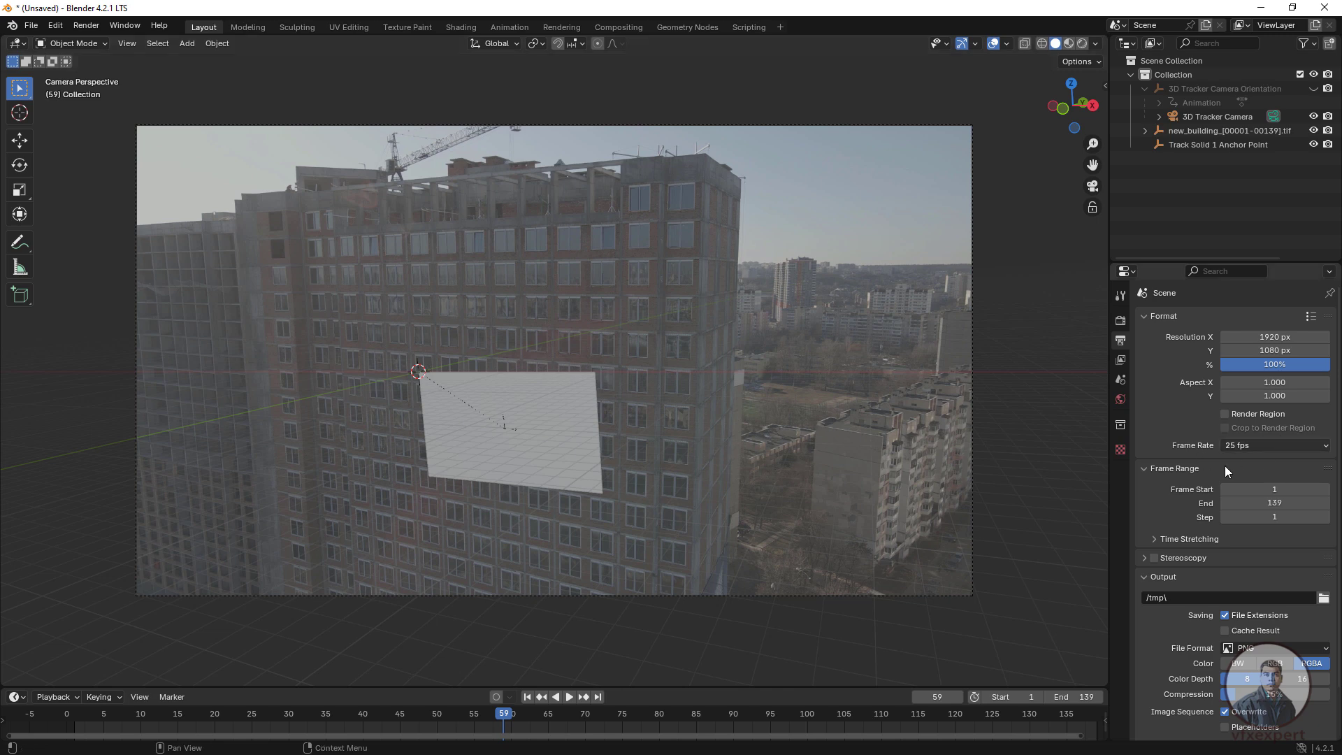
Play the tracked shot from the first frame, stop at frame 67, and orbit the view
left_click(529, 698)
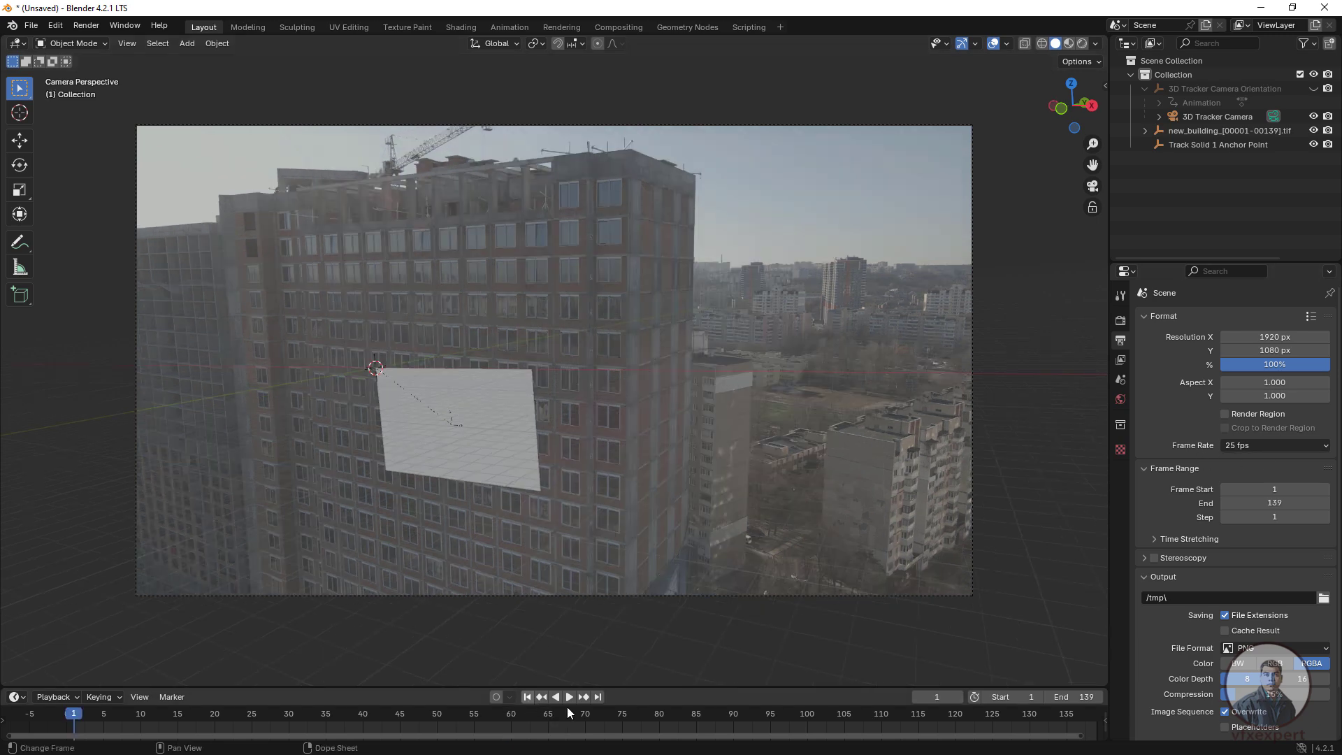
left_click(569, 698)
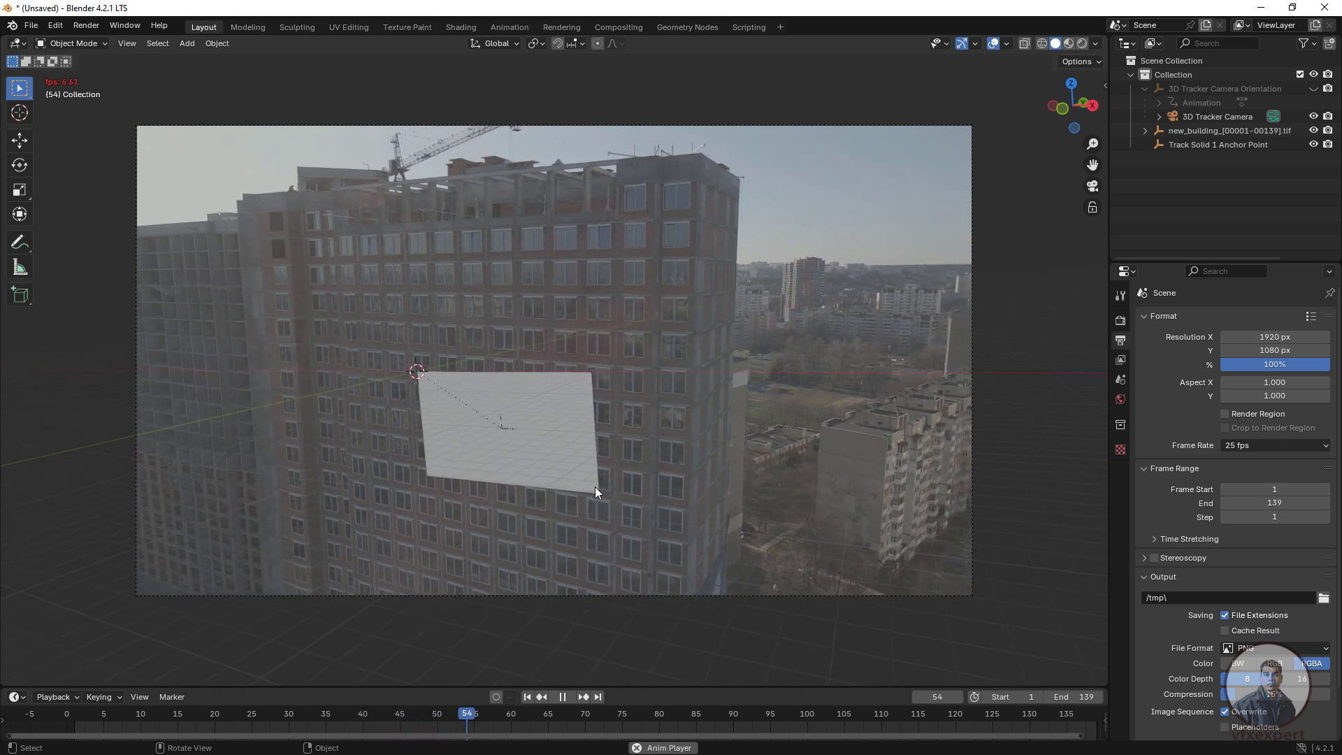
left_click(563, 696)
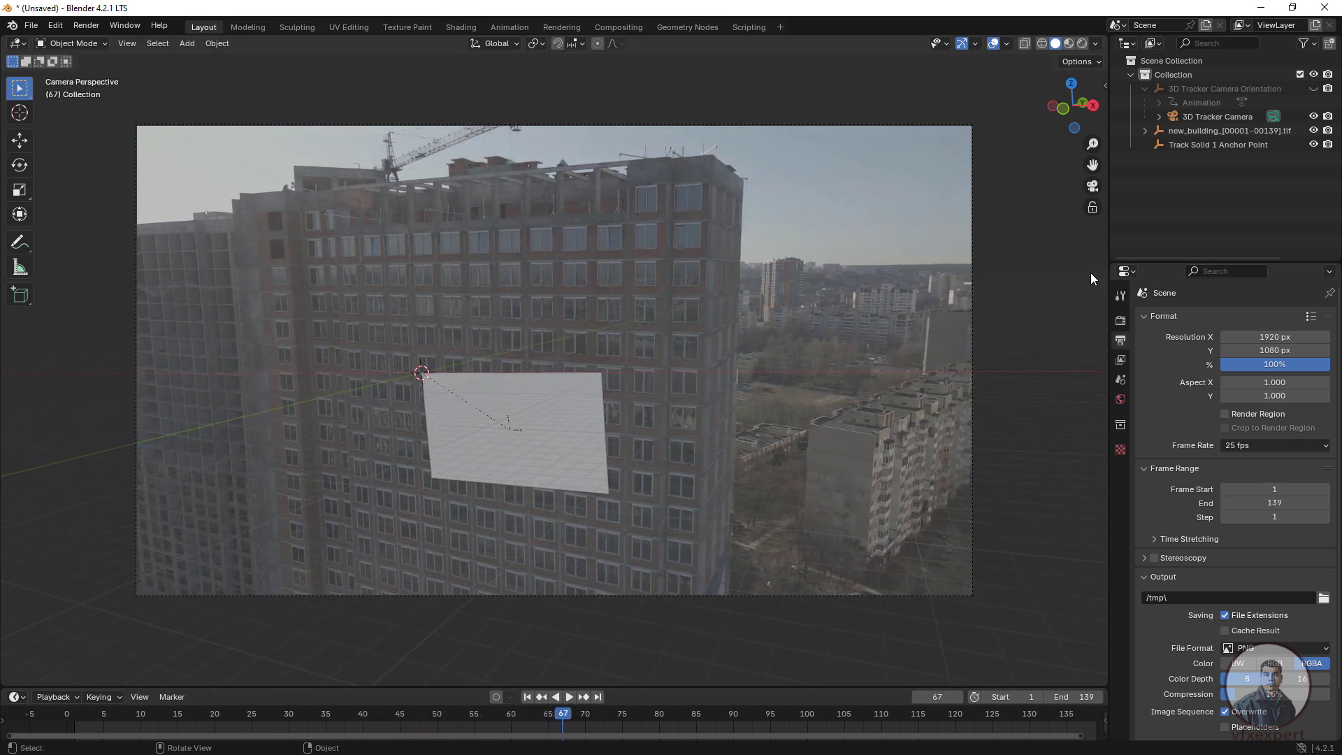
left_click_drag(698, 488, 650, 535)
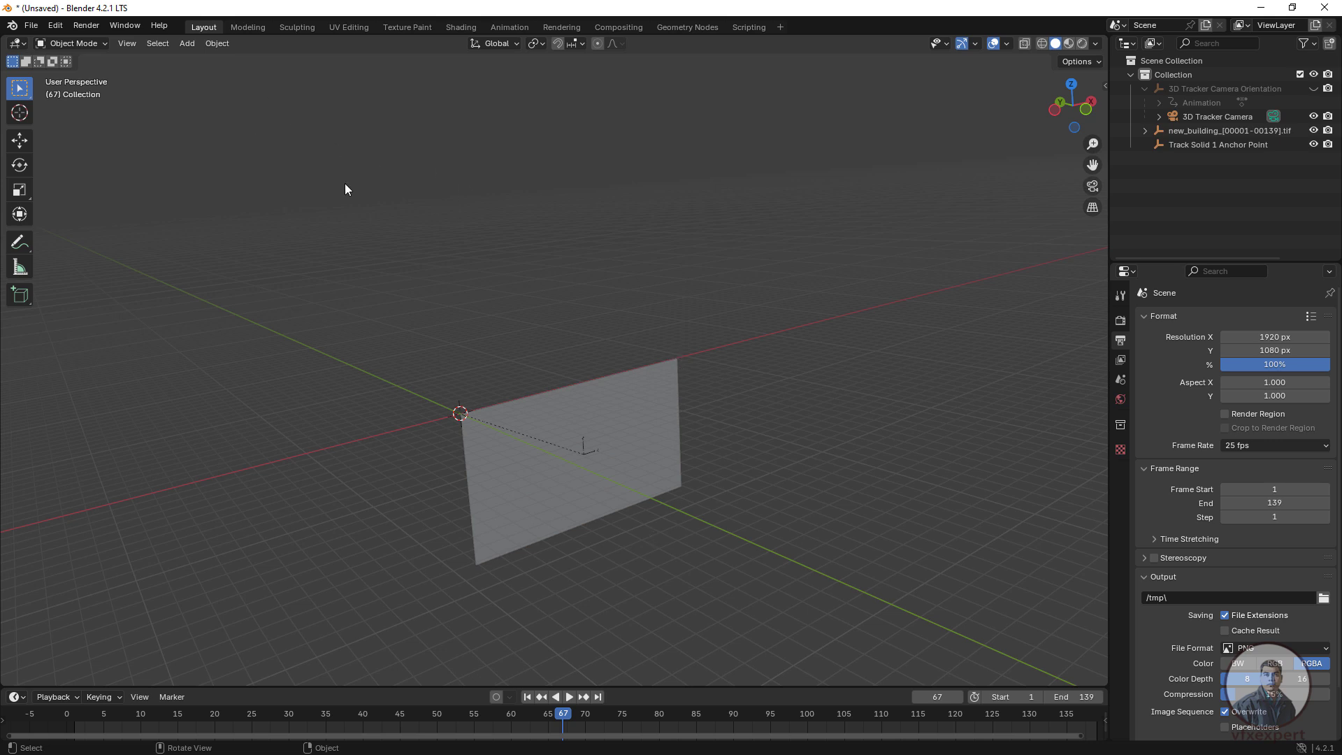
Add a Plane mesh at the origin
left_click(187, 44)
mouse_move(229, 60)
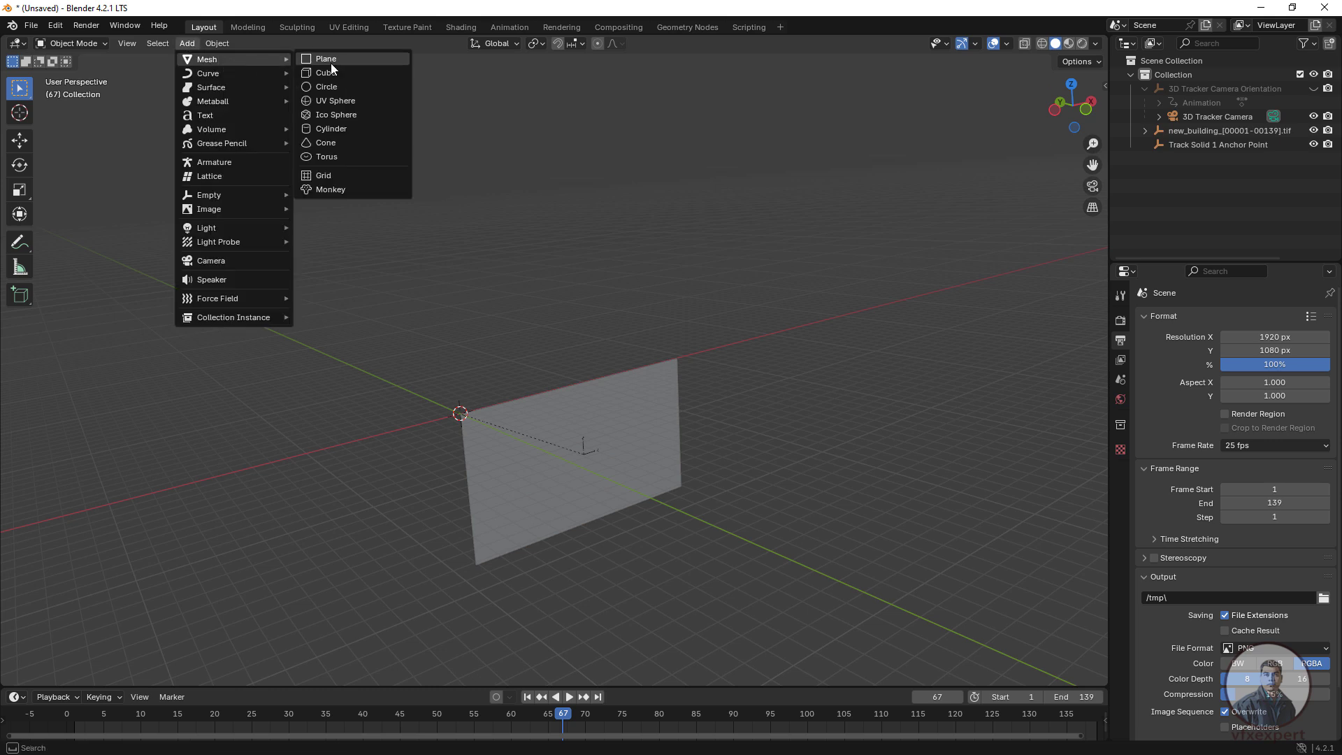
key("Escape")
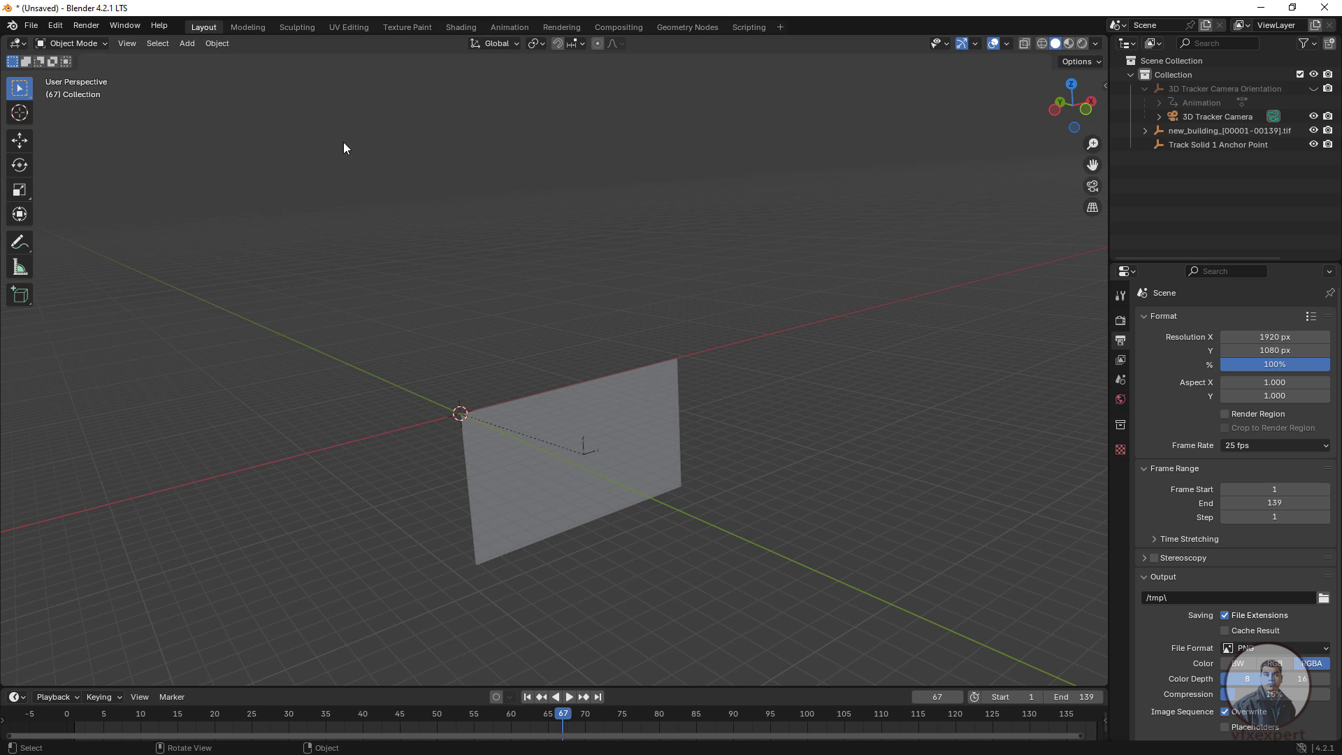
left_click(184, 46)
mouse_move(228, 60)
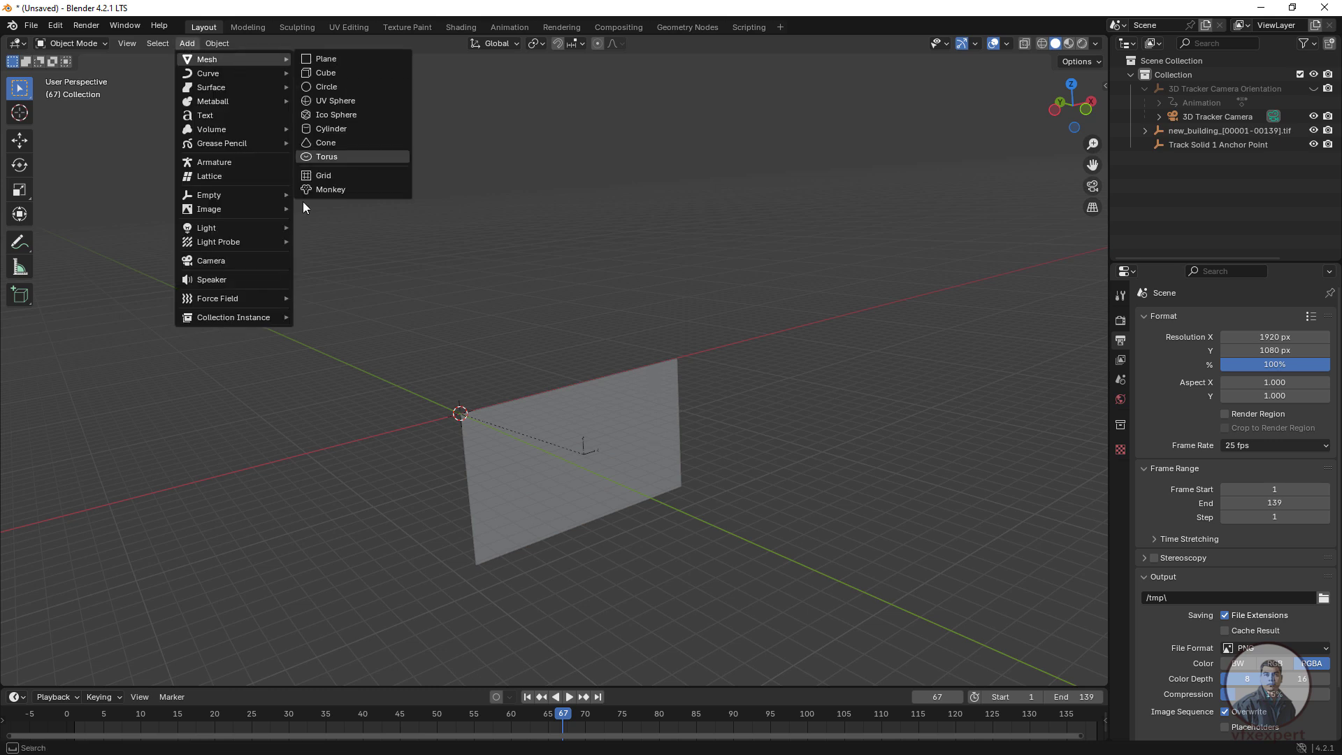
left_click(328, 61)
scroll(453, 446, "up", 3)
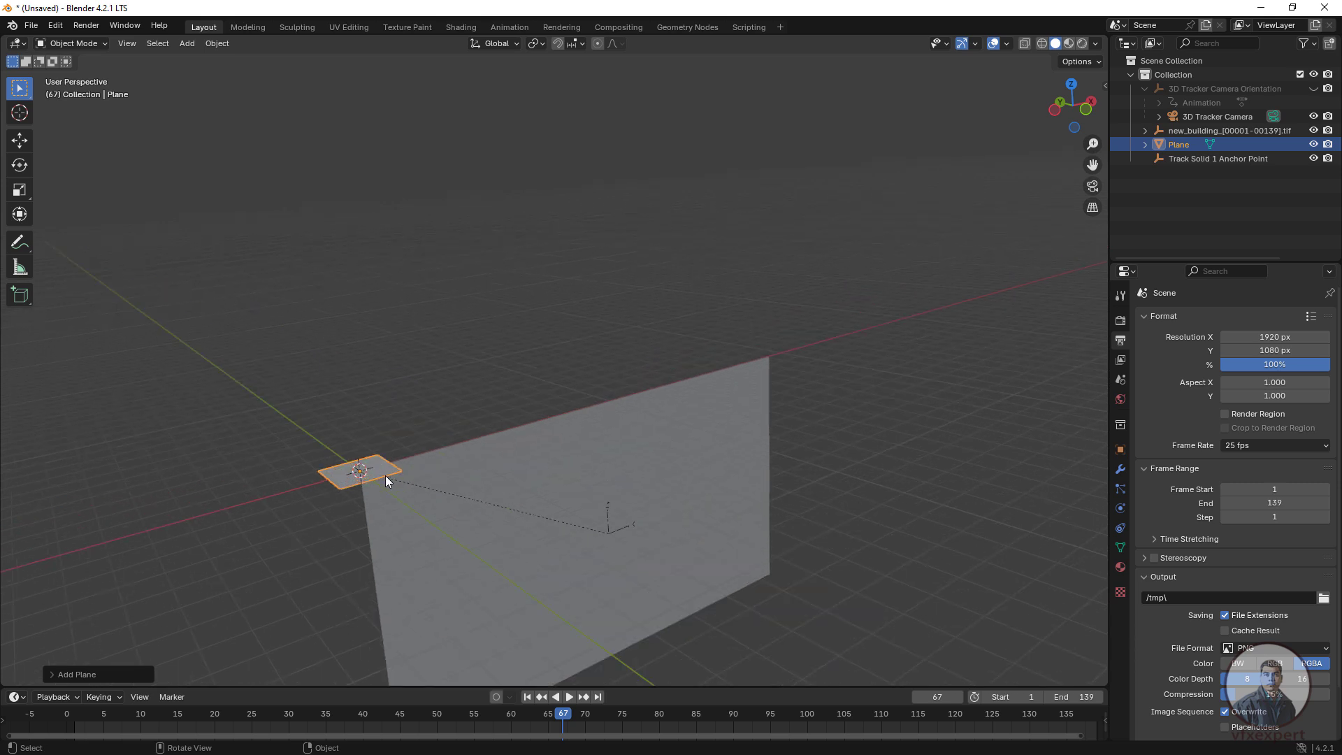
Rotate the Plane 90° on X and view it through the tracking camera
left_click(1121, 450)
left_click(1254, 407)
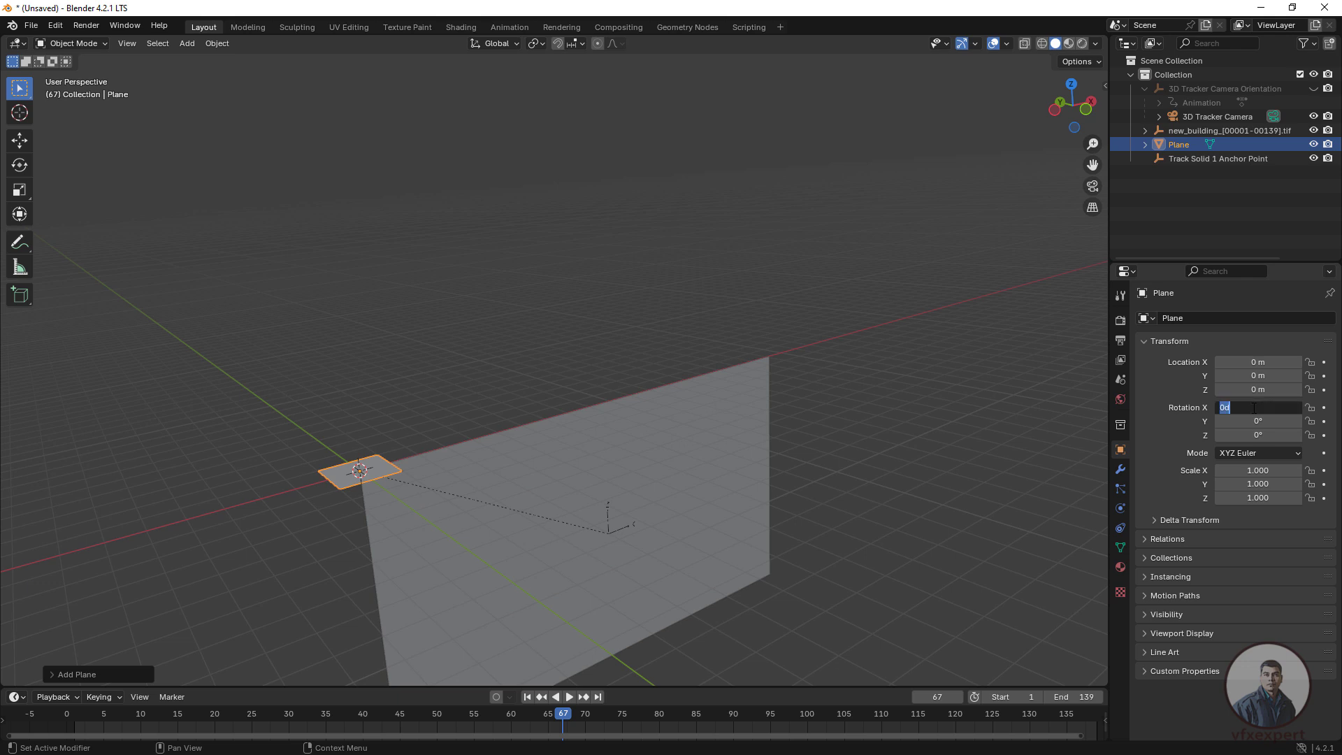
type("90")
key("Return")
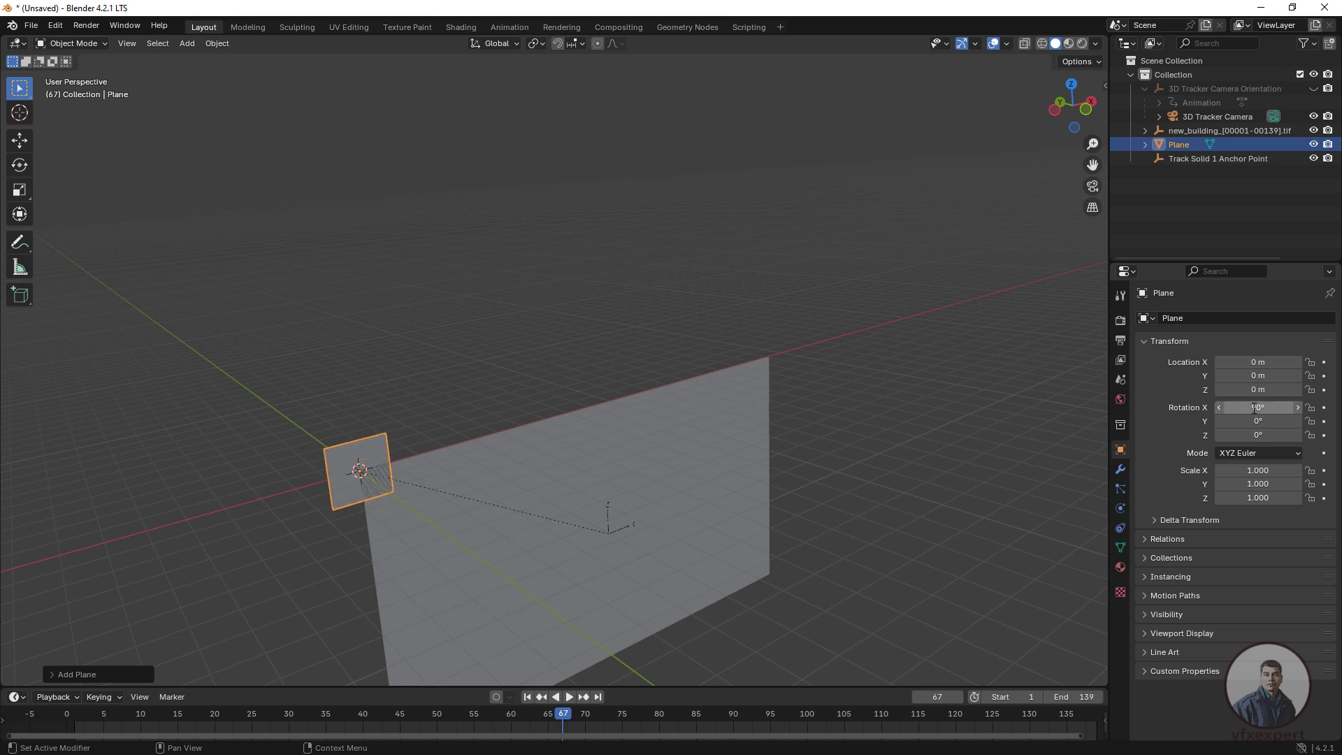
left_click(418, 573)
left_click_drag(419, 574, 720, 573)
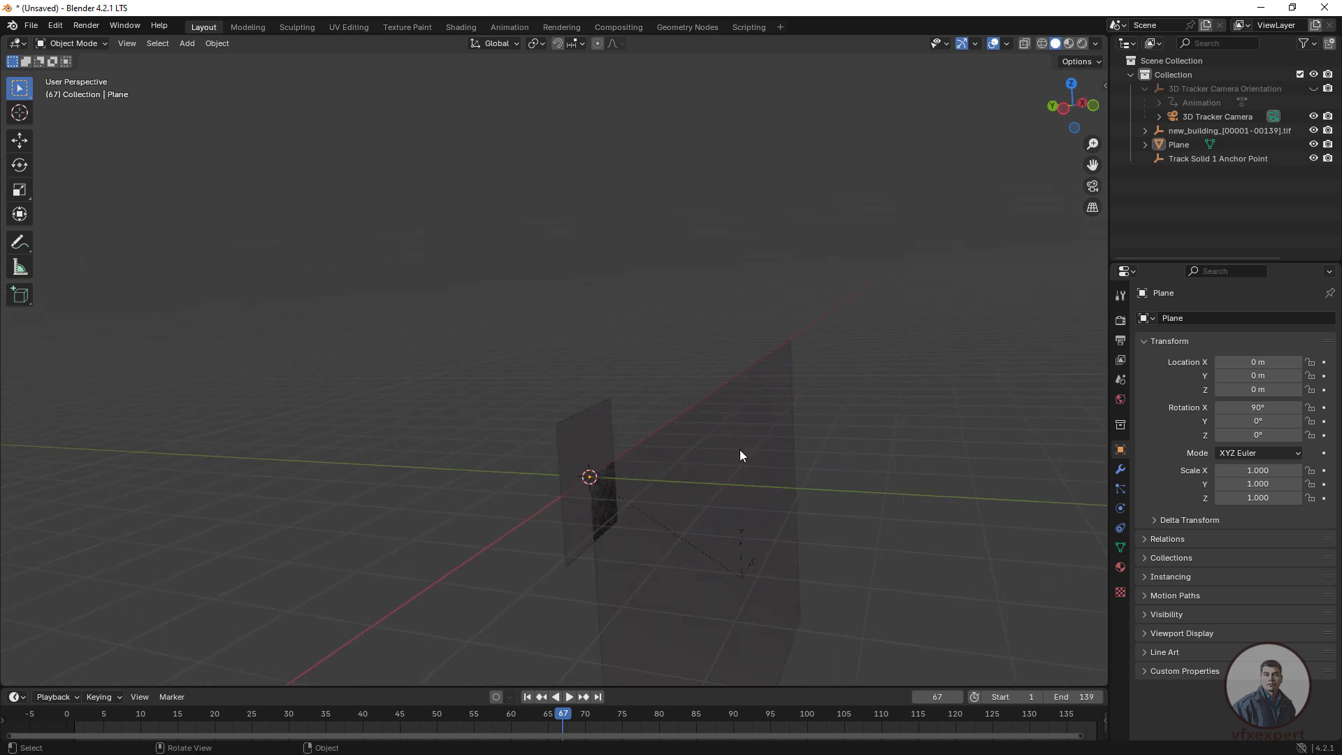
left_click(1091, 187)
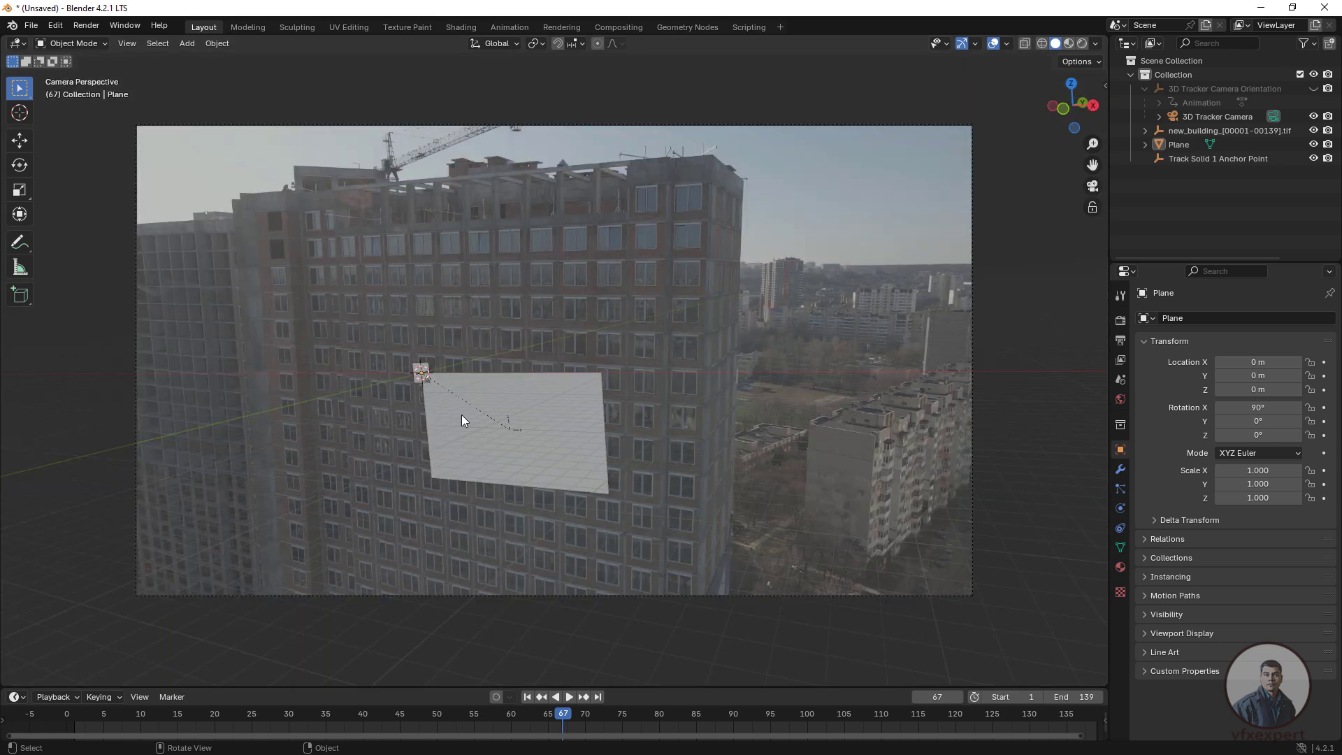
Scale the upright Plane to 9.623 on all axes
left_click(416, 366)
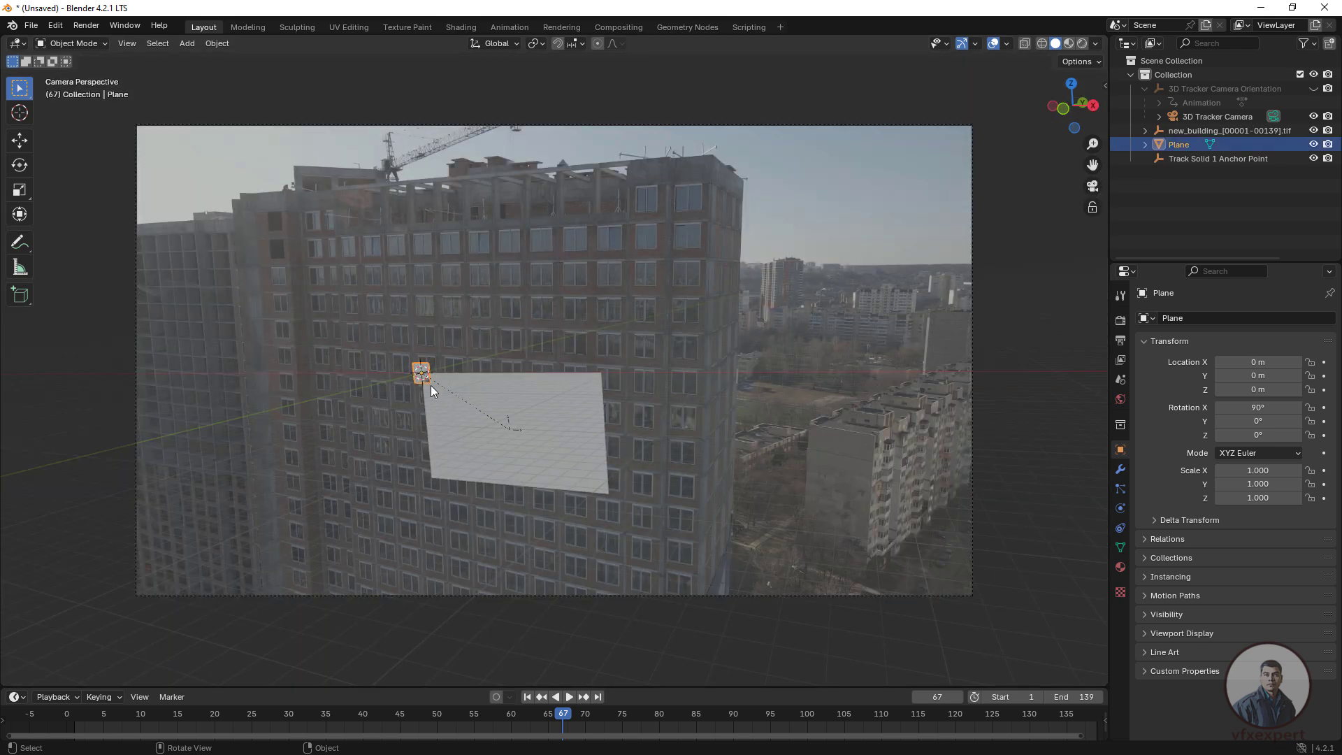
key("s")
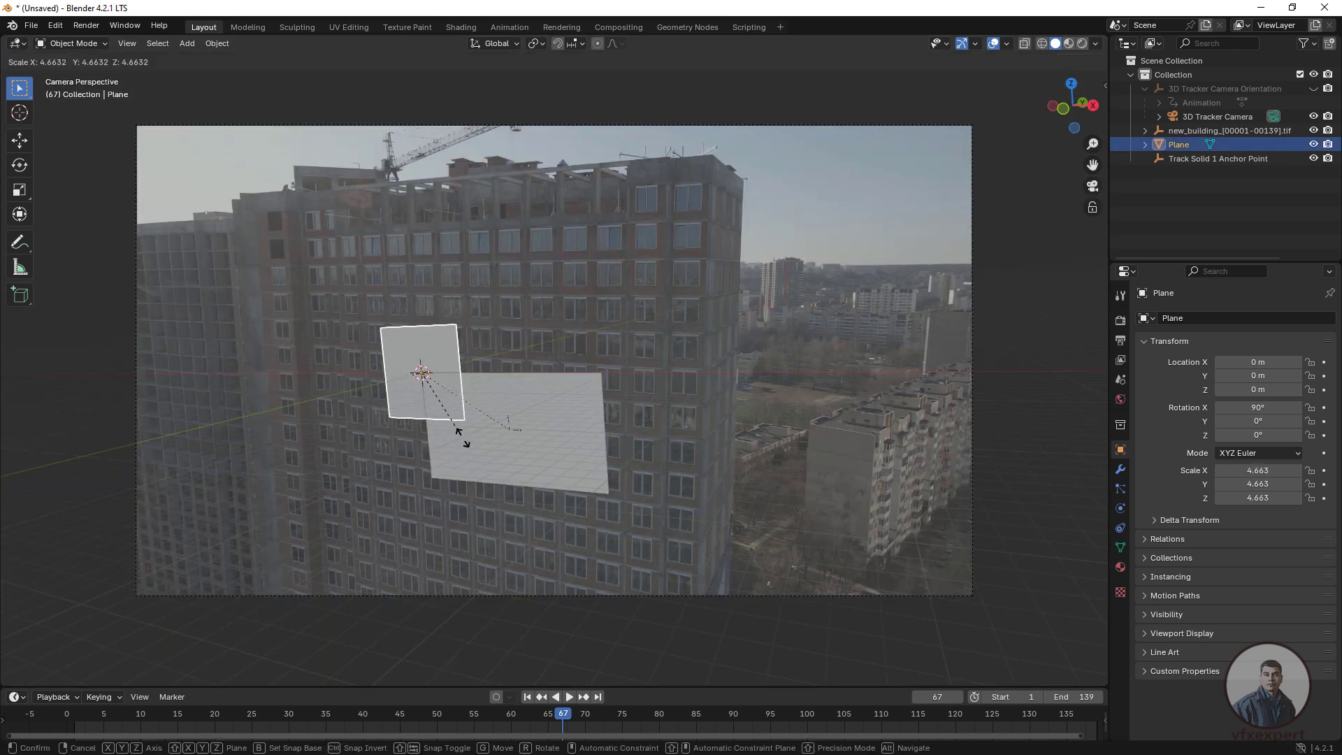
left_click(509, 497)
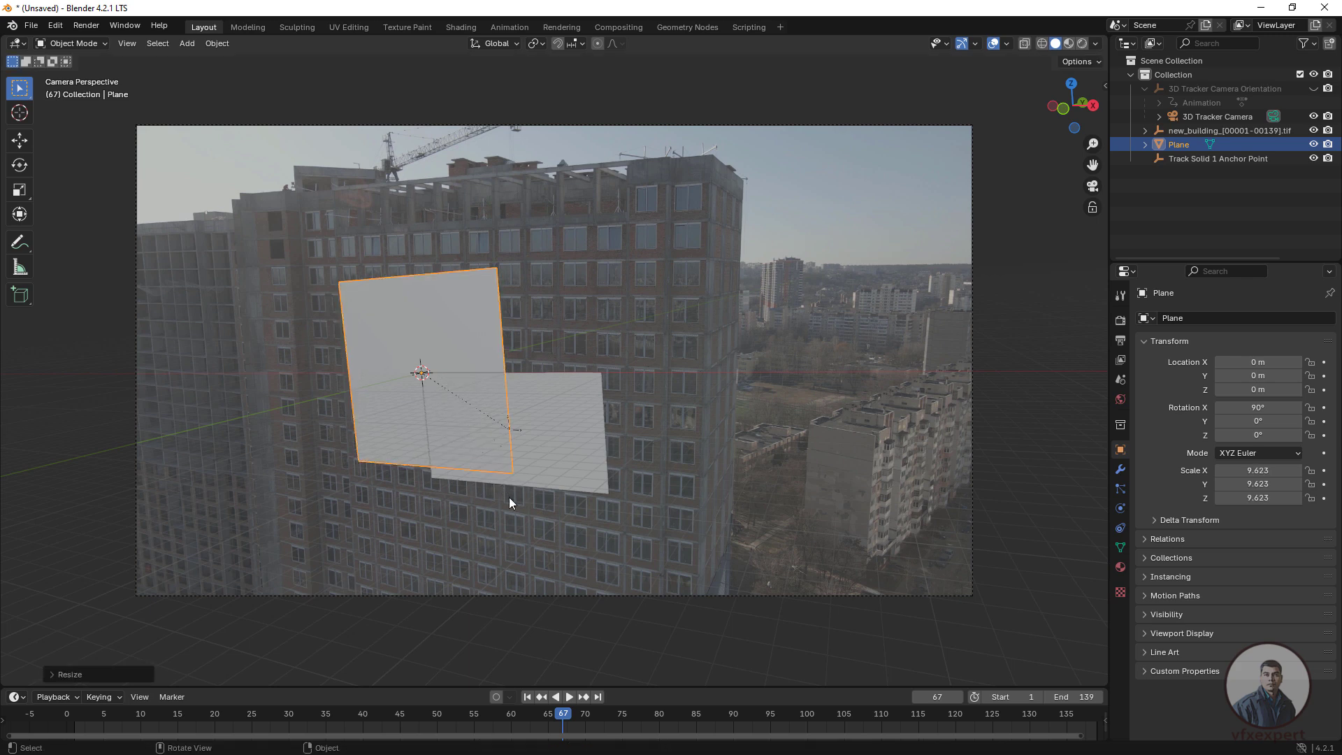
Play the animation from the start to check tracking, stopping at frame 86
left_click(527, 696)
left_click(569, 696)
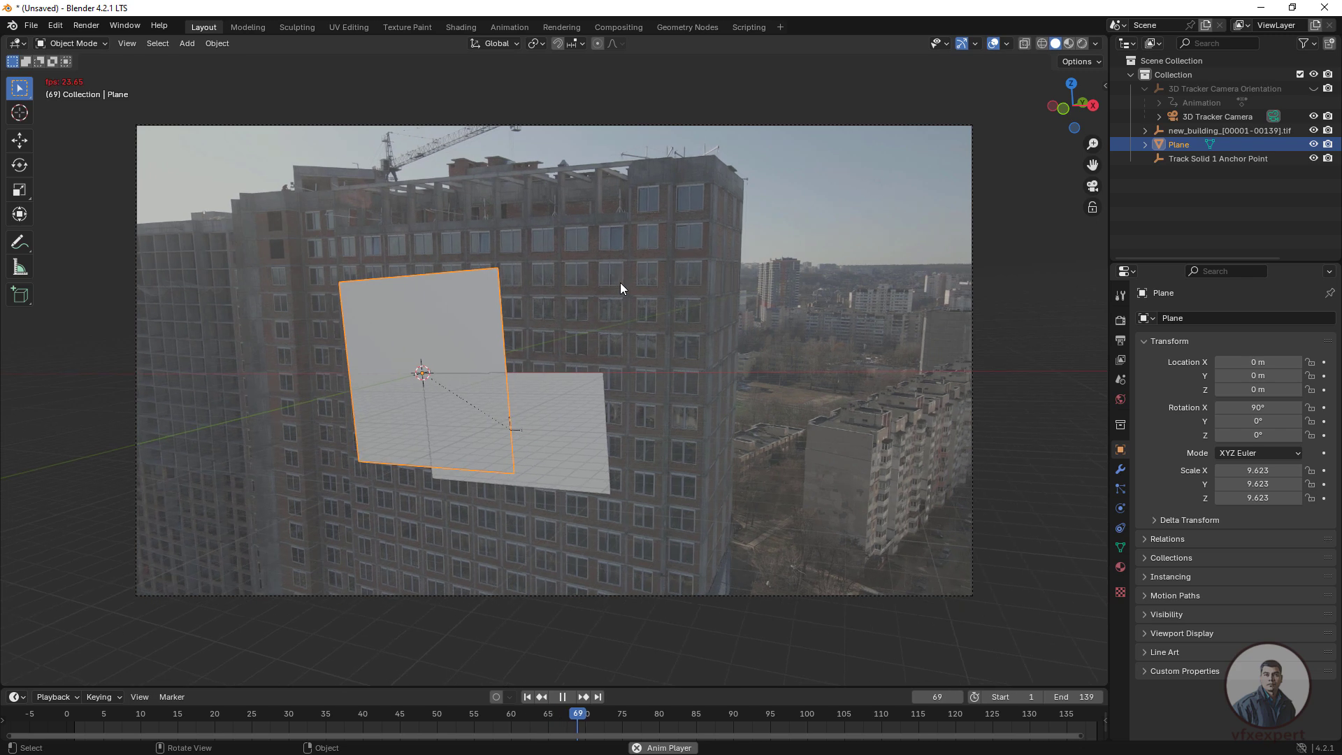
left_click(563, 697)
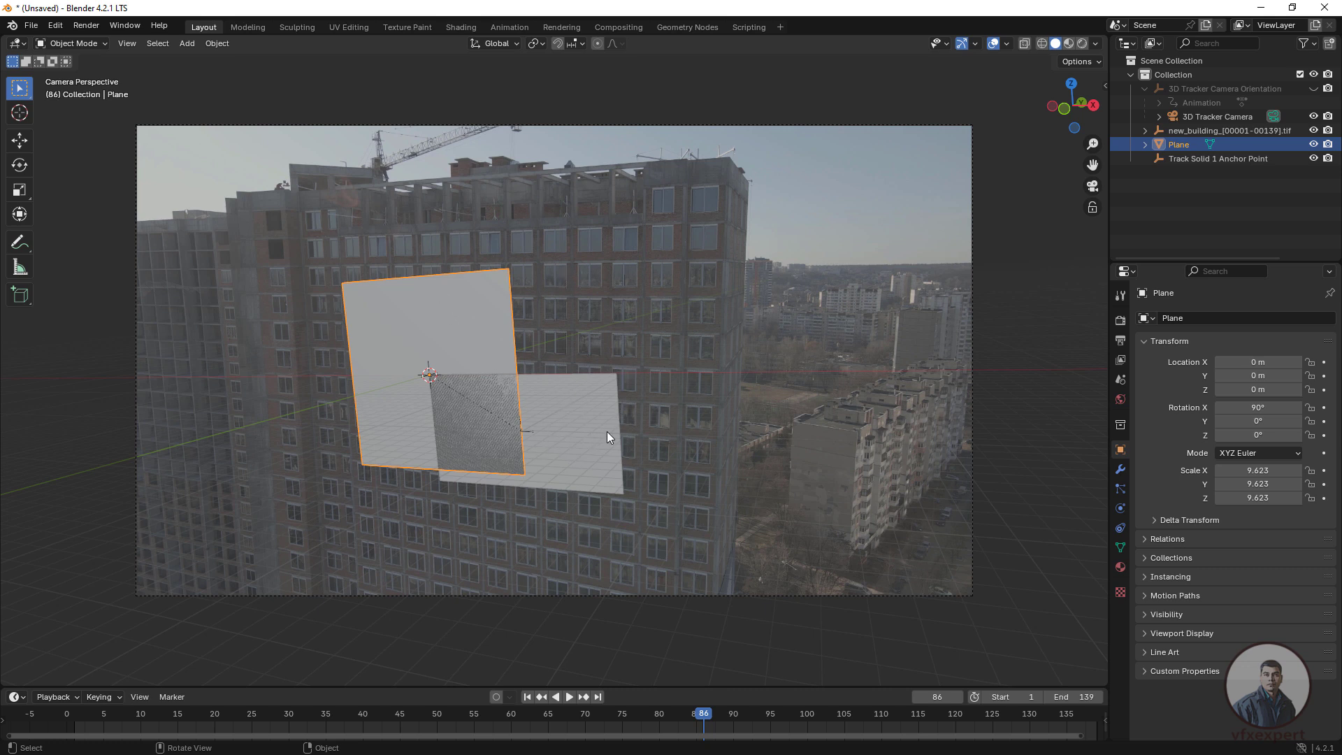
Hide the new_building image plane, scrub to frame 80, and play the animation
left_click(584, 403)
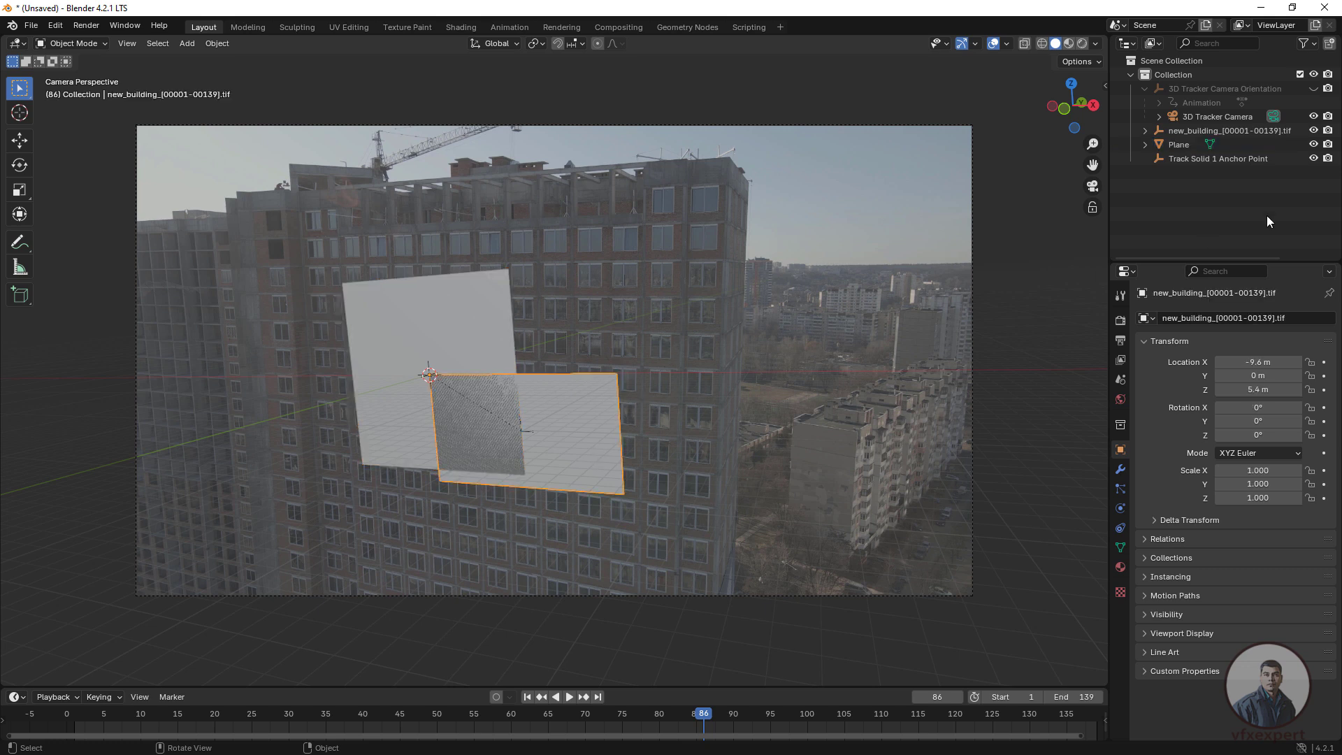
left_click(1145, 131)
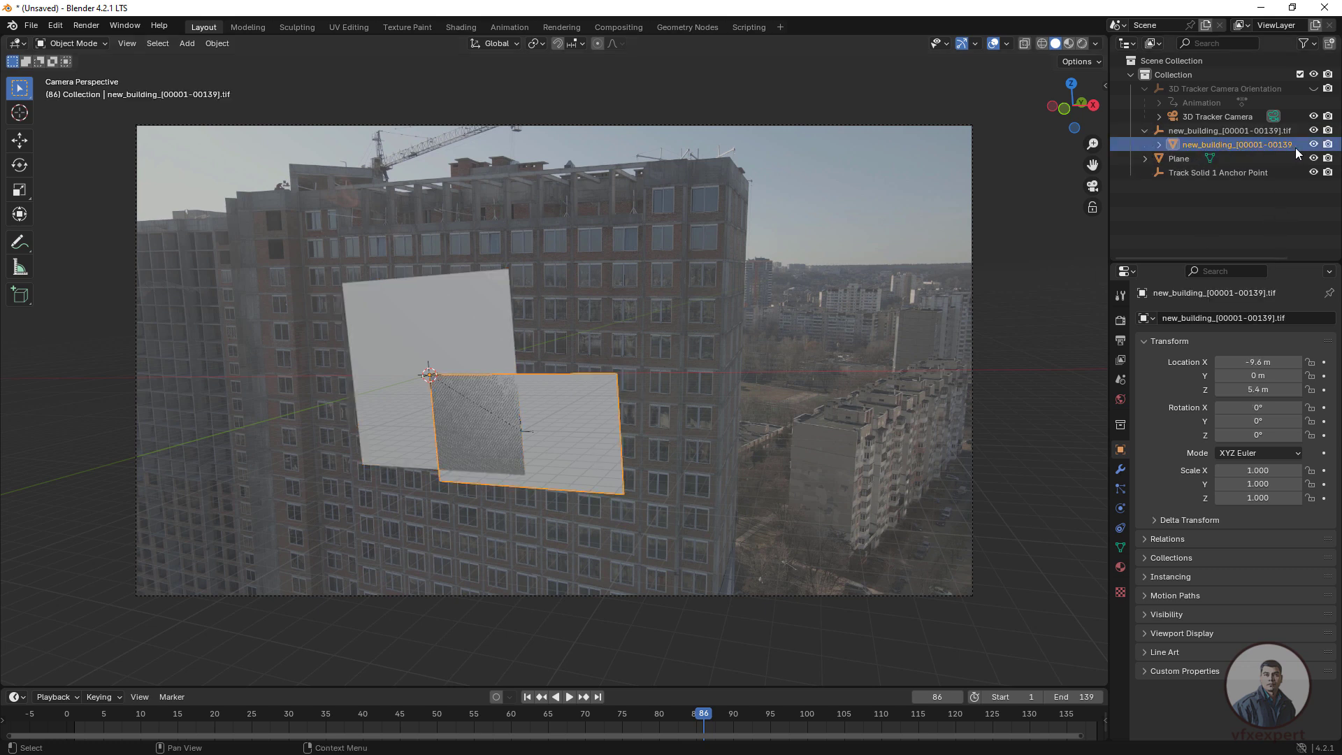
left_click(1313, 144)
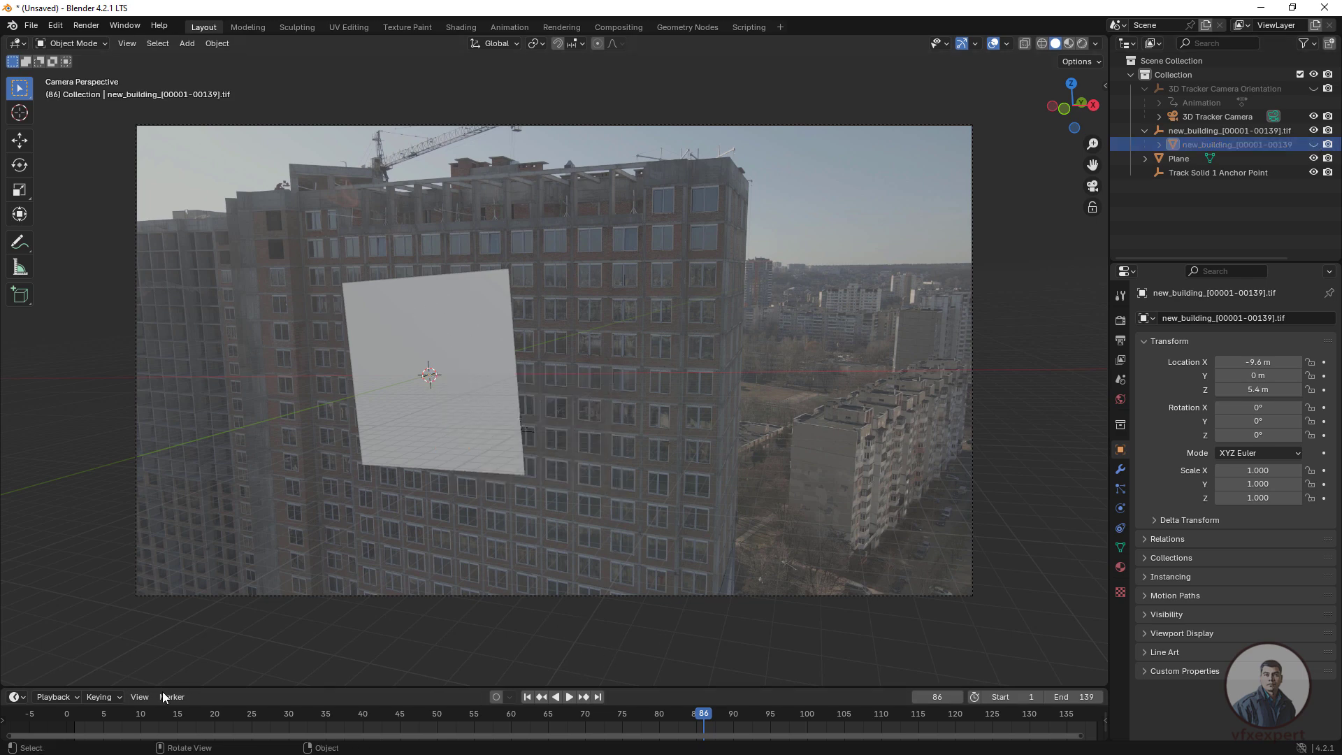
mouse_move(183, 716)
left_mouse_down()
mouse_move(659, 713)
mouse_move(208, 713)
left_mouse_up()
key("space")
key("space")
Delete the white Plane, unhide new_building, advance to frame 95, and select the tracked plane
left_click(440, 397)
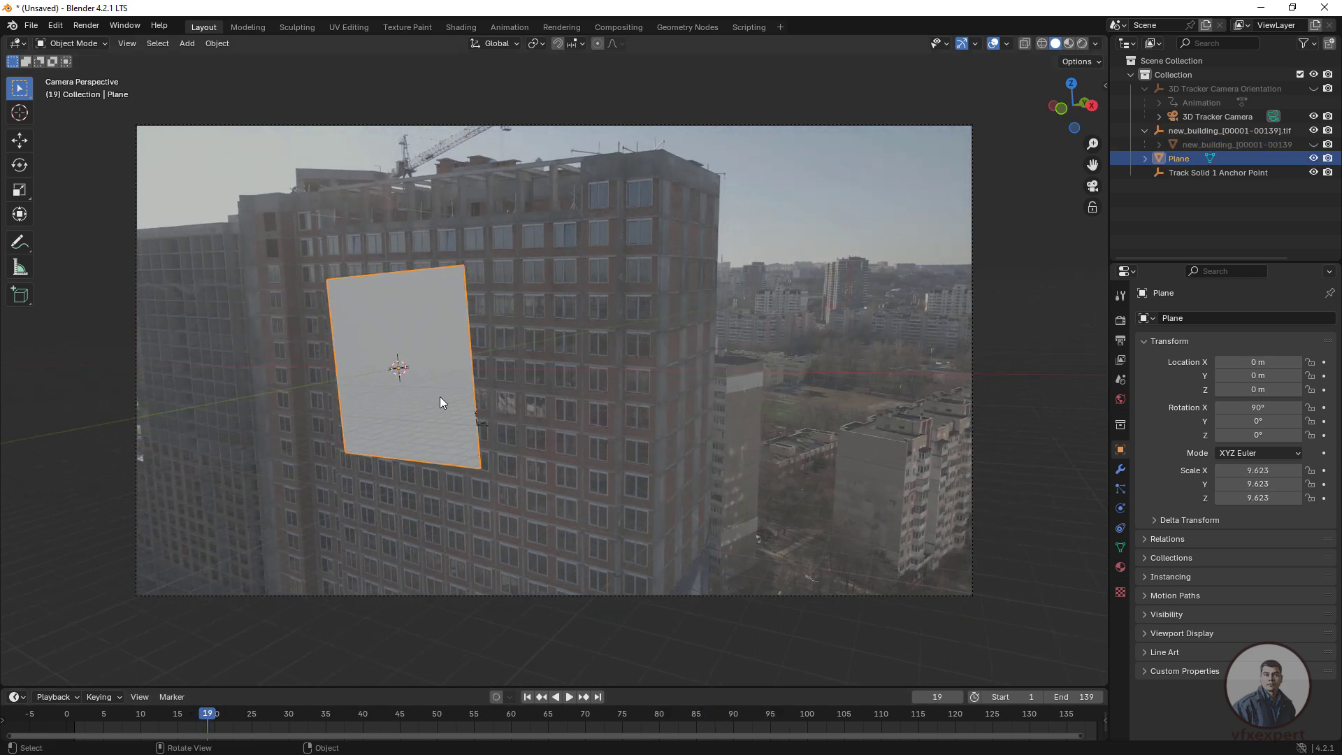
key("Delete")
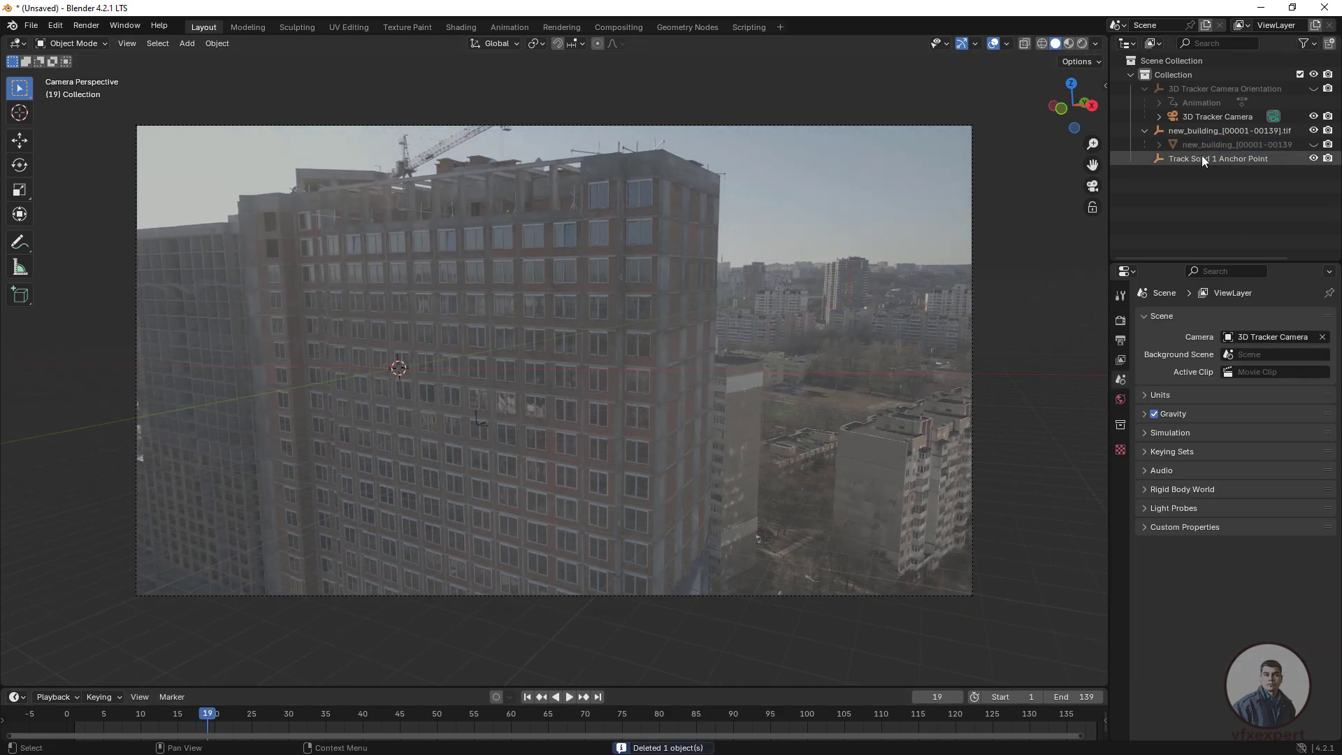
left_click(1313, 144)
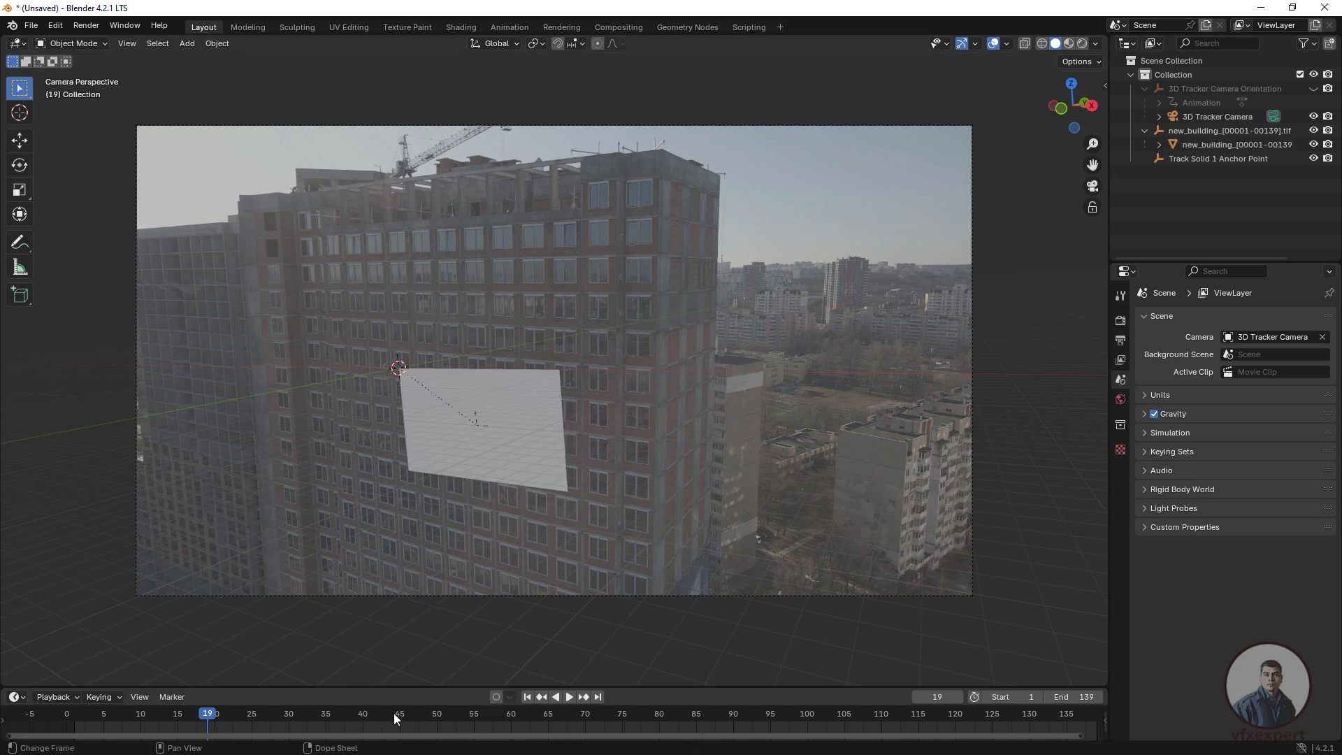
left_click_drag(393, 712, 770, 713)
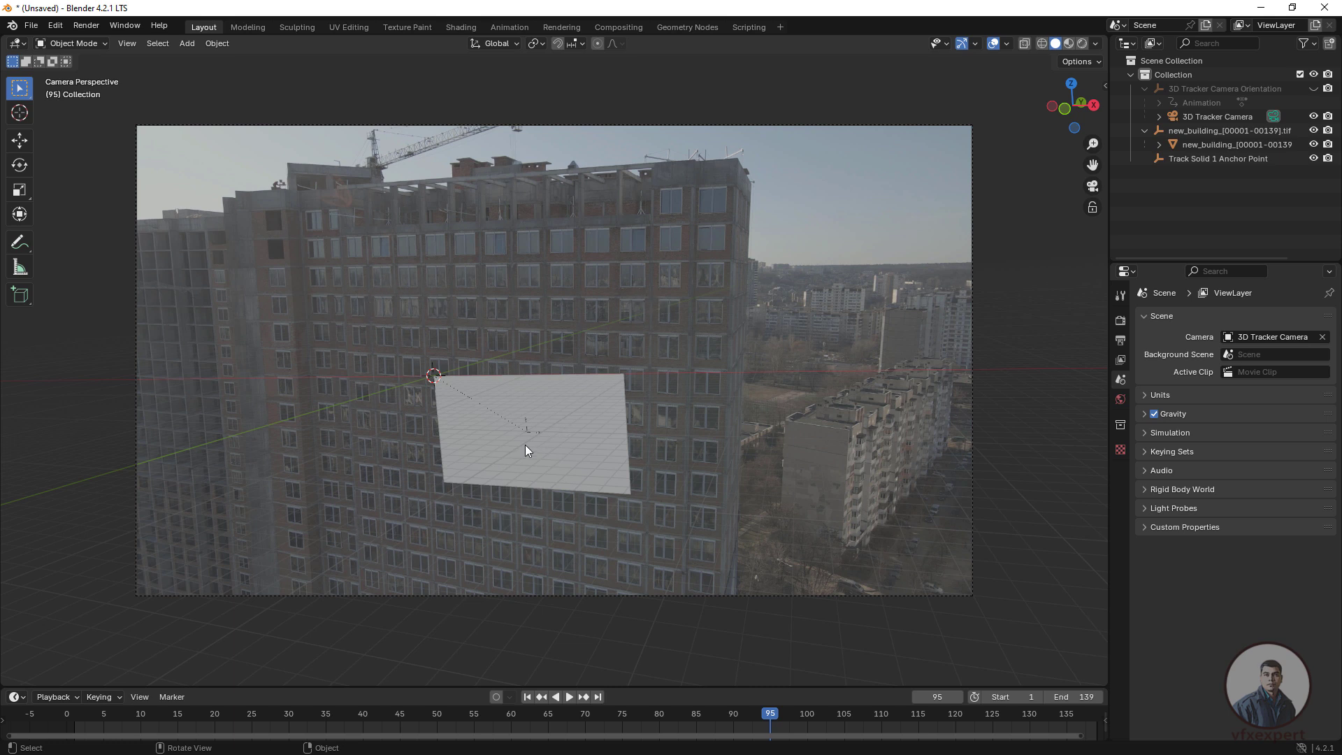
left_click(556, 464)
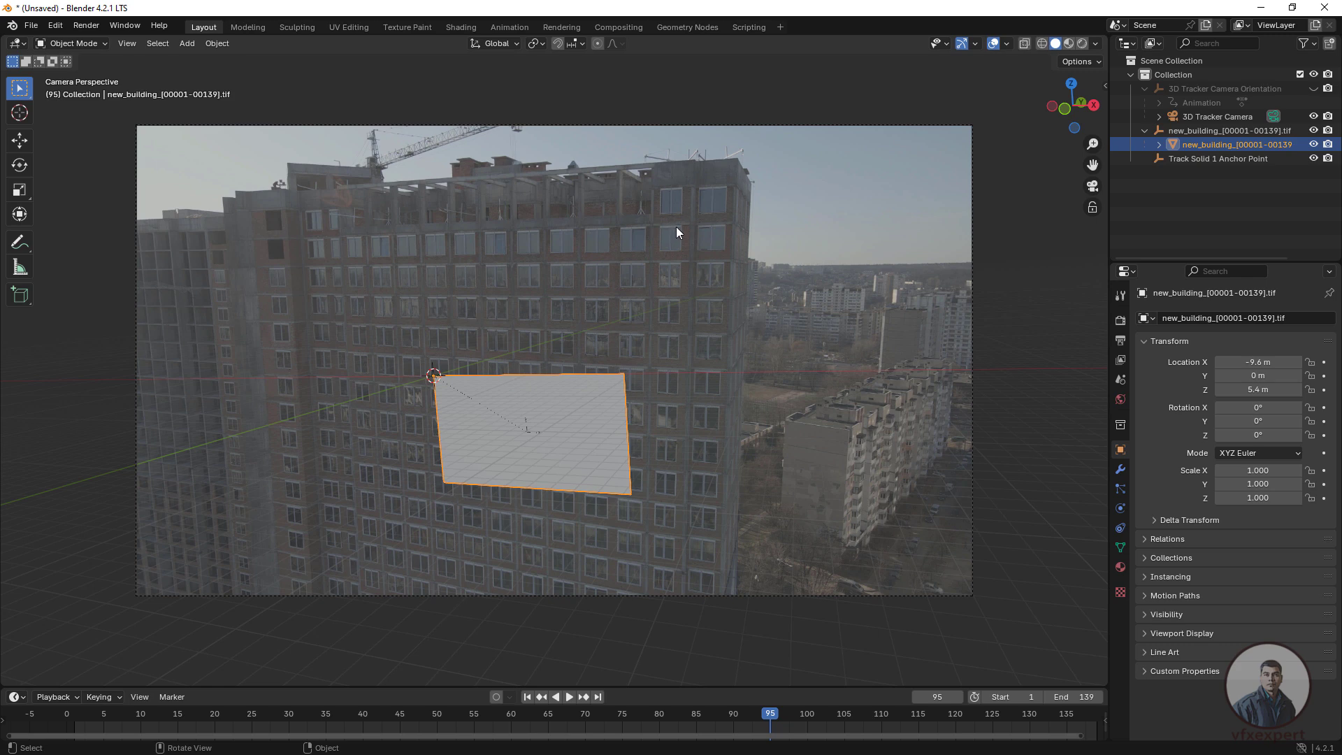
Set the 3D Tracker Camera's background footage opacity to 1.000
left_click(1198, 117)
left_click(1121, 508)
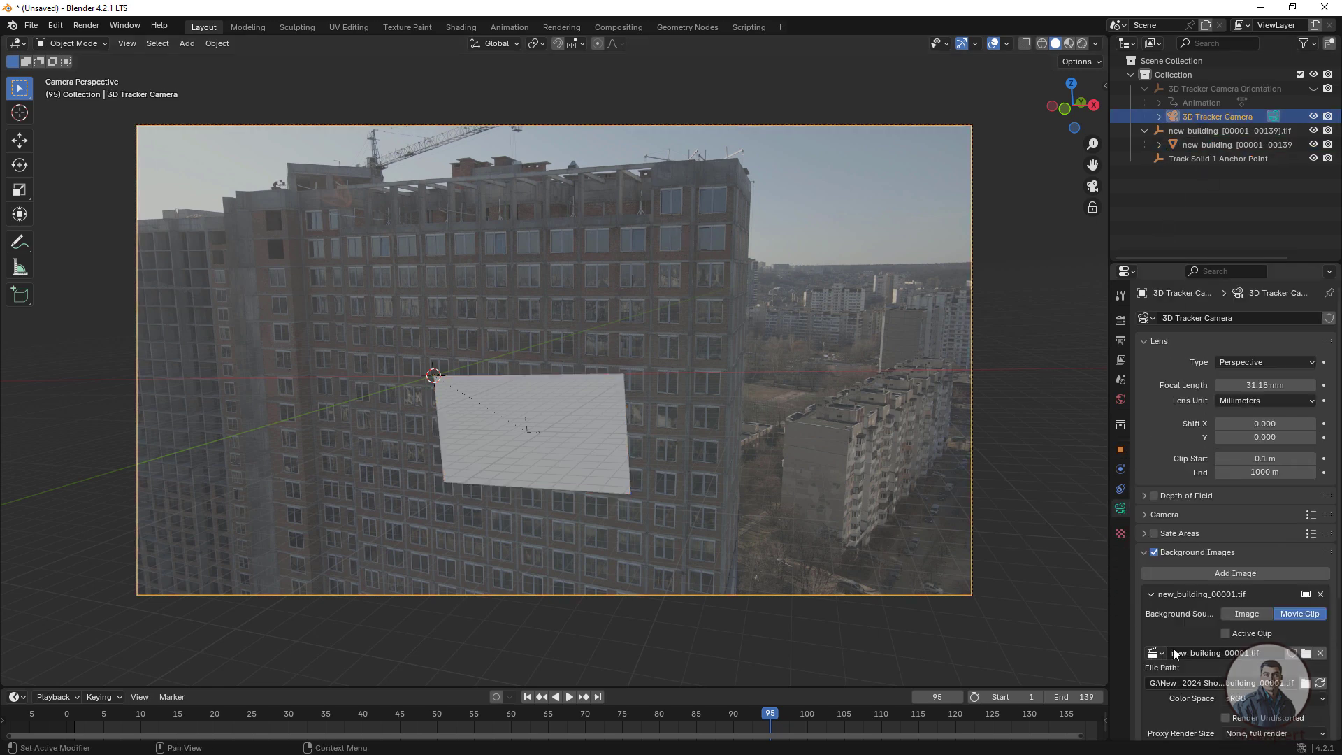
scroll(1181, 647, "down", 3)
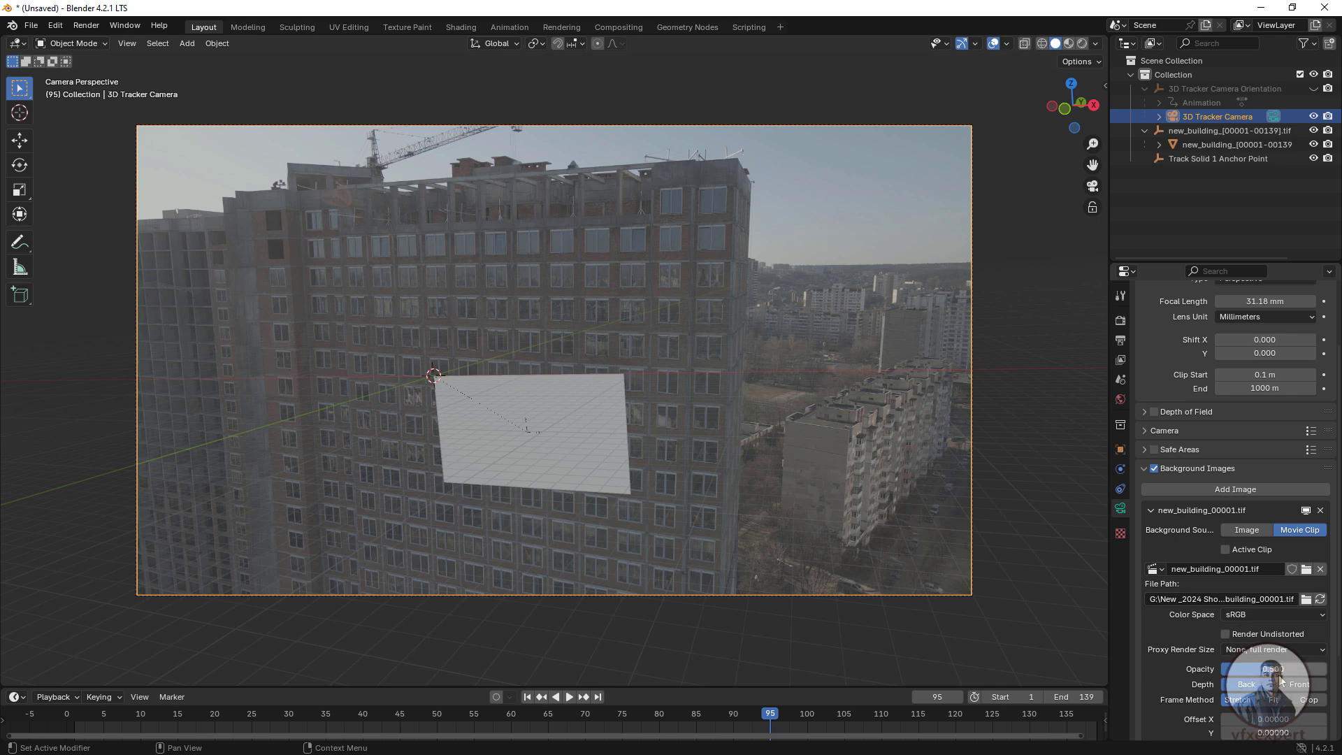
left_click(1275, 670)
type("1")
key("Return")
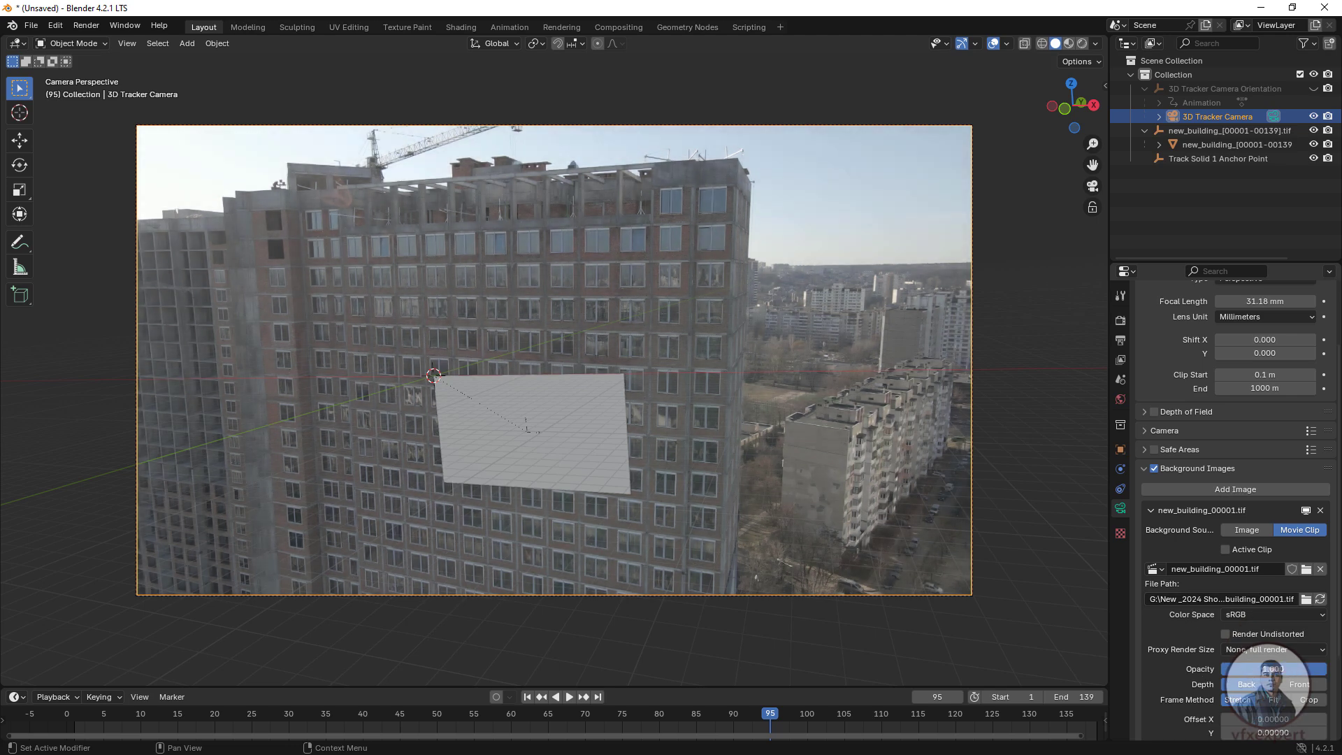
left_click(556, 461)
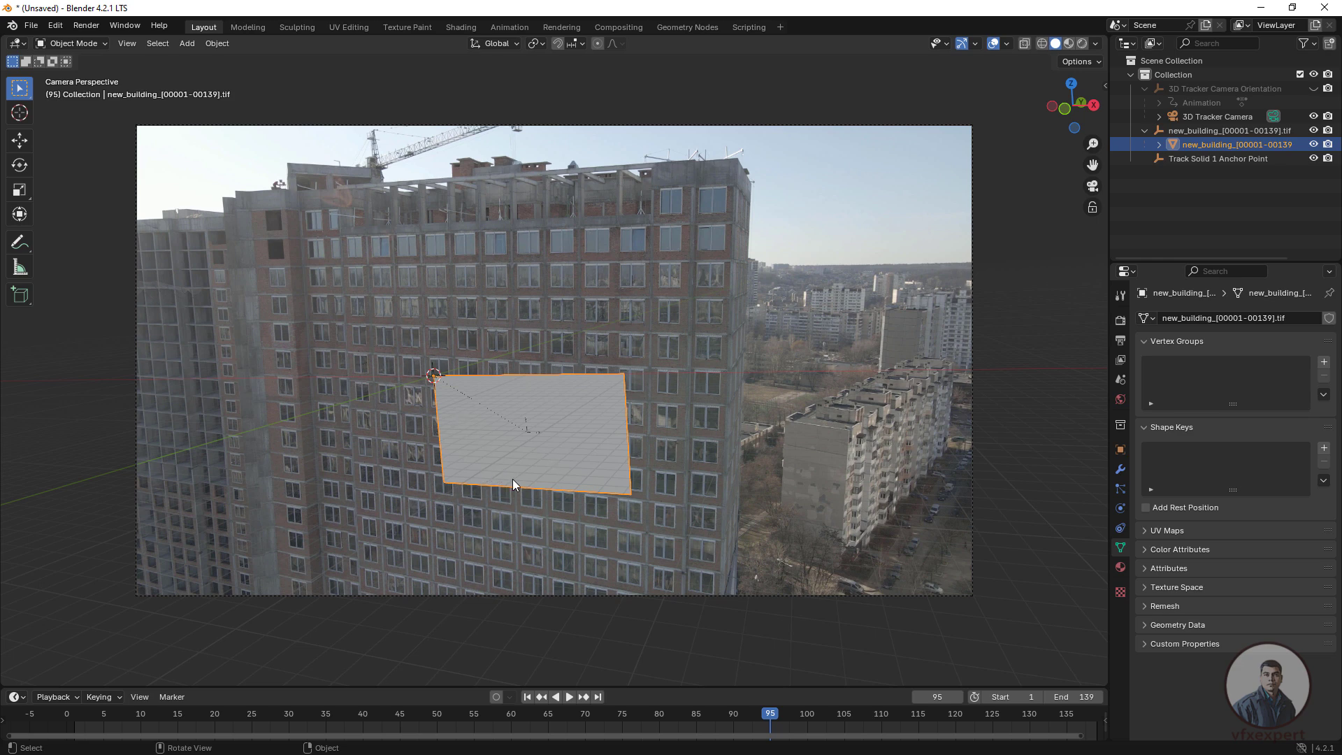
Scale the plane up slightly to about 1.0115 and scrub ahead to frame 109
key("s")
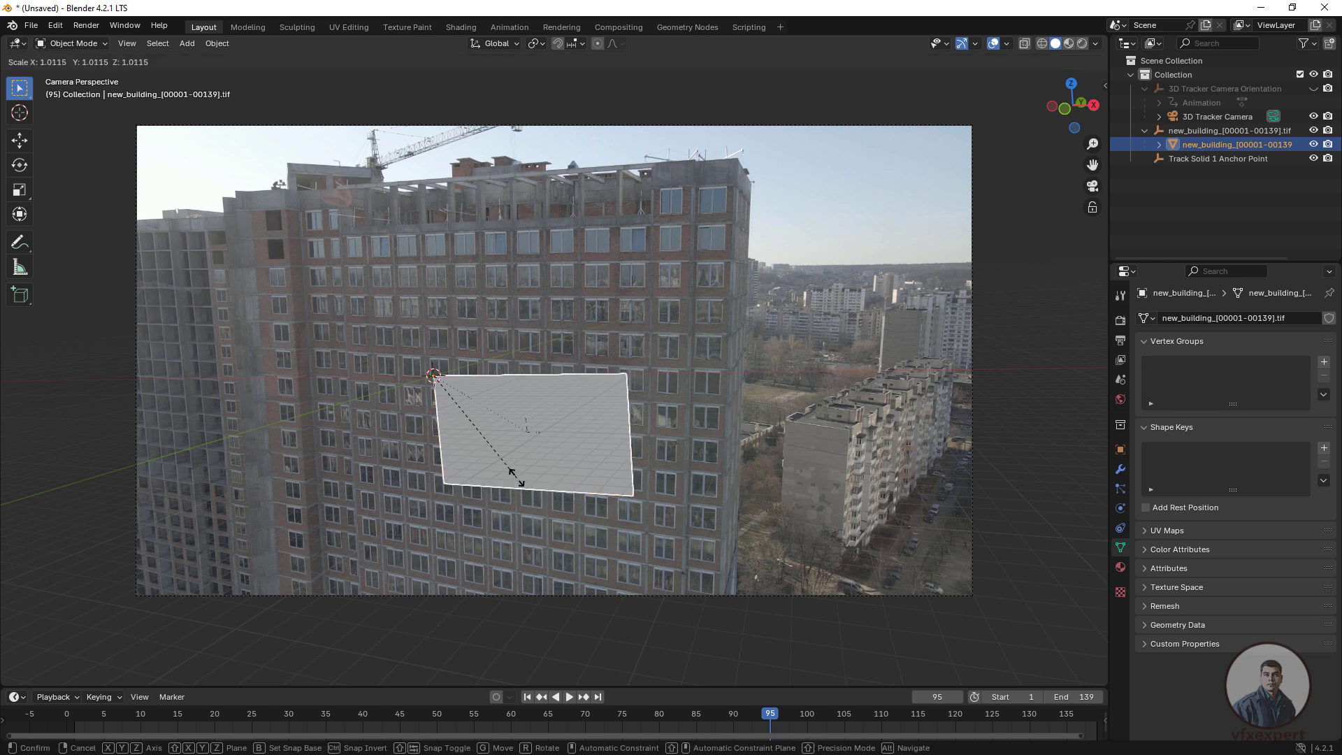
left_click(517, 479)
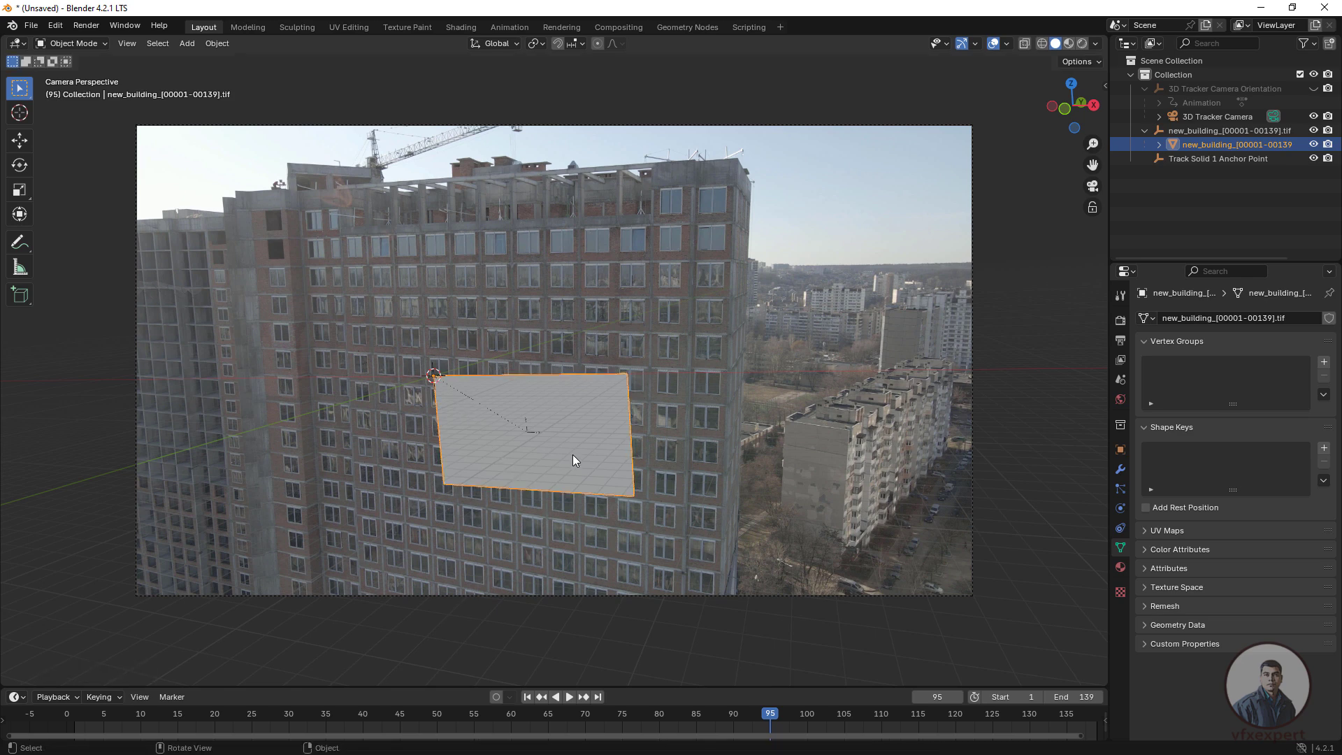
left_click_drag(771, 734, 874, 730)
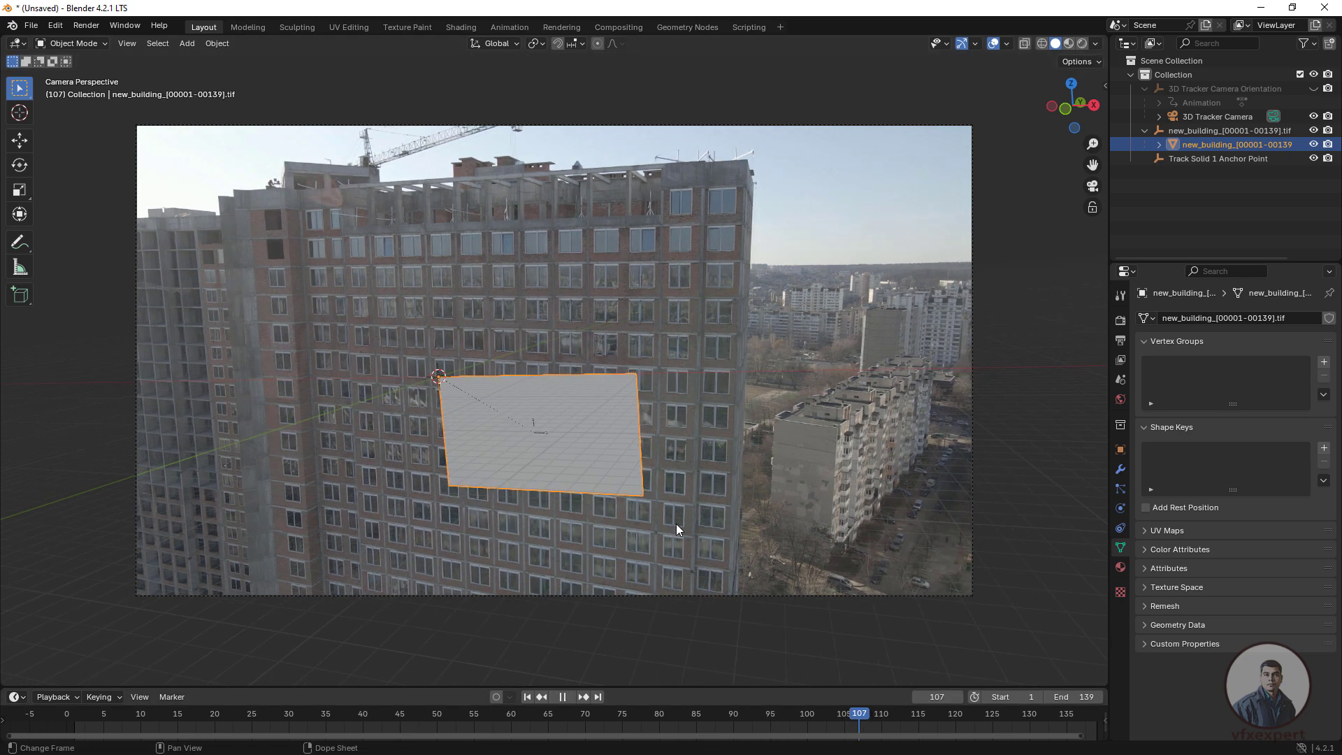
In Edit Mode, raise the plane's top corners and shift the top-left corner left
key("Tab")
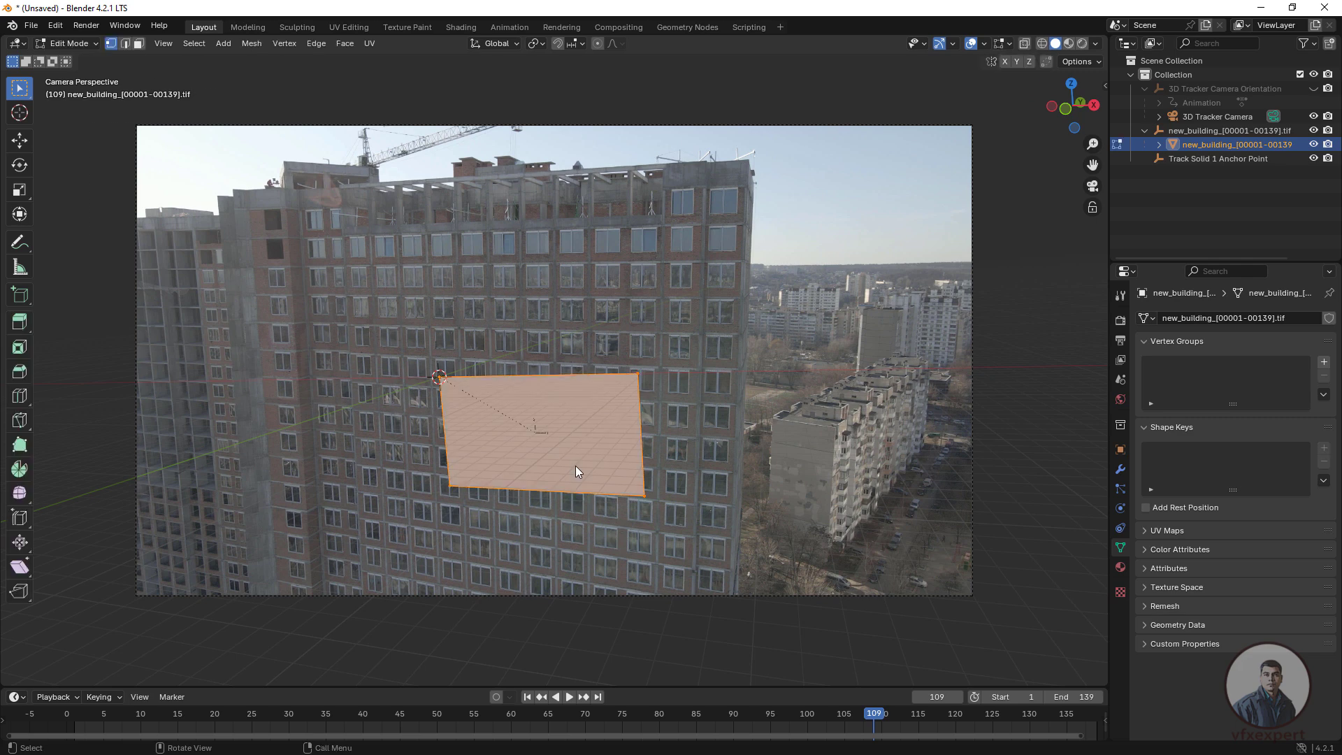
left_click(638, 378)
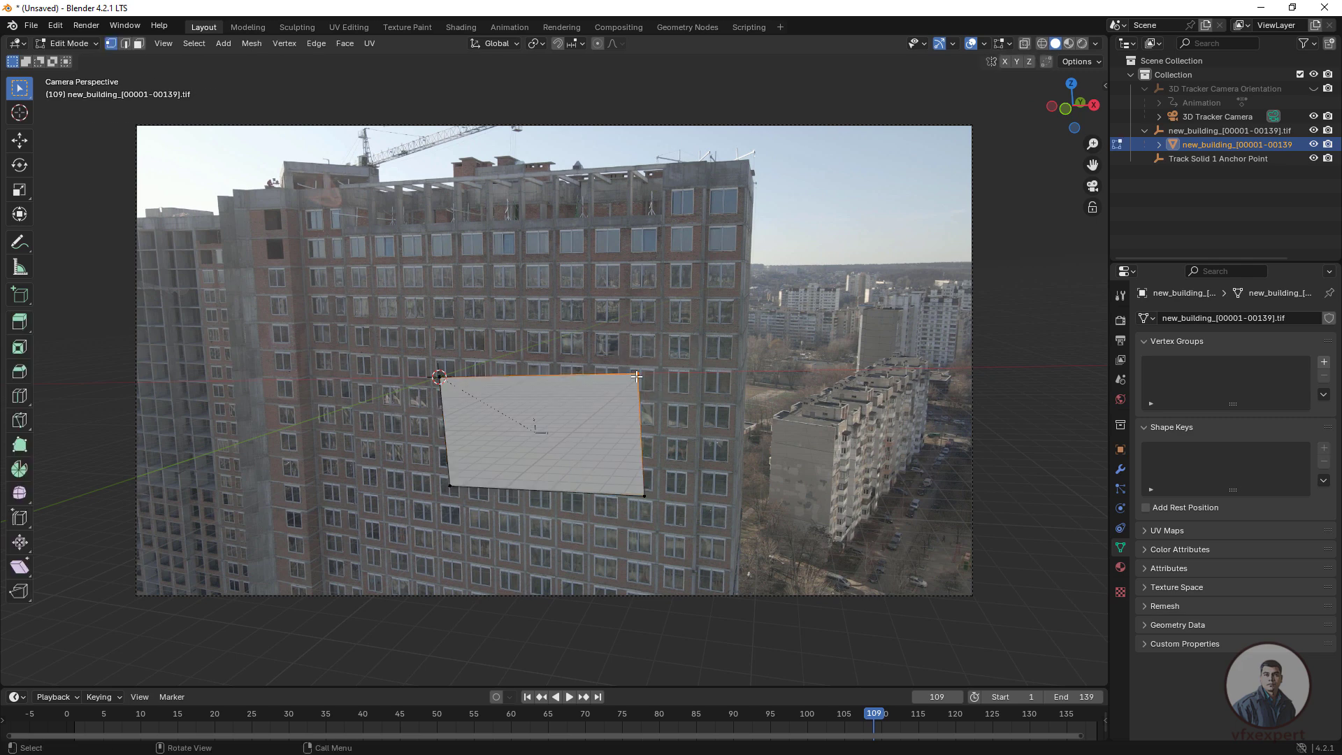
key("g")
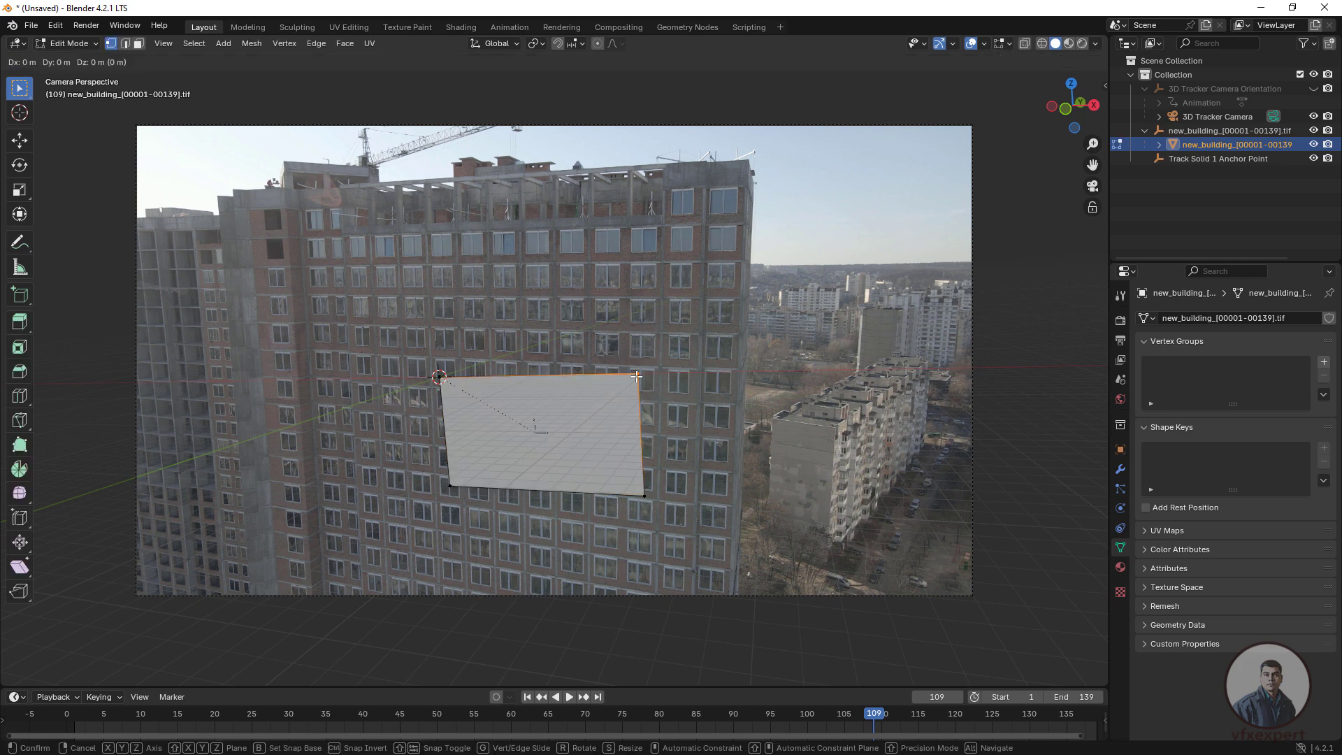
key("z")
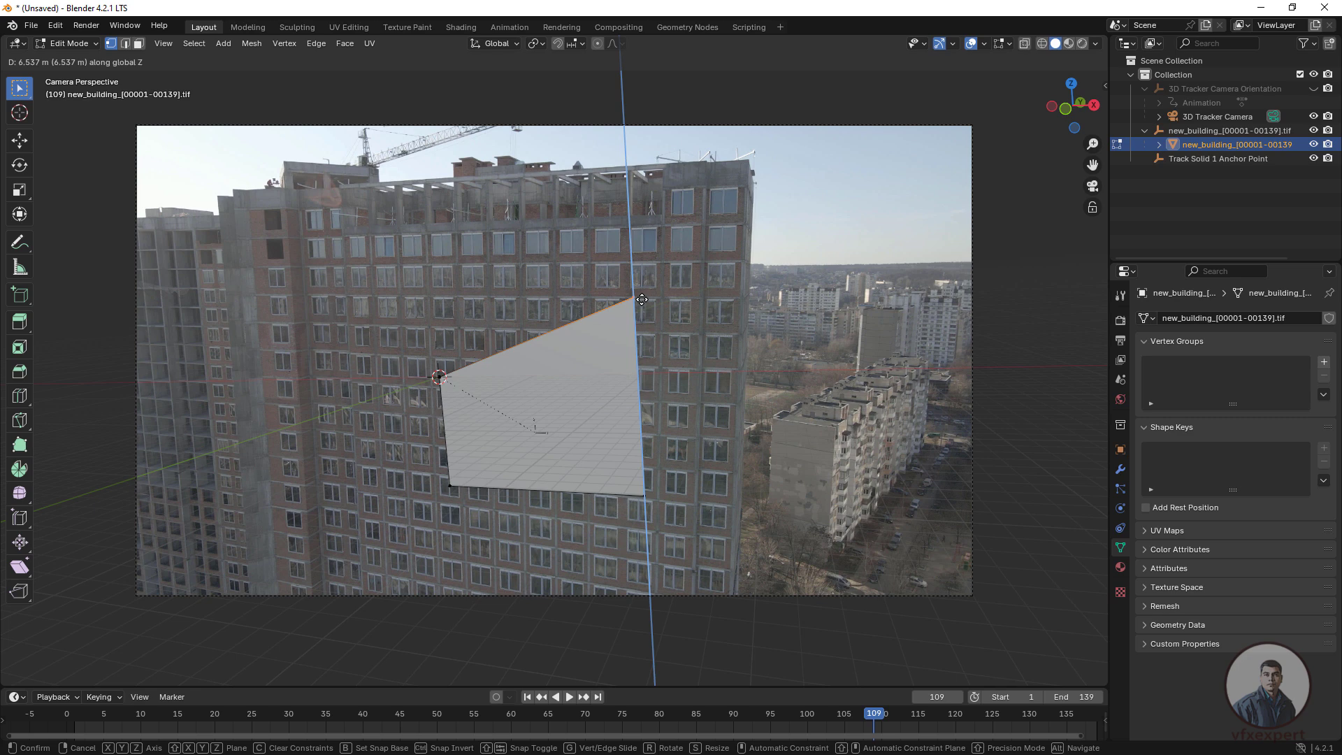
left_click(641, 299)
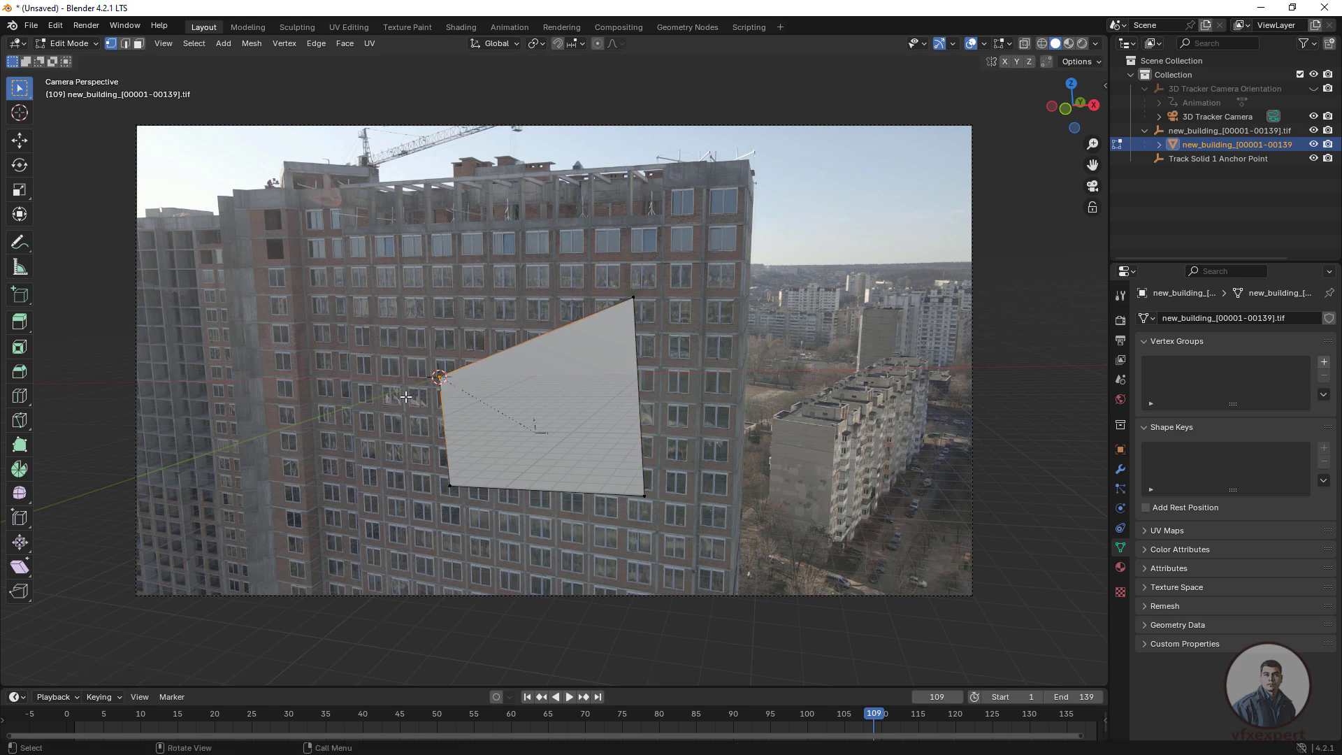
key("g")
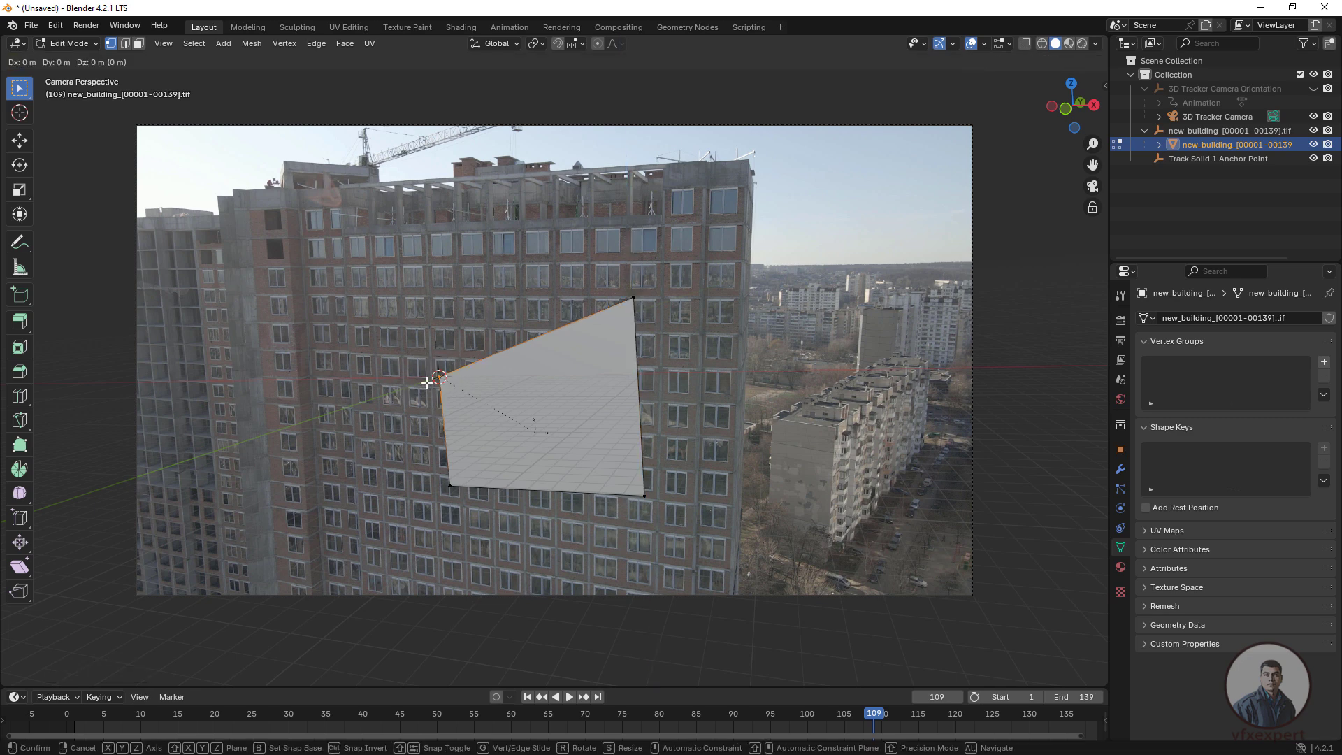
key("z")
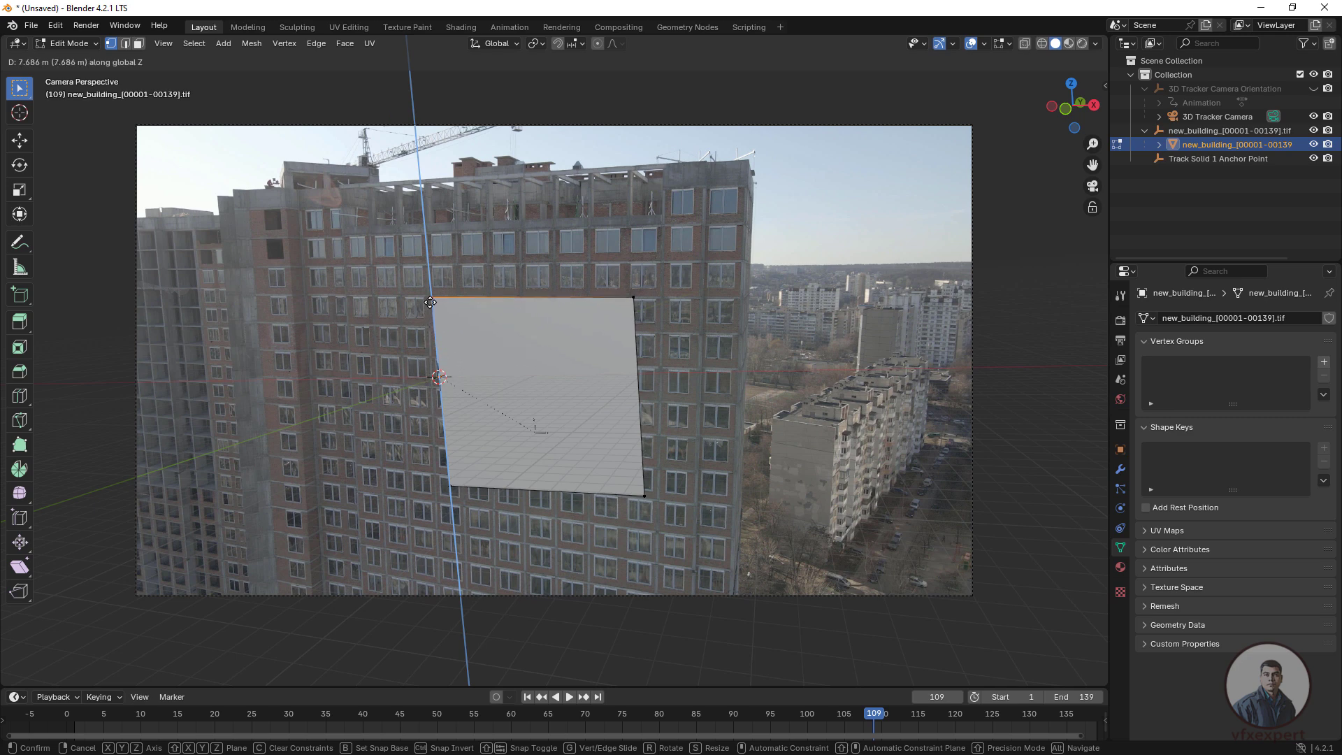
left_click(430, 302)
key("g")
key("x")
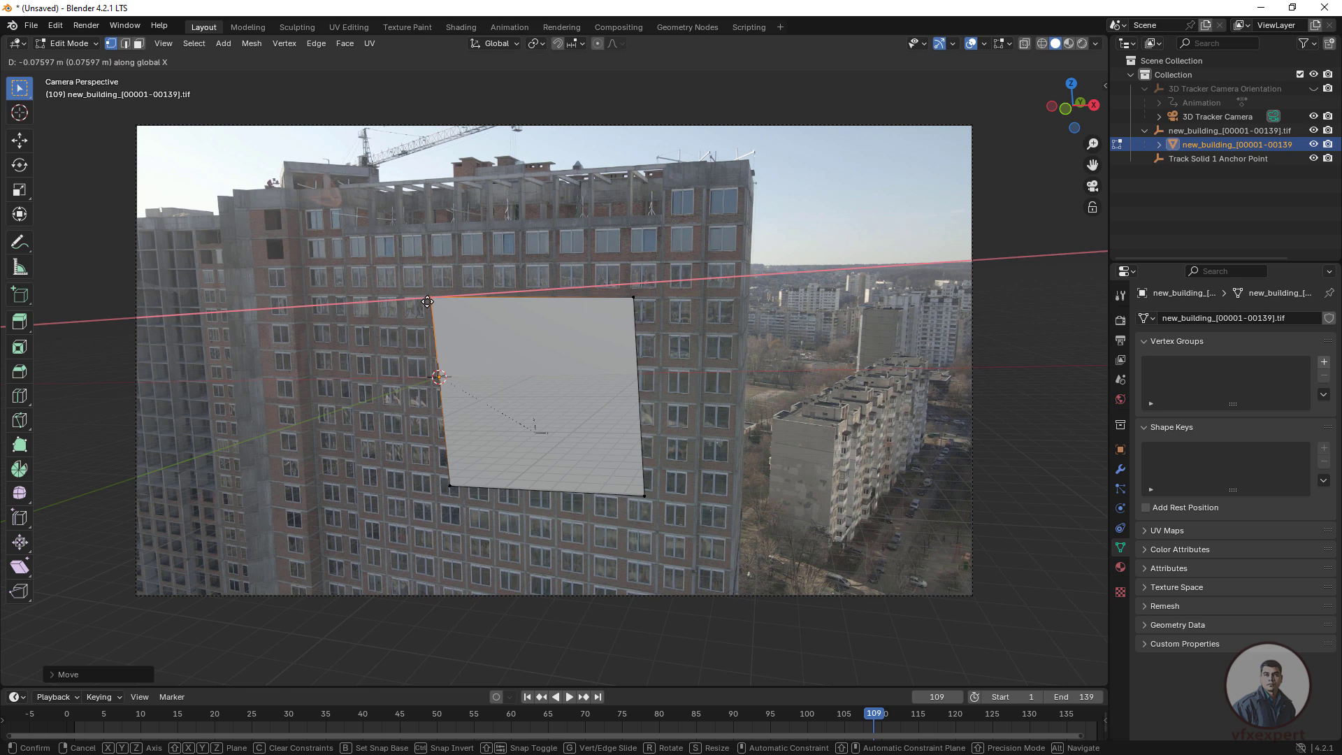
left_click(399, 302)
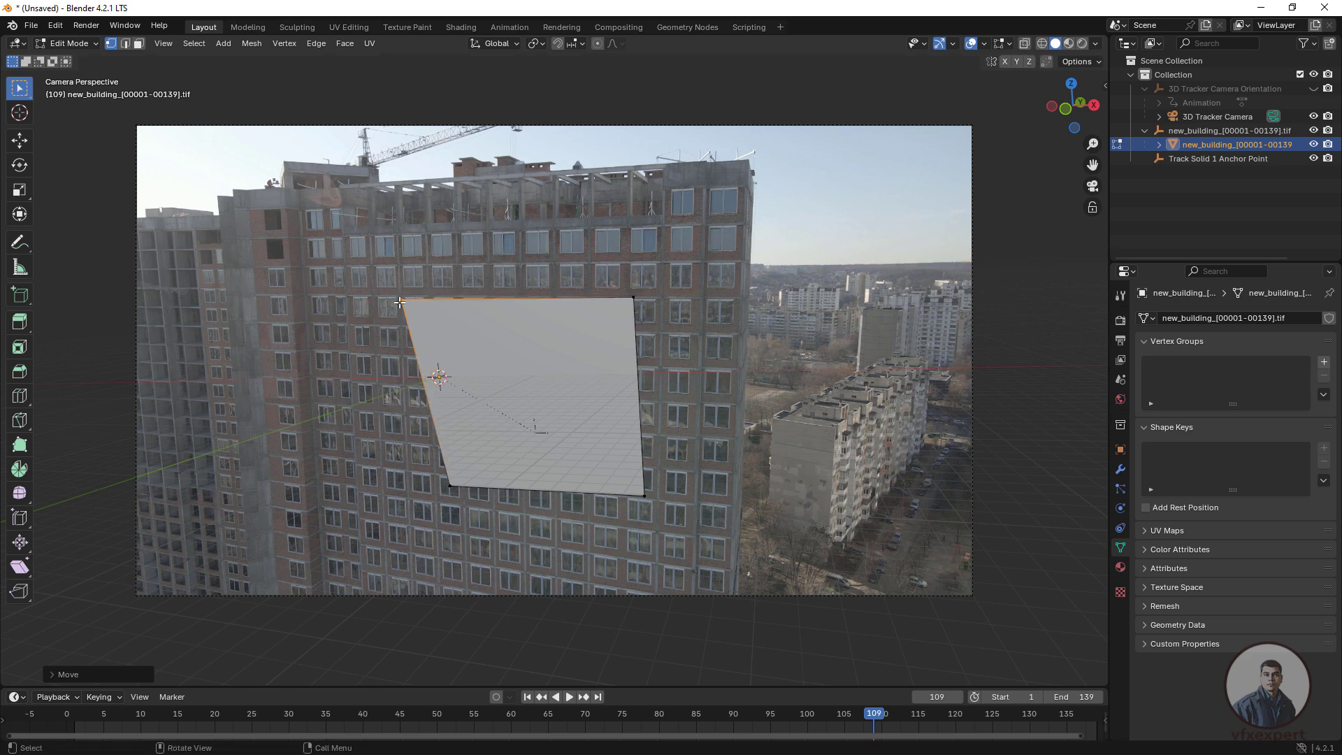
Slide the bottom corners horizontally and fine-tune the top-right corner's position and height
left_click(451, 489)
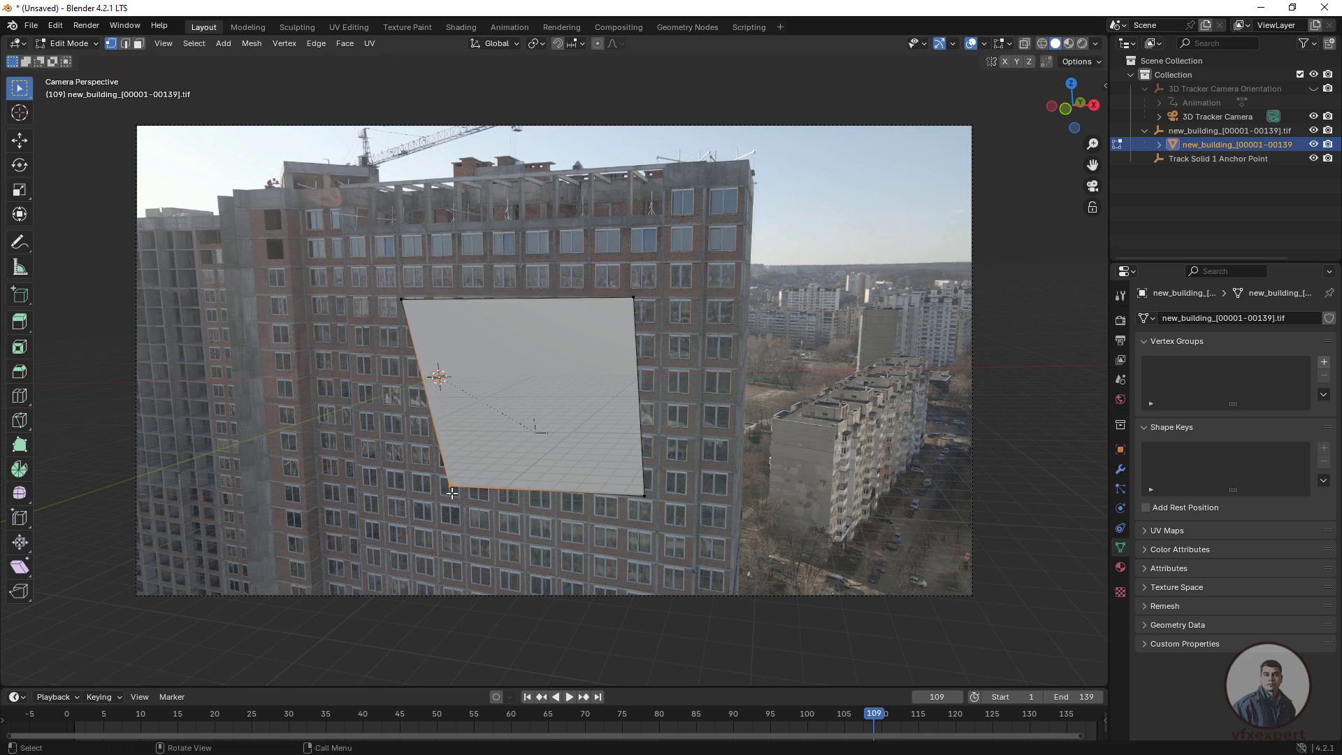
key("g")
key("x")
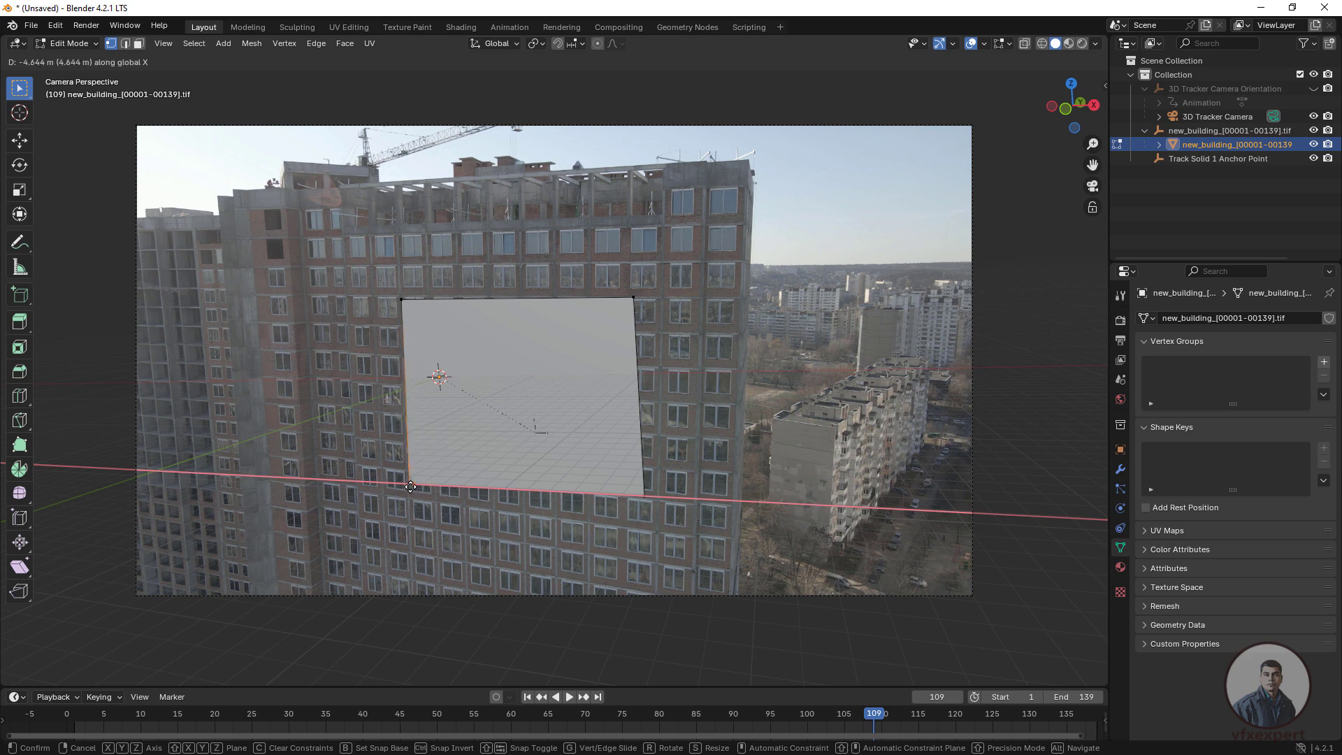
key("Escape")
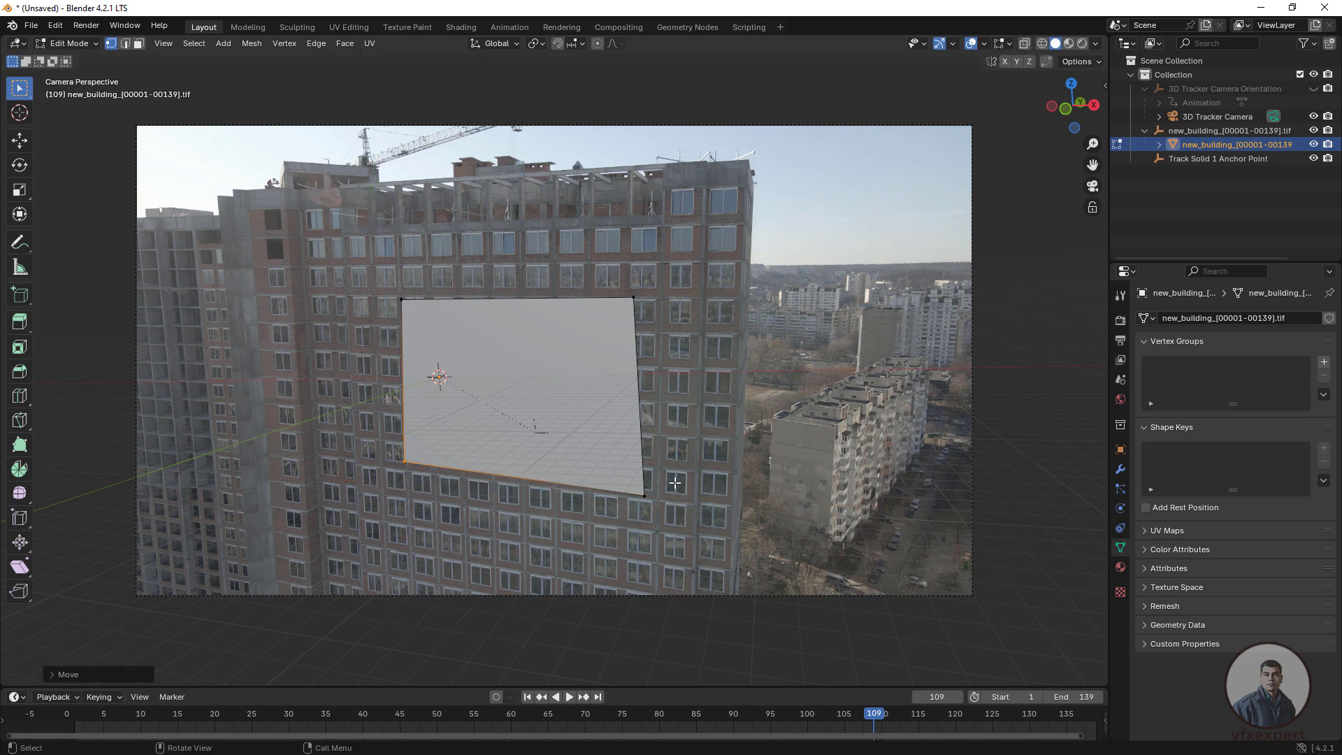
key("g")
key("z")
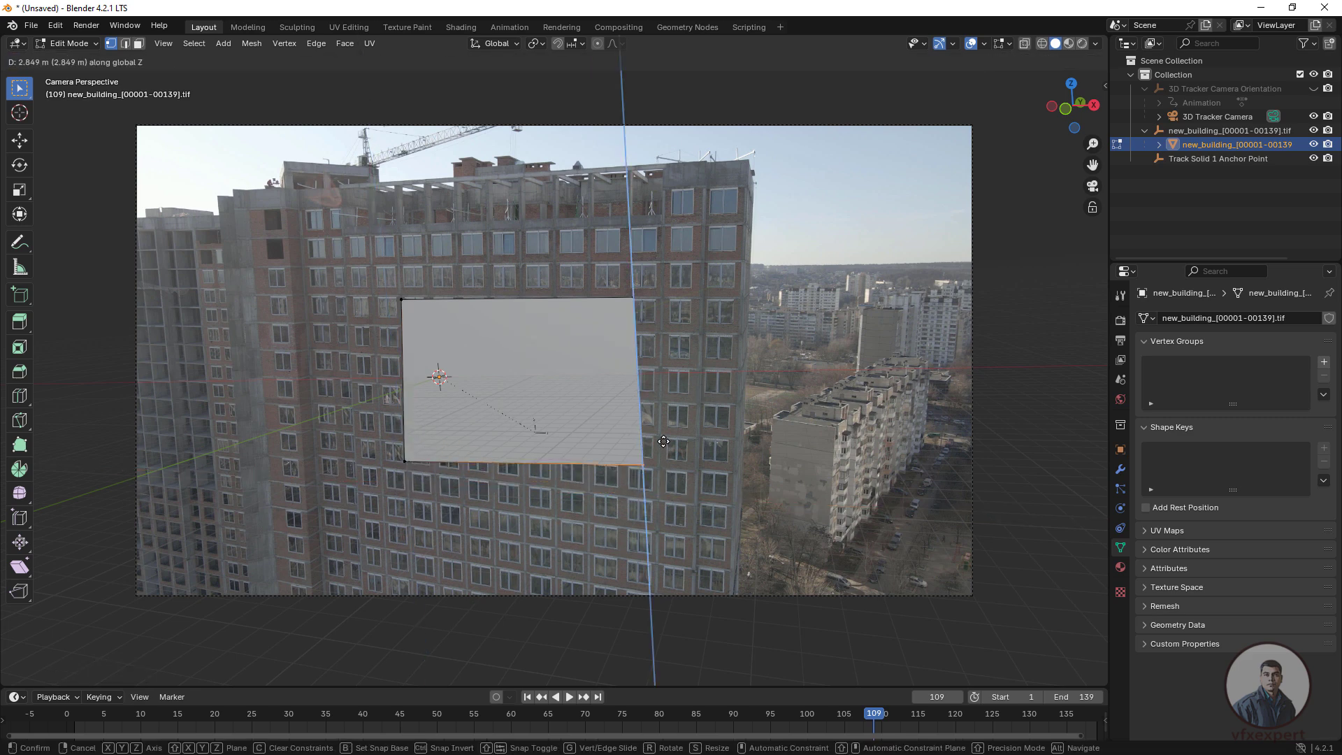
key("x")
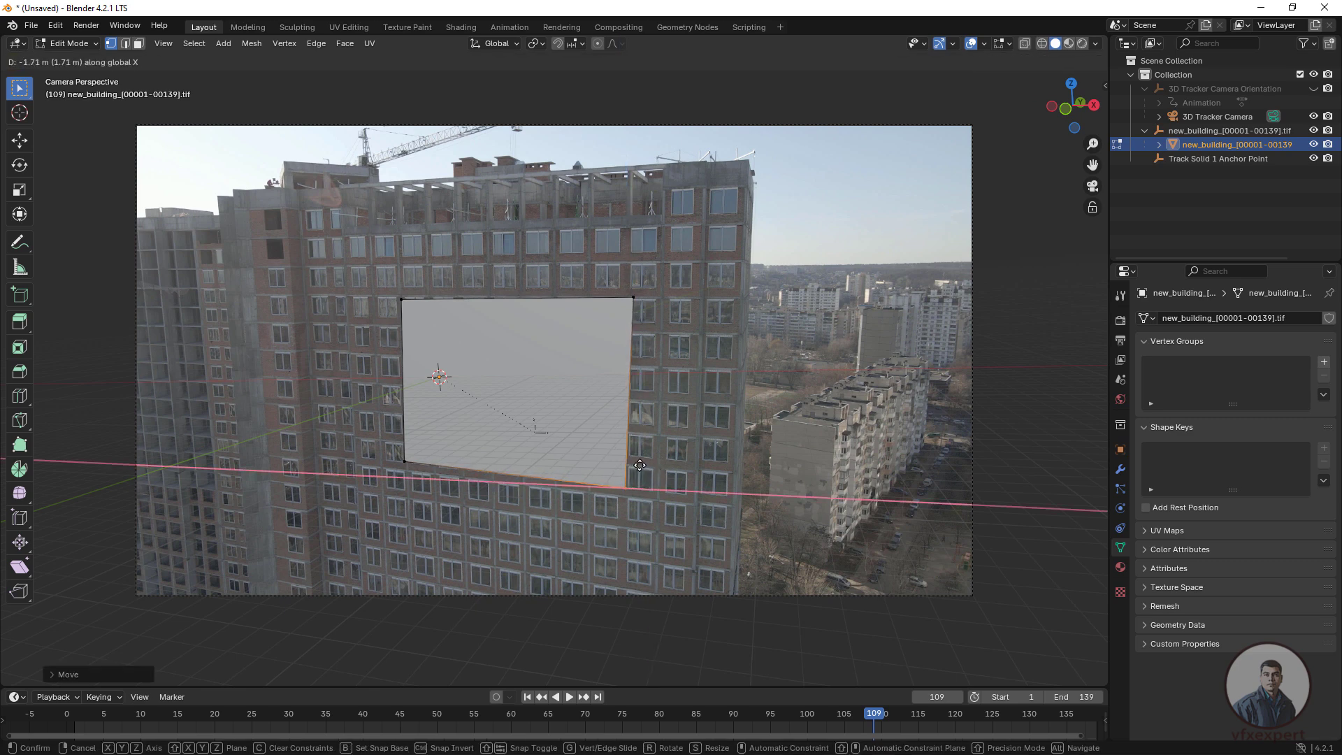
left_click(610, 330)
key("g")
key("x")
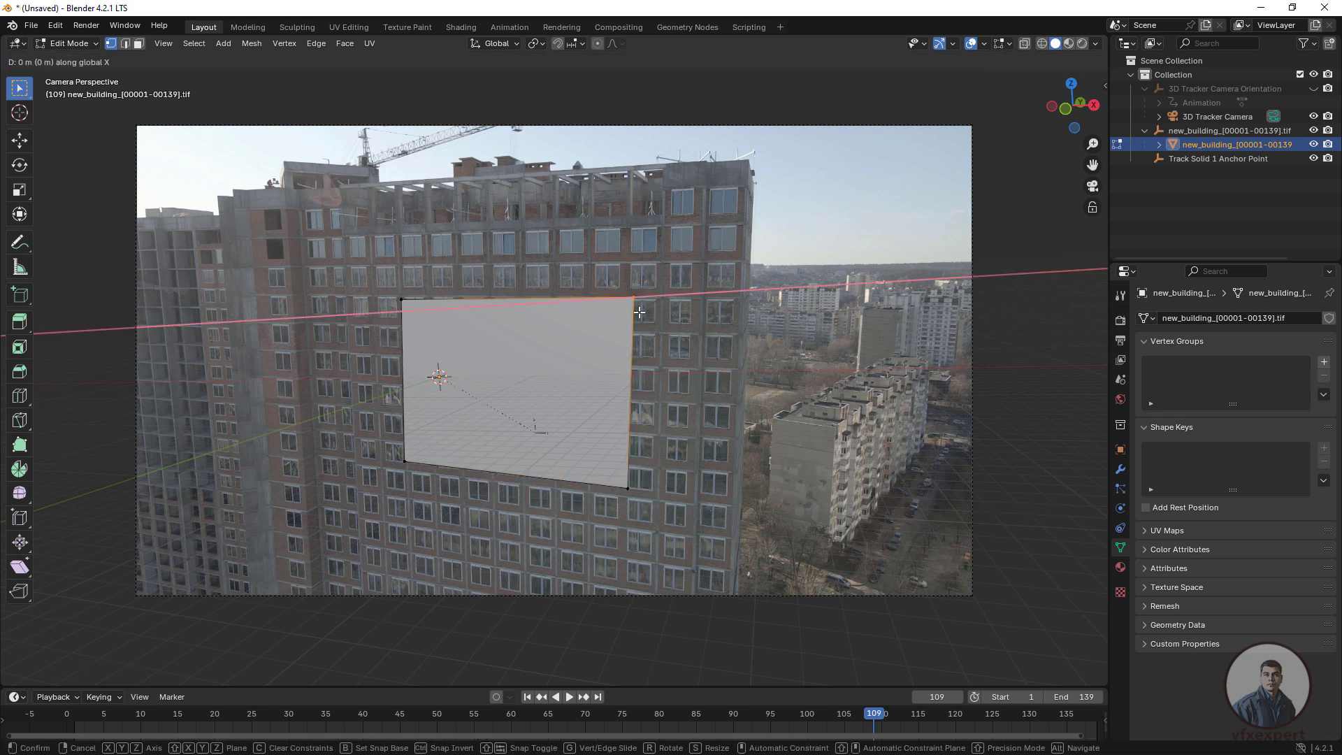
left_click(637, 326)
key("g")
key("z")
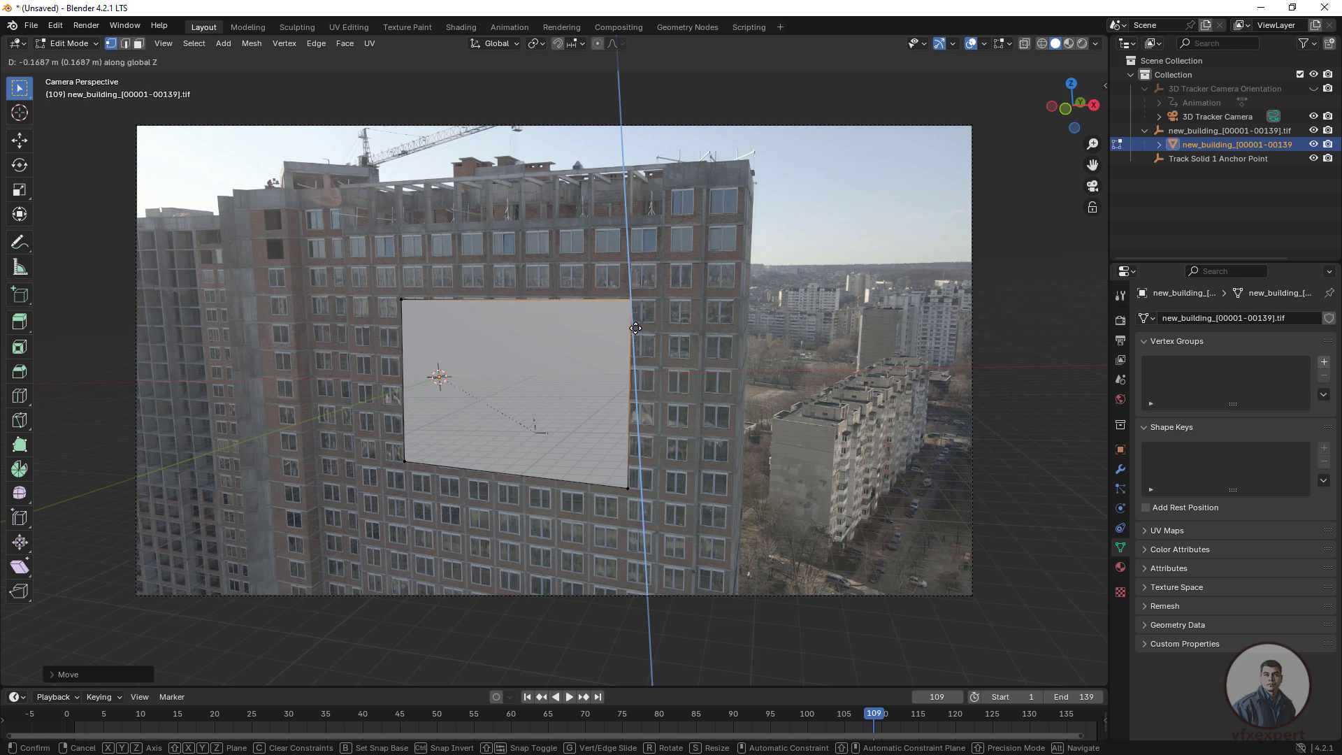
left_click(635, 329)
Adjust the top-left and top-right corner heights, then scrub the footage to check alignment
left_click(402, 299)
key("g")
key("z")
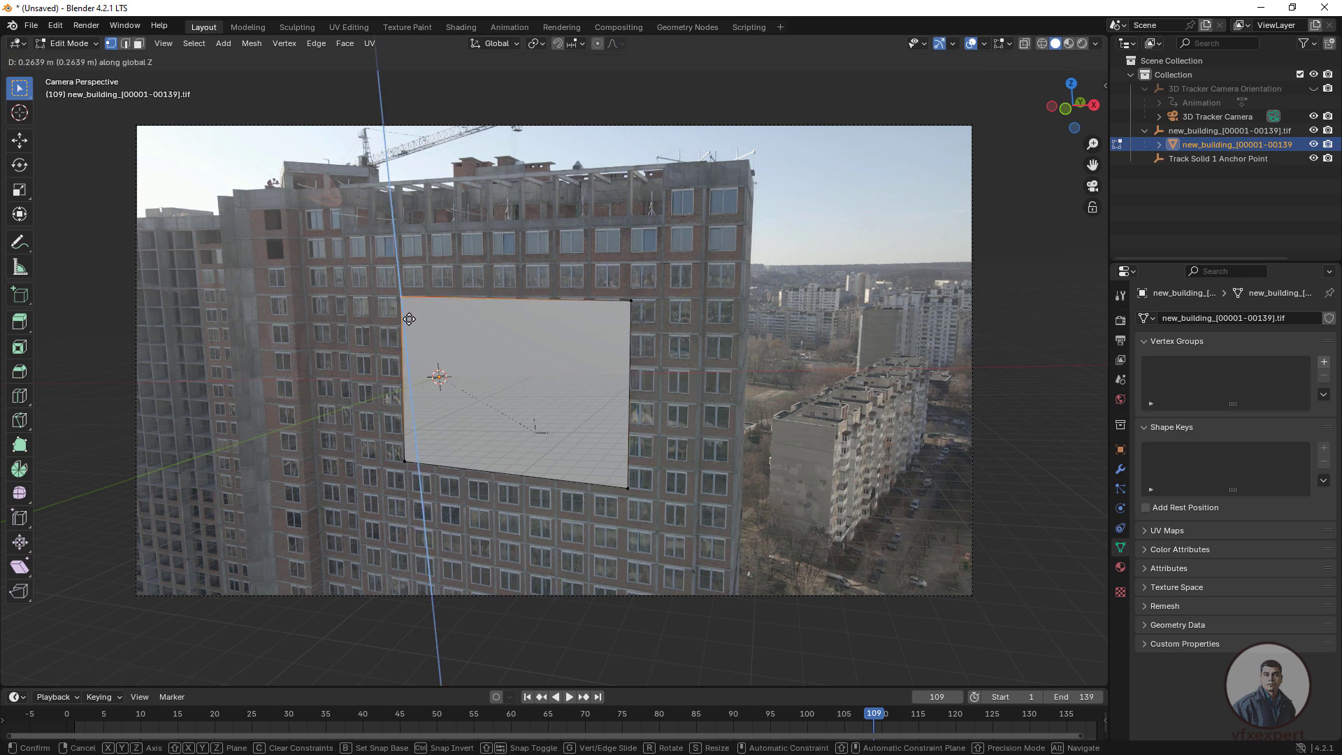
left_click(408, 320)
left_click(629, 304)
key("g")
key("z")
left_click(615, 366)
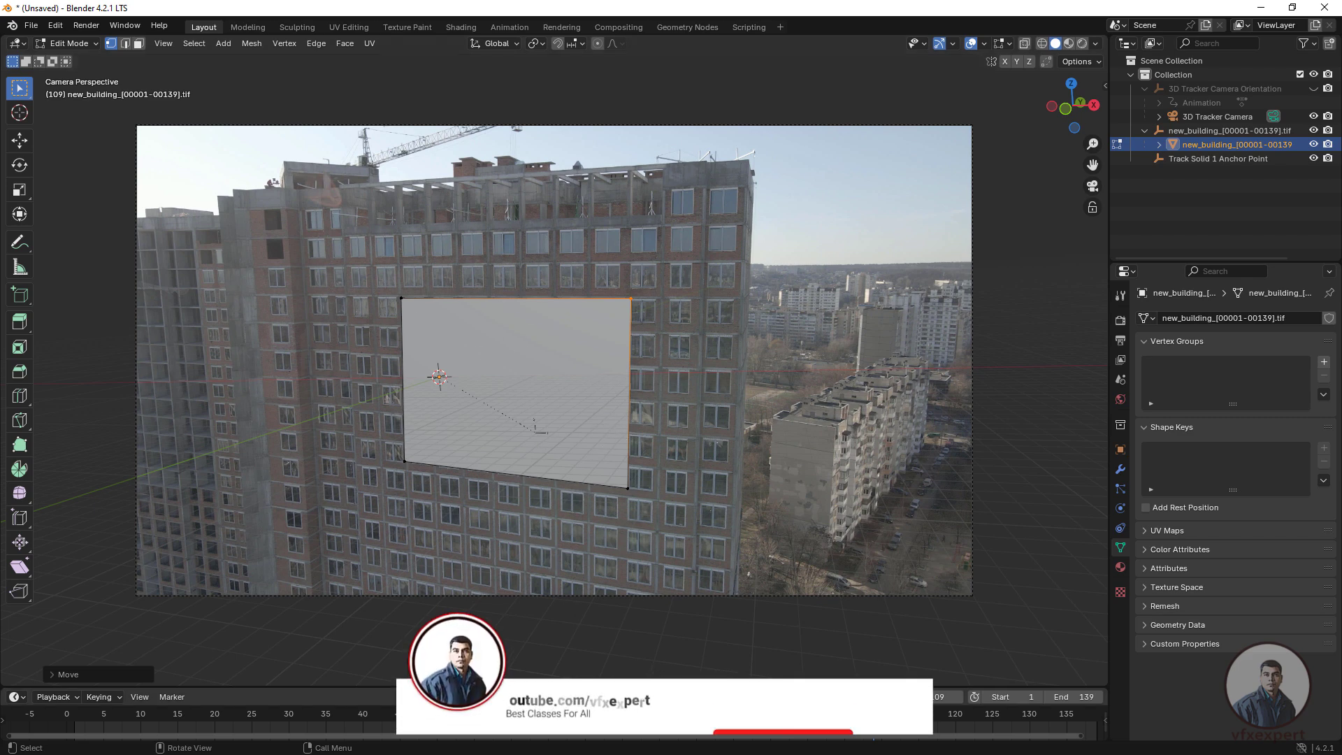
left_click_drag(873, 720, 918, 717)
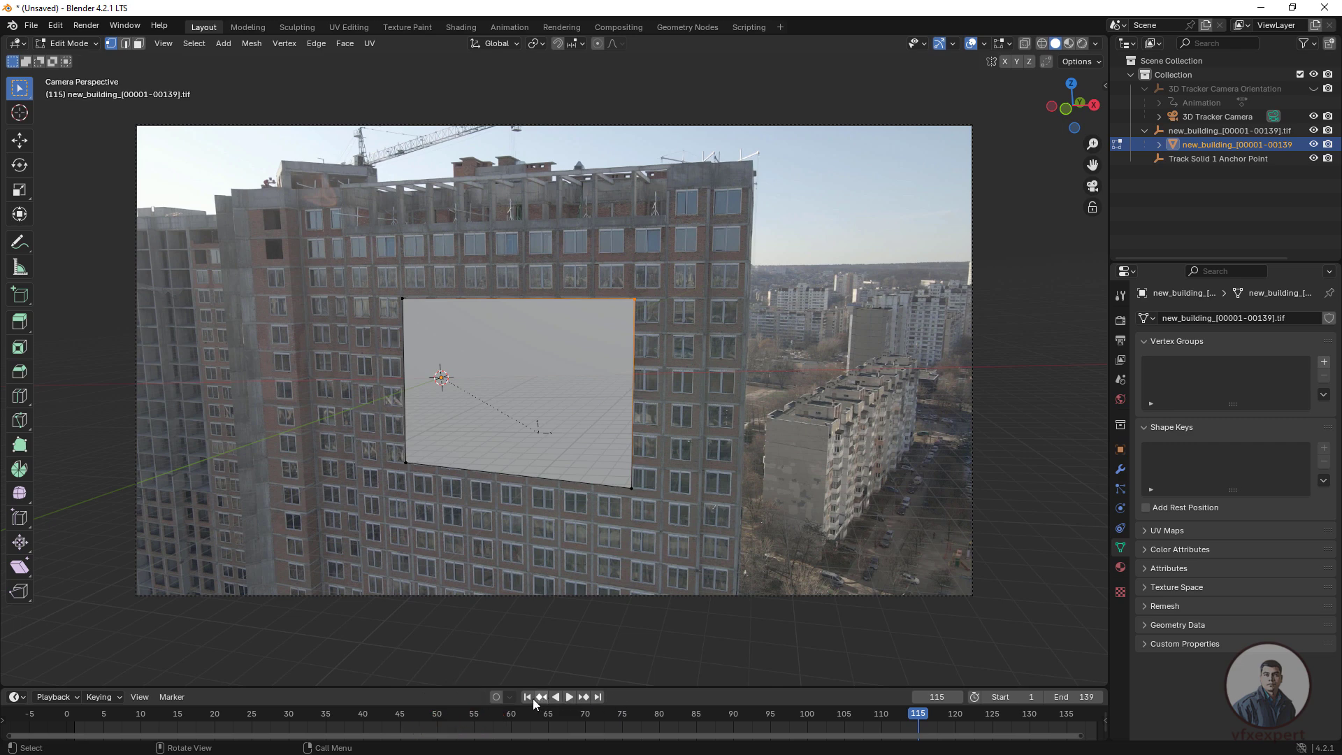
Play and scrub the tracked footage from the first frame to check the plane's fit
left_click(529, 697)
left_click(567, 697)
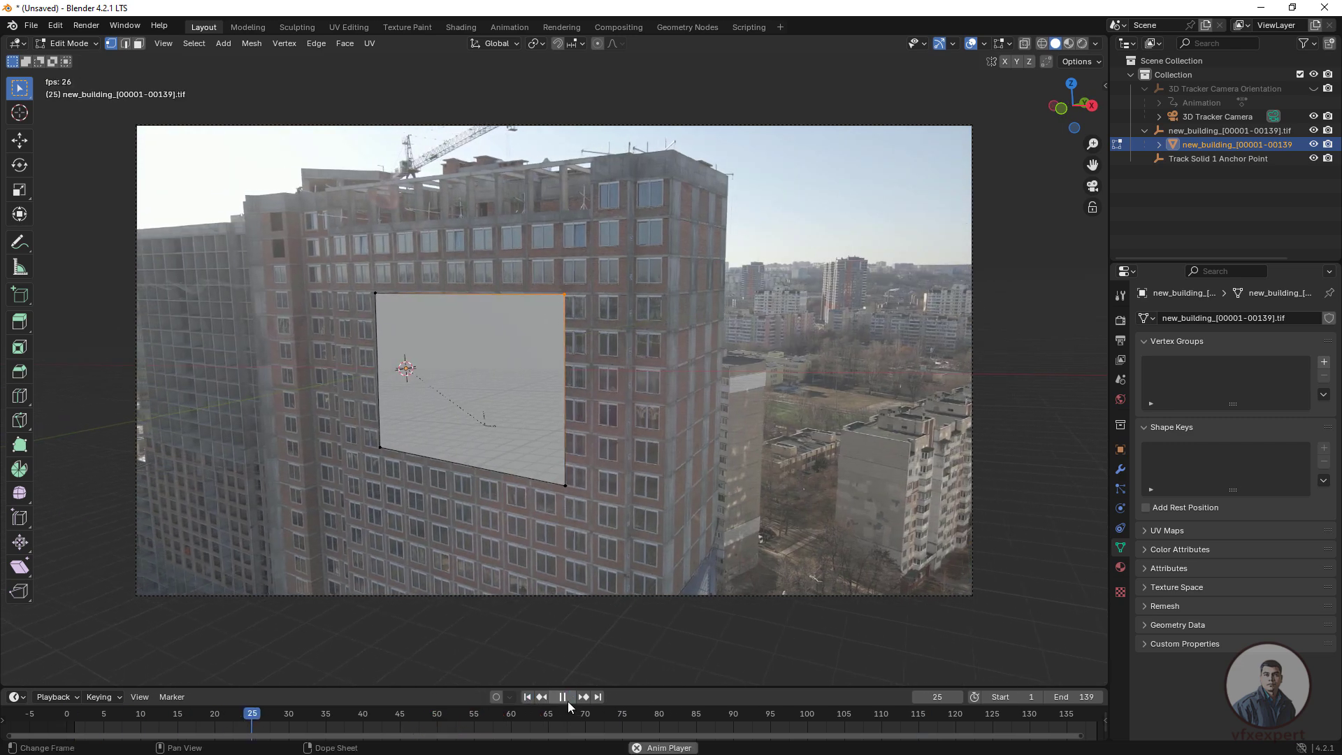
left_click(556, 697)
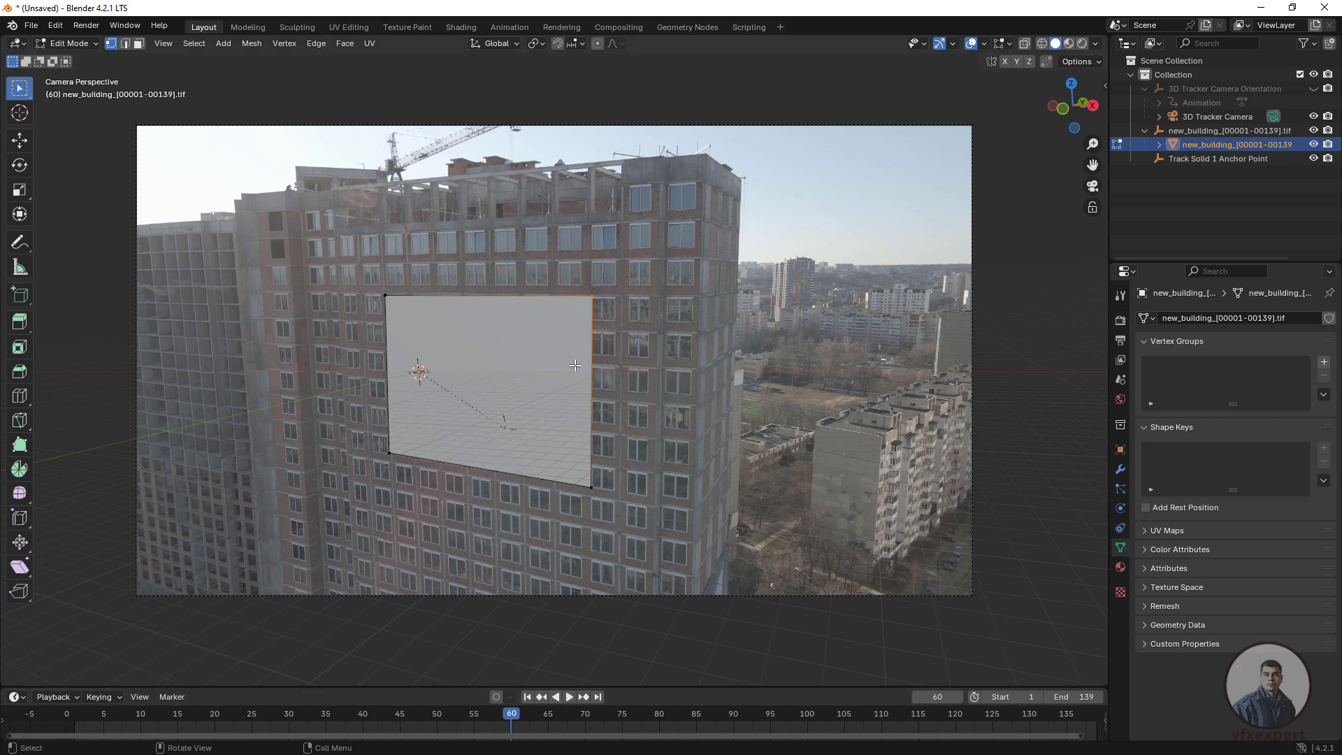
left_click_drag(519, 718, 678, 694)
left_click(556, 697)
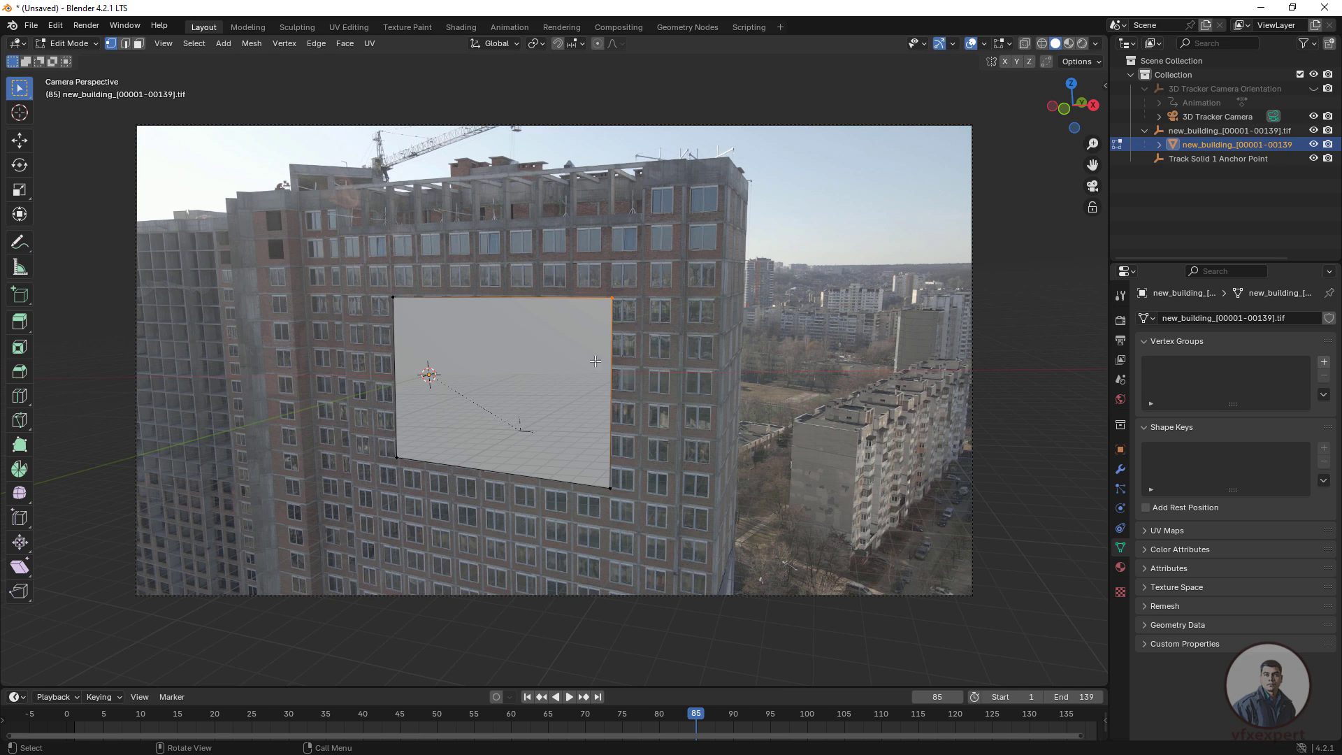
Orbit around the image plane and return to Object Mode at frame 109 with nothing selected
left_click_drag(595, 361, 506, 548)
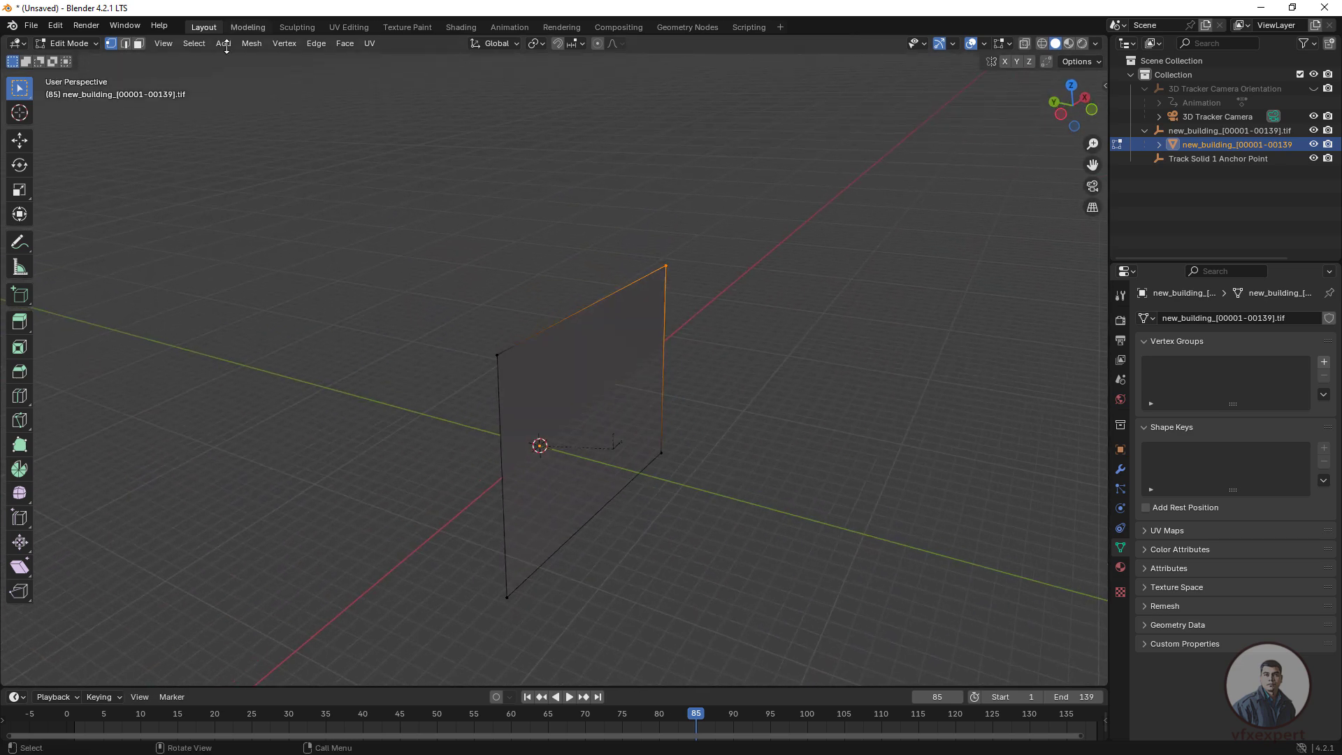
right_click(539, 458)
key("Escape")
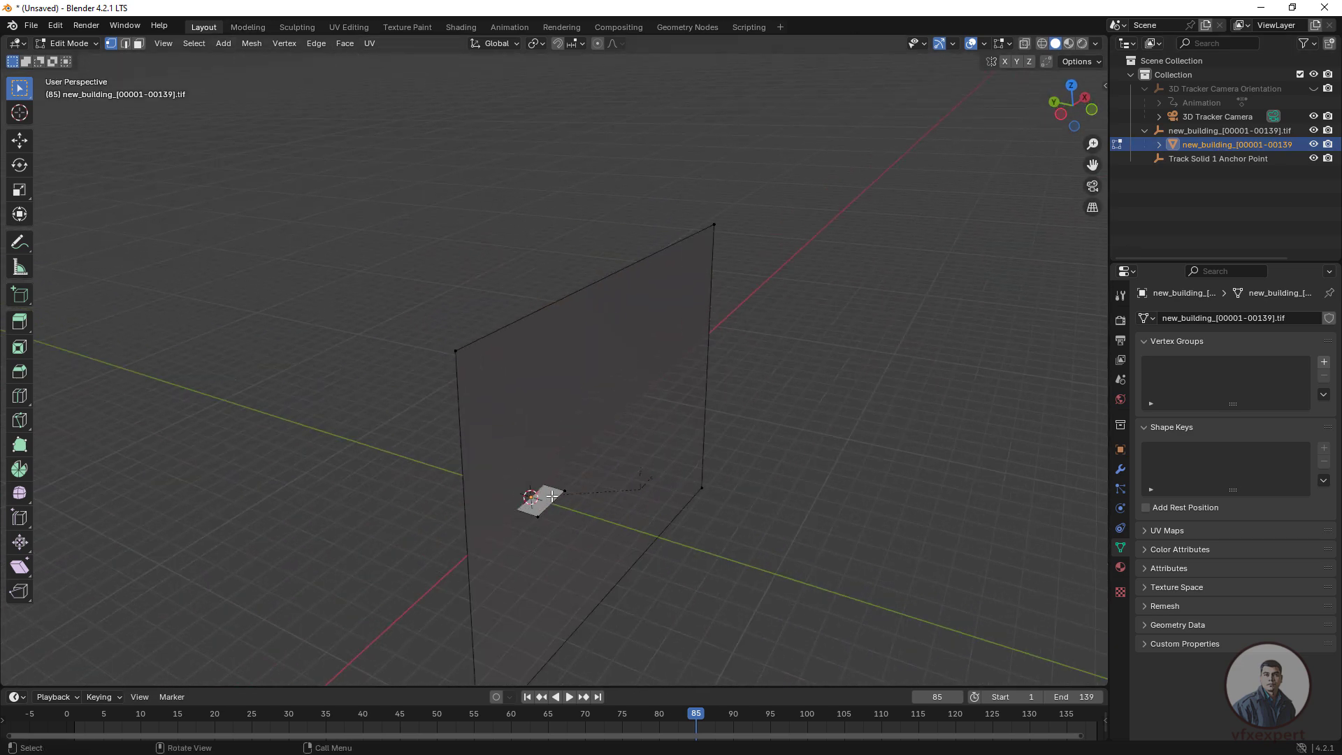
key("Tab")
scroll(538, 459, "up", 5)
key("alt+a")
key("Tab")
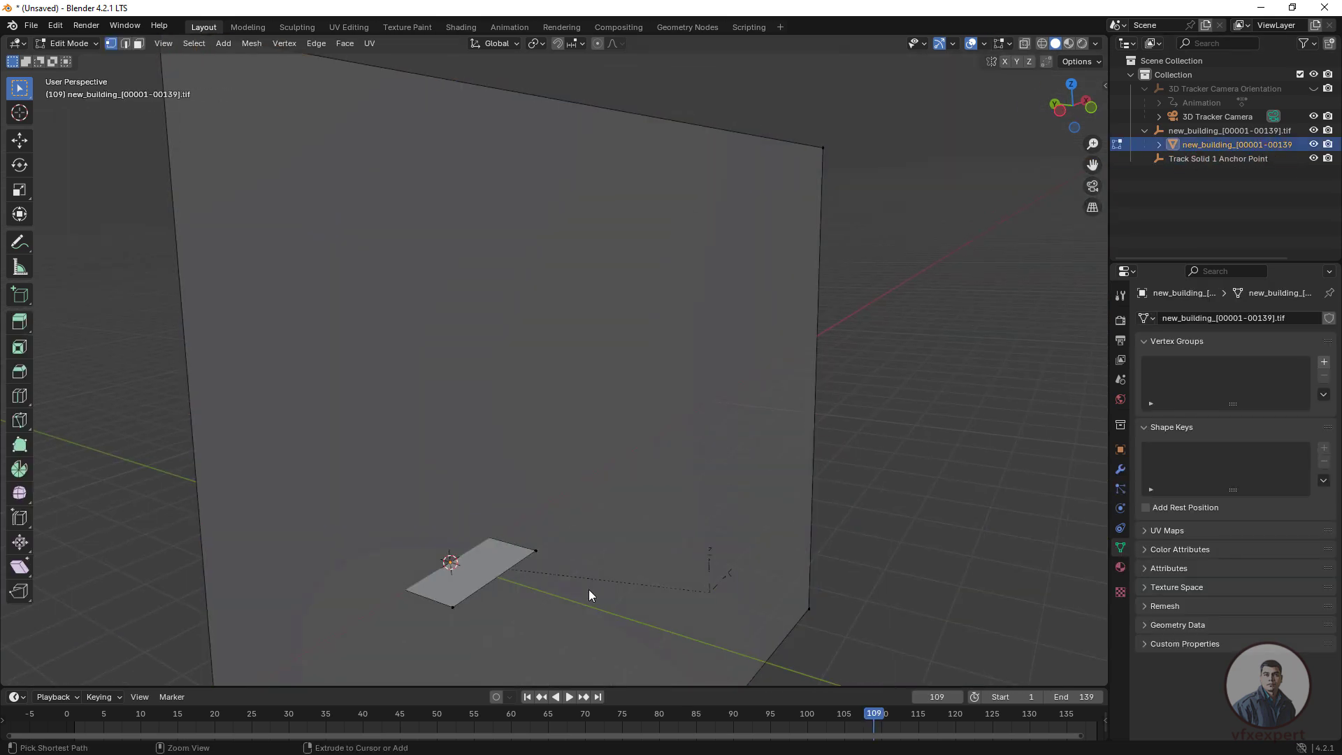
key("Tab")
scroll(589, 589, "down", 4)
left_click(187, 43)
mouse_move(215, 56)
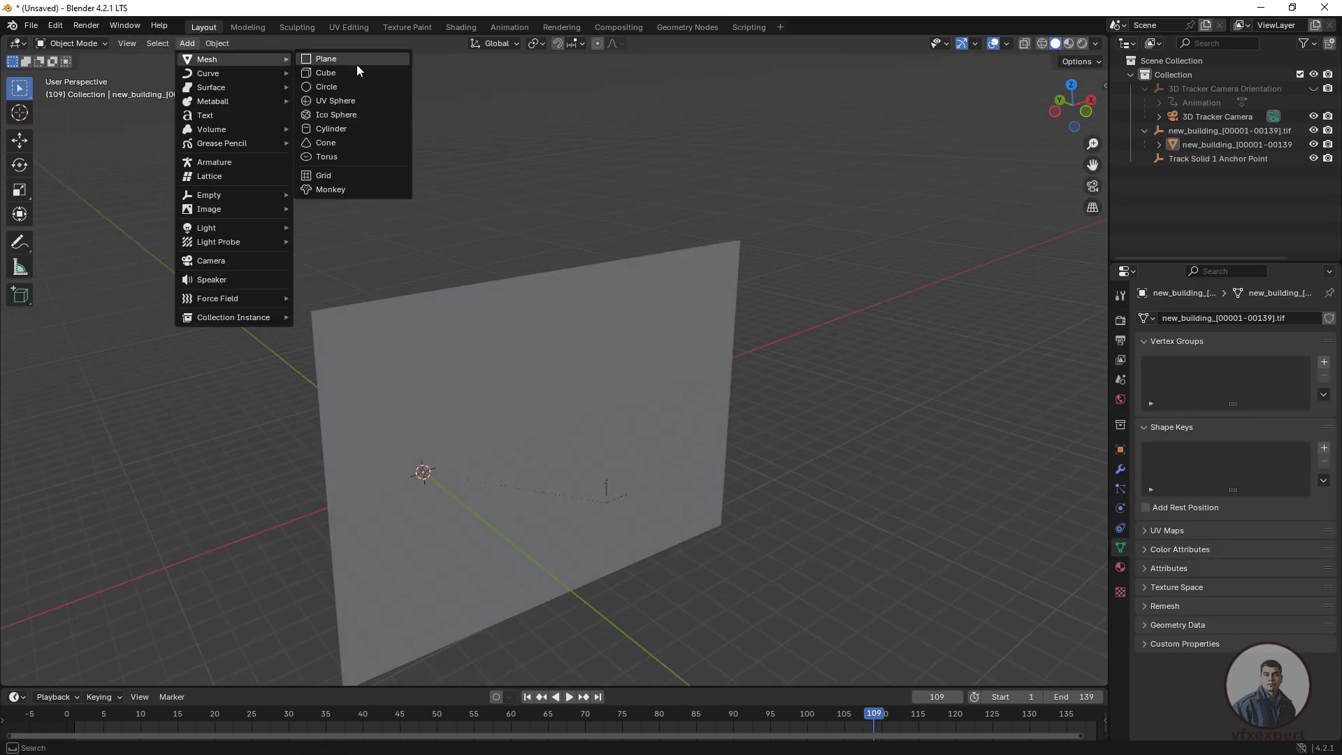
Add a Suzanne monkey, view it through the tracked camera, scale it to about 7.29, and play back
left_click(337, 191)
left_click_drag(407, 524, 603, 495)
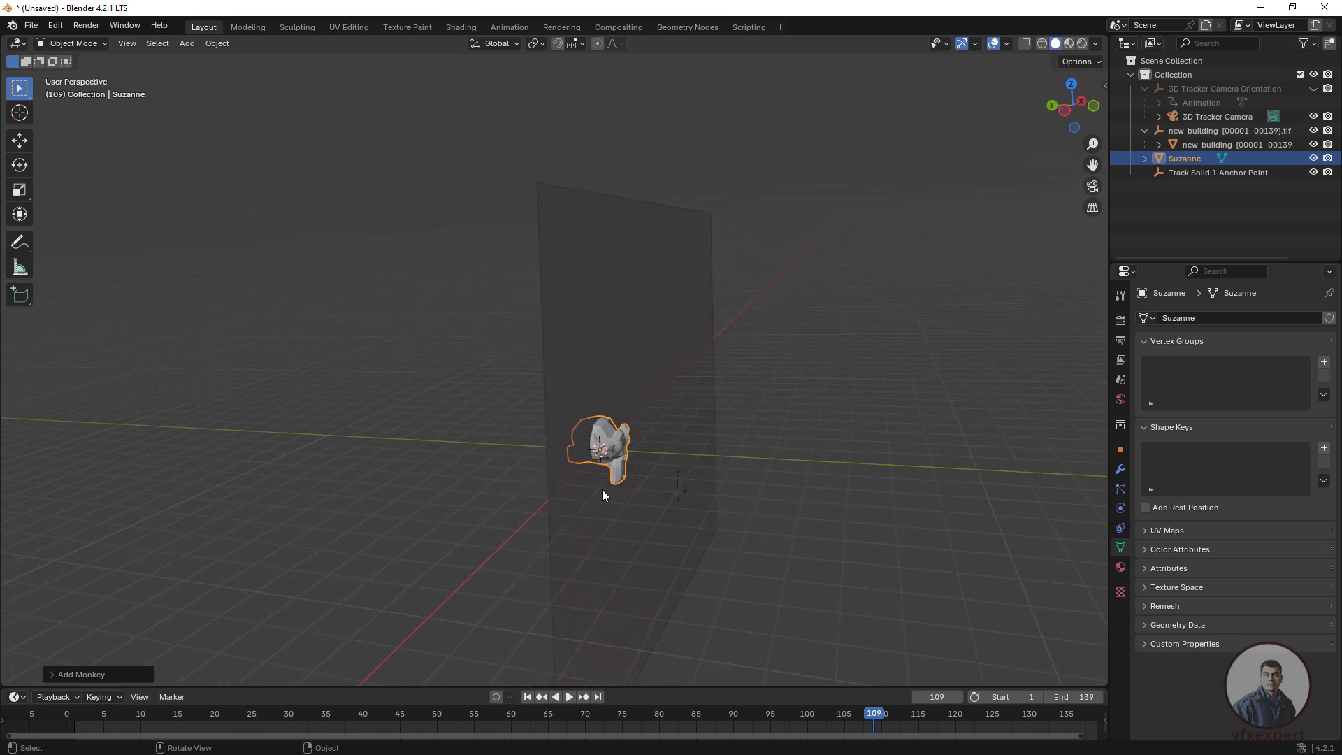
left_click(1091, 187)
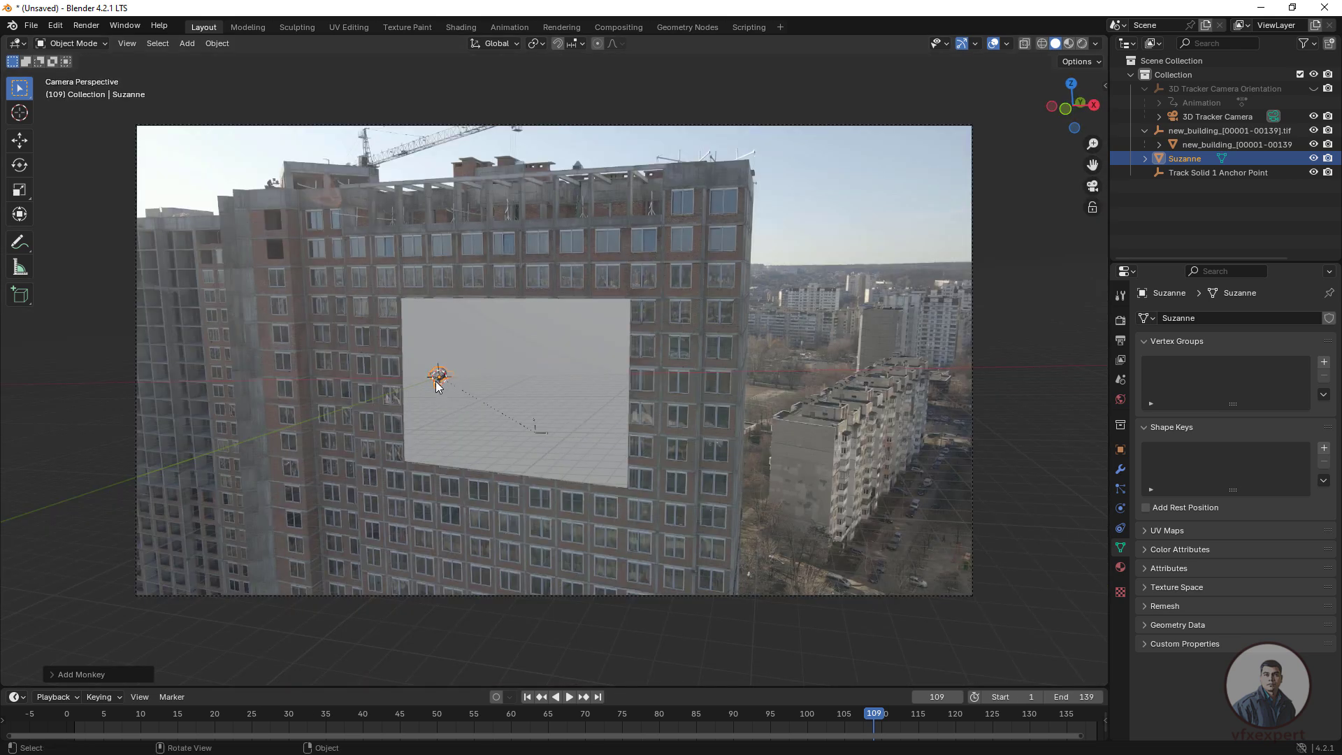
key("s")
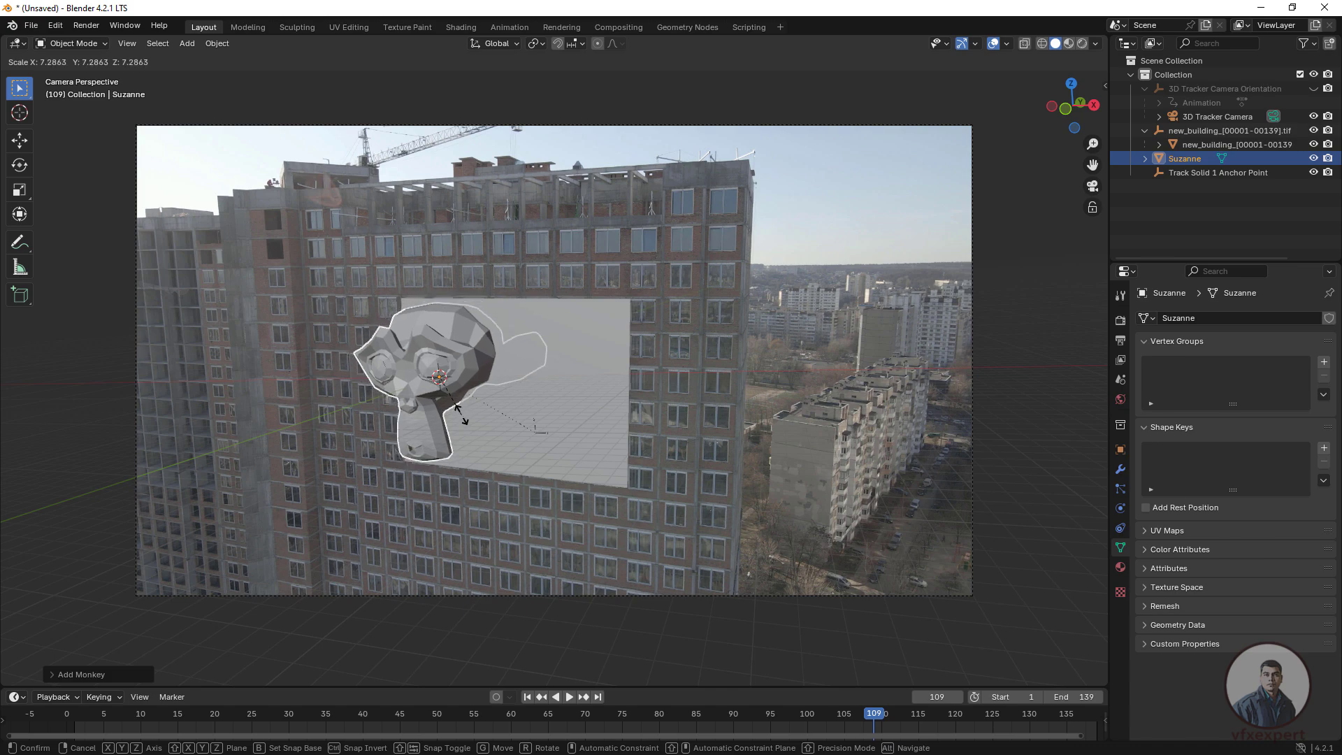
left_click(460, 418)
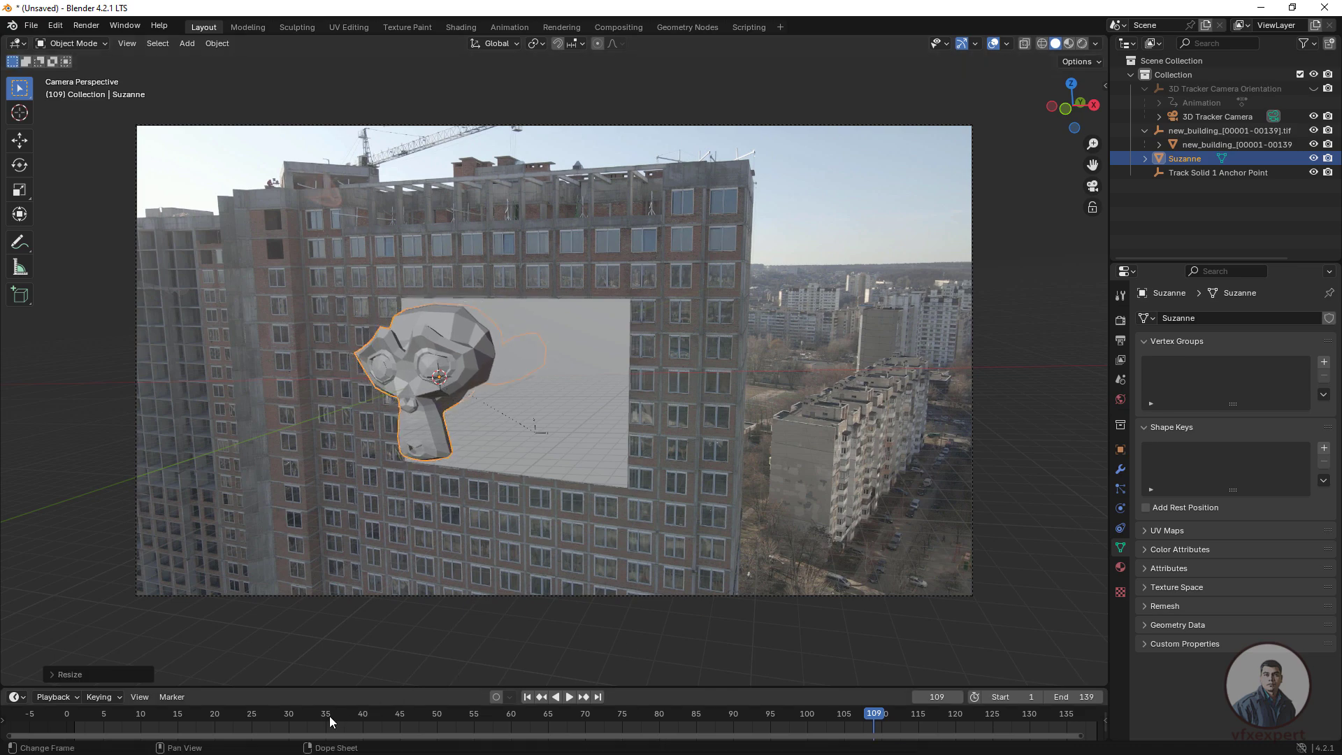
key("space")
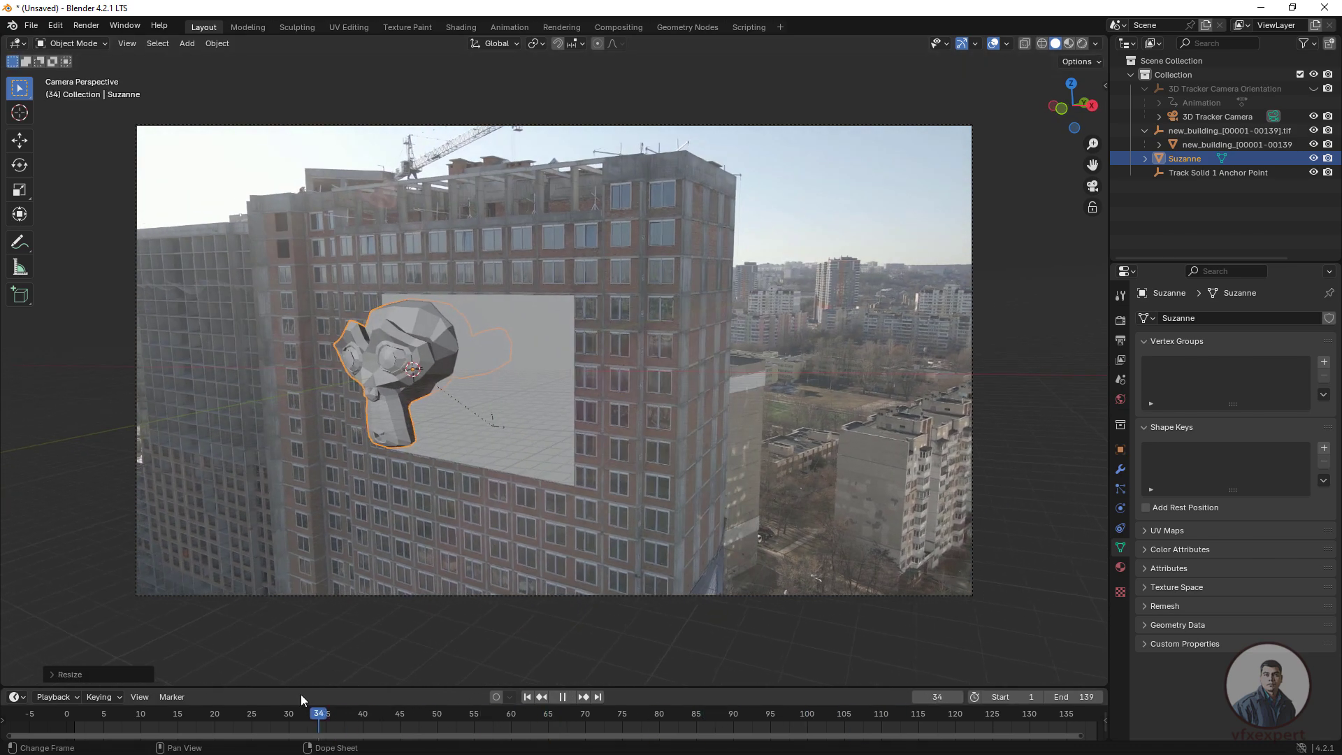
key("Escape")
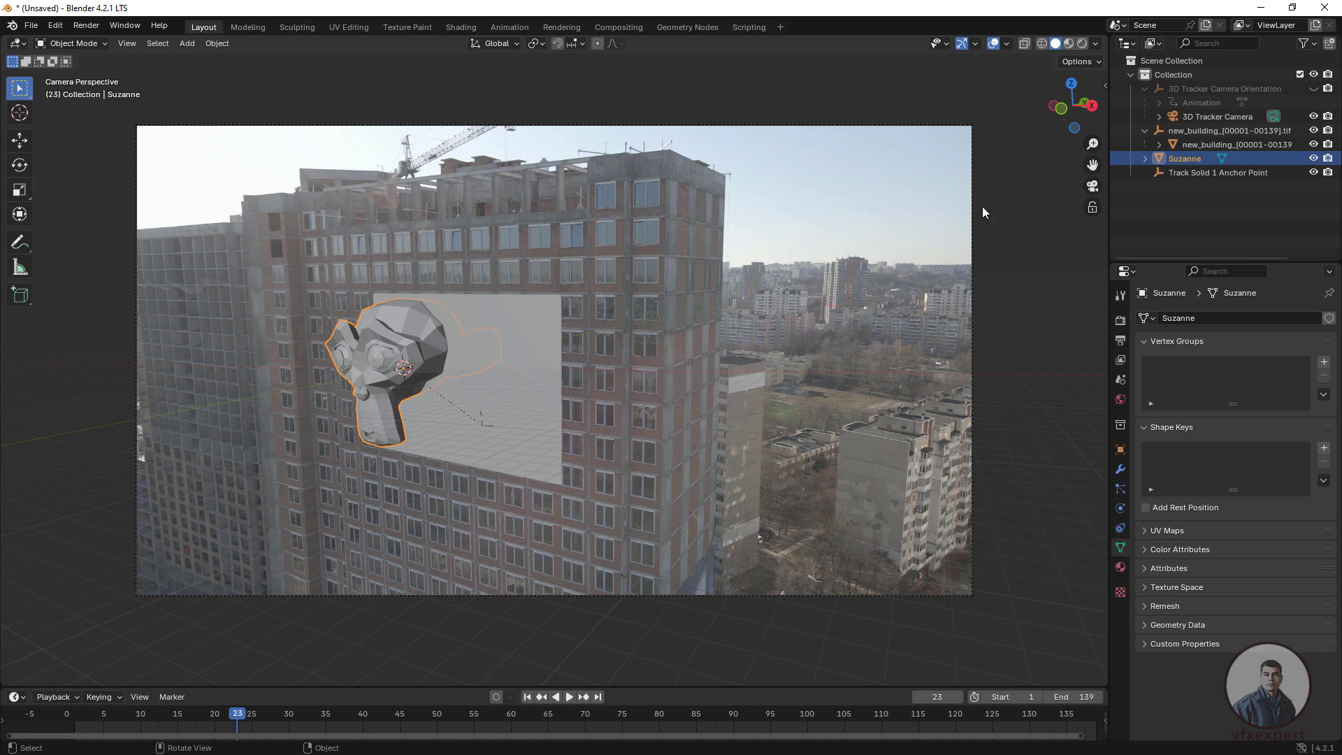
In Left Ortho view, offset Suzanne's mesh -2 m along Y and tilt it
left_click(1092, 186)
scroll(666, 476, "up", 5)
mouse_move(666, 476)
left_mouse_down()
mouse_move(647, 484)
mouse_move(674, 453)
mouse_move(671, 489)
mouse_move(673, 476)
left_mouse_up()
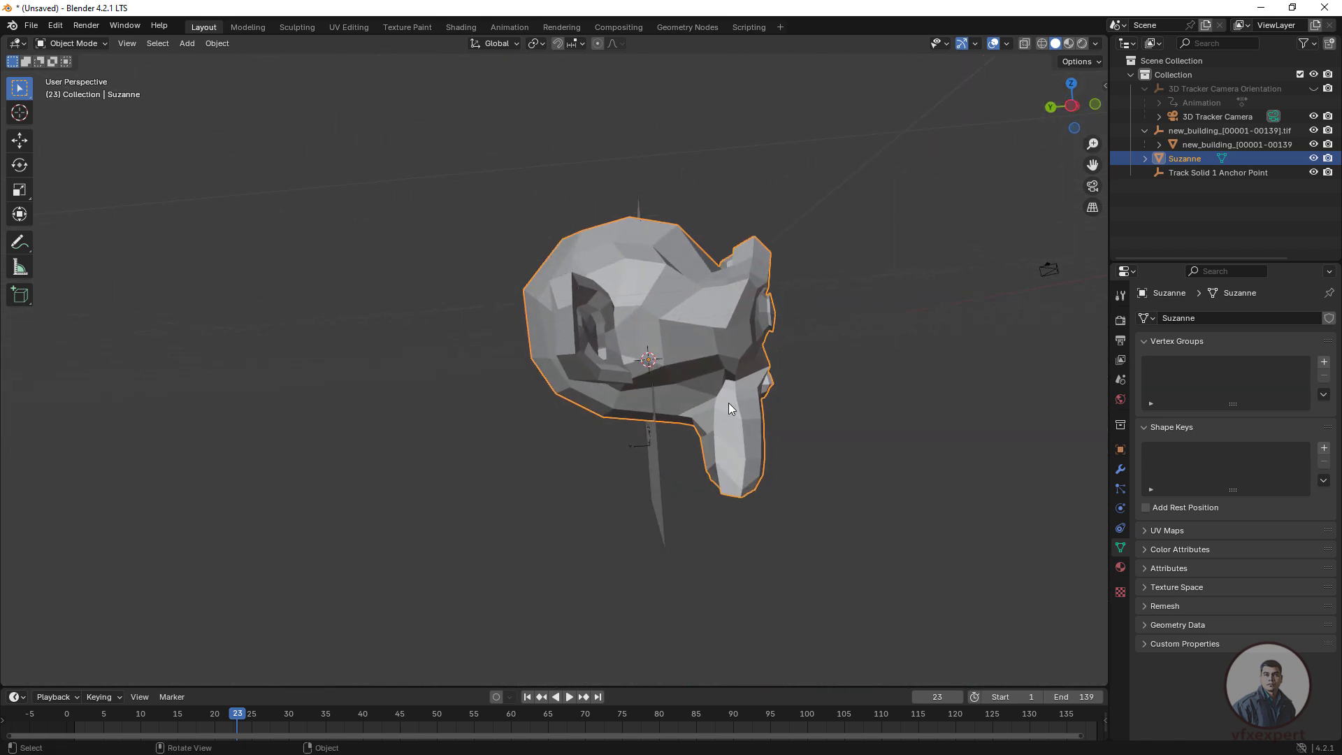
left_click(1070, 106)
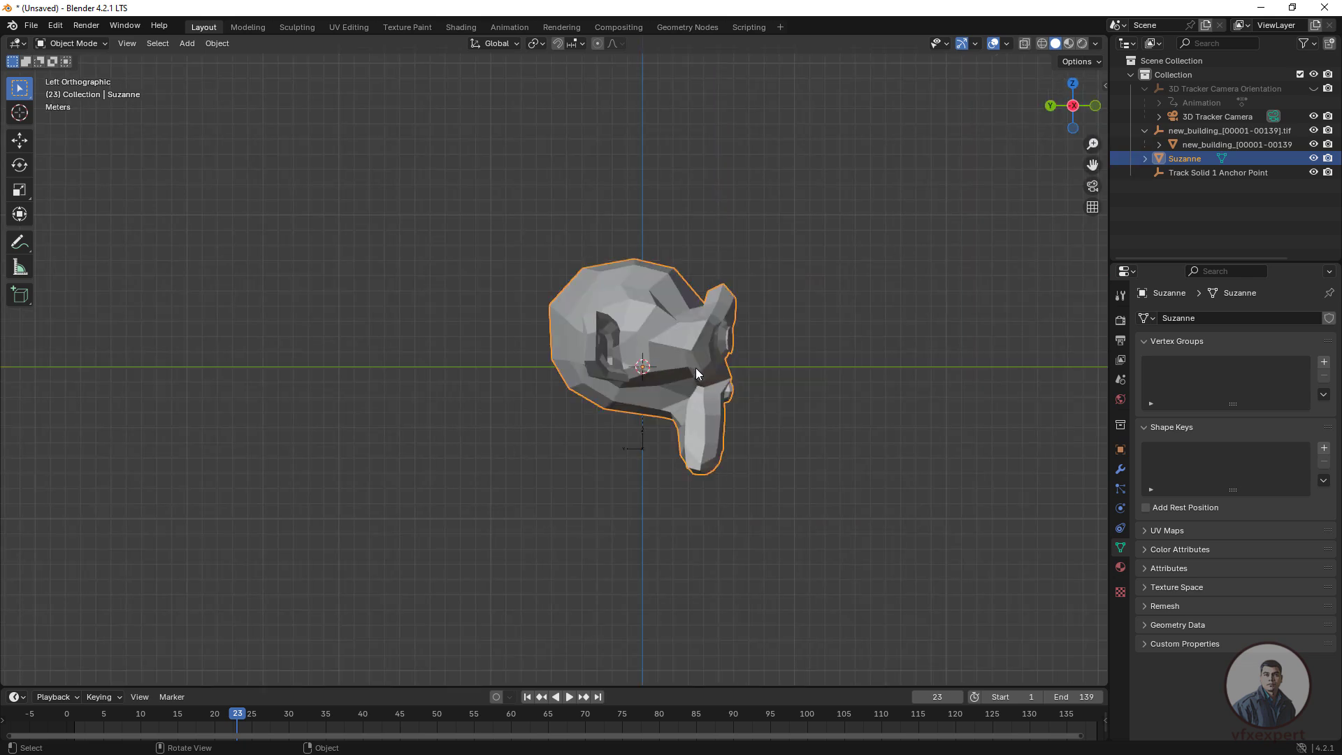
key("Tab")
type("gy")
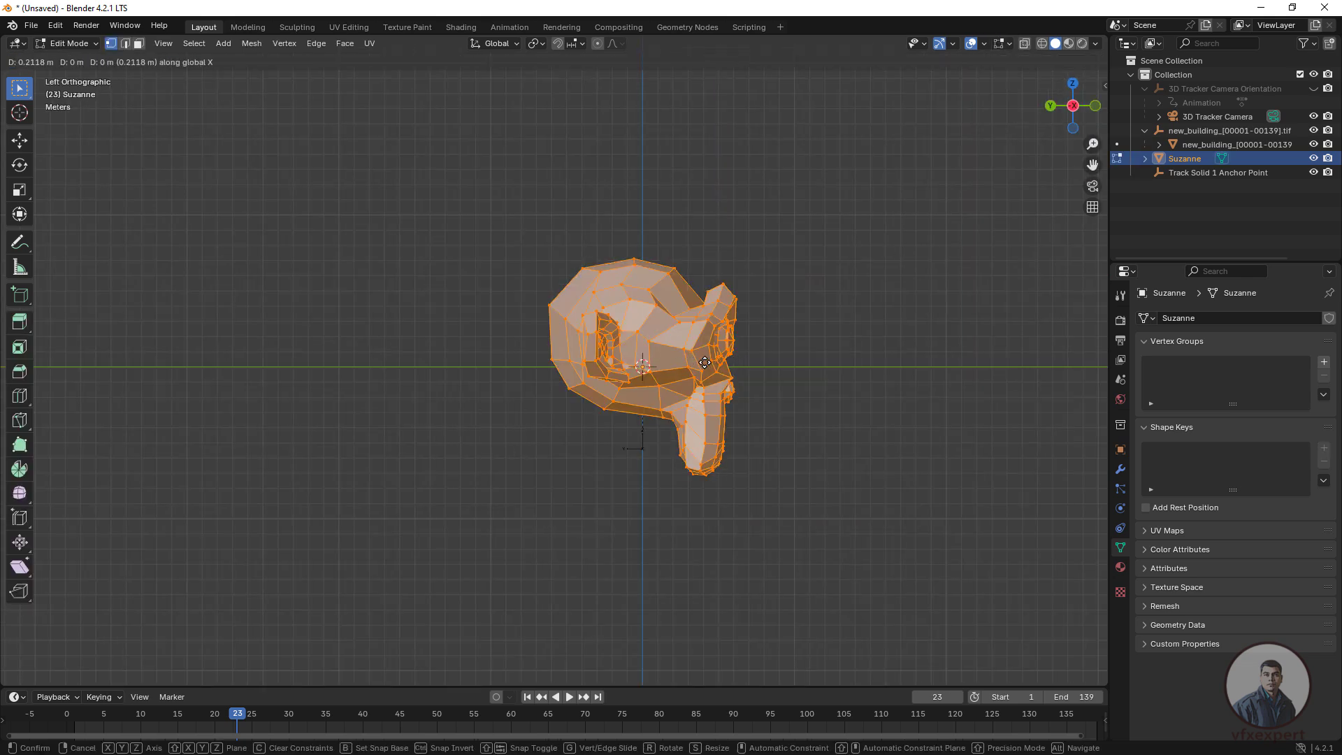
type("-2")
key("Return")
key("Tab")
key("r")
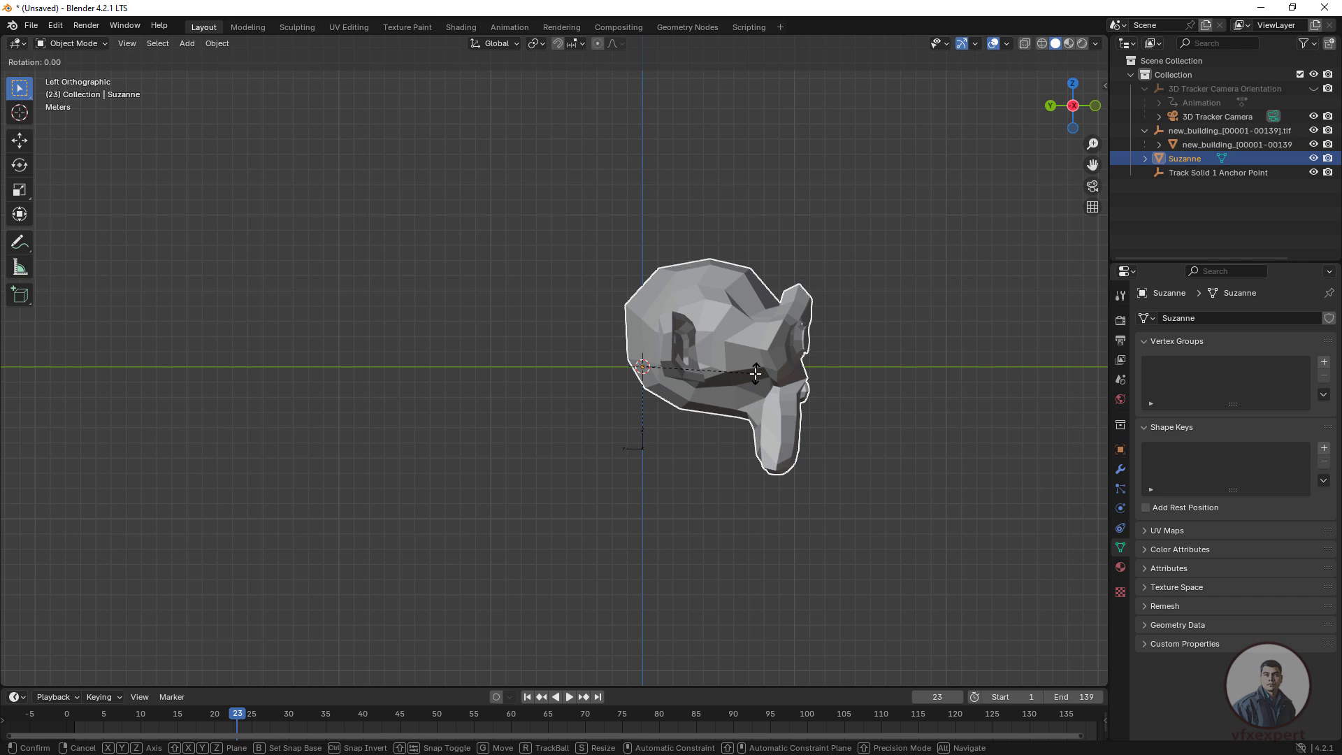
left_click(712, 483)
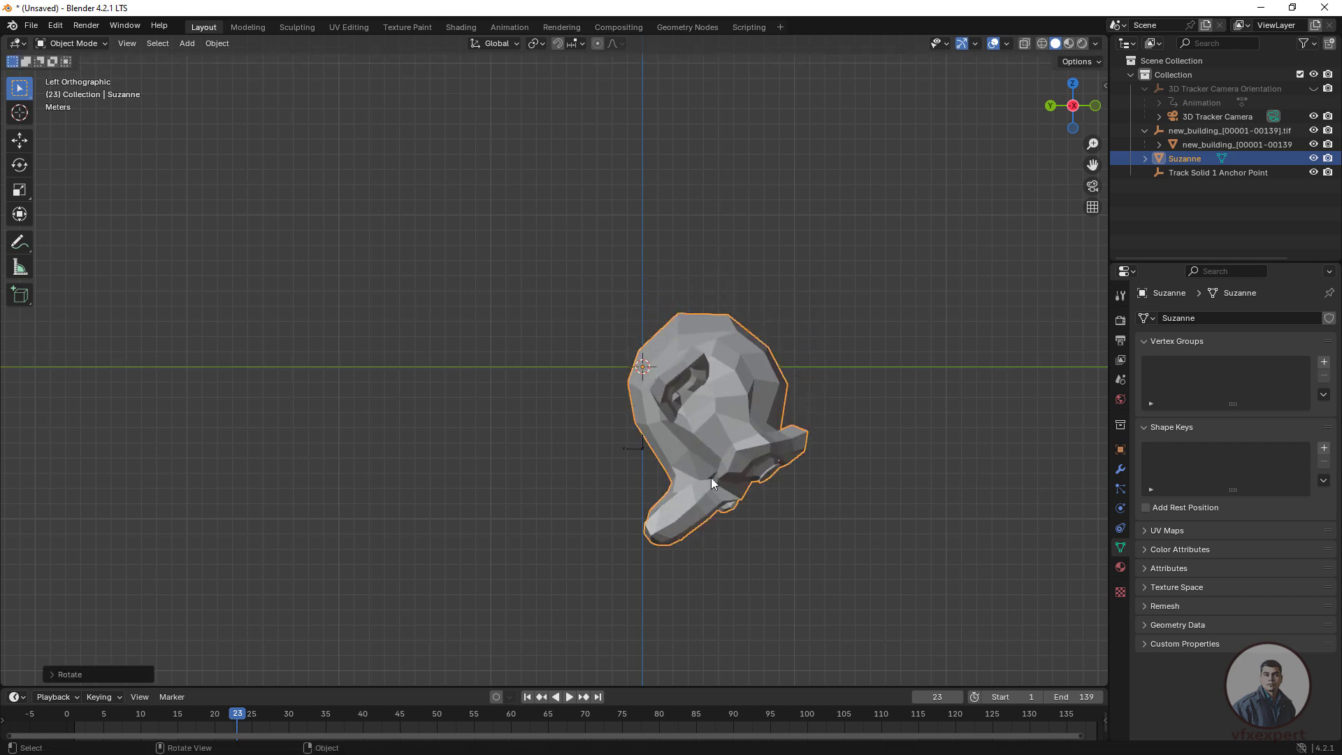
Move Suzanne over the building in camera view and hide the new_building image plane
key("KP_0")
key("g")
left_click(448, 348)
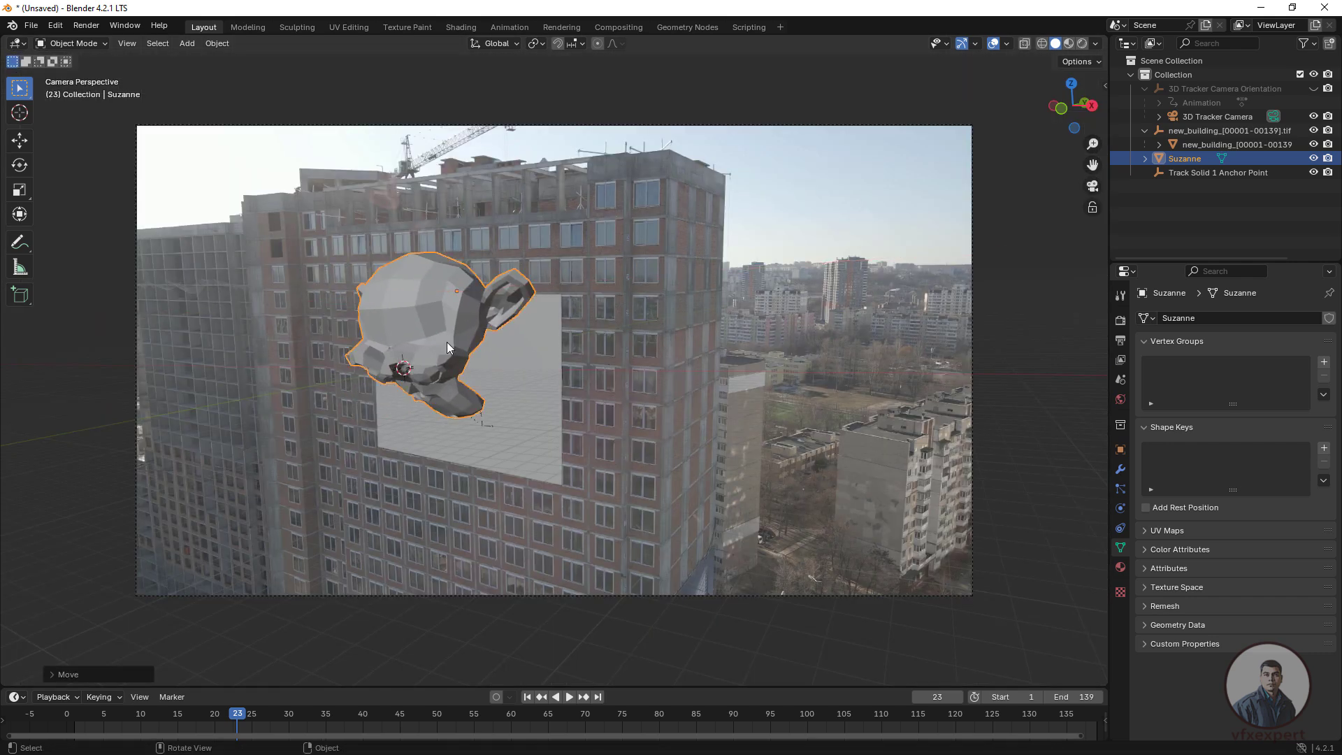
left_click(551, 400)
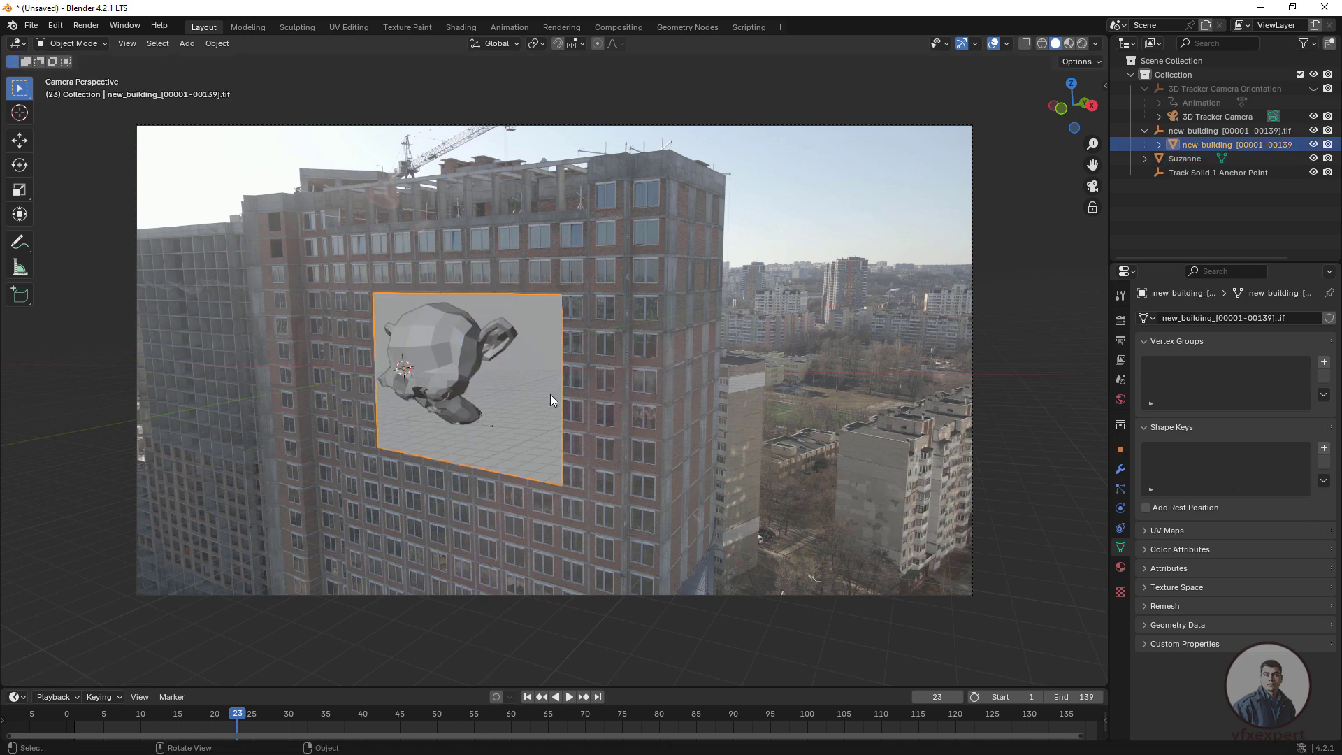
left_click(1313, 144)
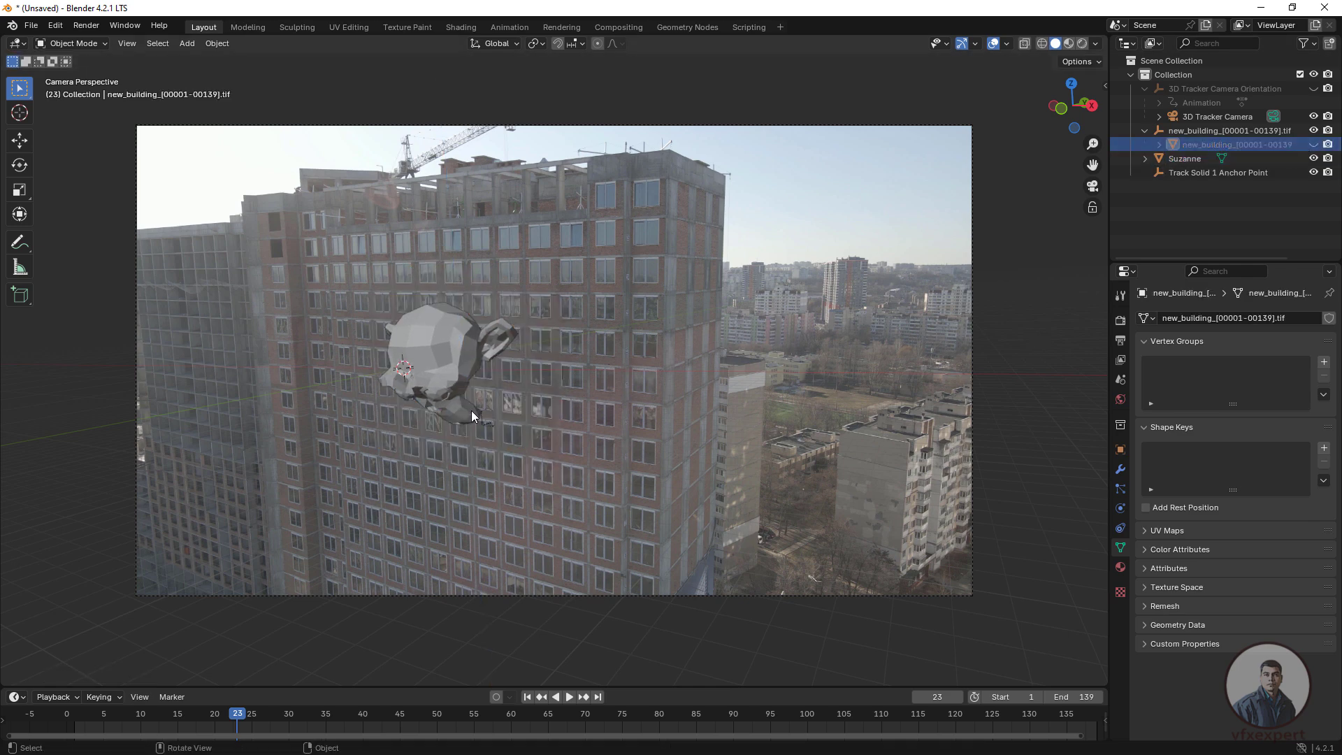
scroll(392, 489, "up", 1)
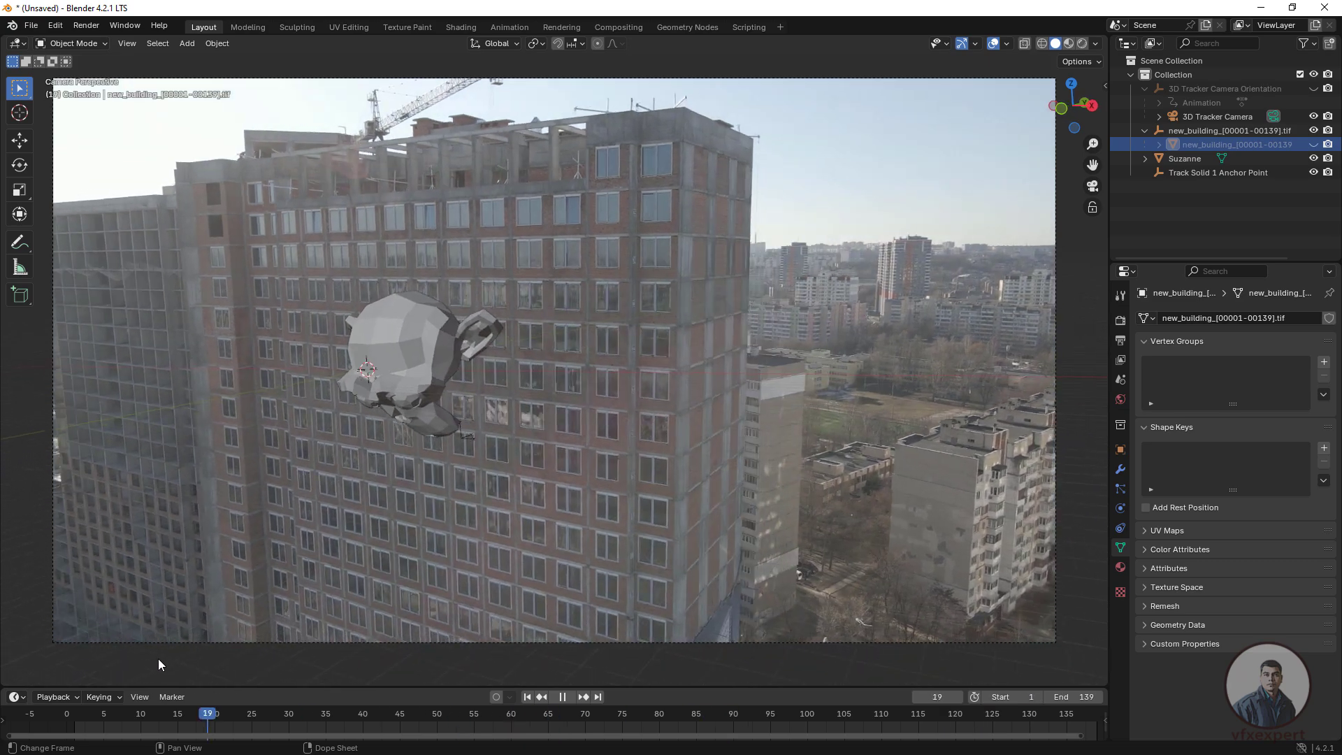
Play the composite from the start, unhide the new_building image plane, and replay, pausing at frame 111
left_click_drag(63, 713, 238, 713)
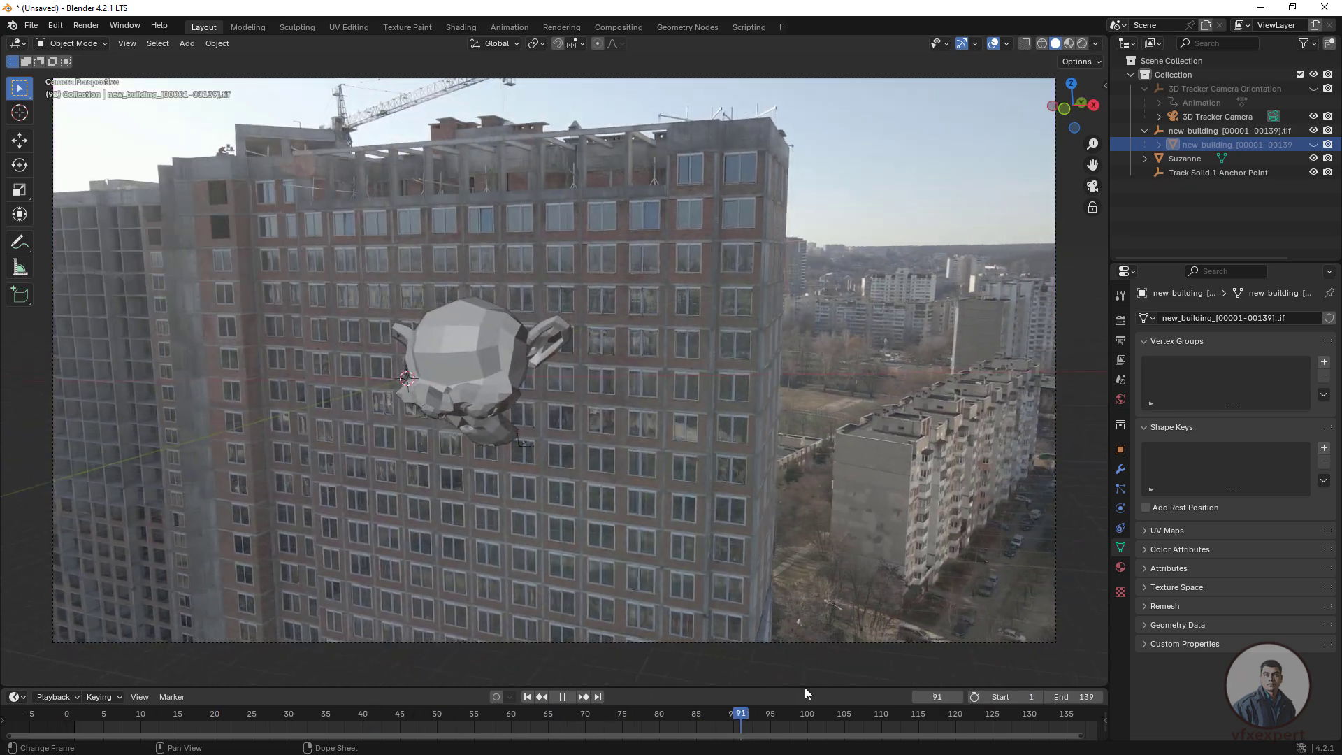
key("space")
left_click(526, 696)
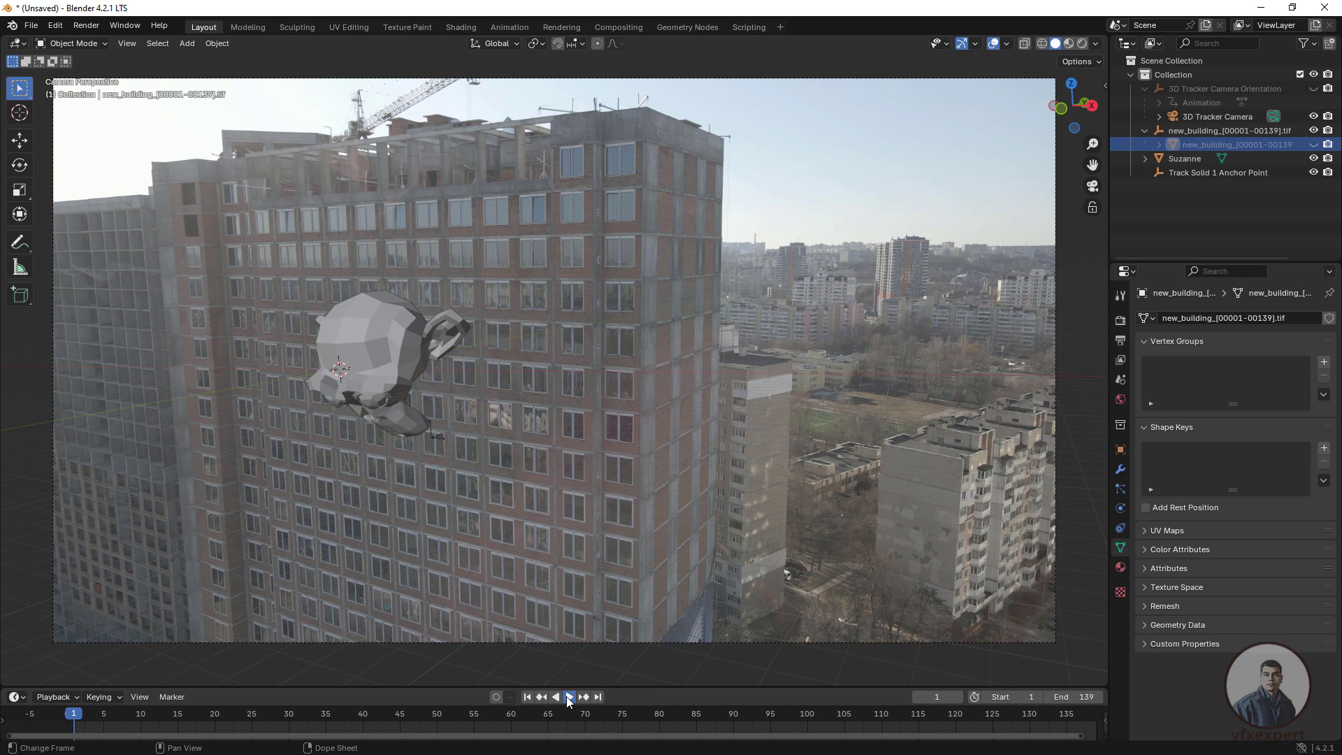
left_click(566, 696)
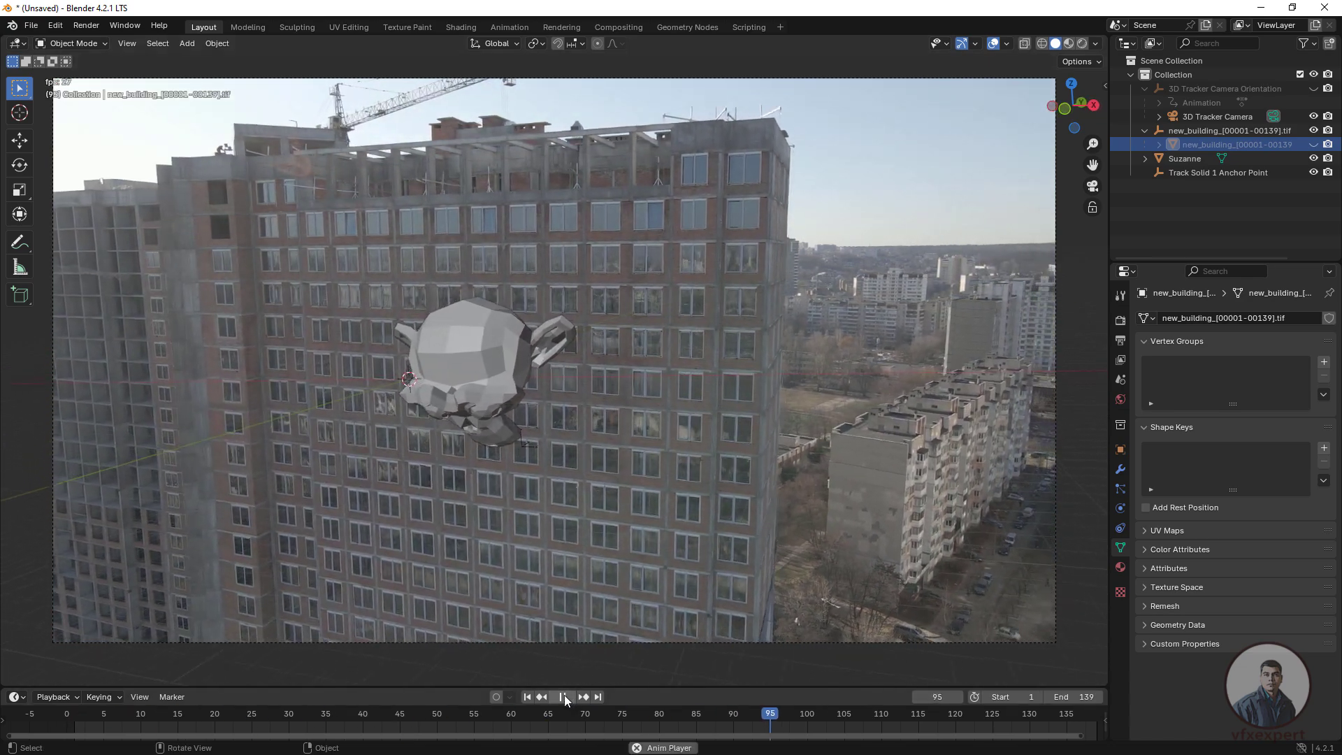
left_click(564, 696)
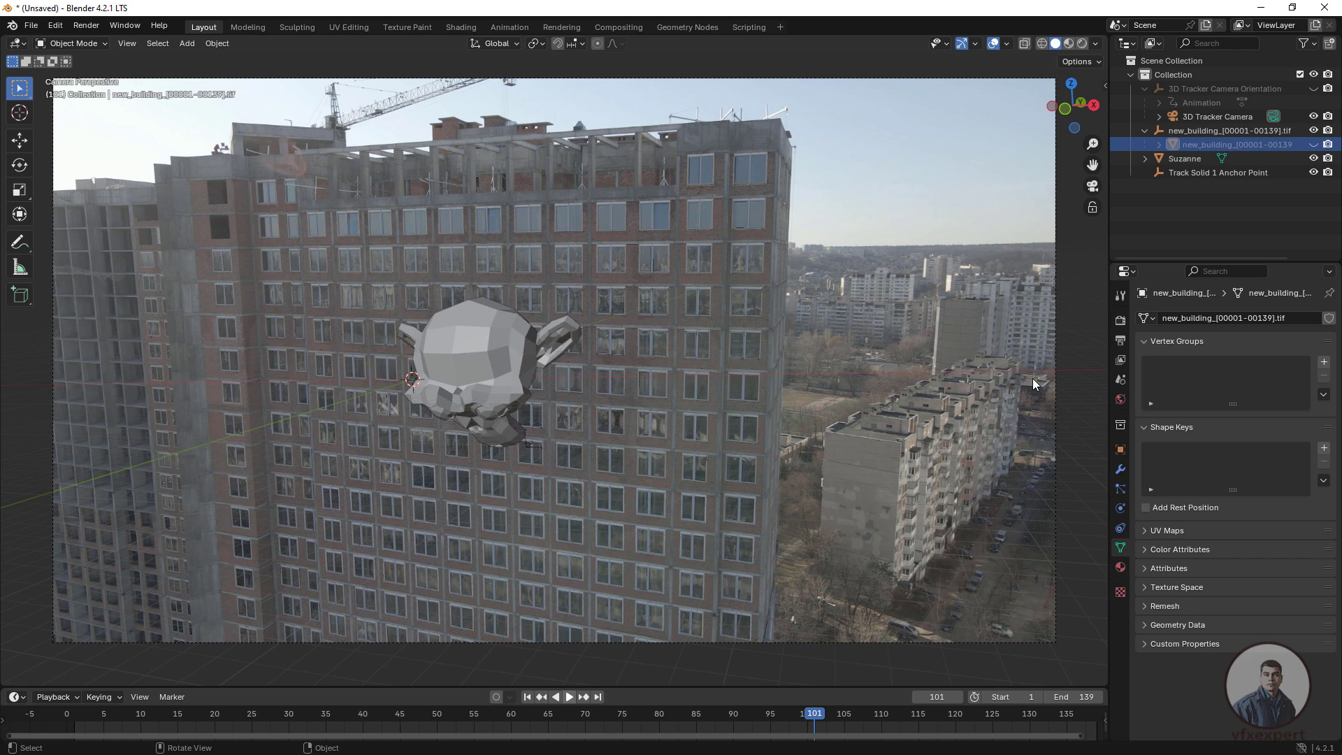
left_click(1314, 145)
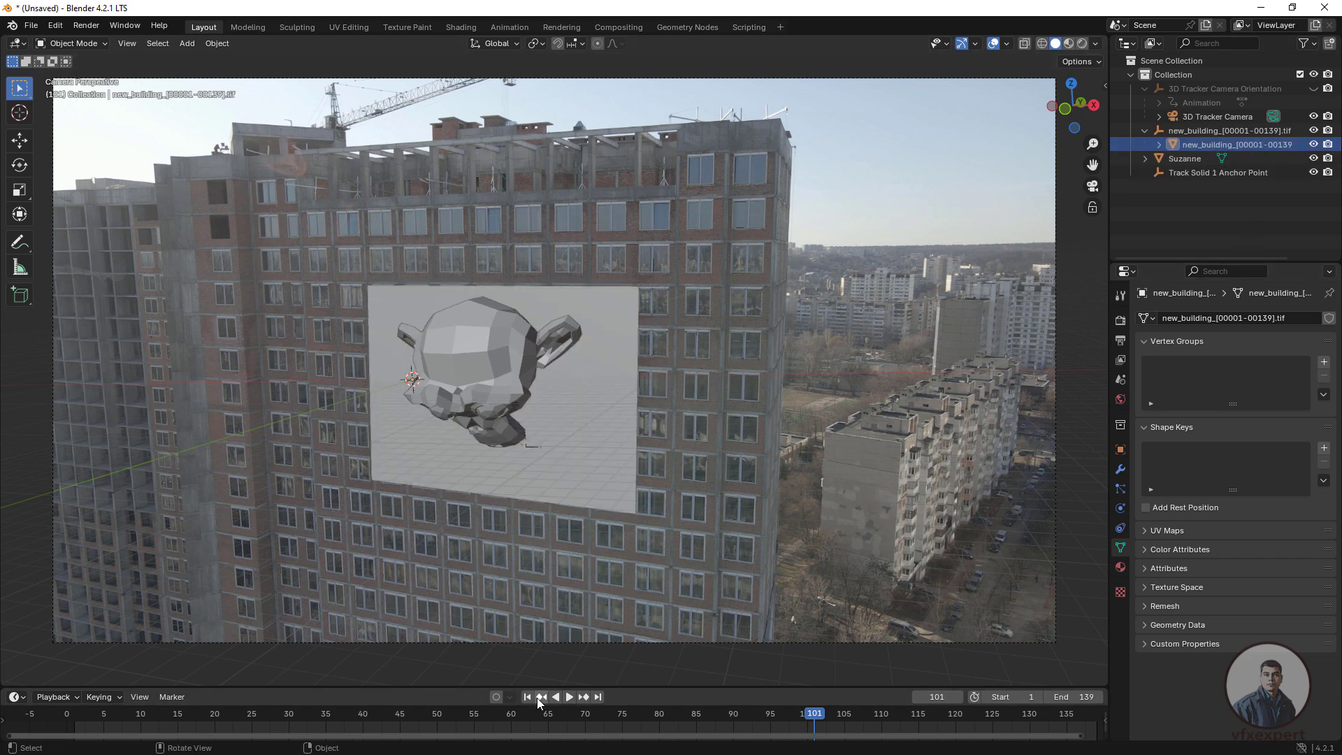
left_click(528, 697)
left_click(568, 697)
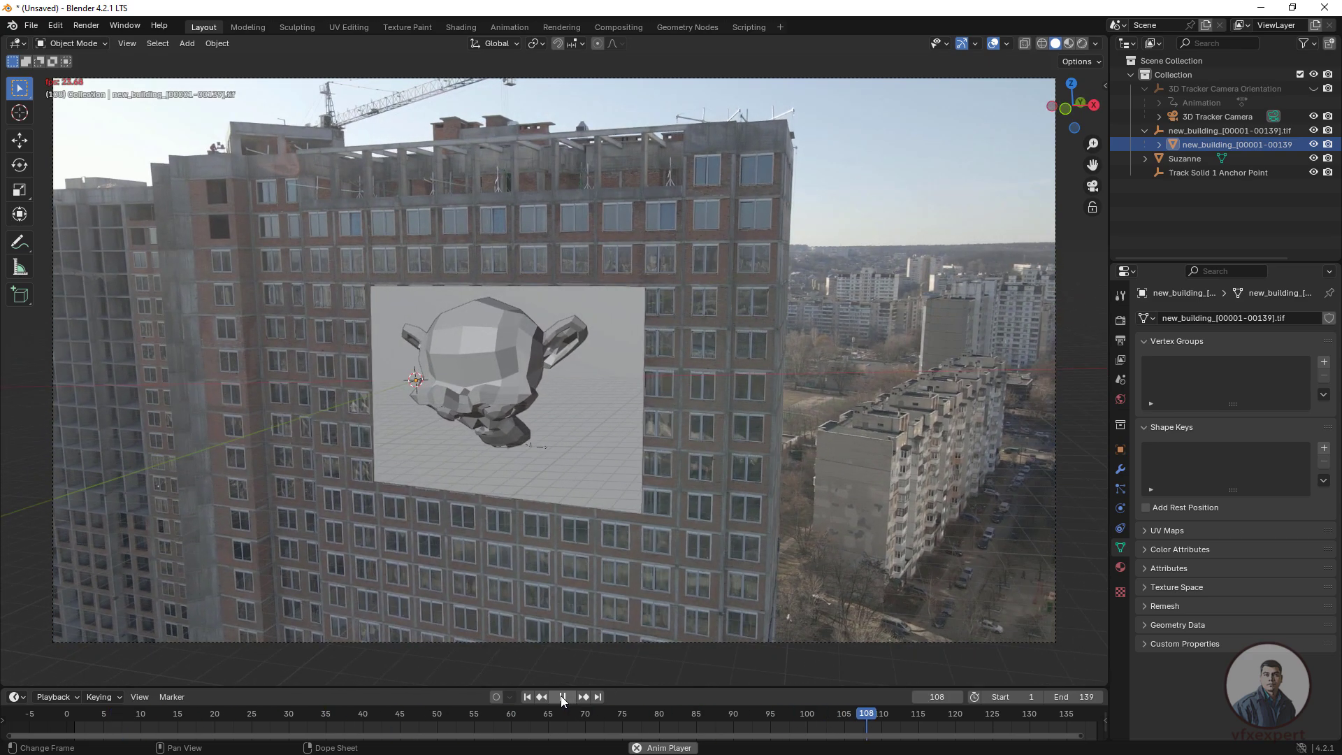
key("space")
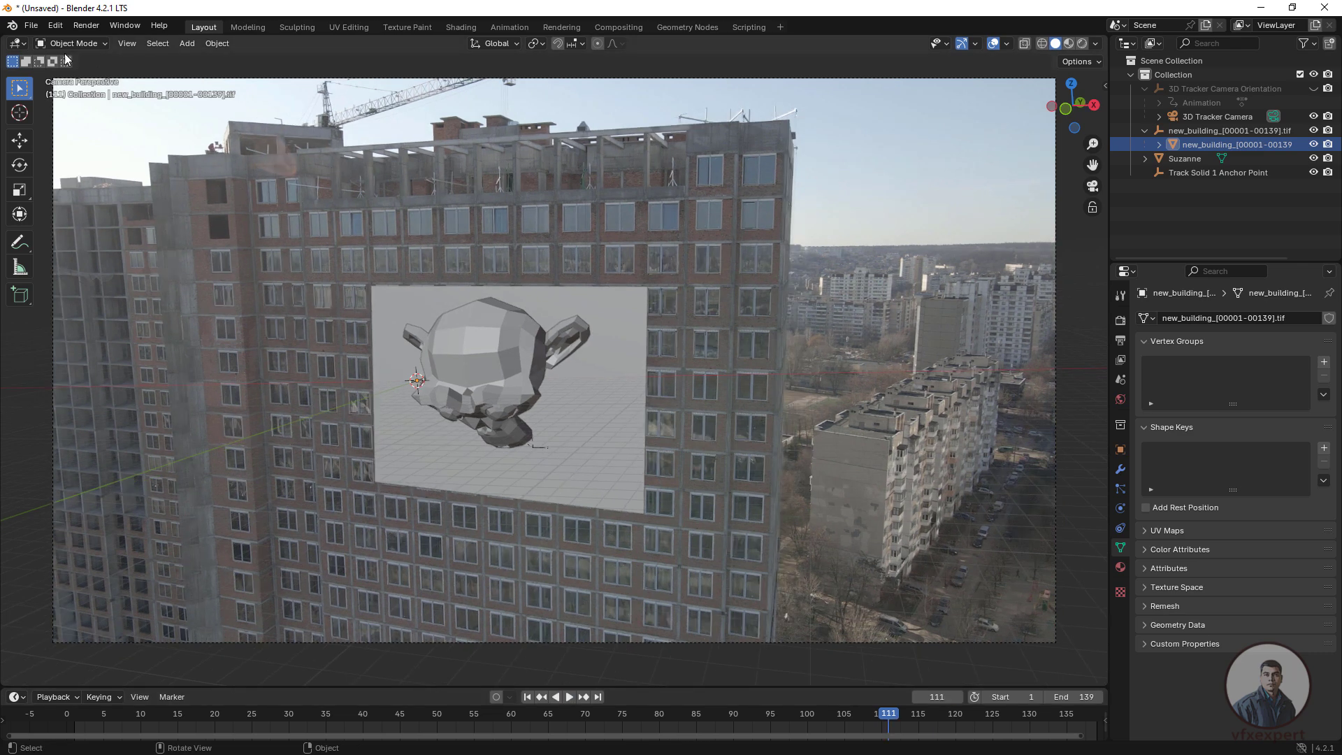
left_click(31, 26)
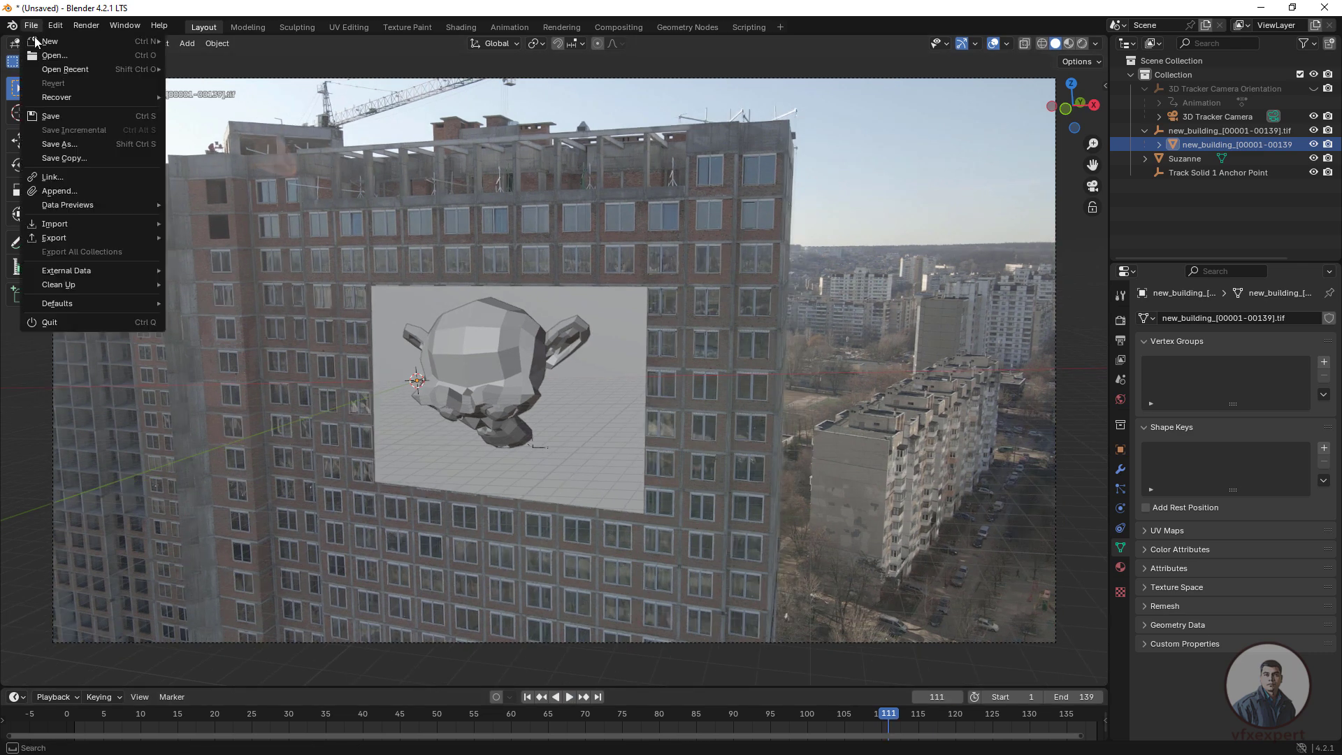
Save the Blender scene under the file name aeblender
left_click(65, 121)
type("aeblender")
left_click(916, 582)
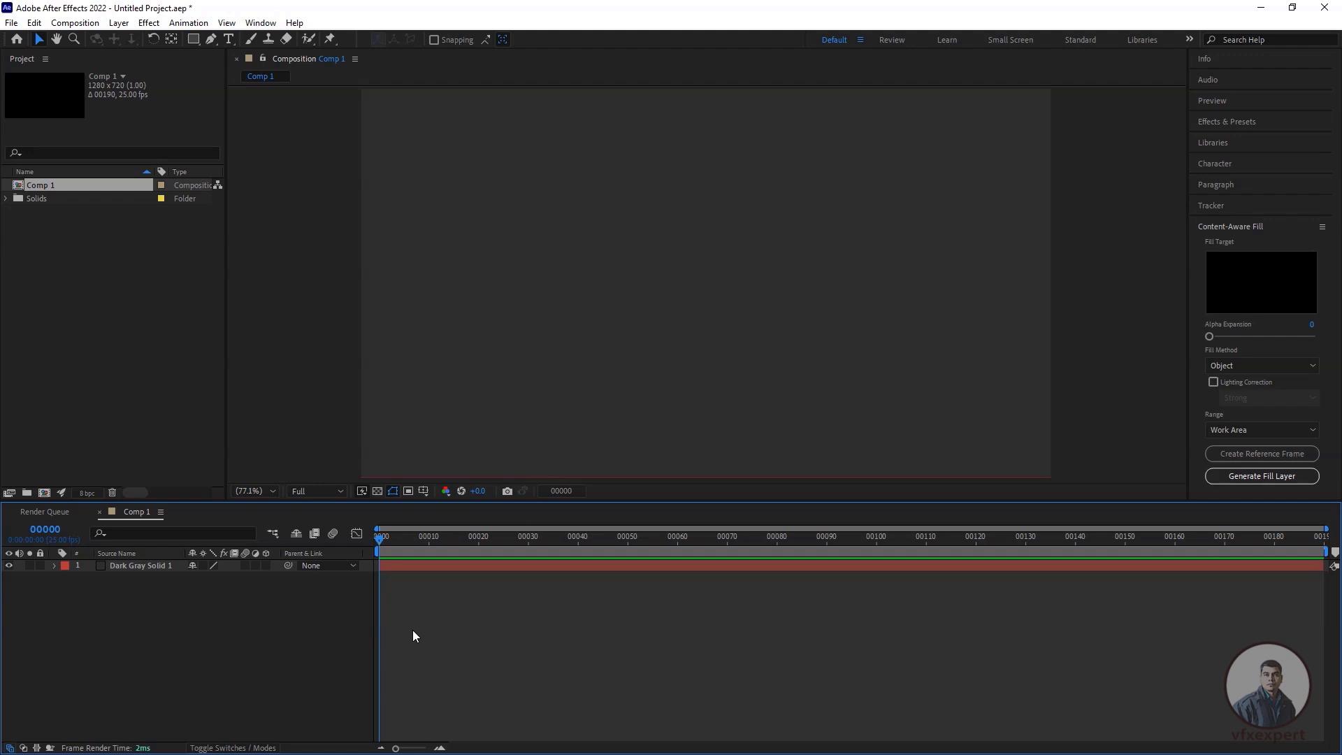
Install the Export Composition Data to JSON script from DATA 1 (H:) > AE 2 Blender
left_click(299, 404)
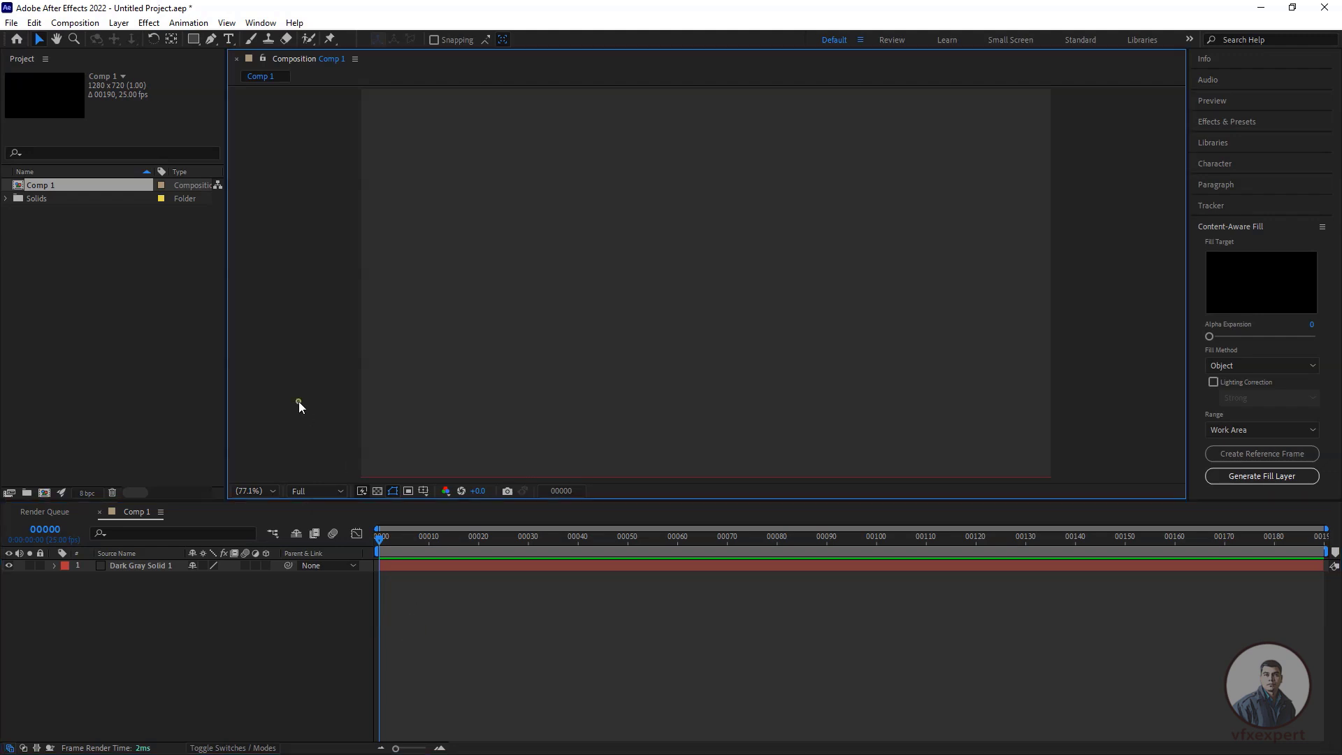
left_click(442, 640)
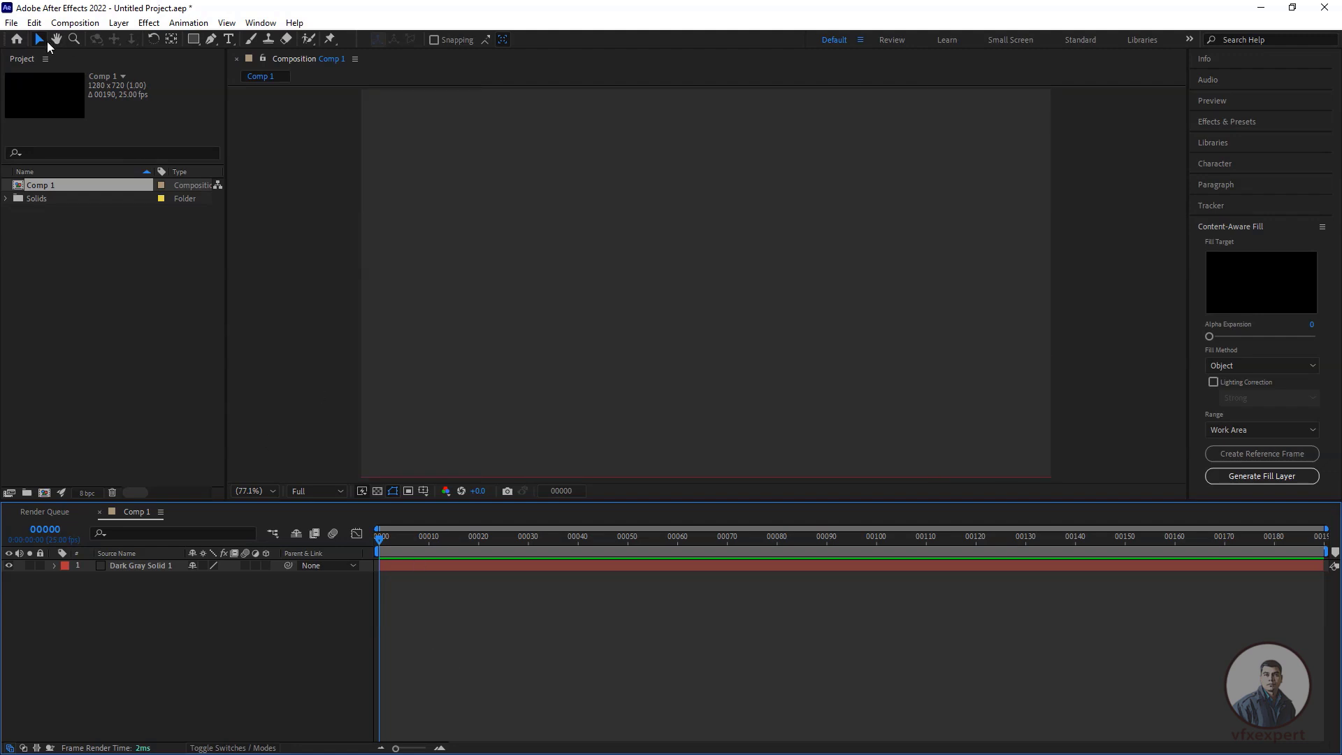
left_click(11, 22)
mouse_move(88, 365)
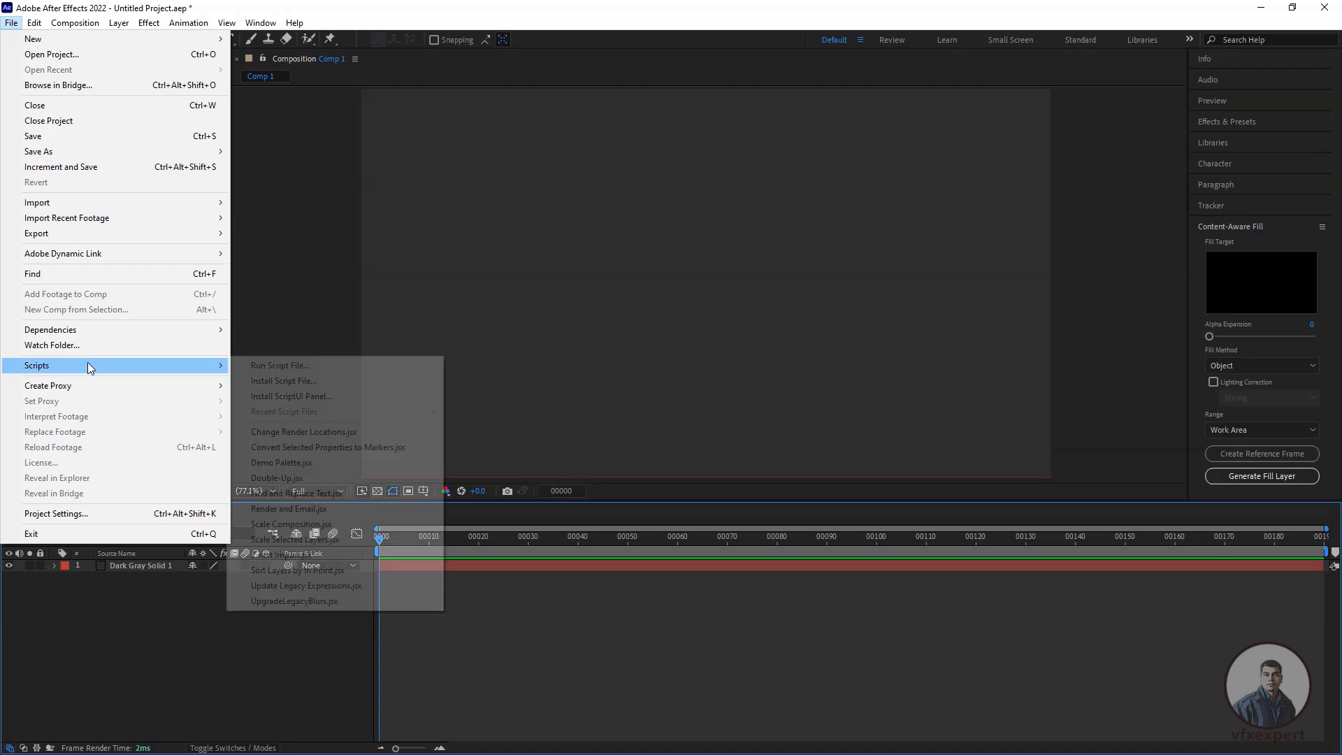
left_click(300, 384)
left_click(553, 430)
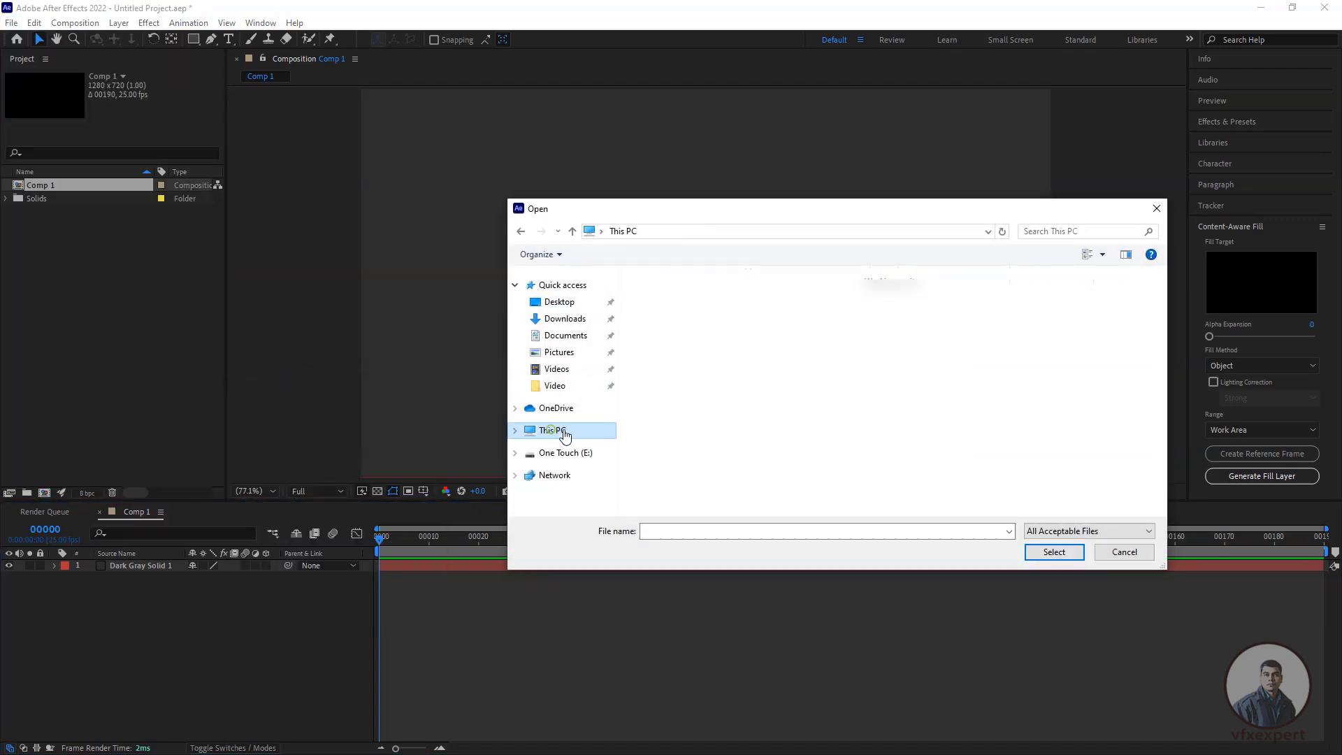
double_click(1059, 488)
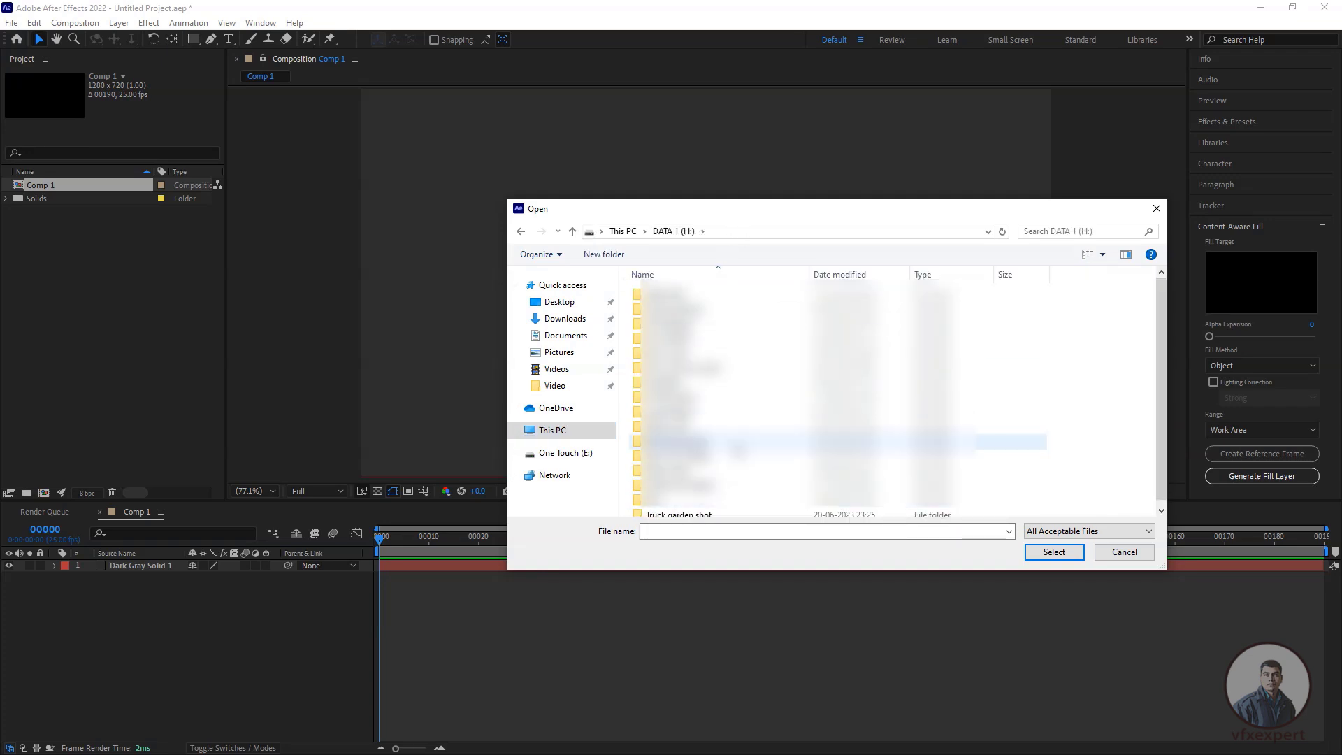
double_click(669, 325)
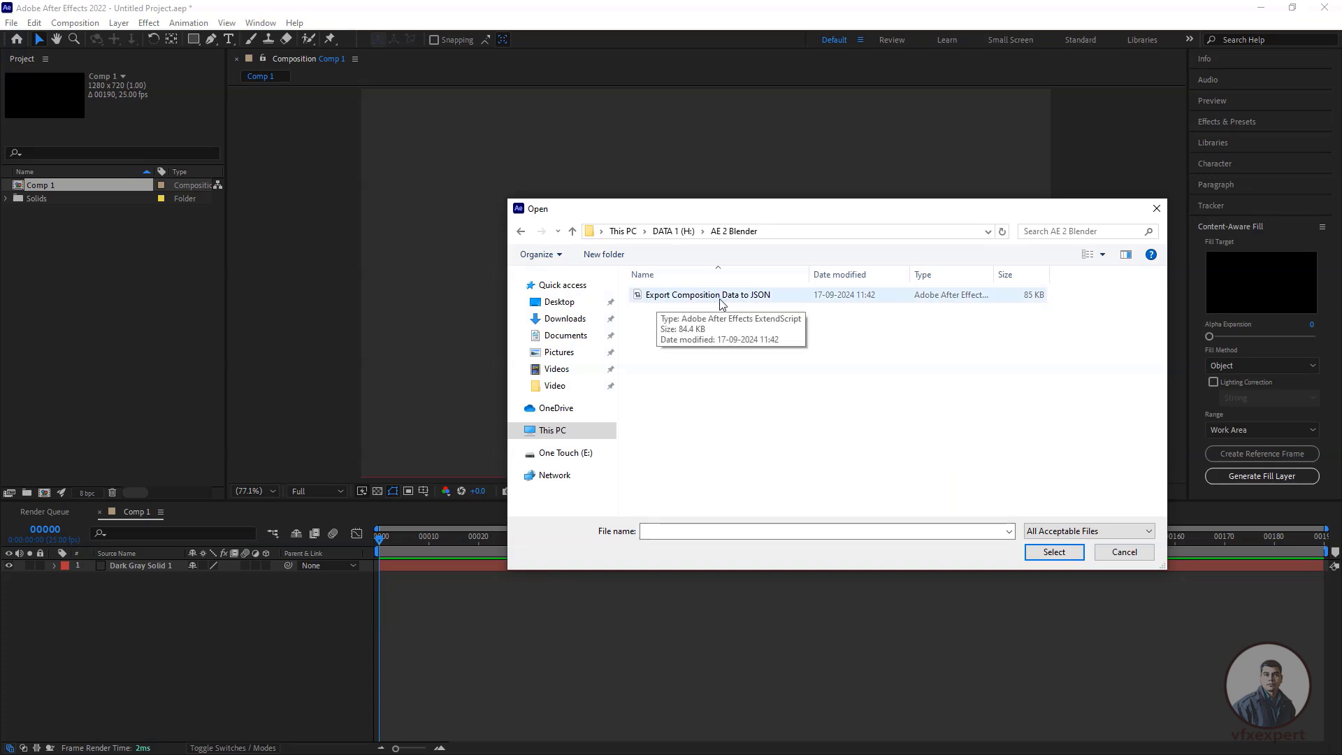
left_click(755, 302)
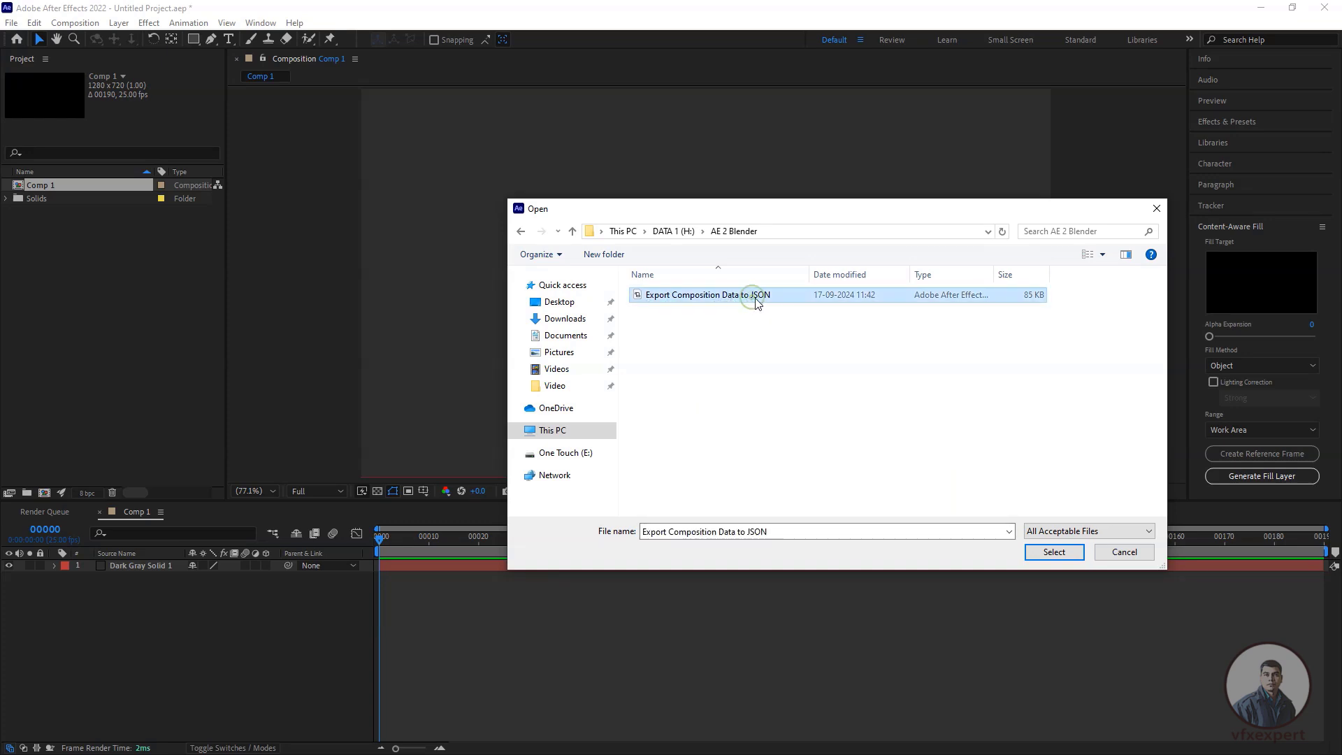
left_click(1052, 552)
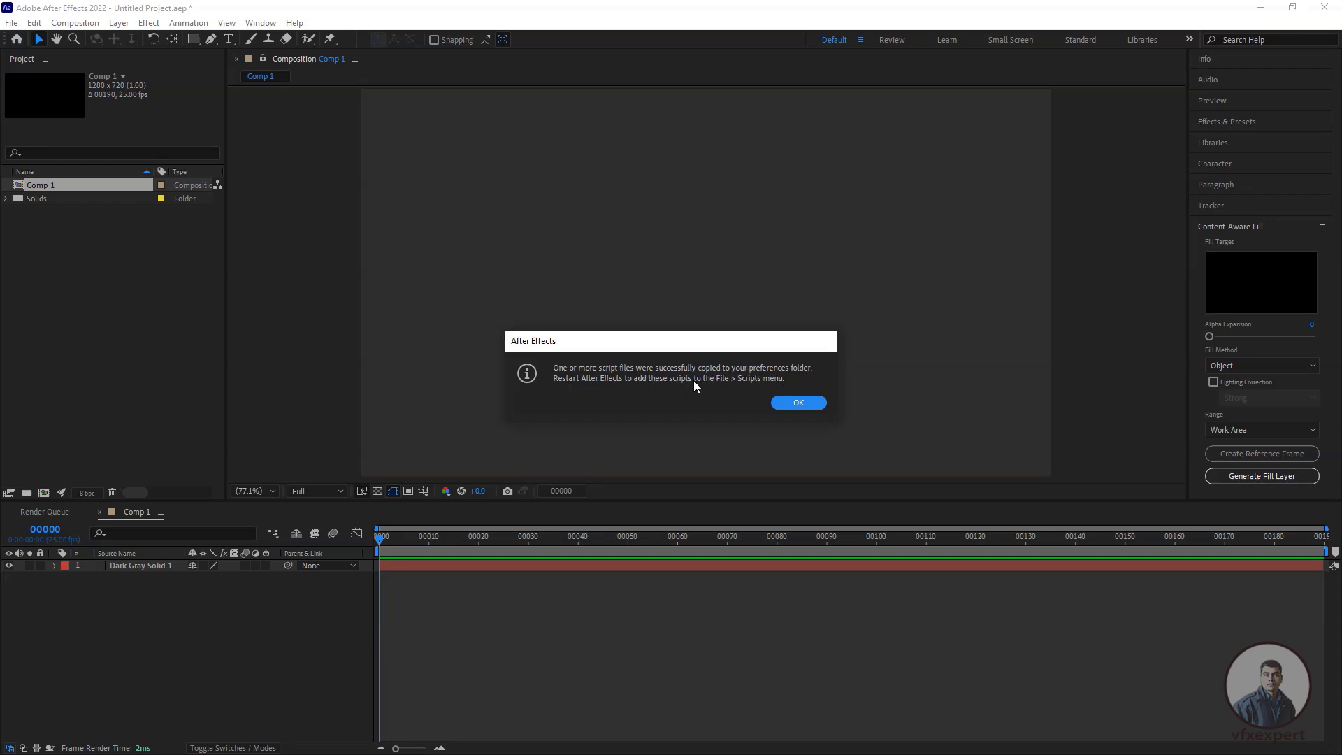
Dismiss the install message, quit After Effects without saving, and check the Scripts menu after reopening
left_click(799, 404)
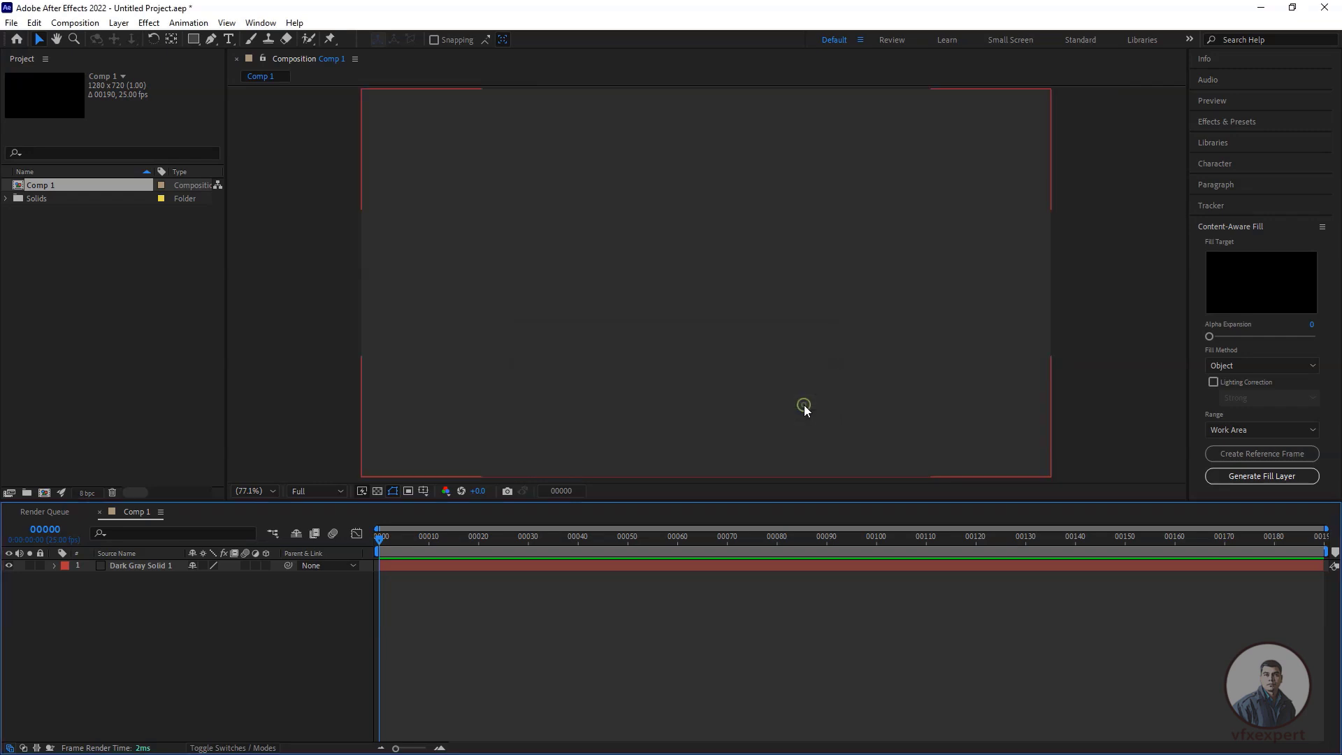
left_click(1314, 9)
left_click(691, 402)
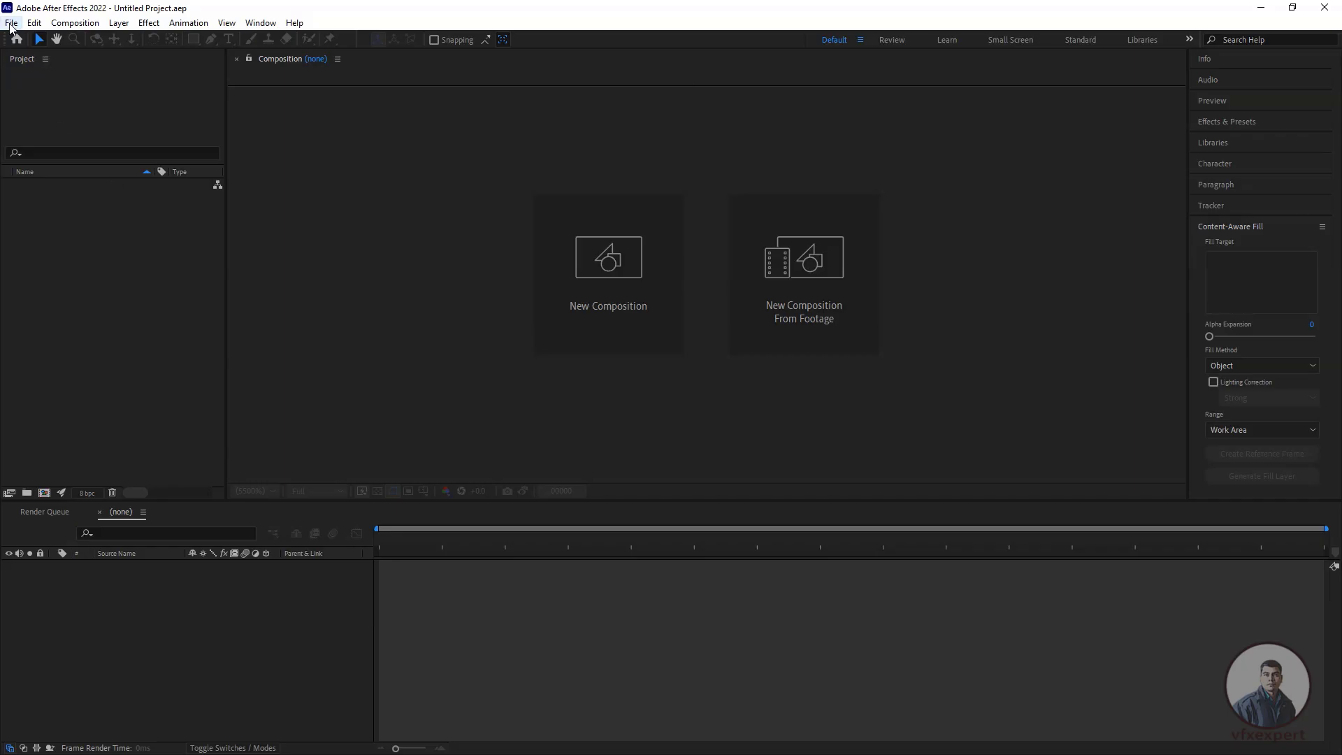
left_click(10, 24)
mouse_move(75, 366)
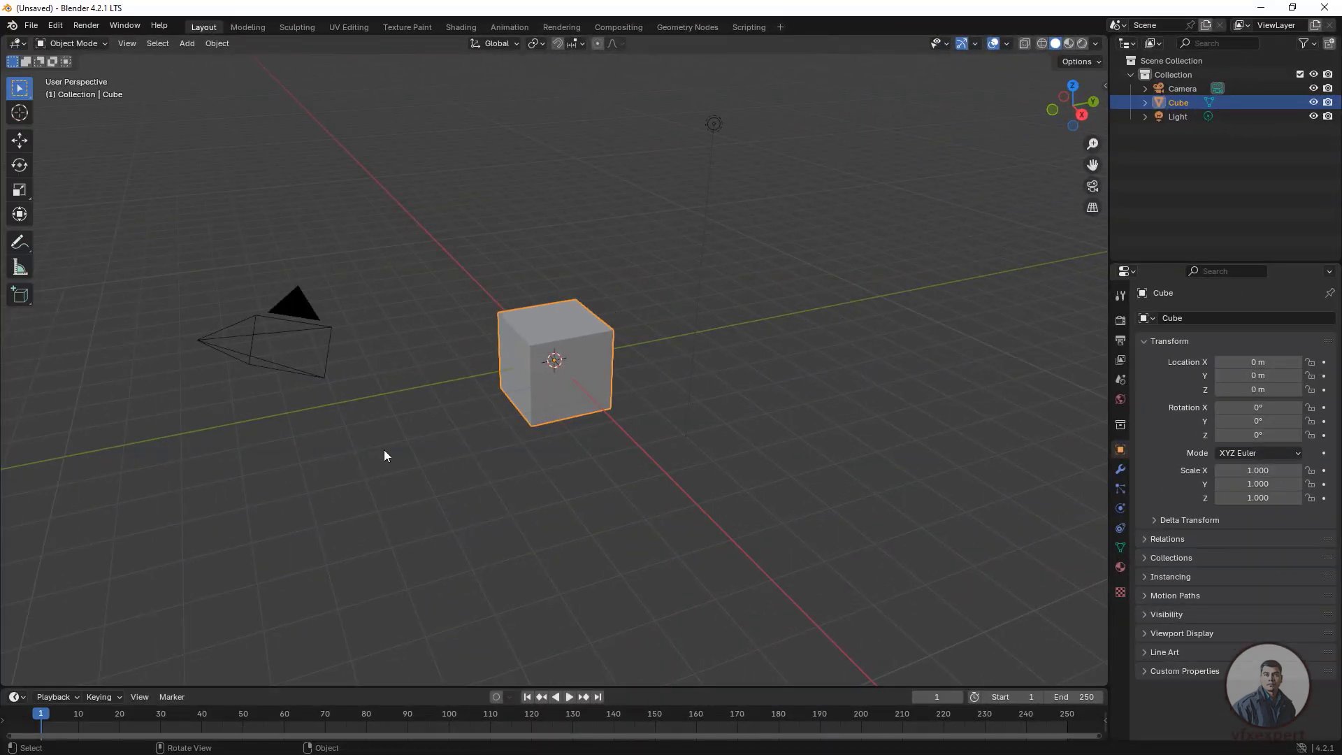
Open Blender Preferences on the Add-ons section and centre the window on screen
left_click(384, 452)
left_click(32, 27)
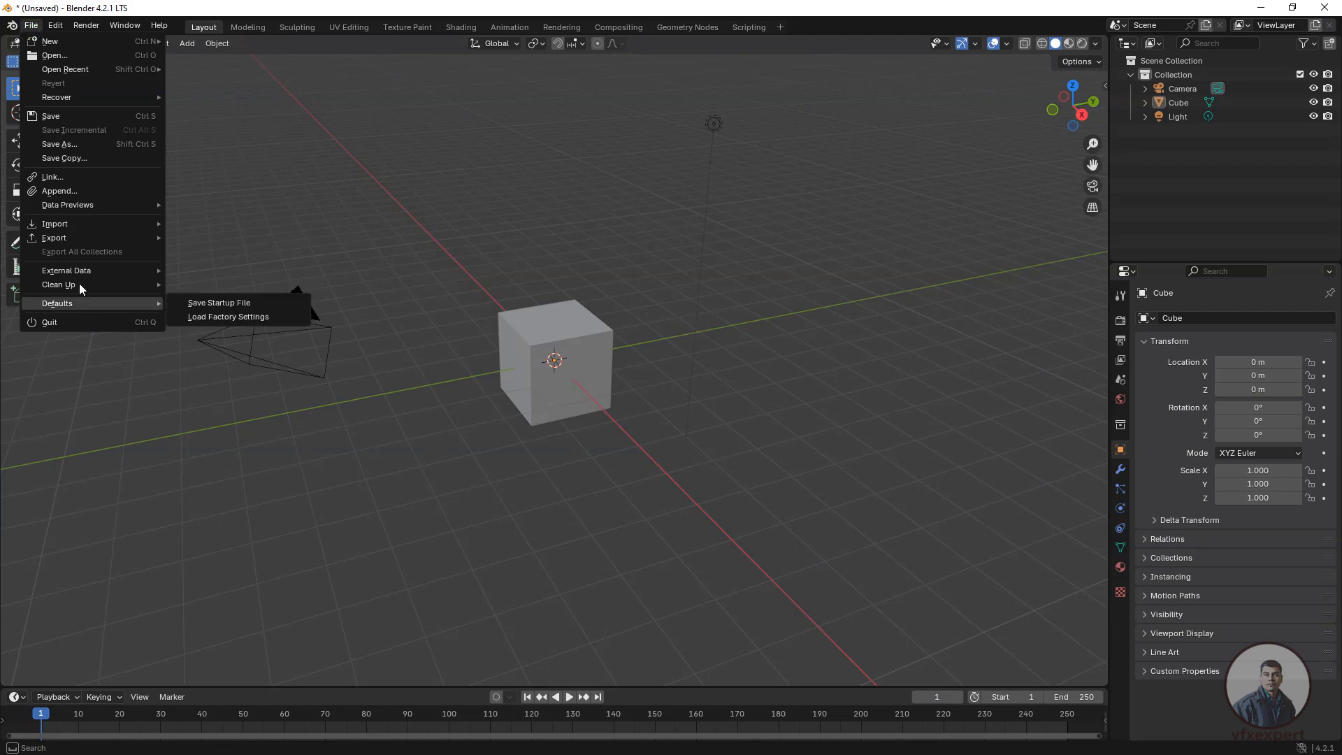
mouse_move(74, 224)
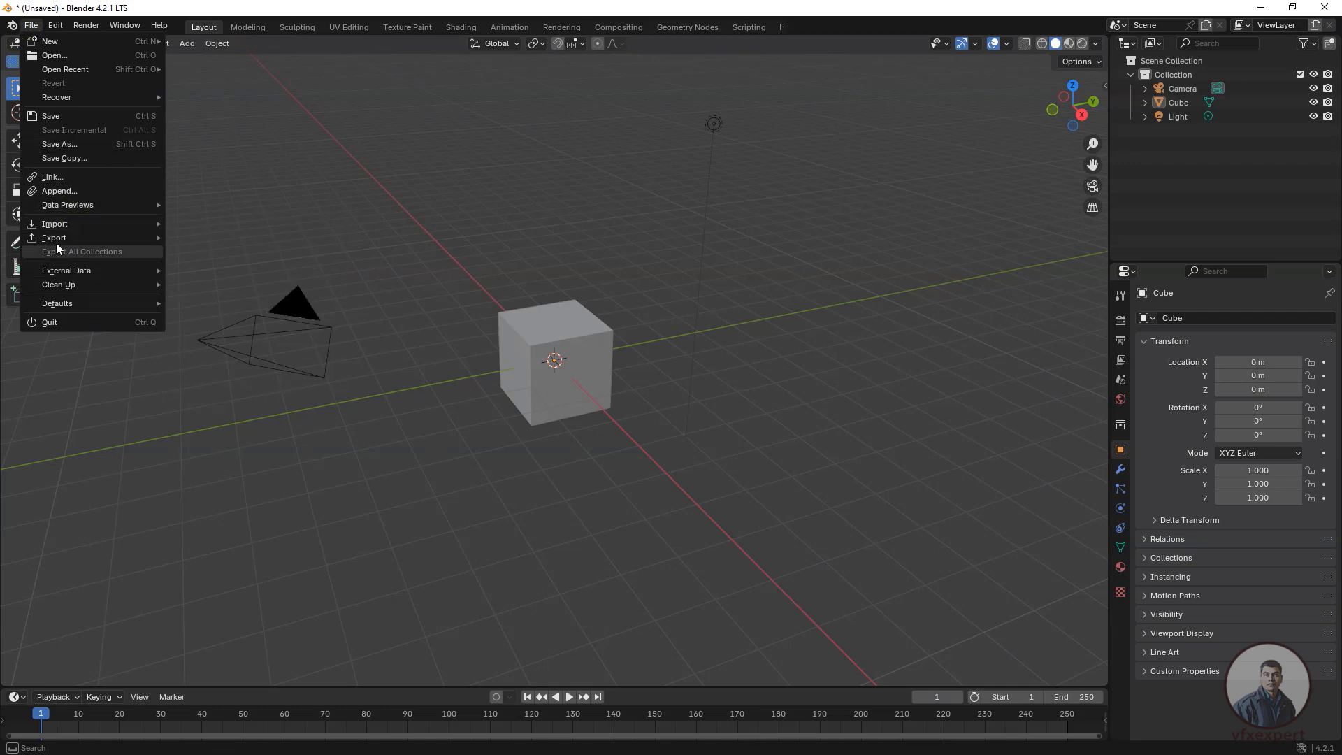
left_click(55, 25)
left_click(57, 28)
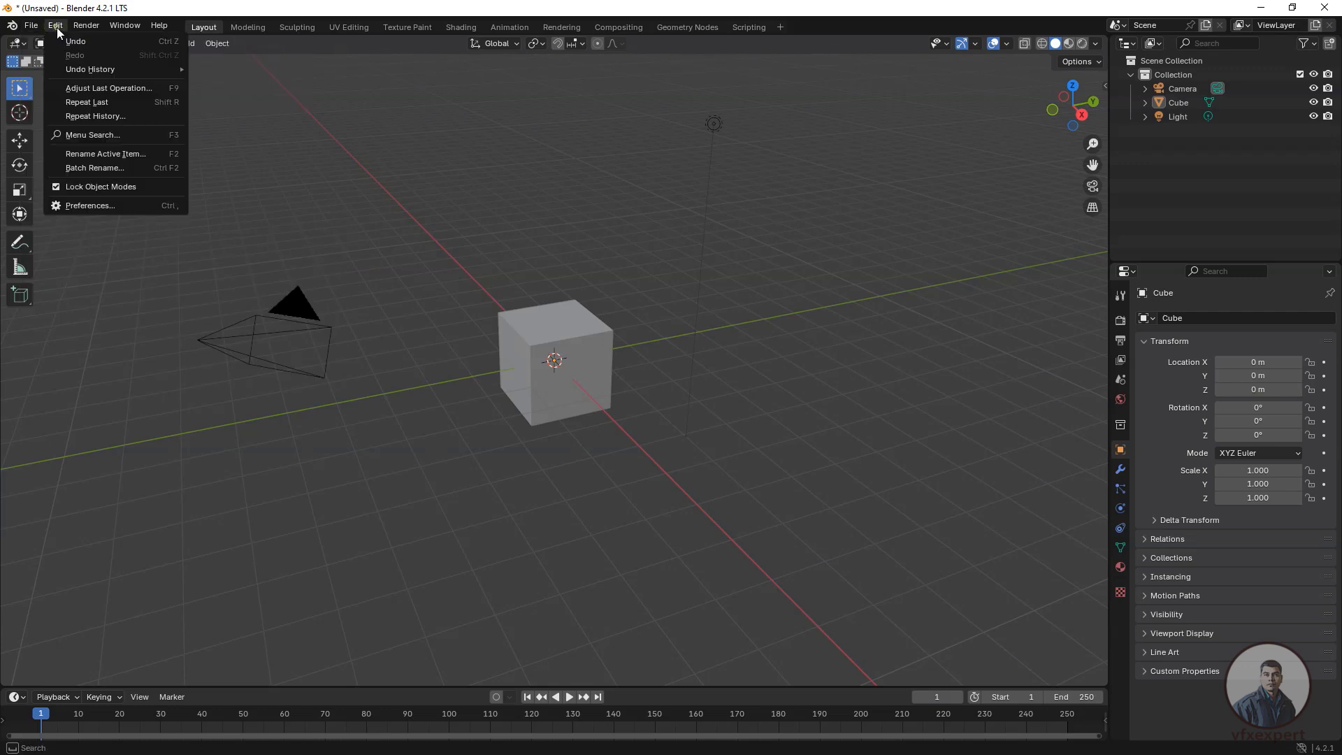
left_click(82, 206)
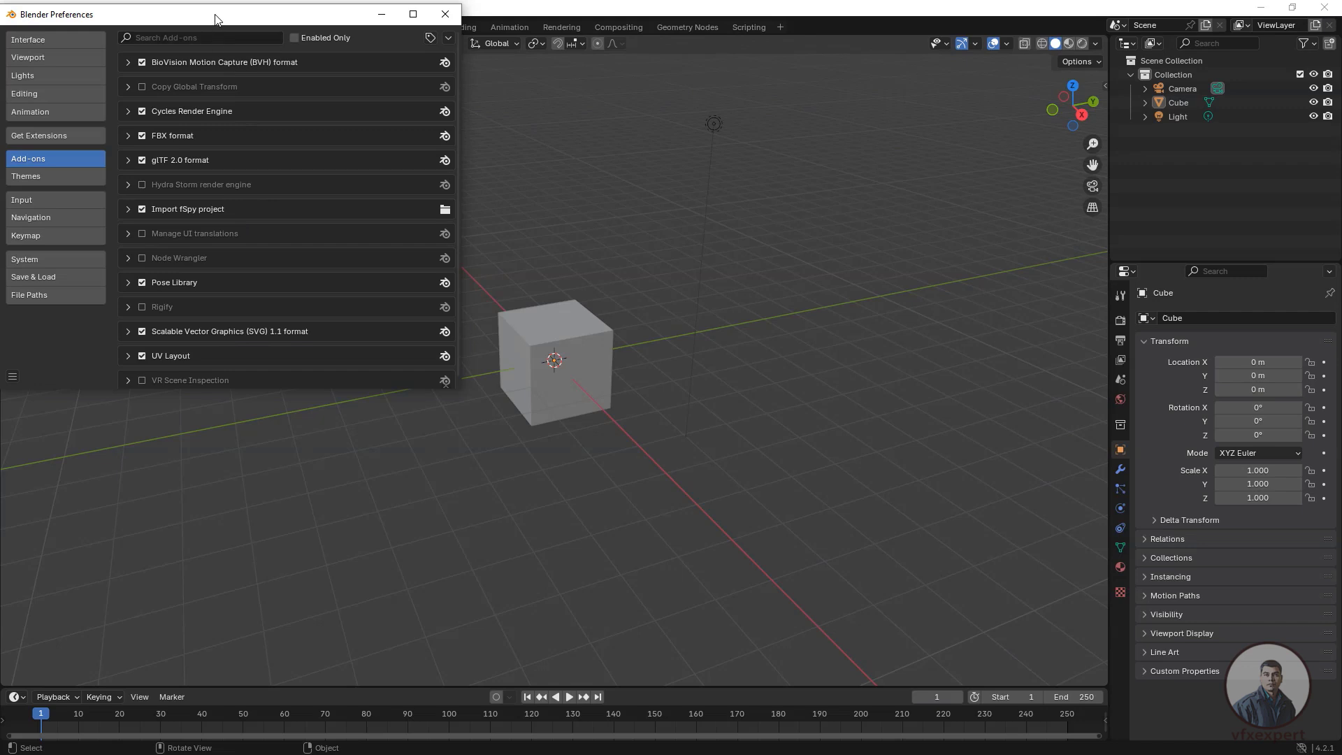
left_click_drag(217, 19, 757, 87)
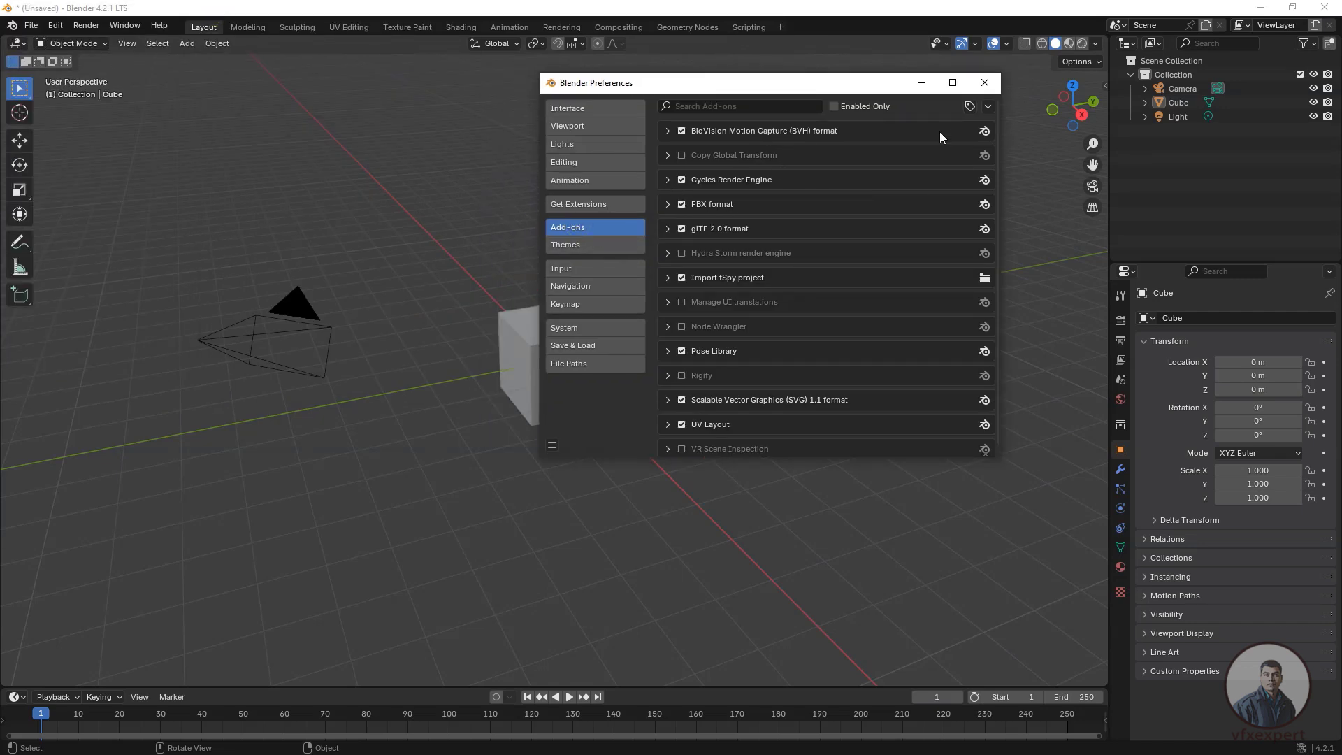
left_click_drag(884, 86, 838, 81)
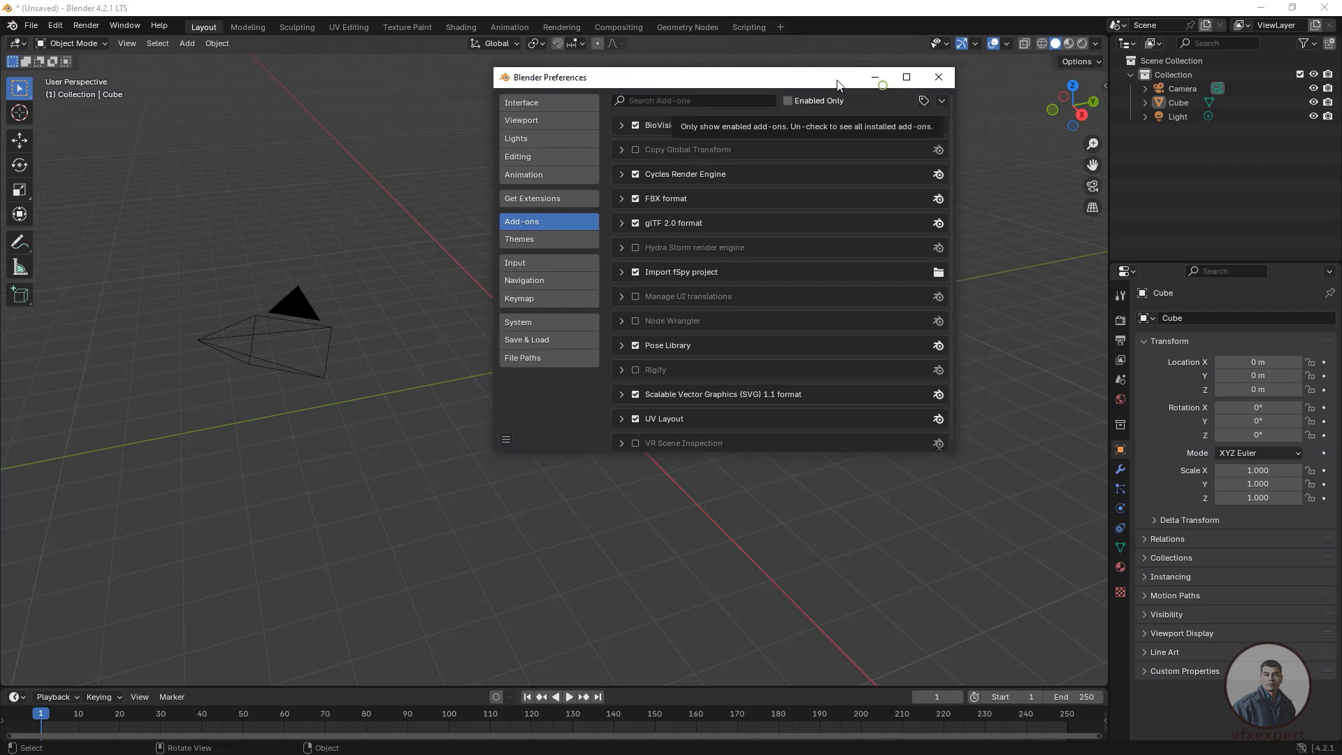
Choose Install from Disk from the add-ons dropdown
left_click(941, 101)
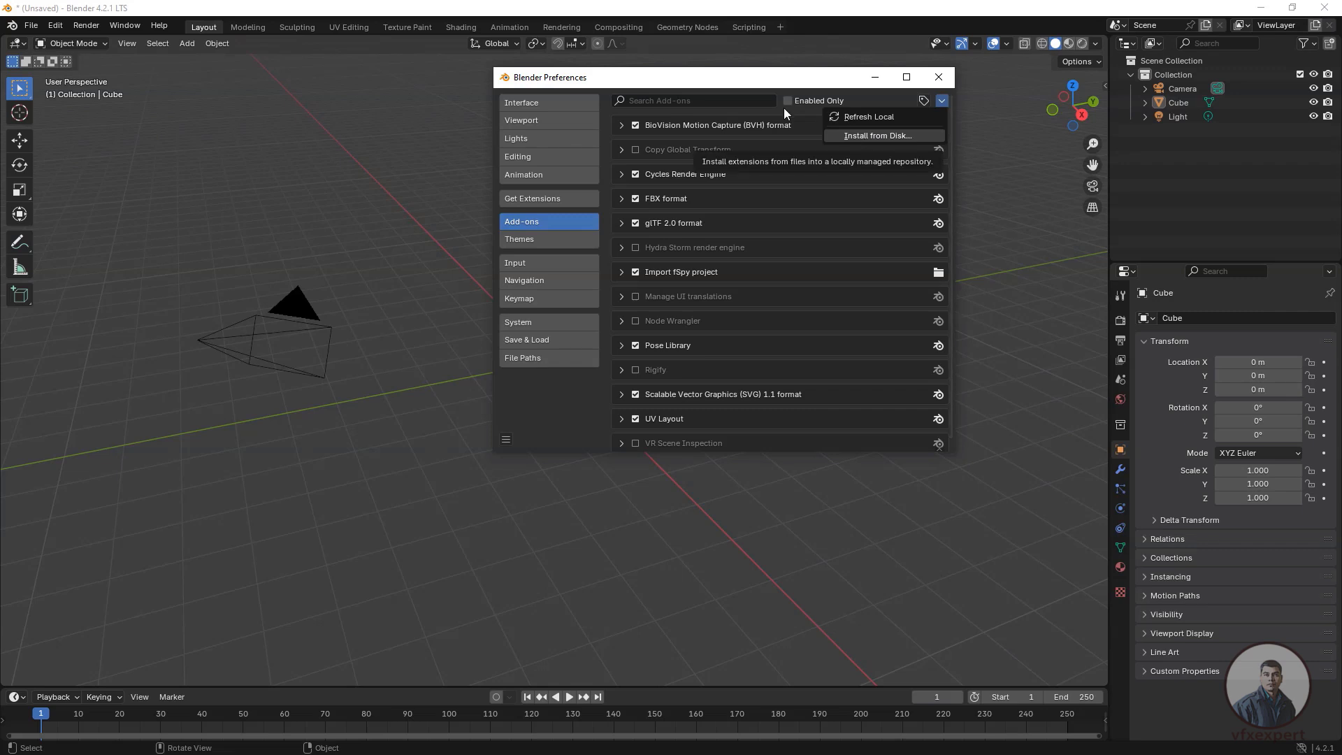
left_click(941, 101)
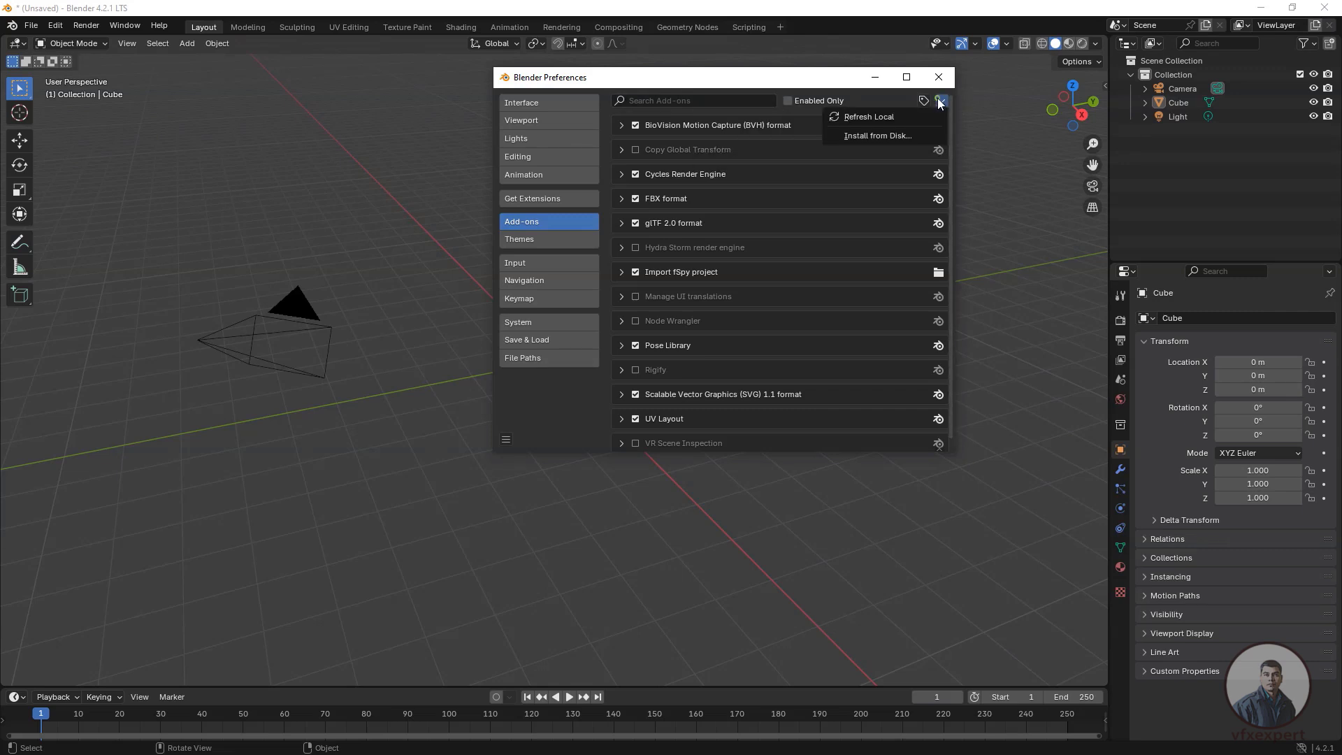
left_click(883, 135)
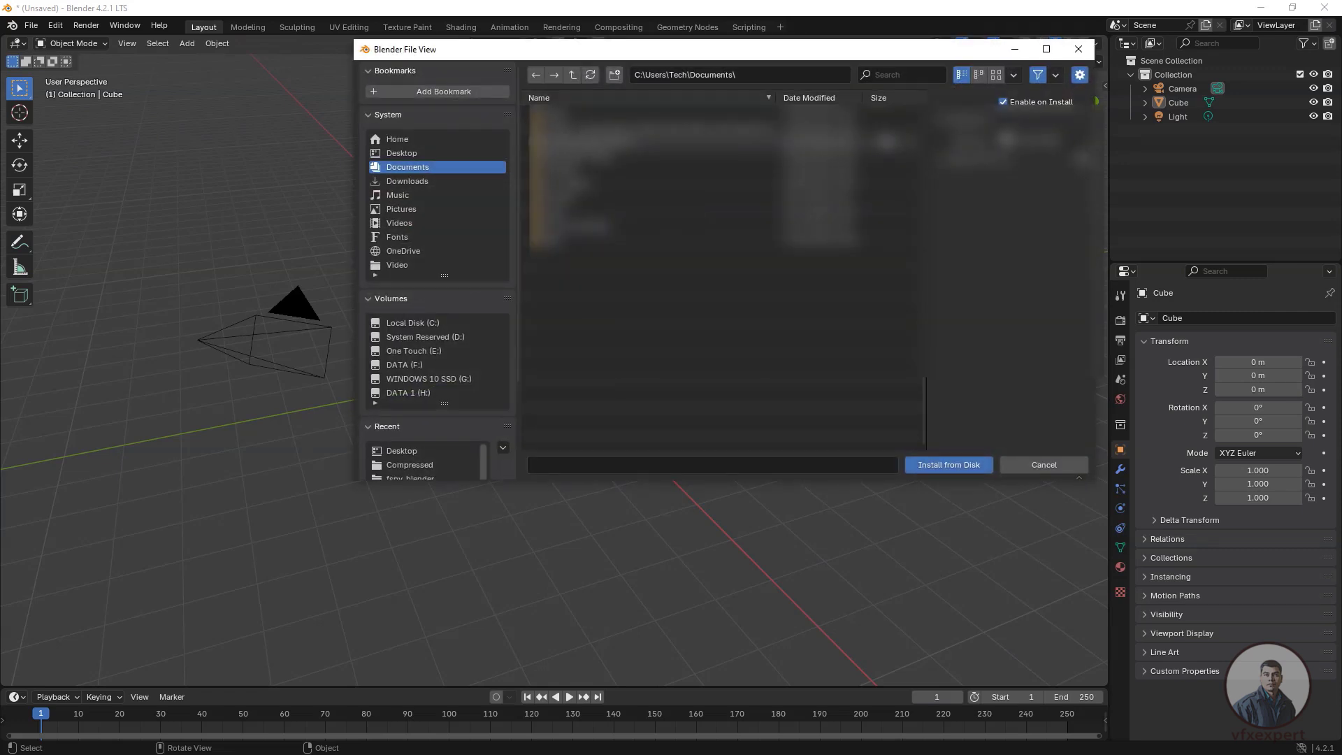
Install import-comp-to-blender.py from DATA 1 (H:) > AE 2 Blender as Import After Effects Composition
left_click(405, 152)
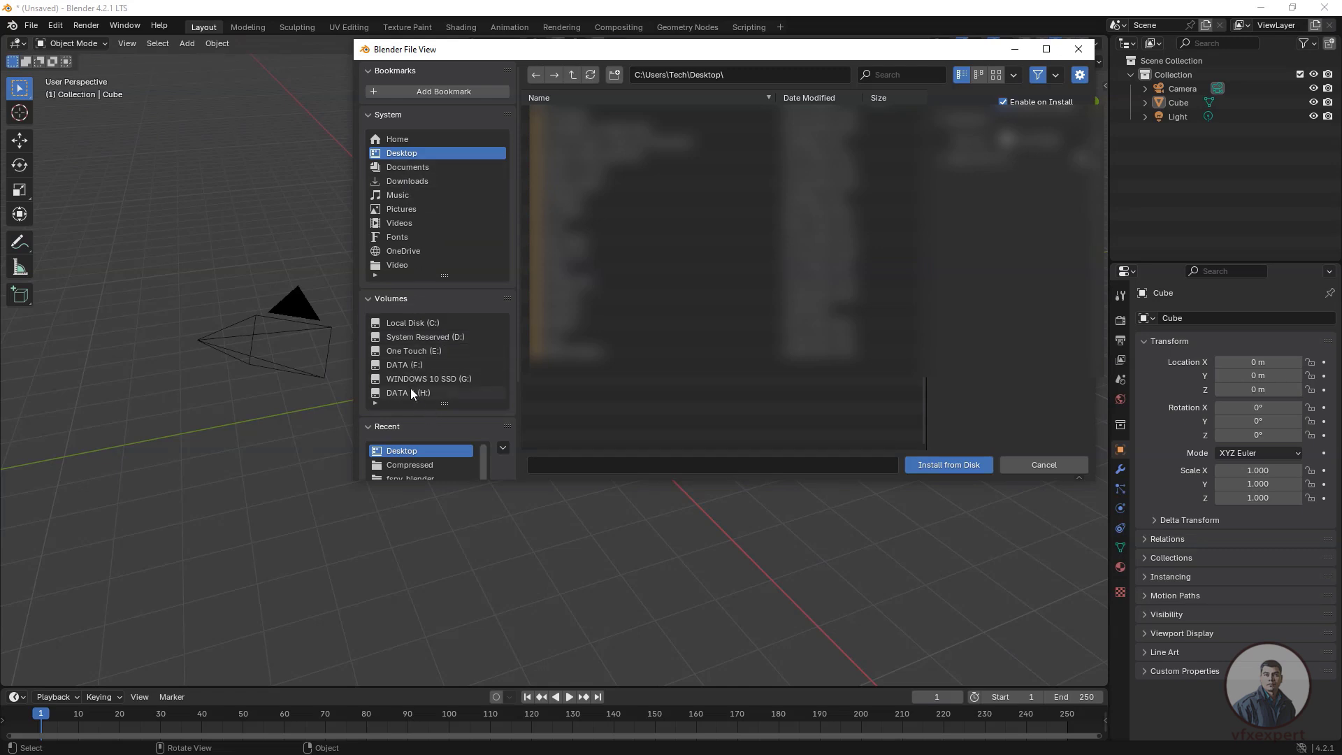
left_click(402, 167)
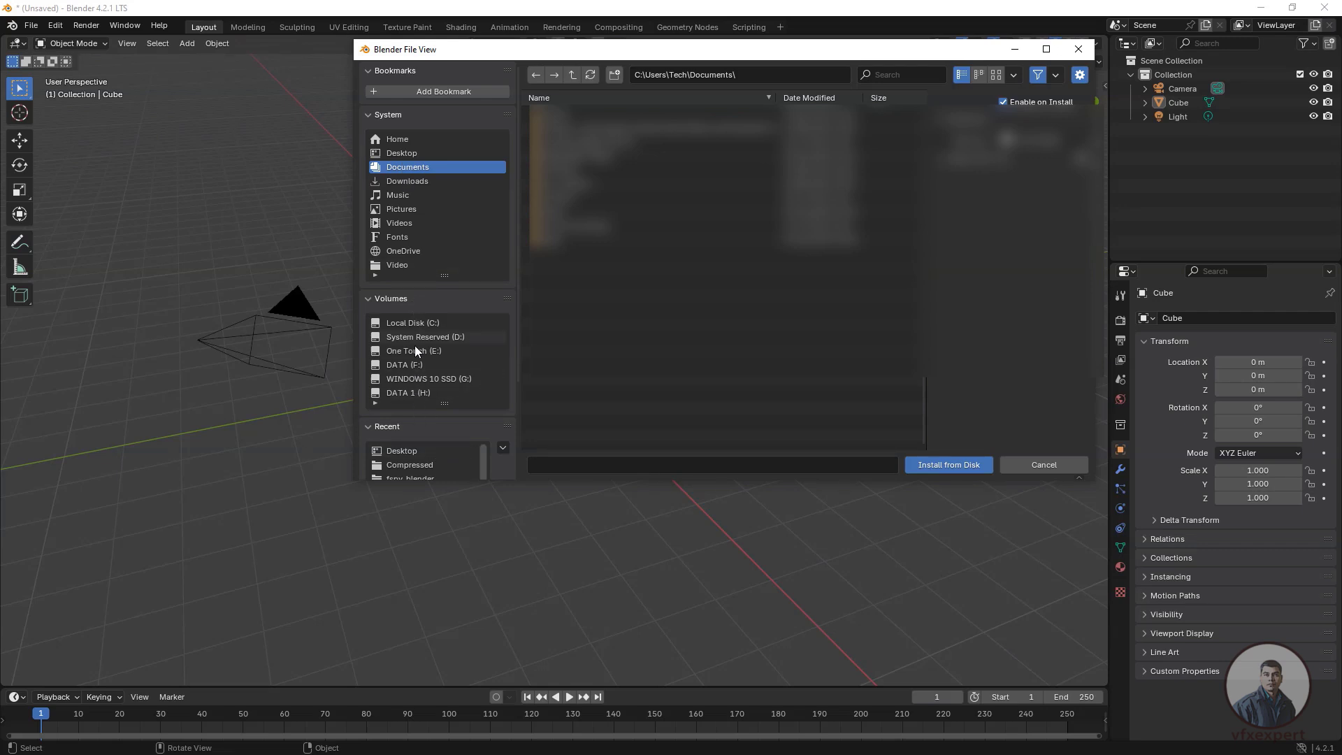
left_click(418, 393)
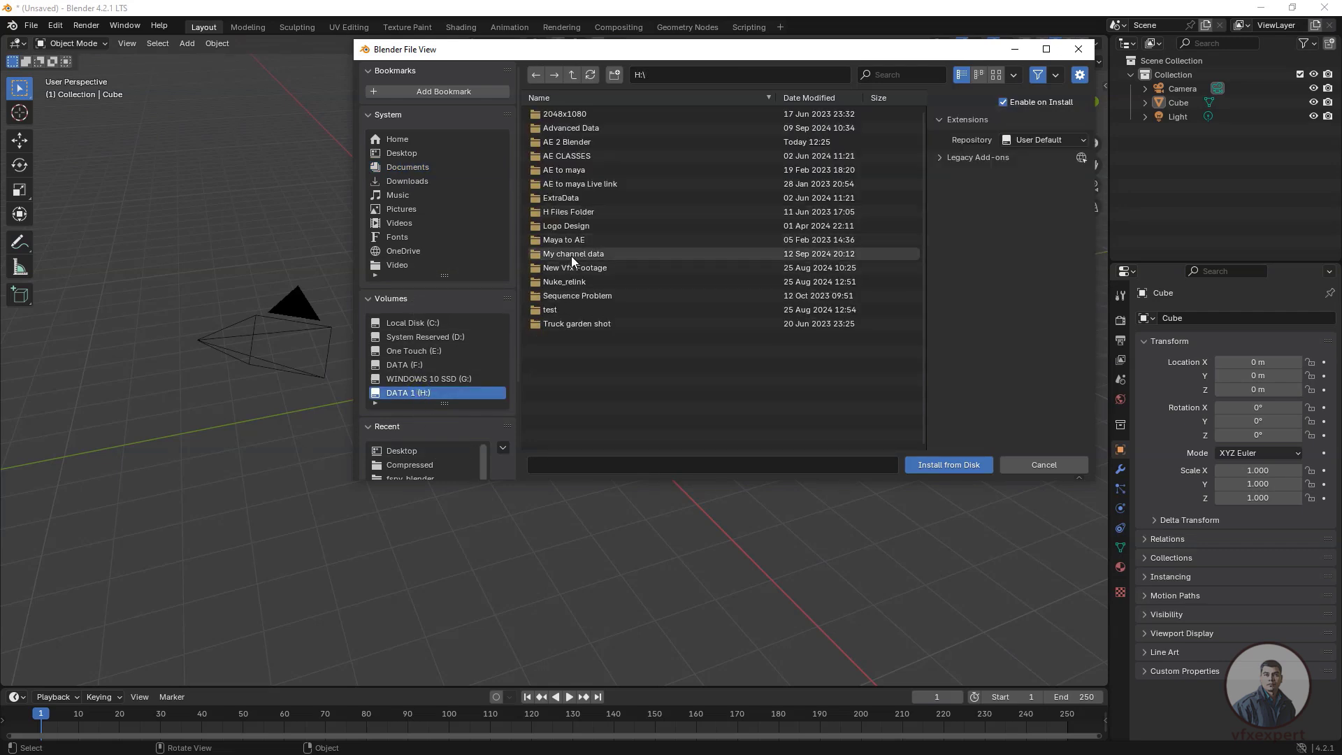
double_click(567, 141)
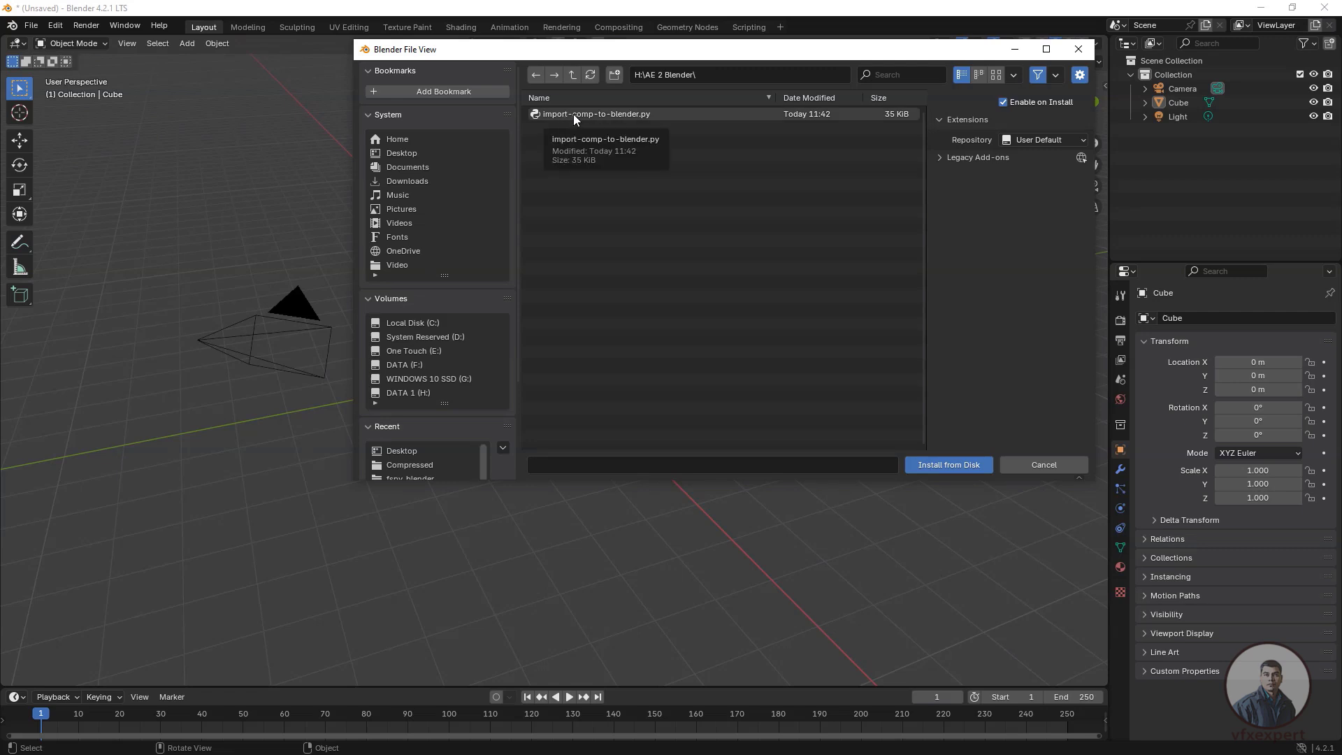
left_click(573, 115)
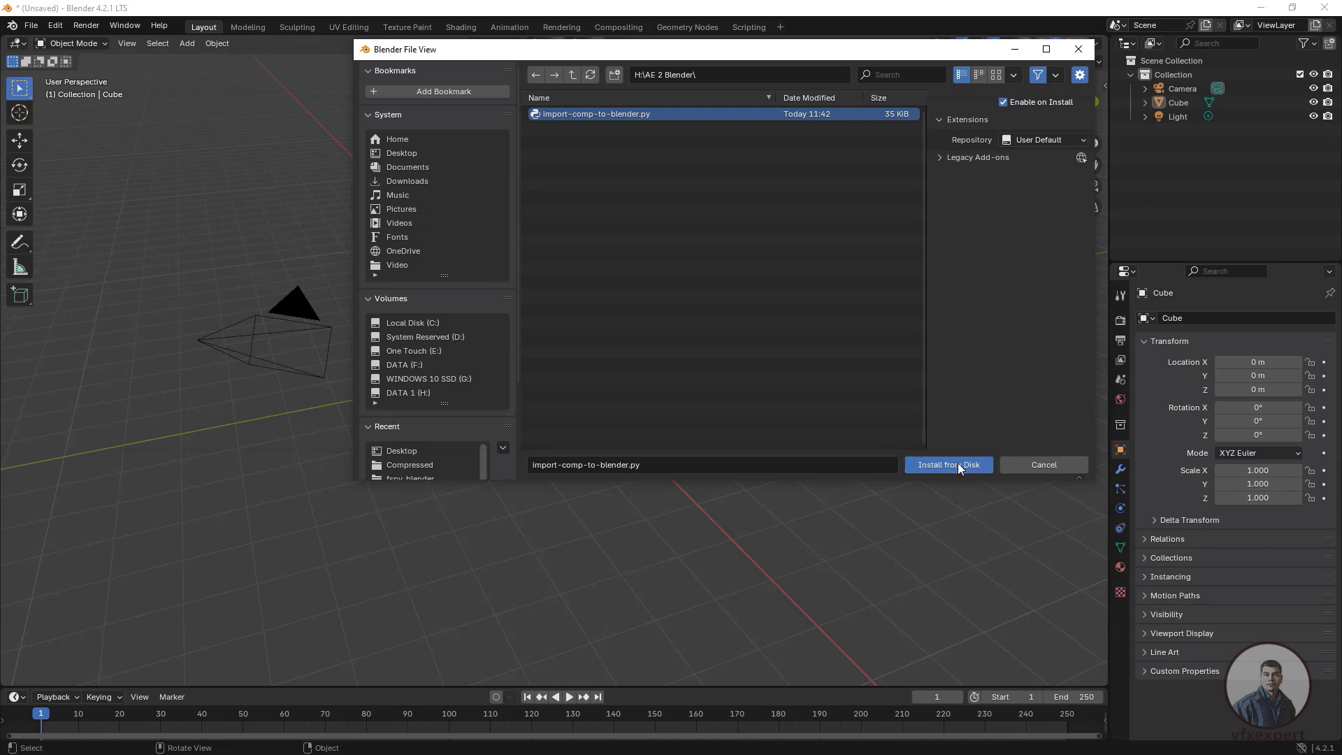
left_click(958, 462)
Enable the Import After Effects Composition add-on and confirm the After Effects composition data (.json) entry under File > Import
left_click(635, 126)
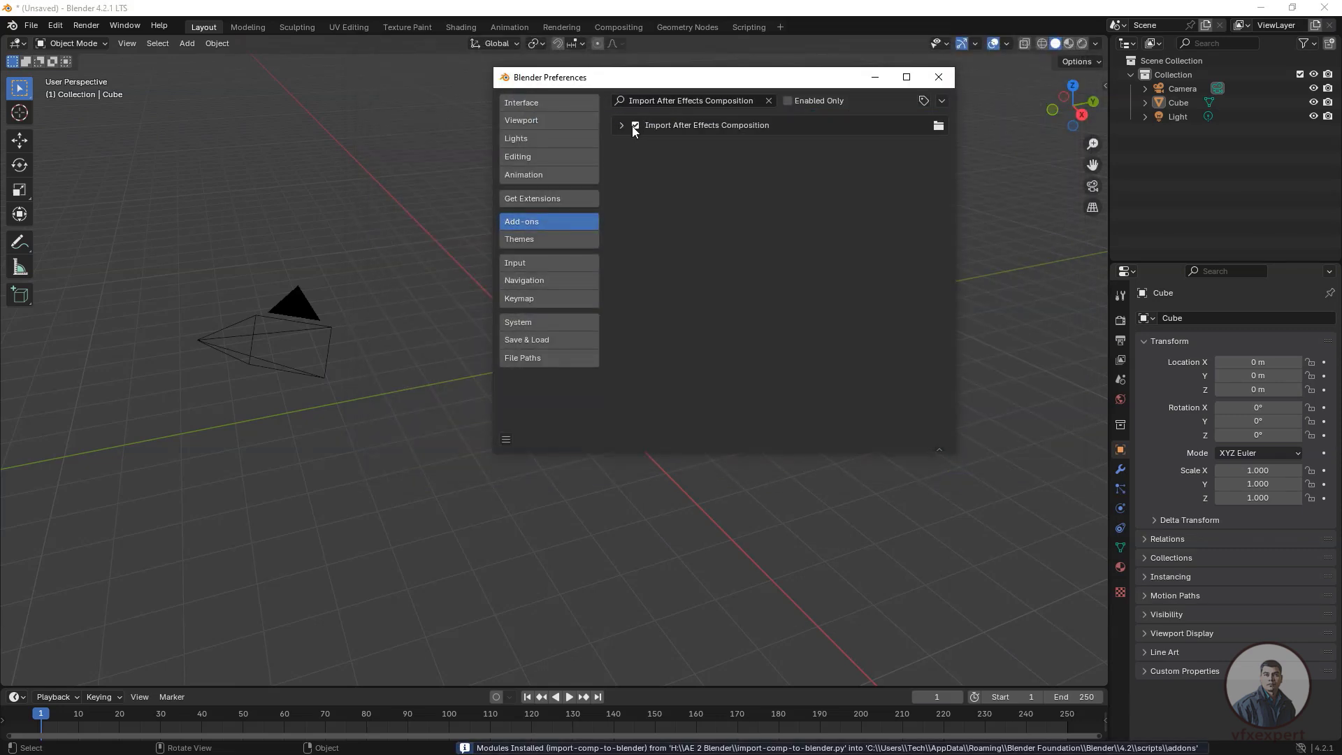
left_click(621, 125)
left_click(622, 125)
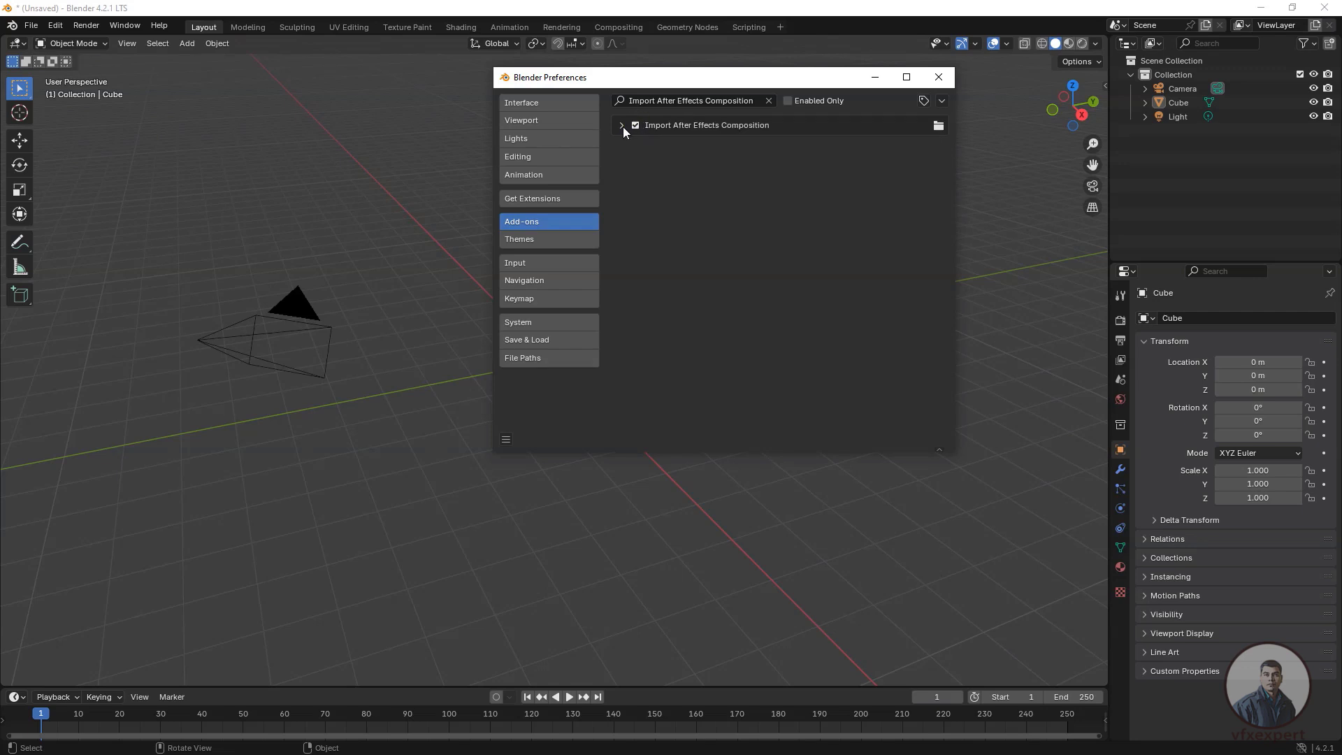
left_click(939, 77)
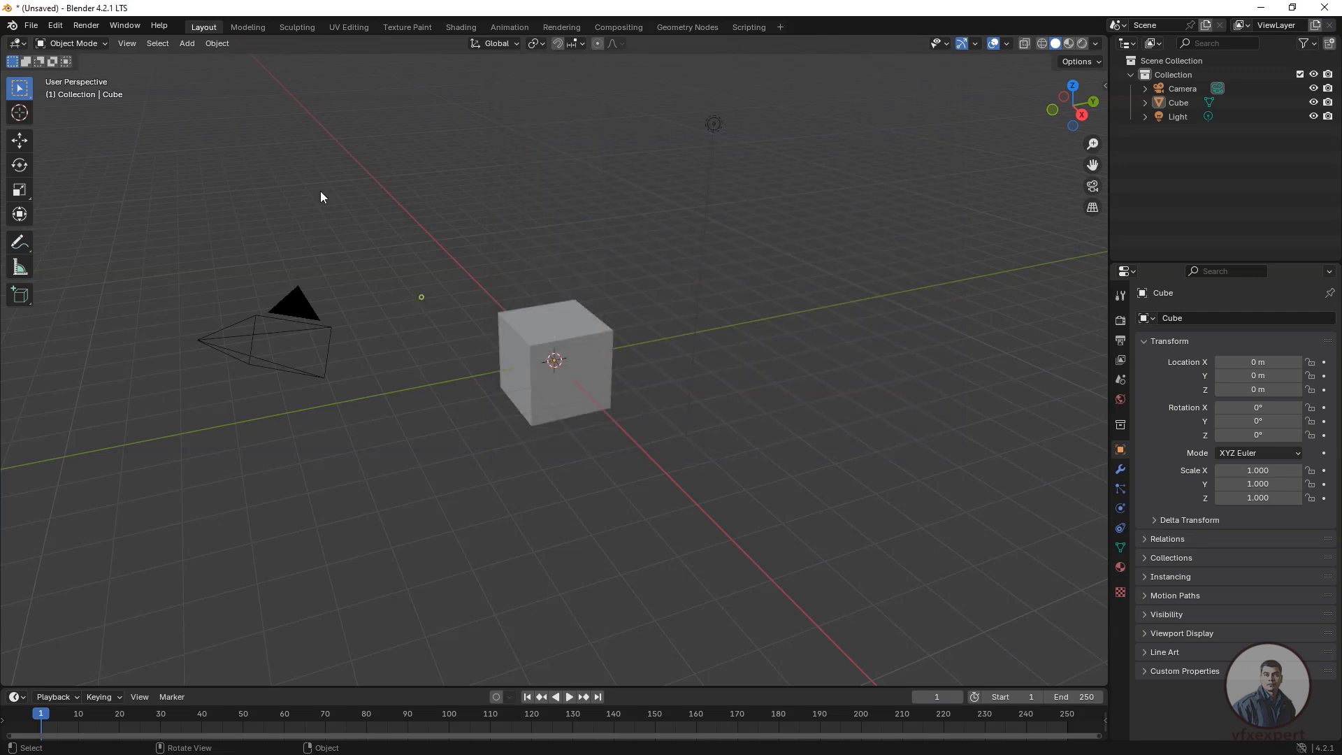
left_click(31, 25)
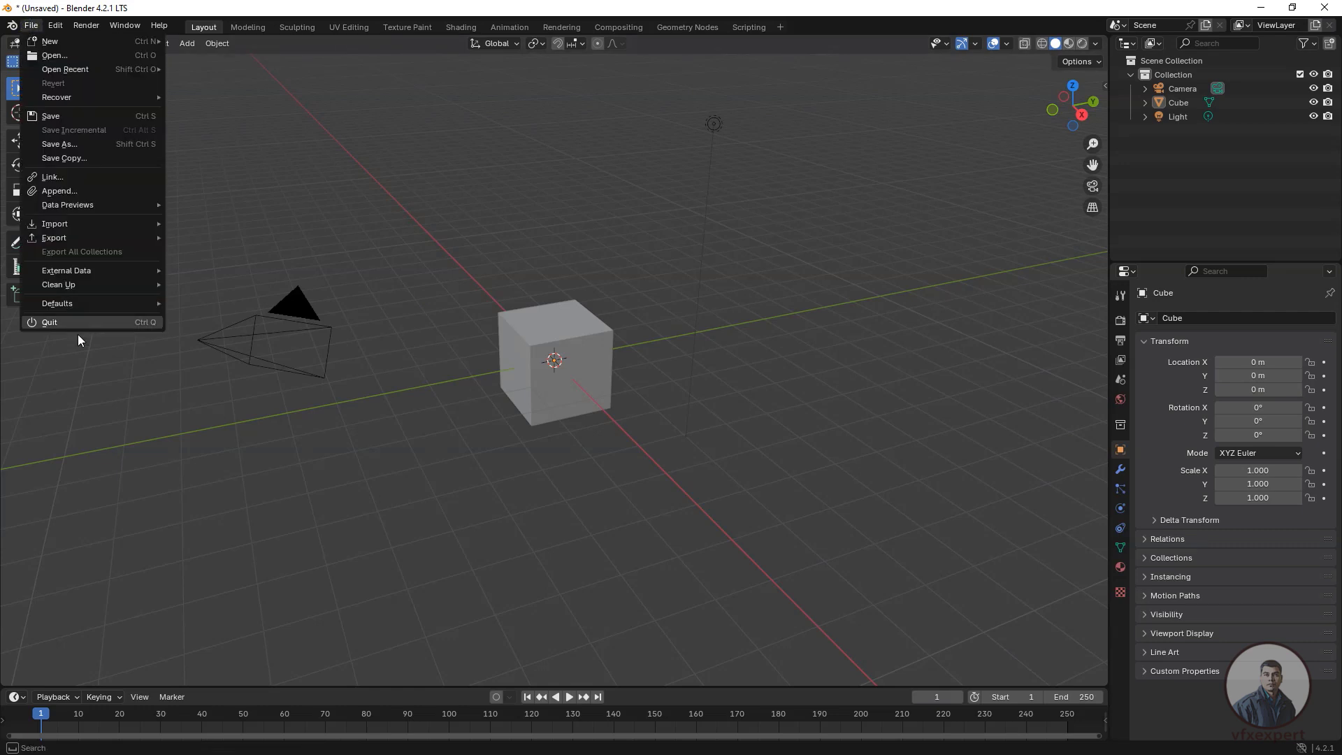
mouse_move(83, 224)
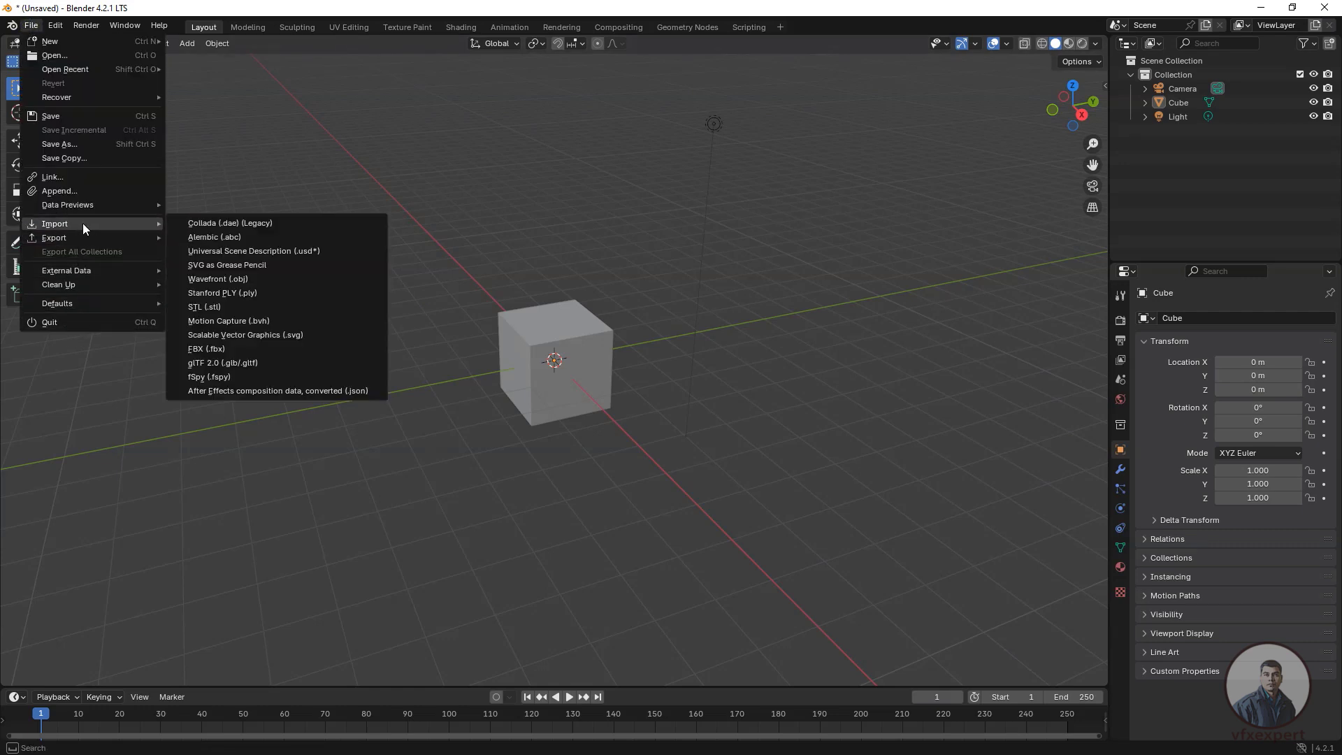